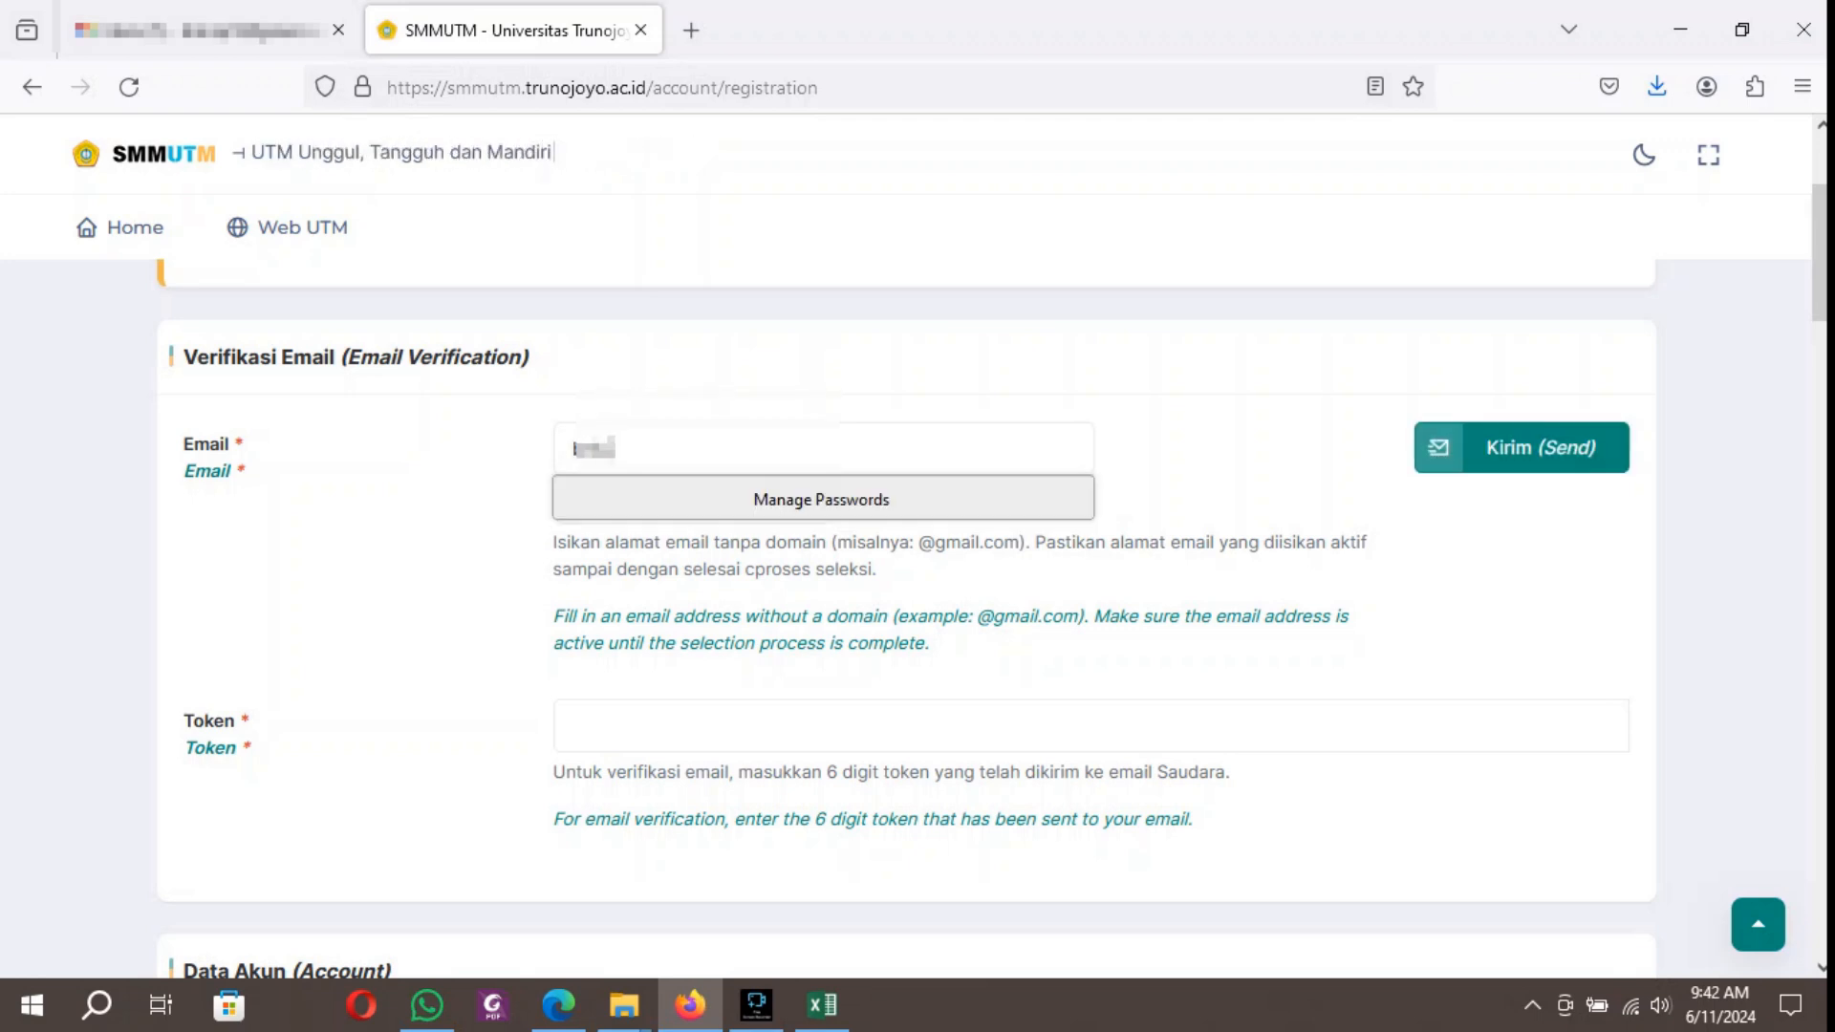
text(***)
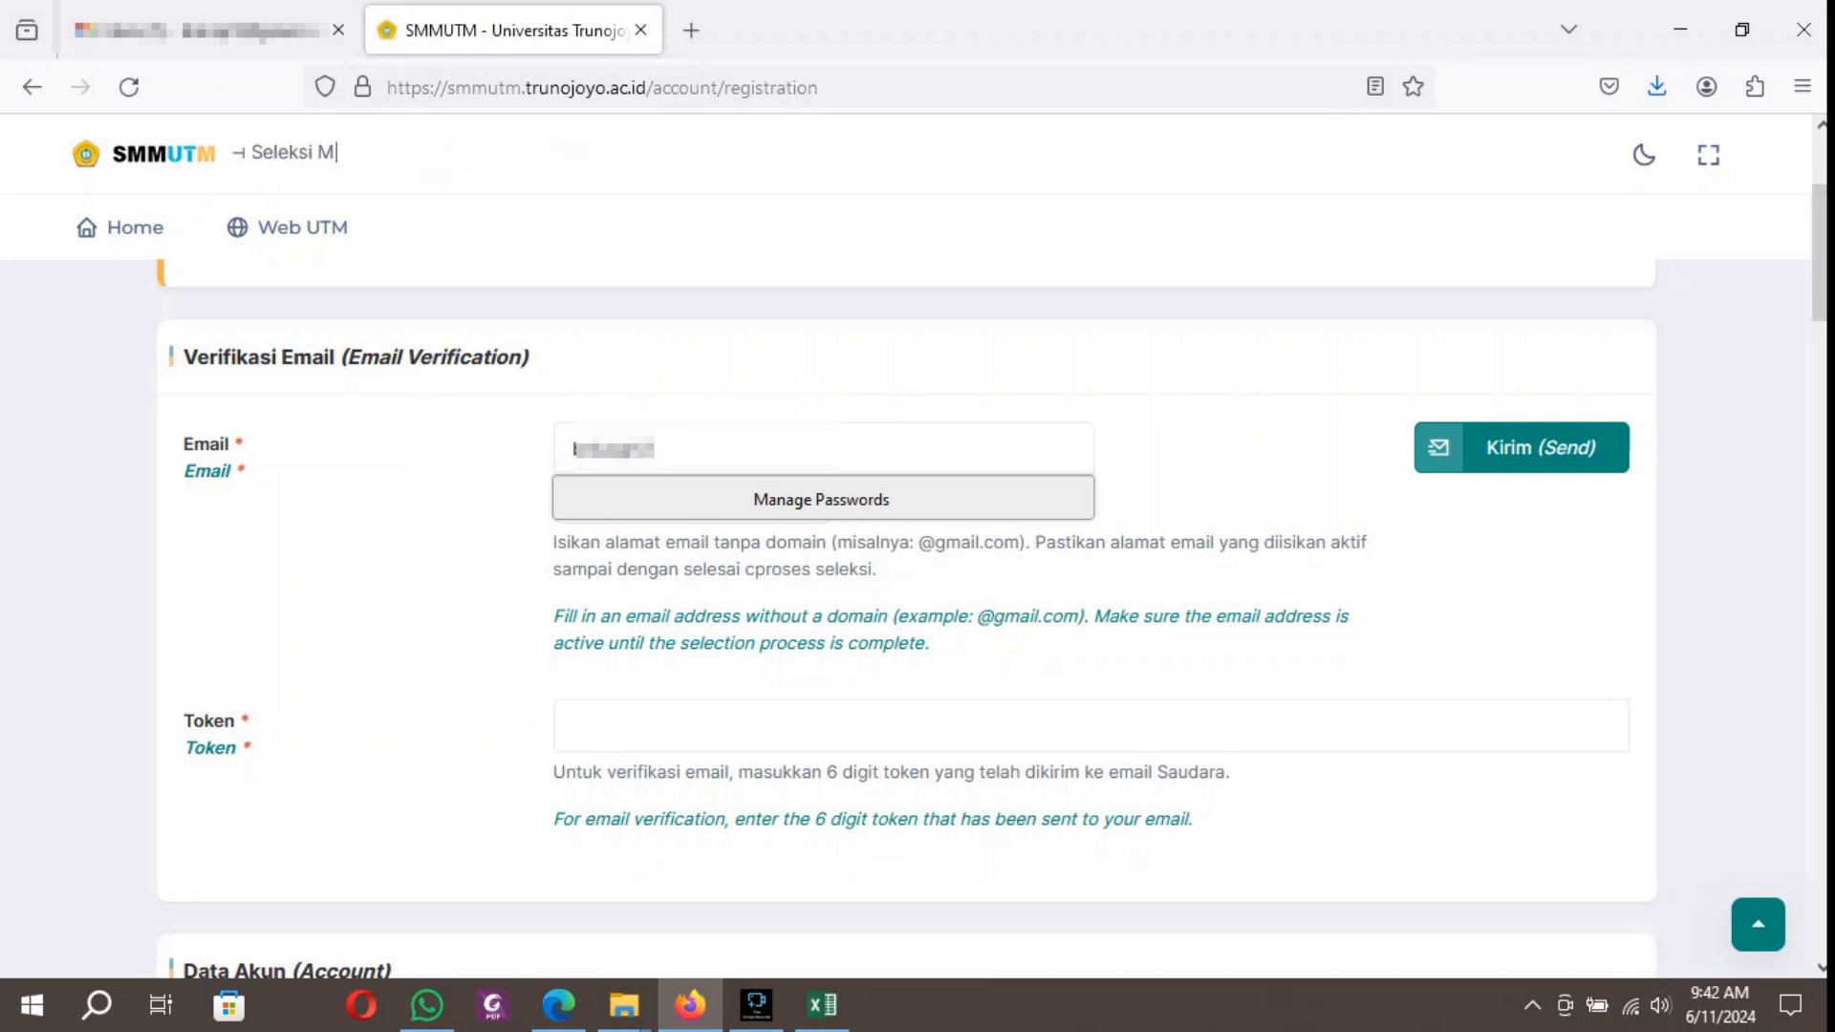
key(ctrl+a)
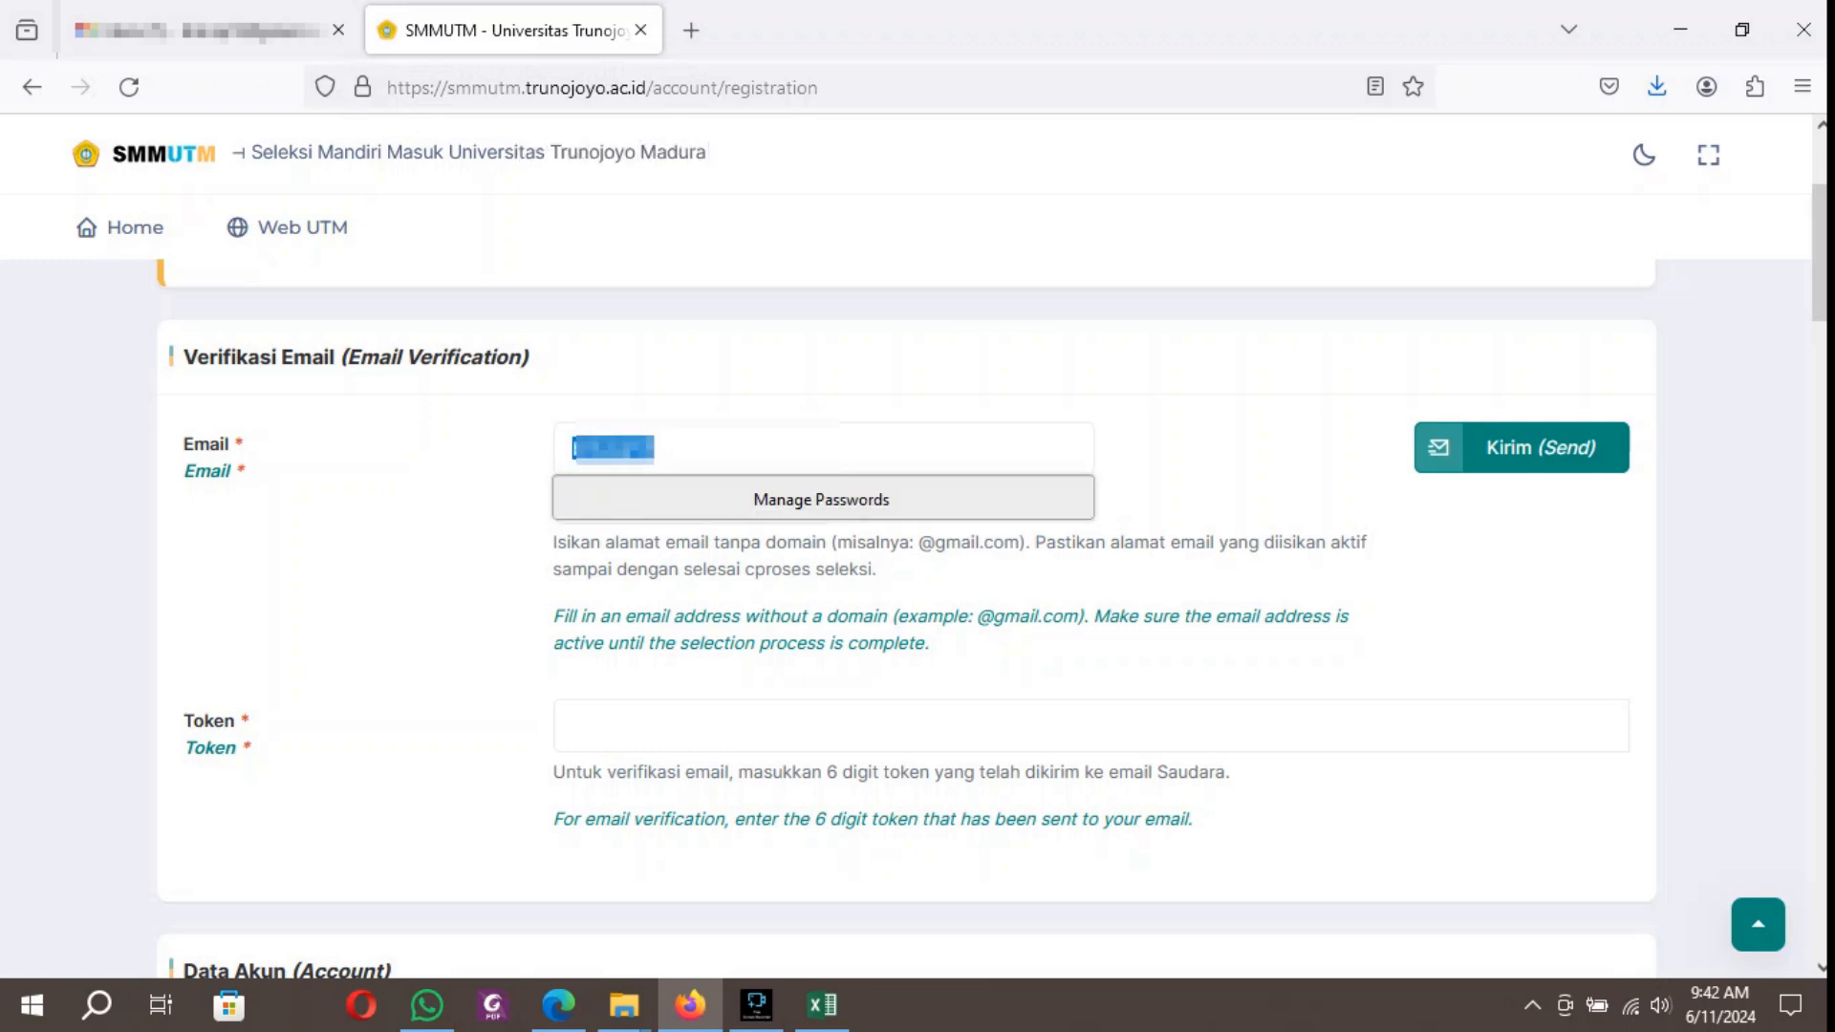
key(Tab)
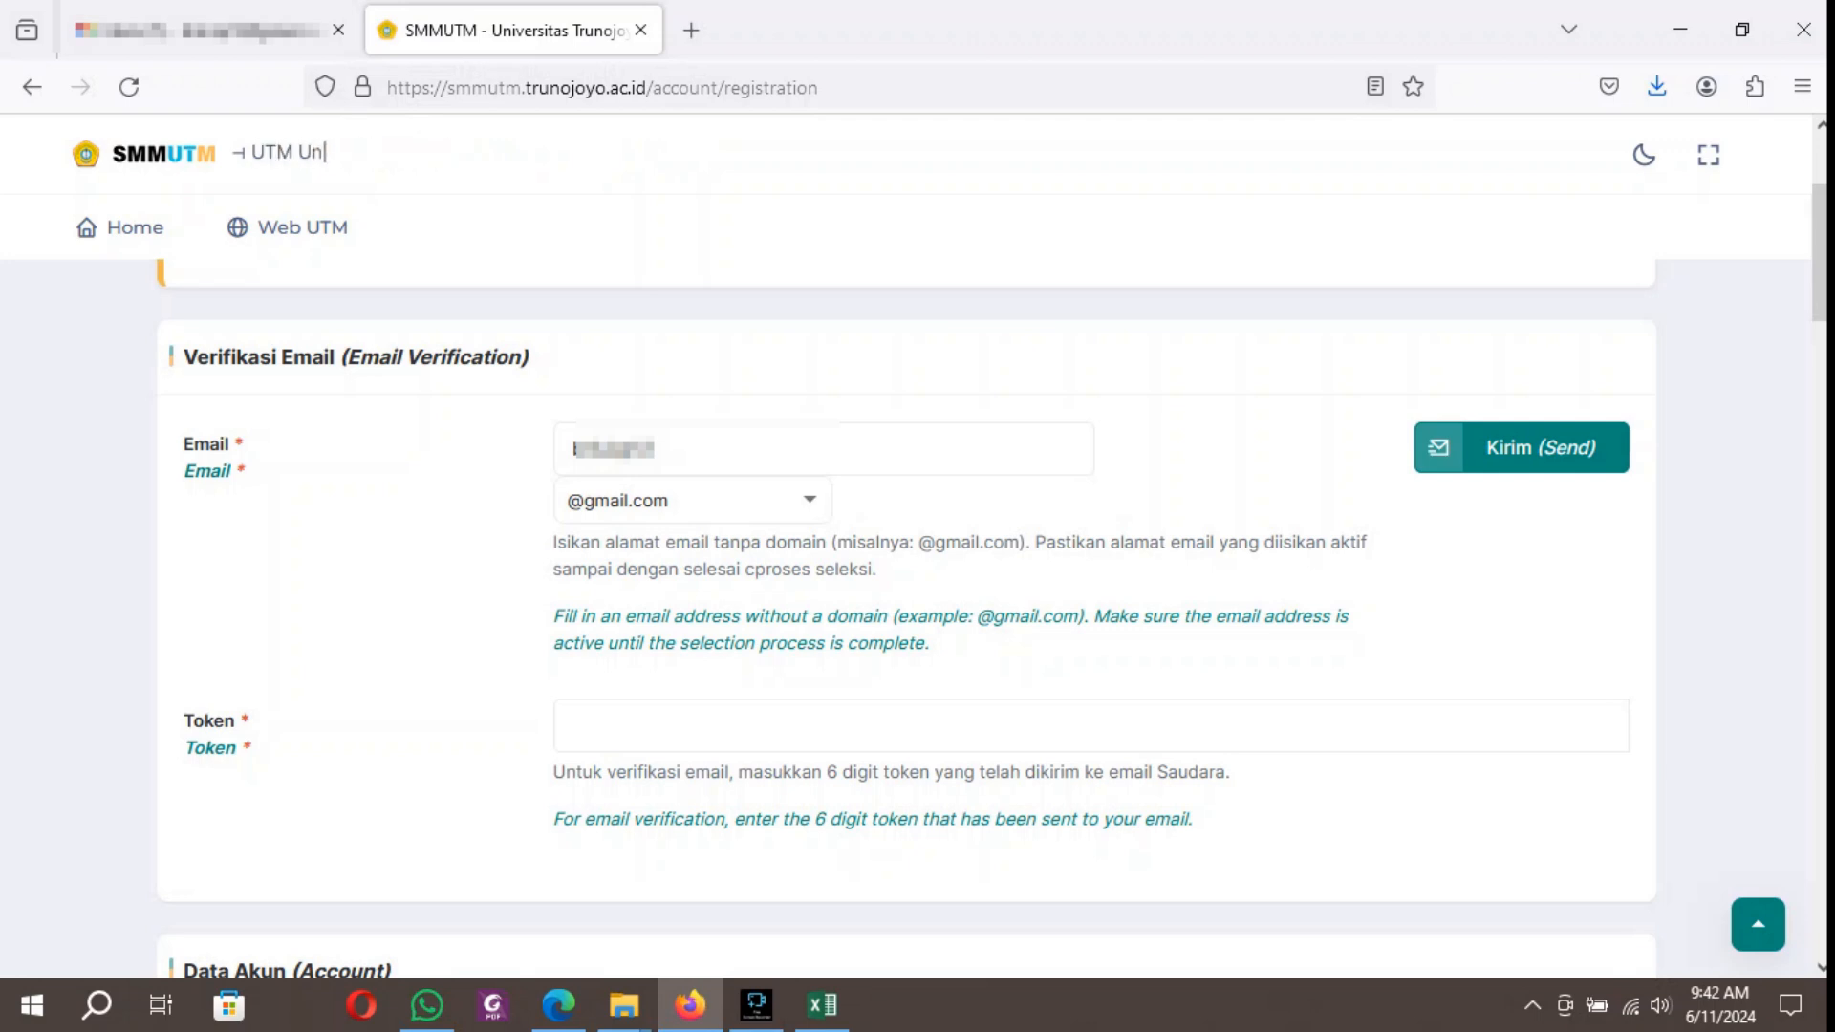
click(1522, 448)
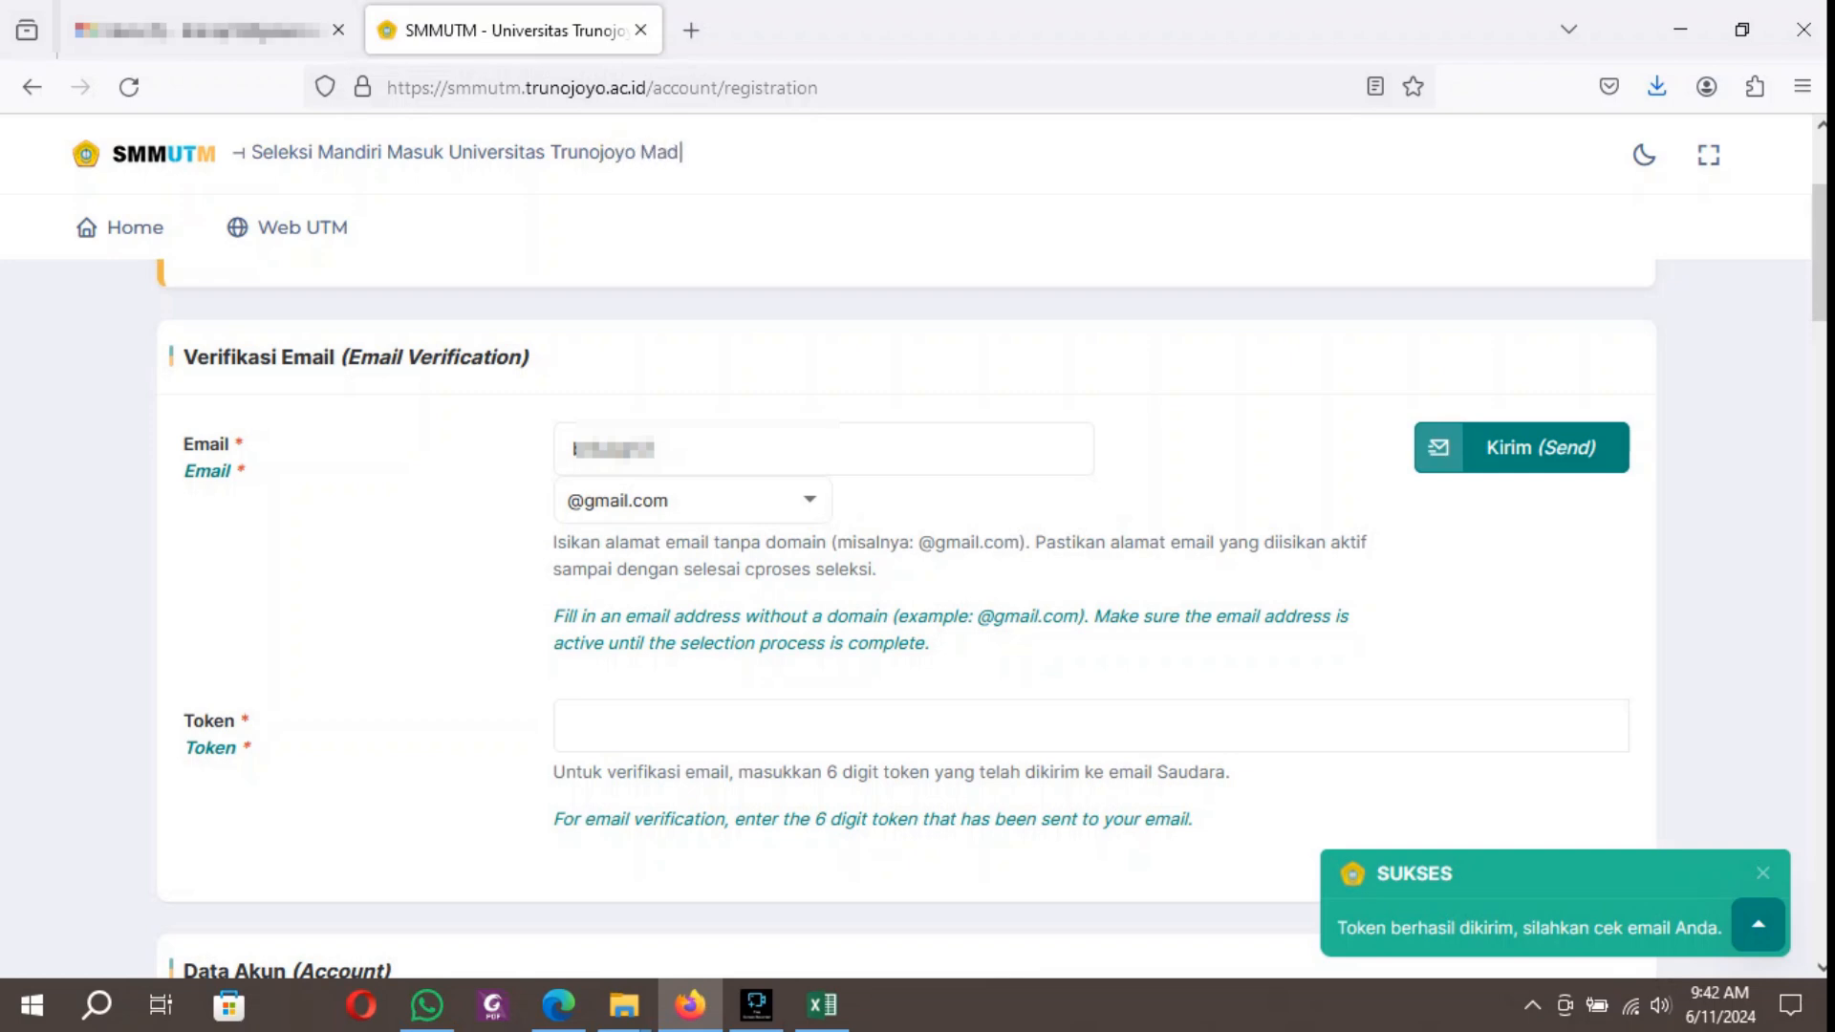
Copy the verification token from the Token Verifikasi Email message in Gmail into the SMMUTM registration form's Token field.
click(201, 30)
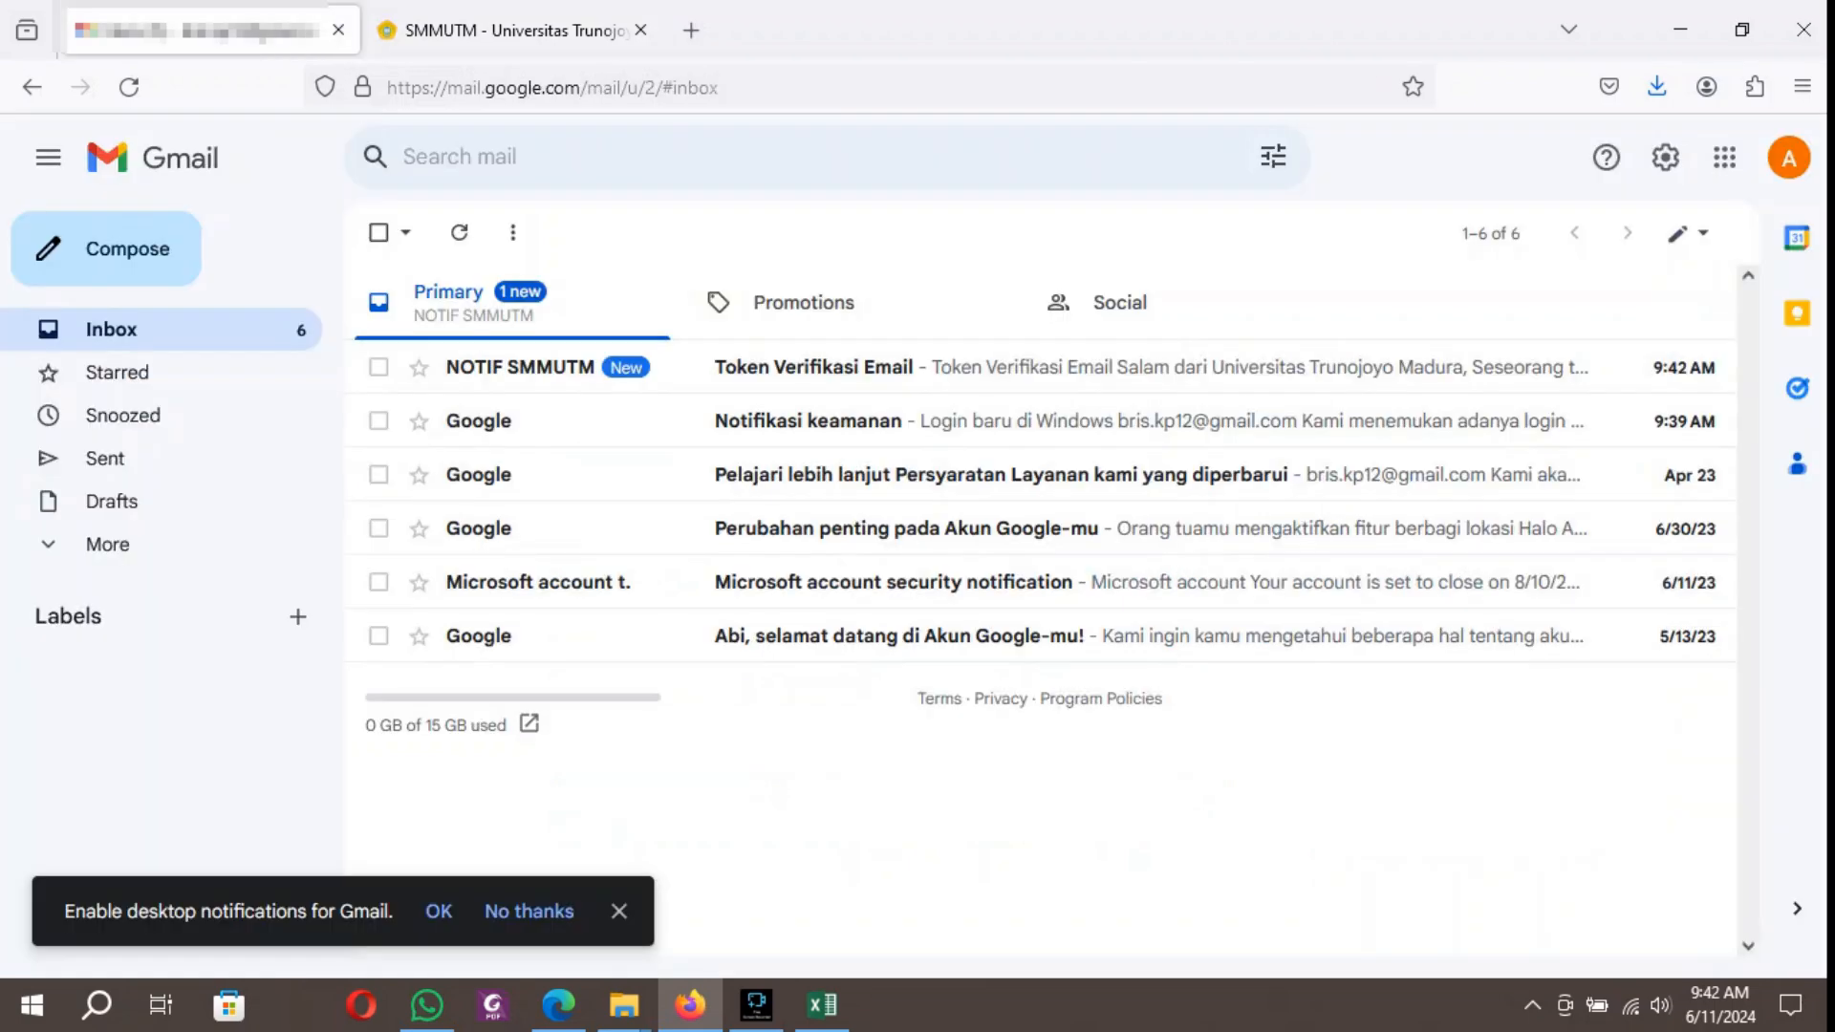
click(830, 368)
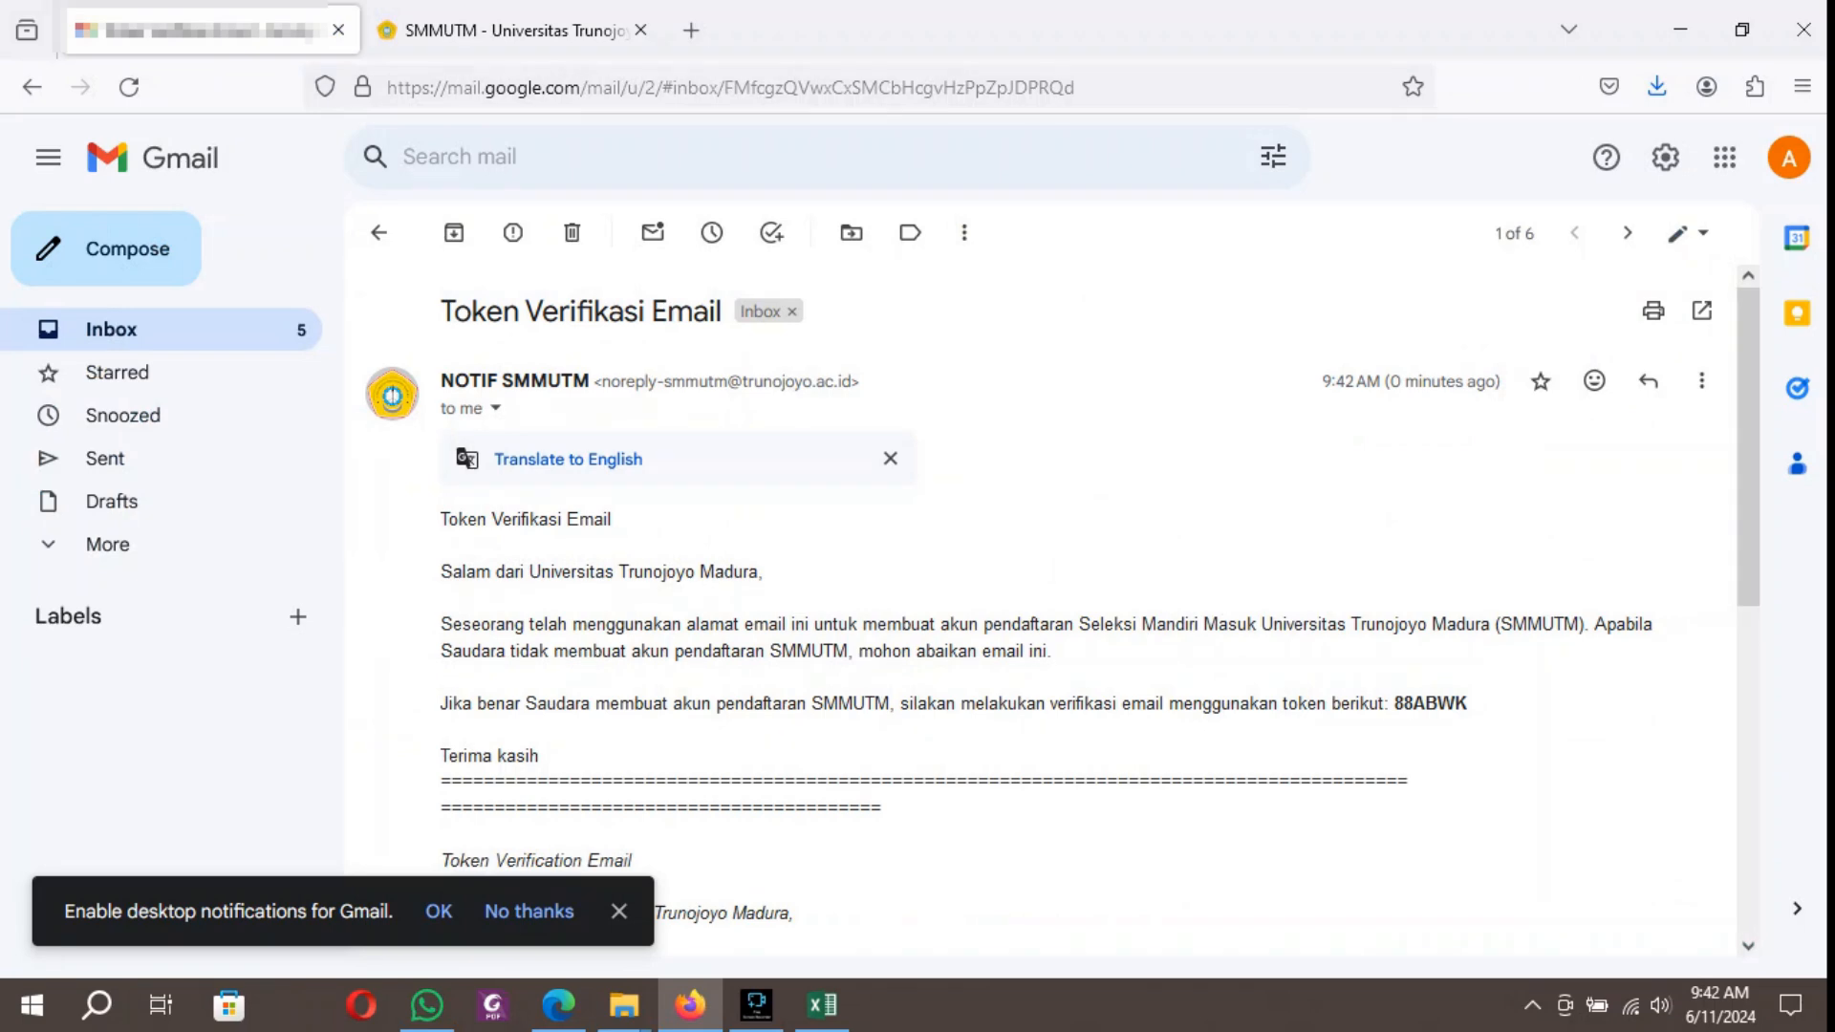
drag(1469, 704, 1393, 703)
click(514, 31)
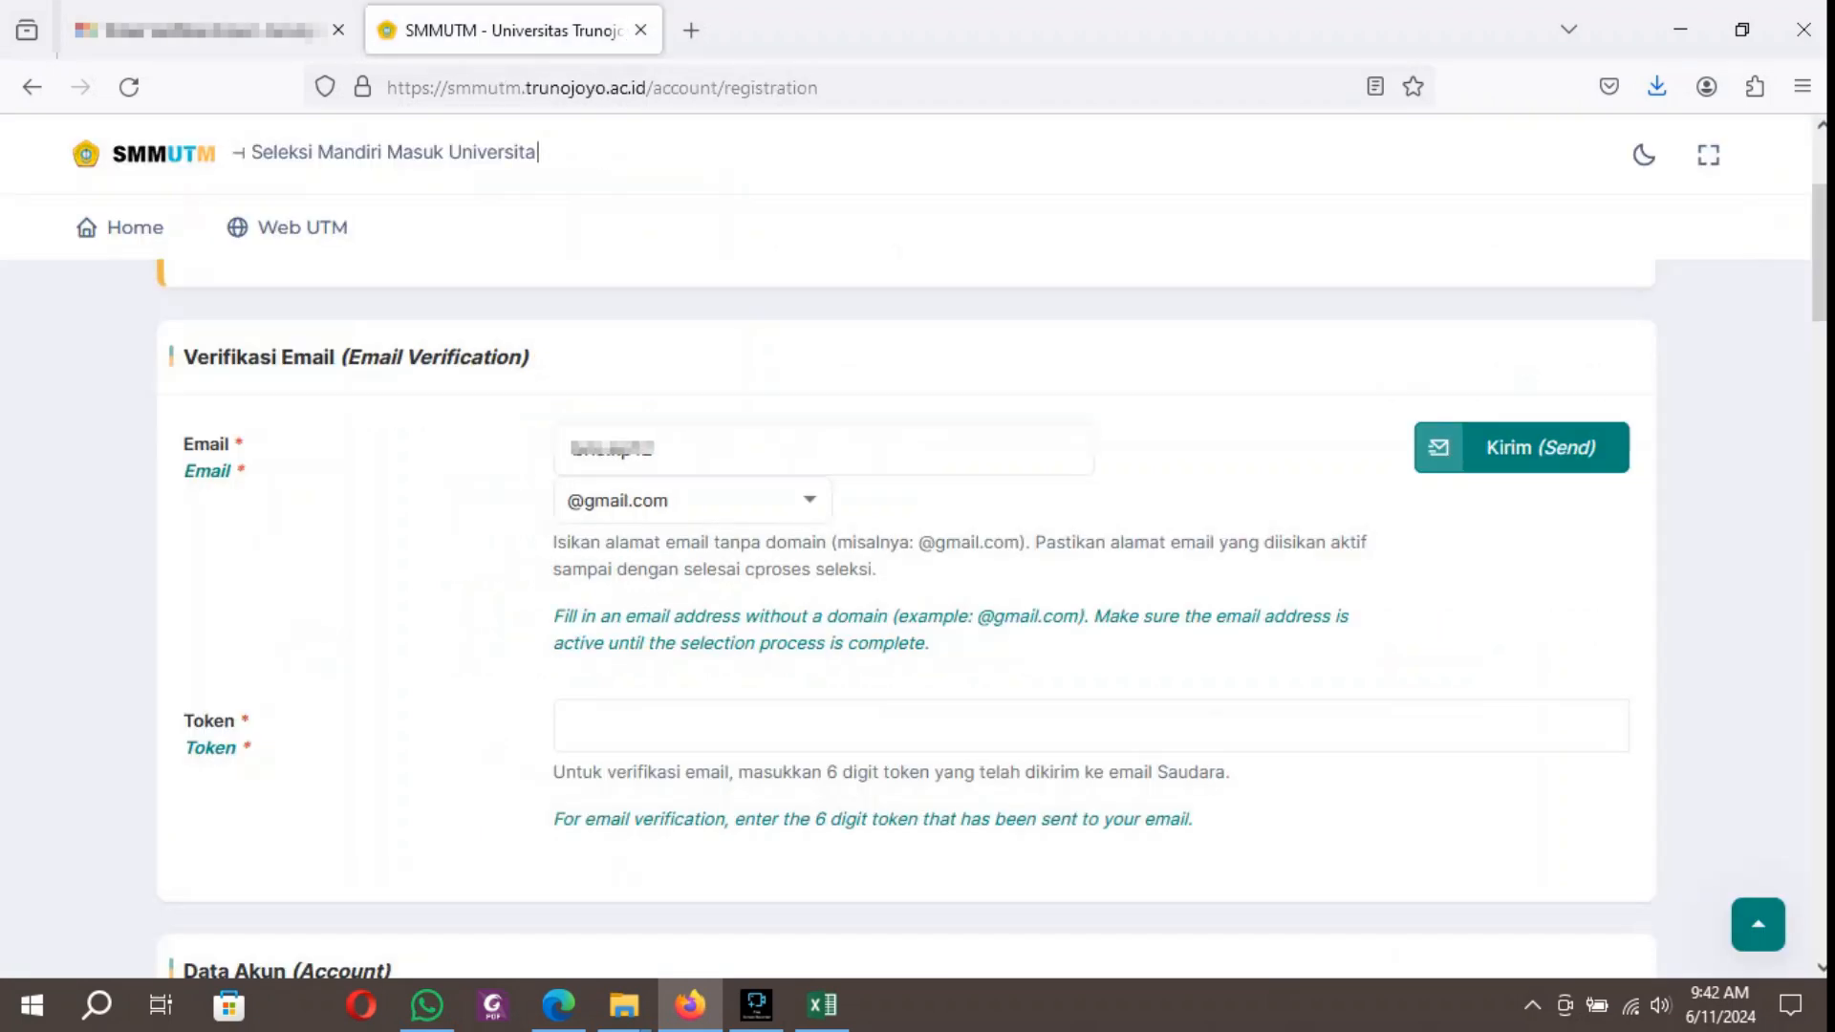
click(576, 725)
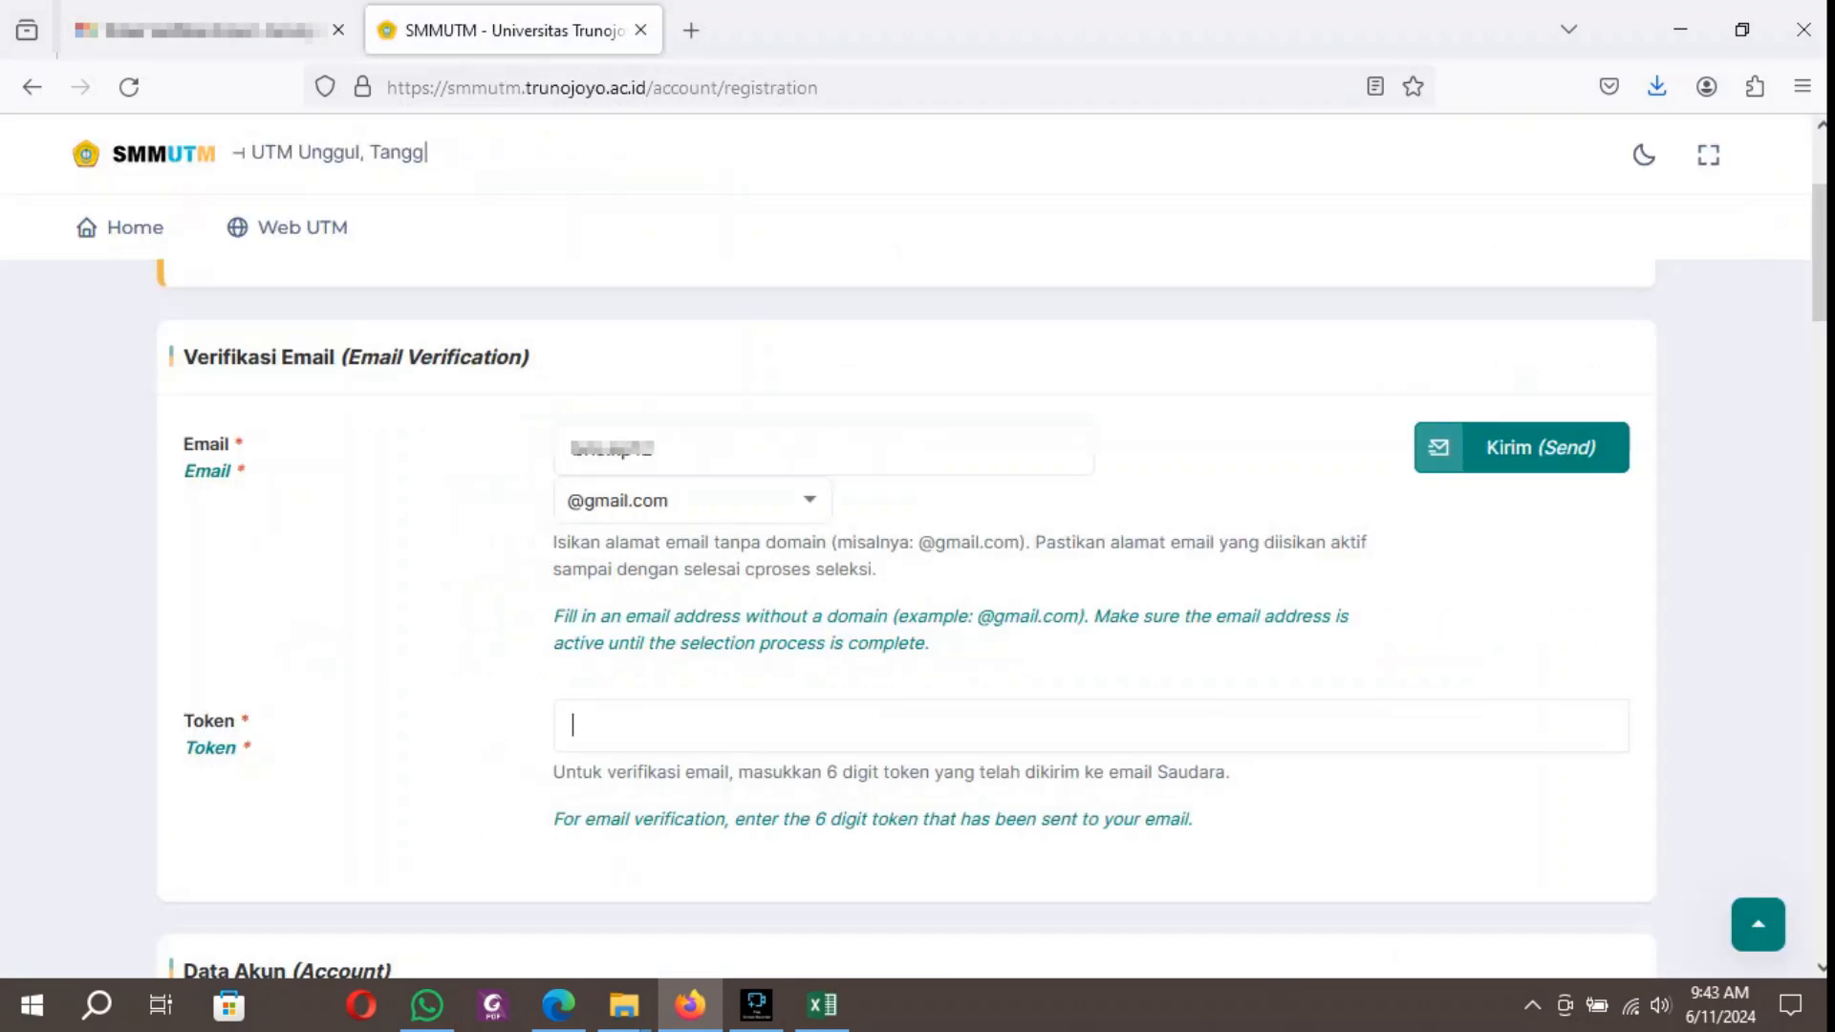
key(Tab)
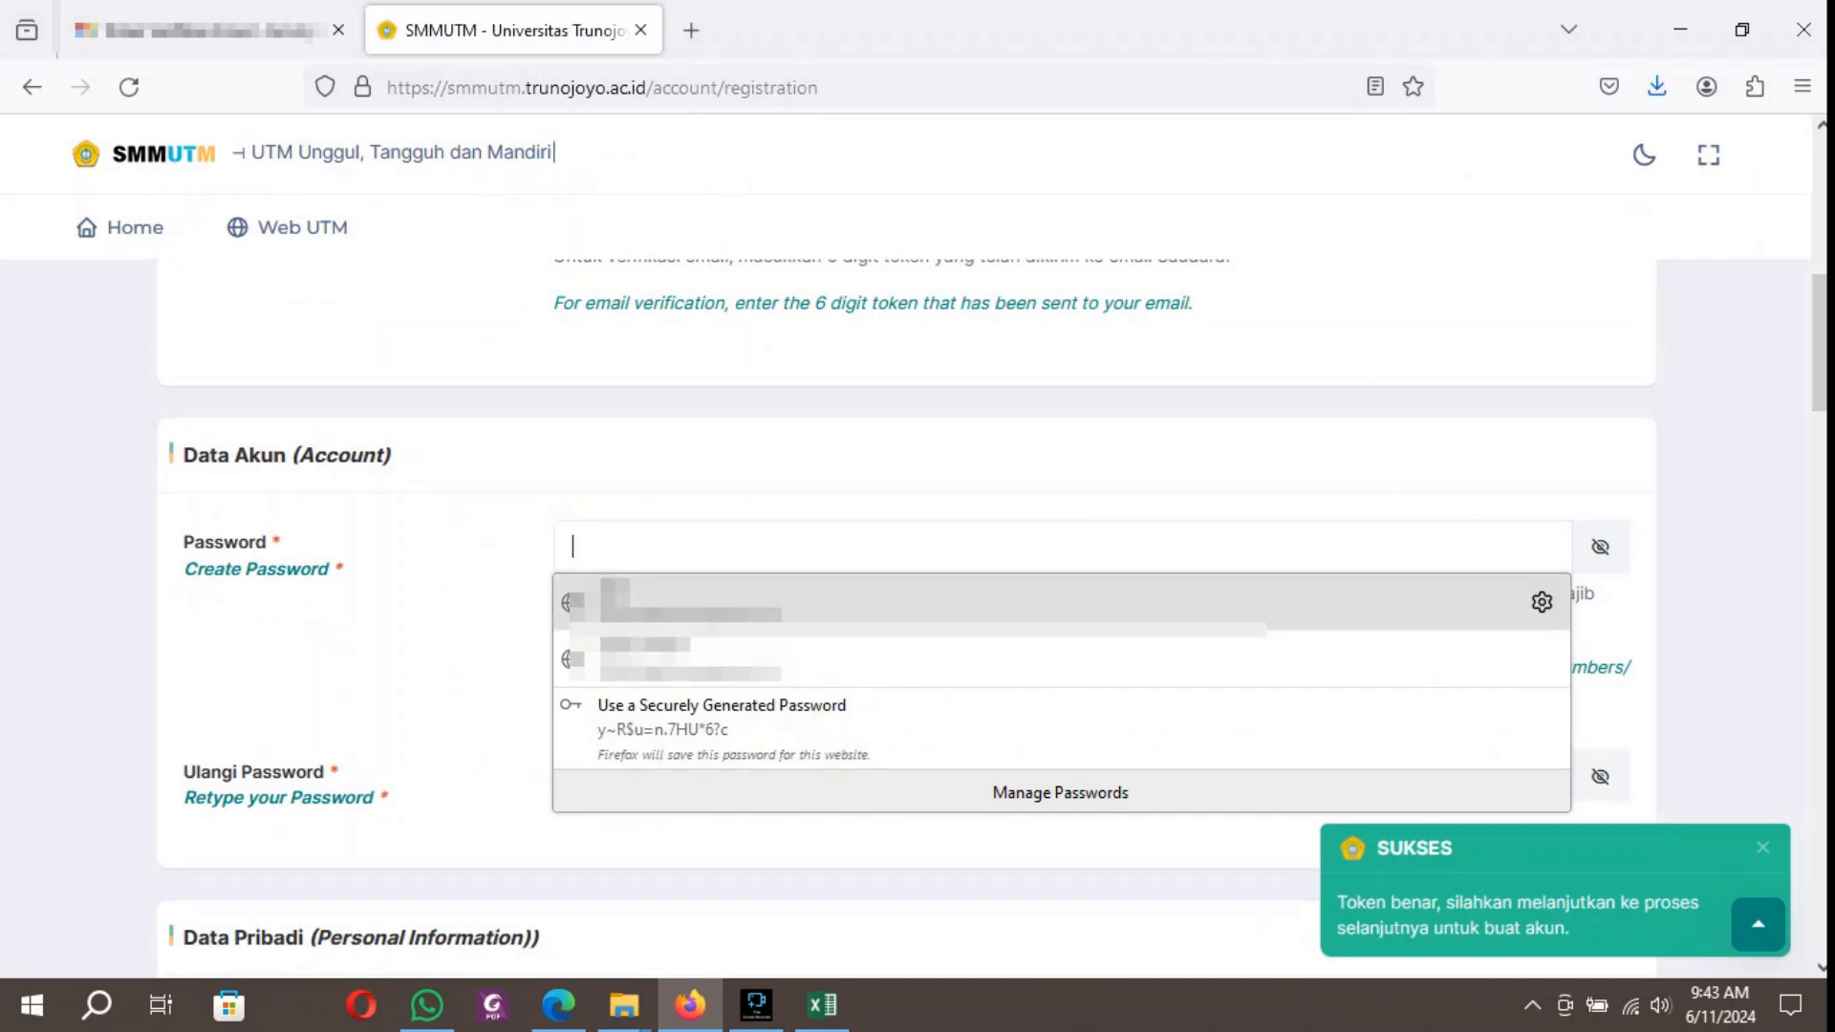
key(Escape)
scroll(906, 612, up, 2)
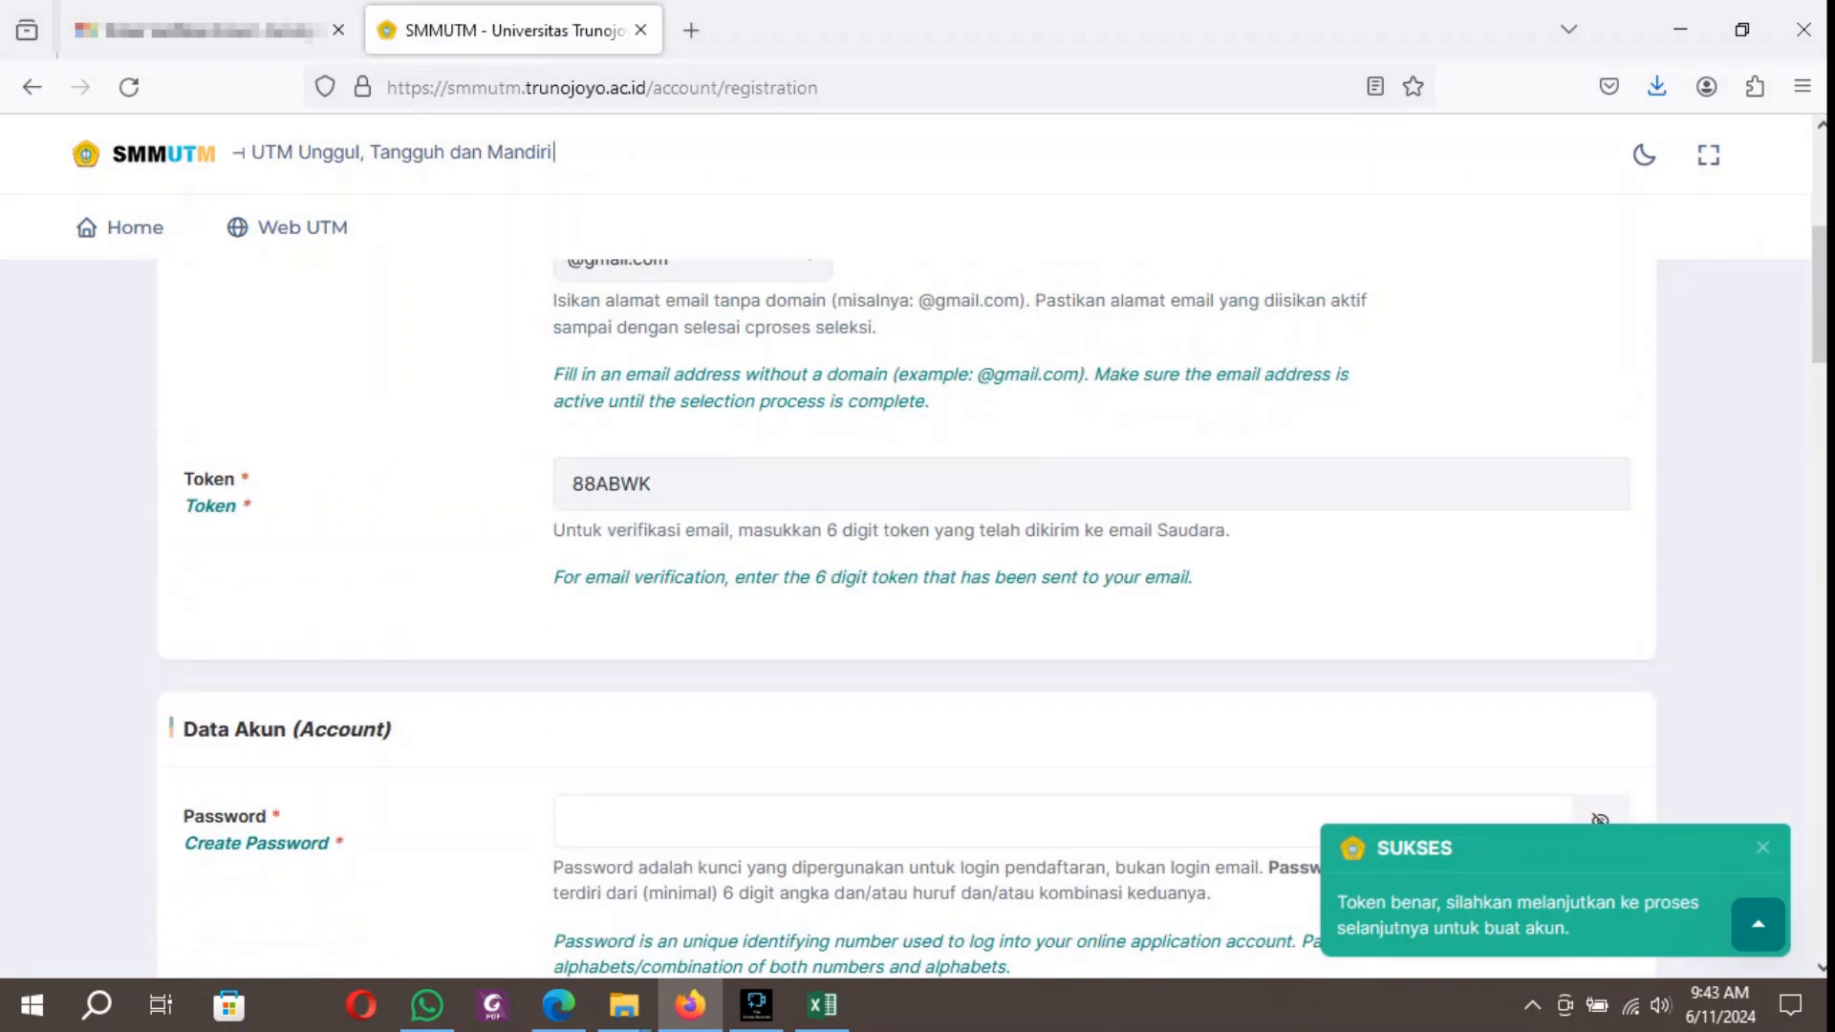
Create the account password in the Data Akun section and repeat it in the Ulangi Password field.
scroll(907, 611, down, 1)
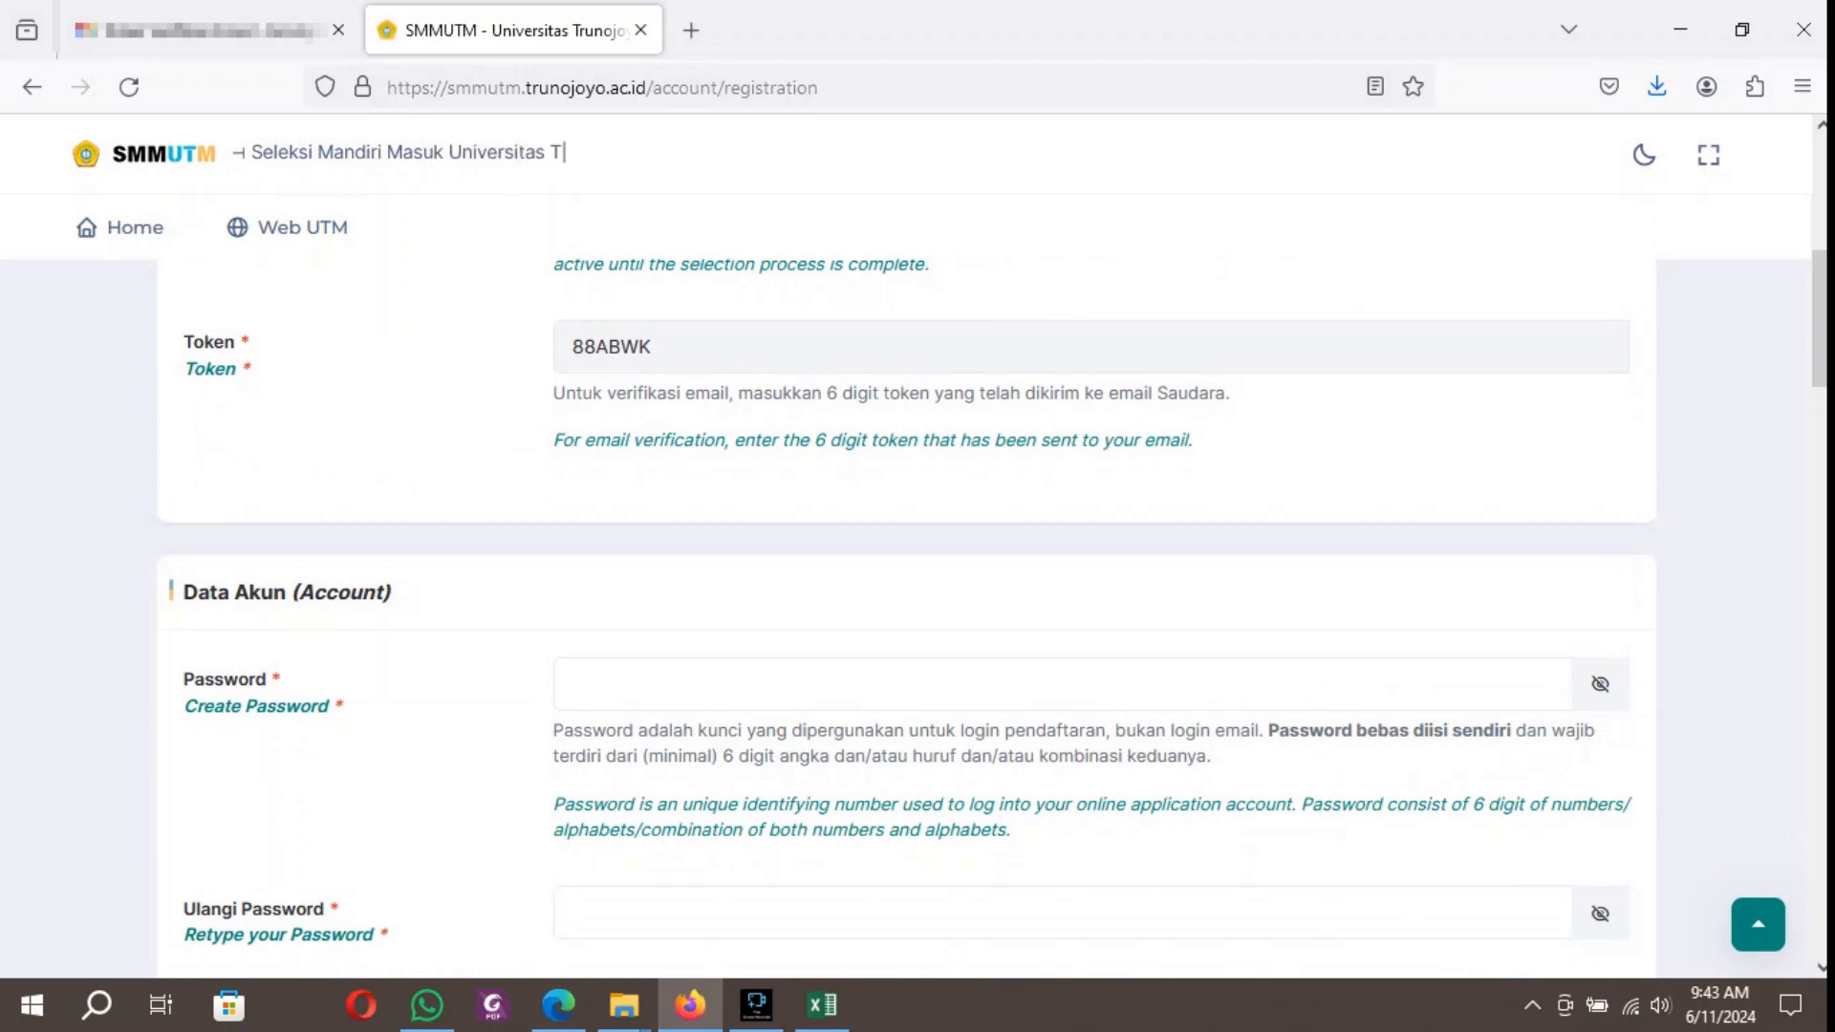
click(1061, 684)
scroll(1061, 684, down, 1)
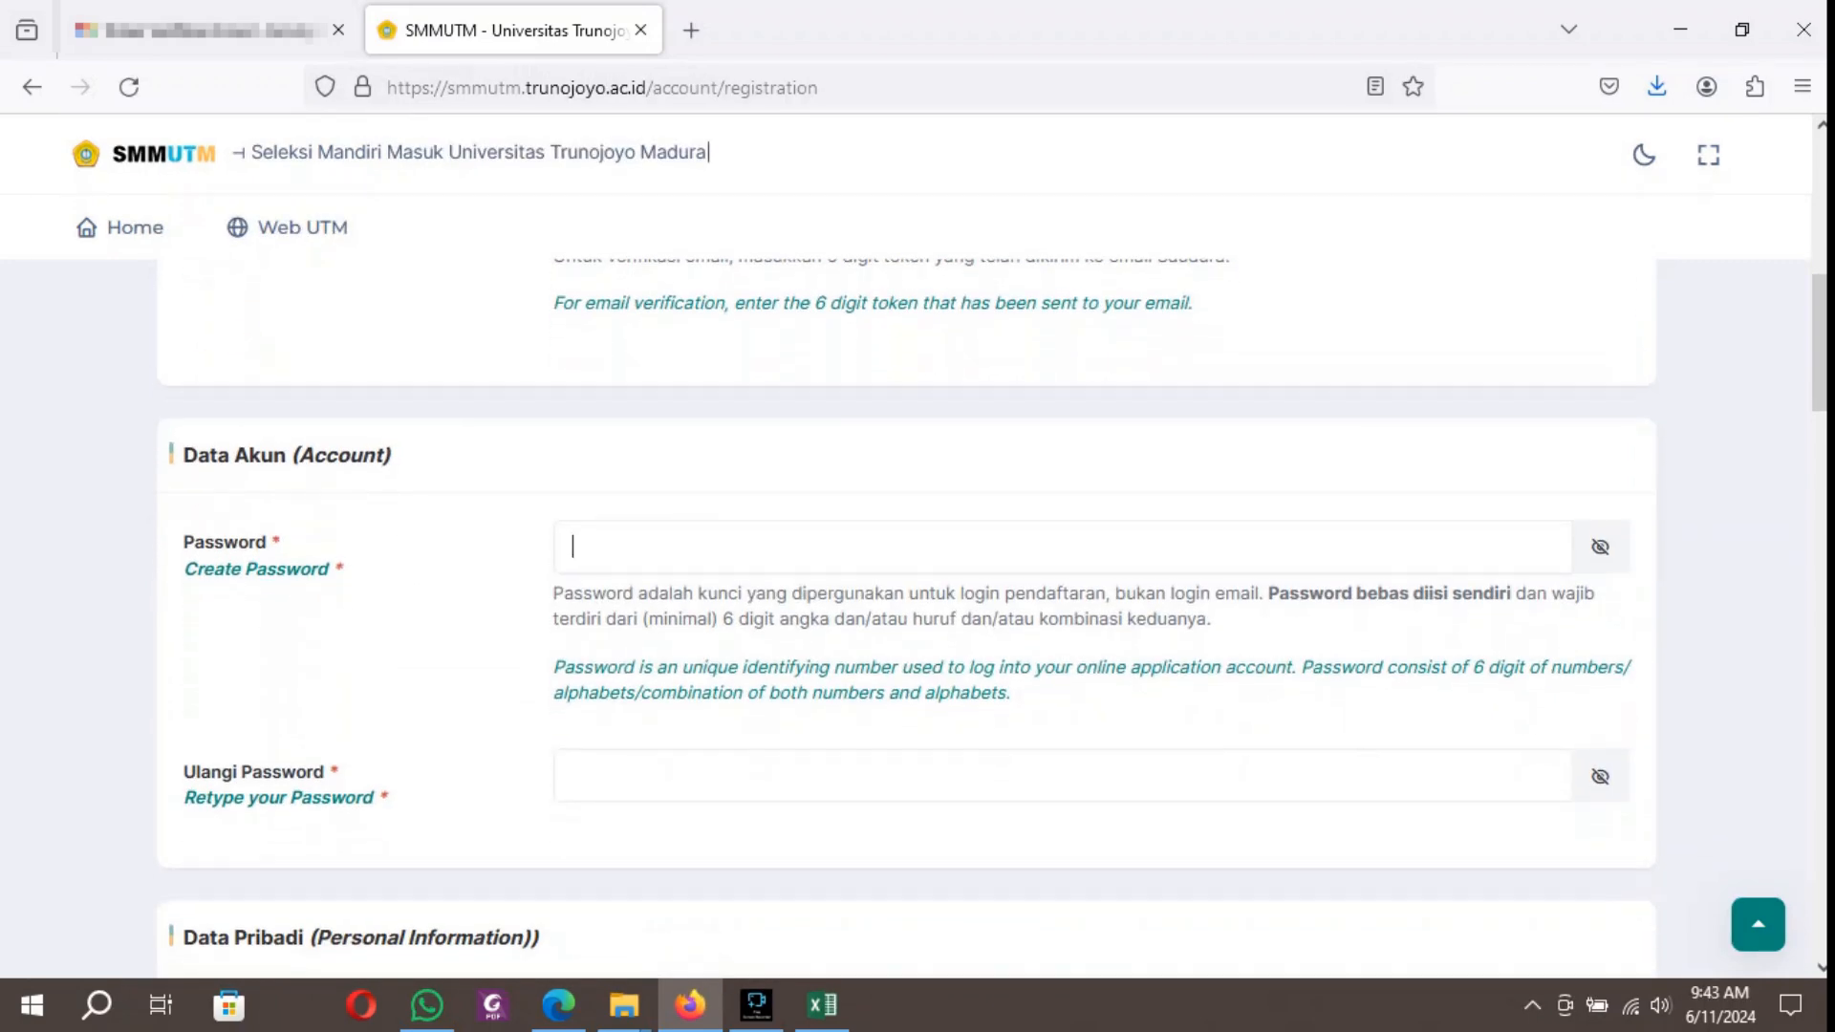
text(1••••)
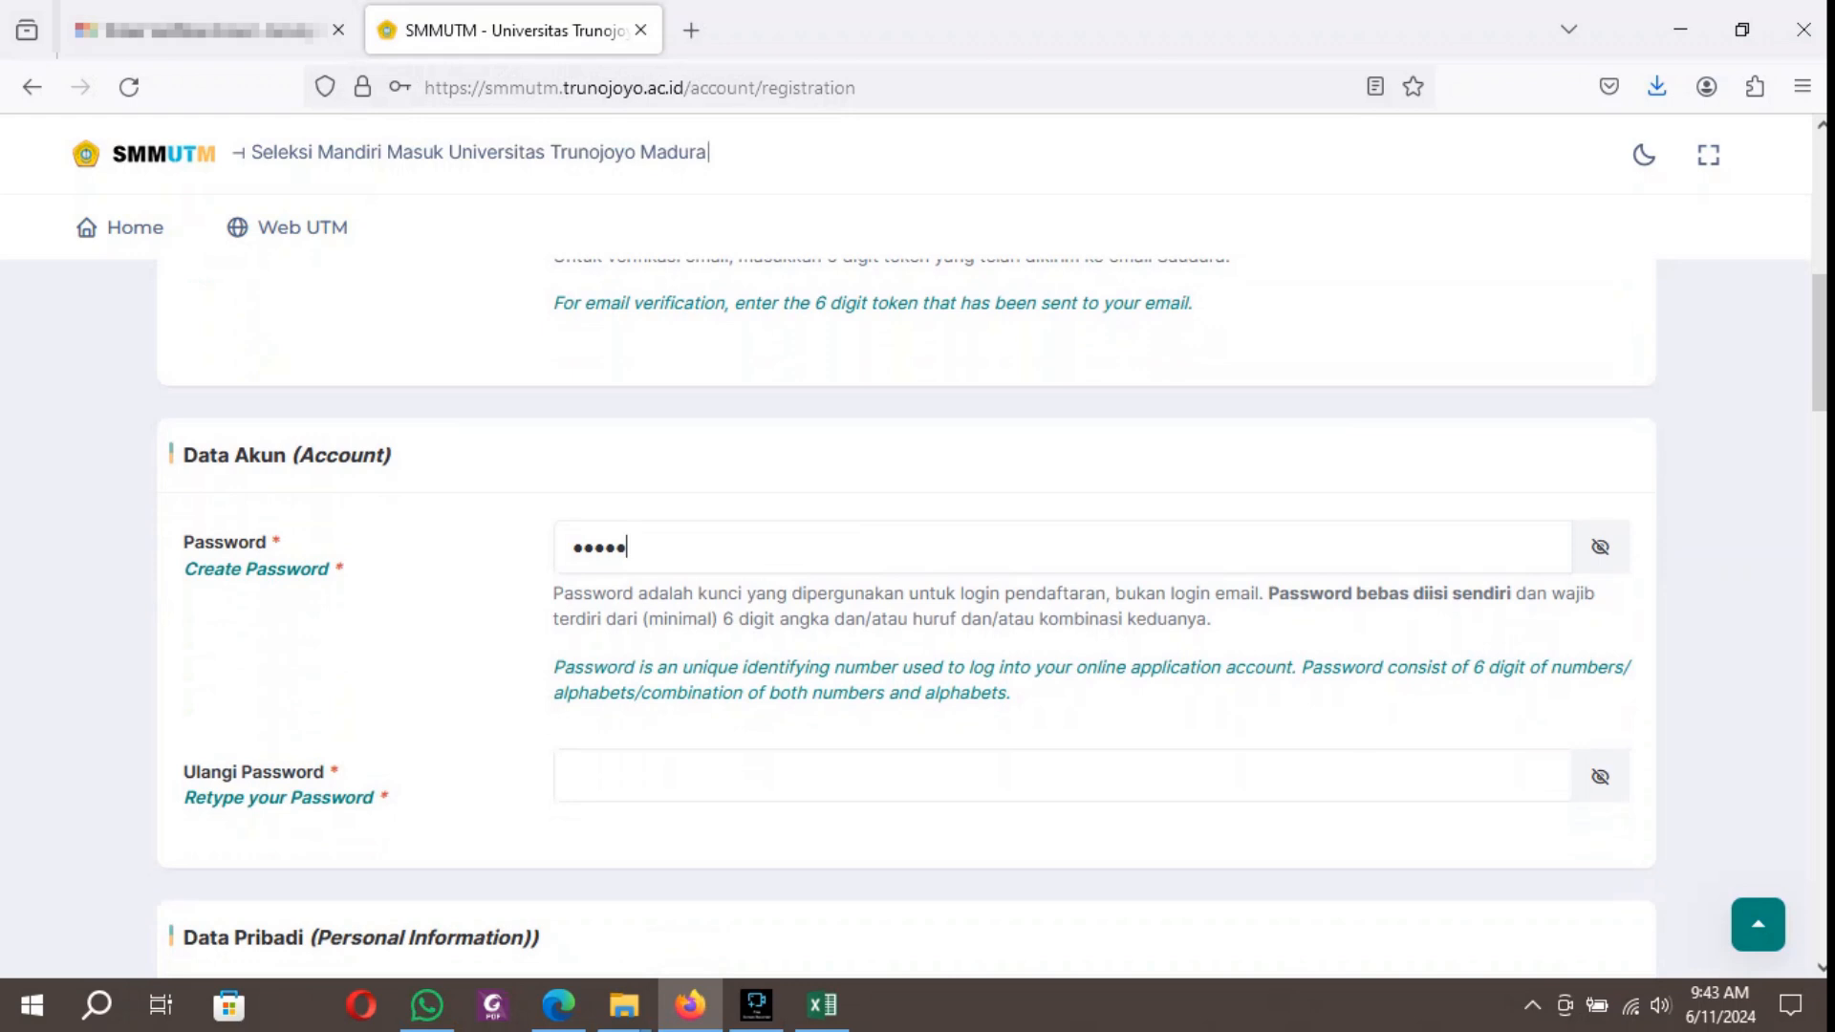
text(••)
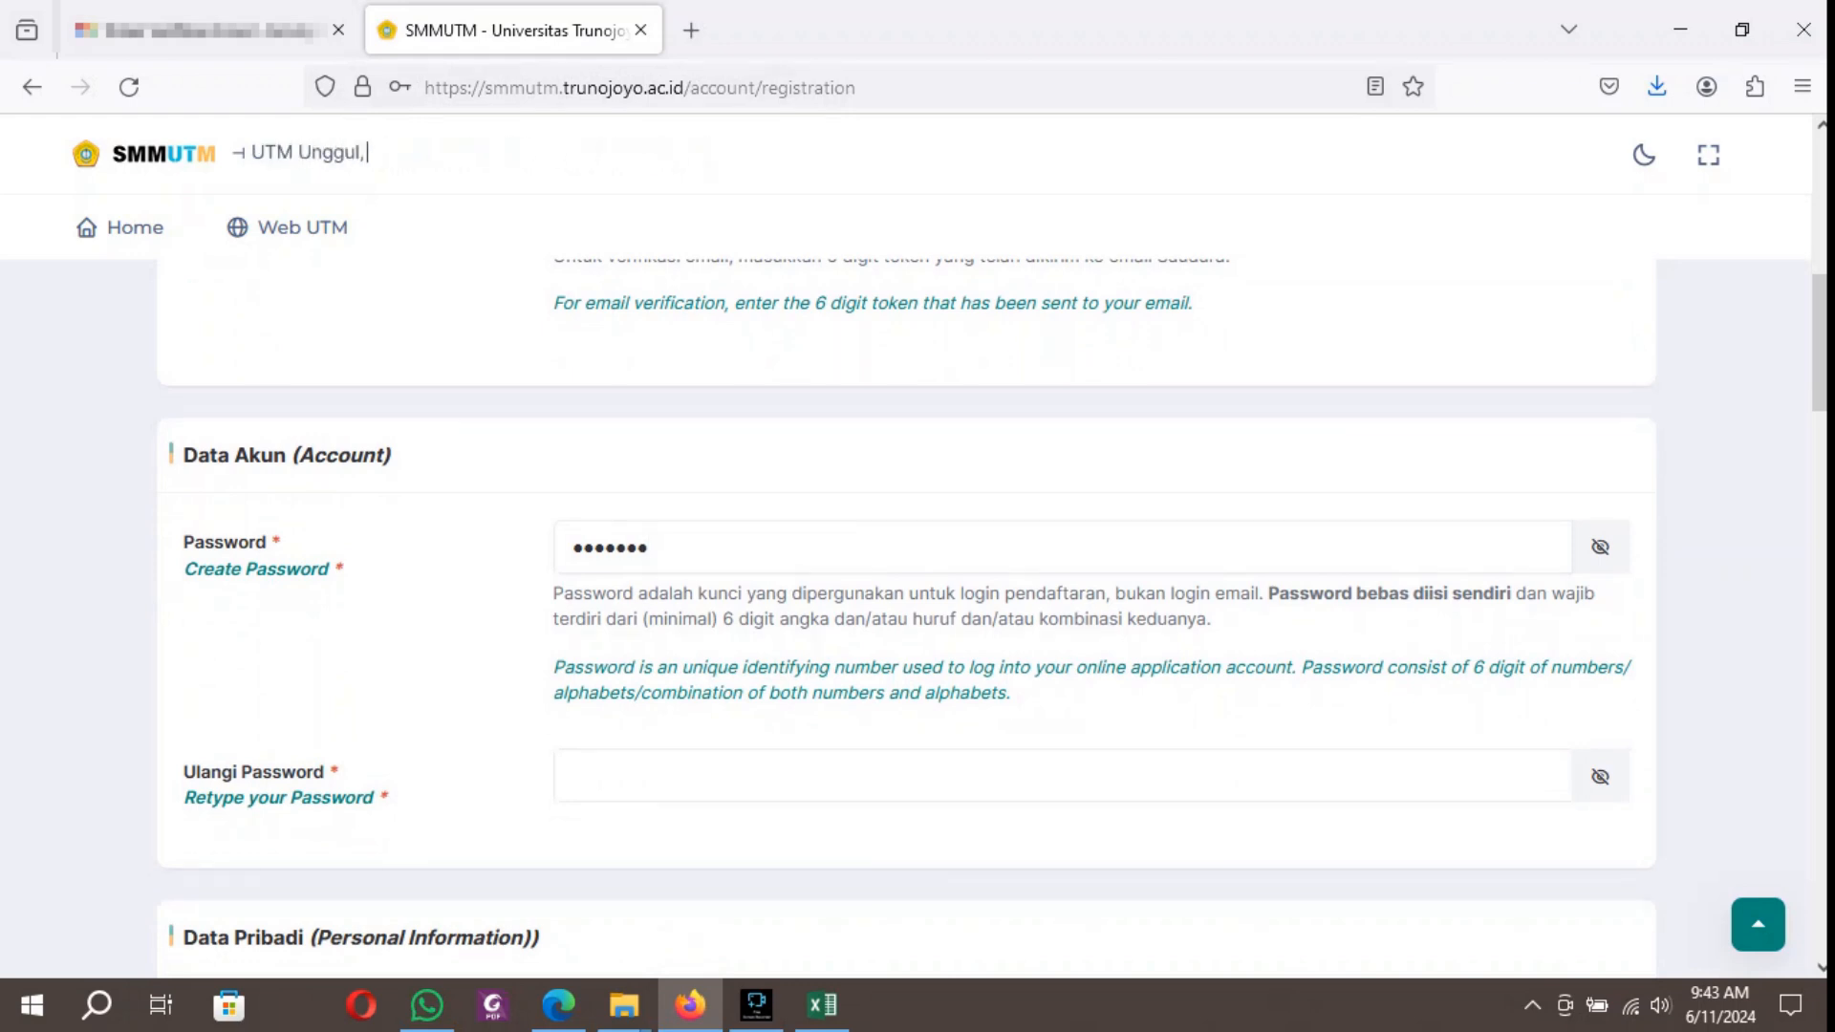
text(•••)
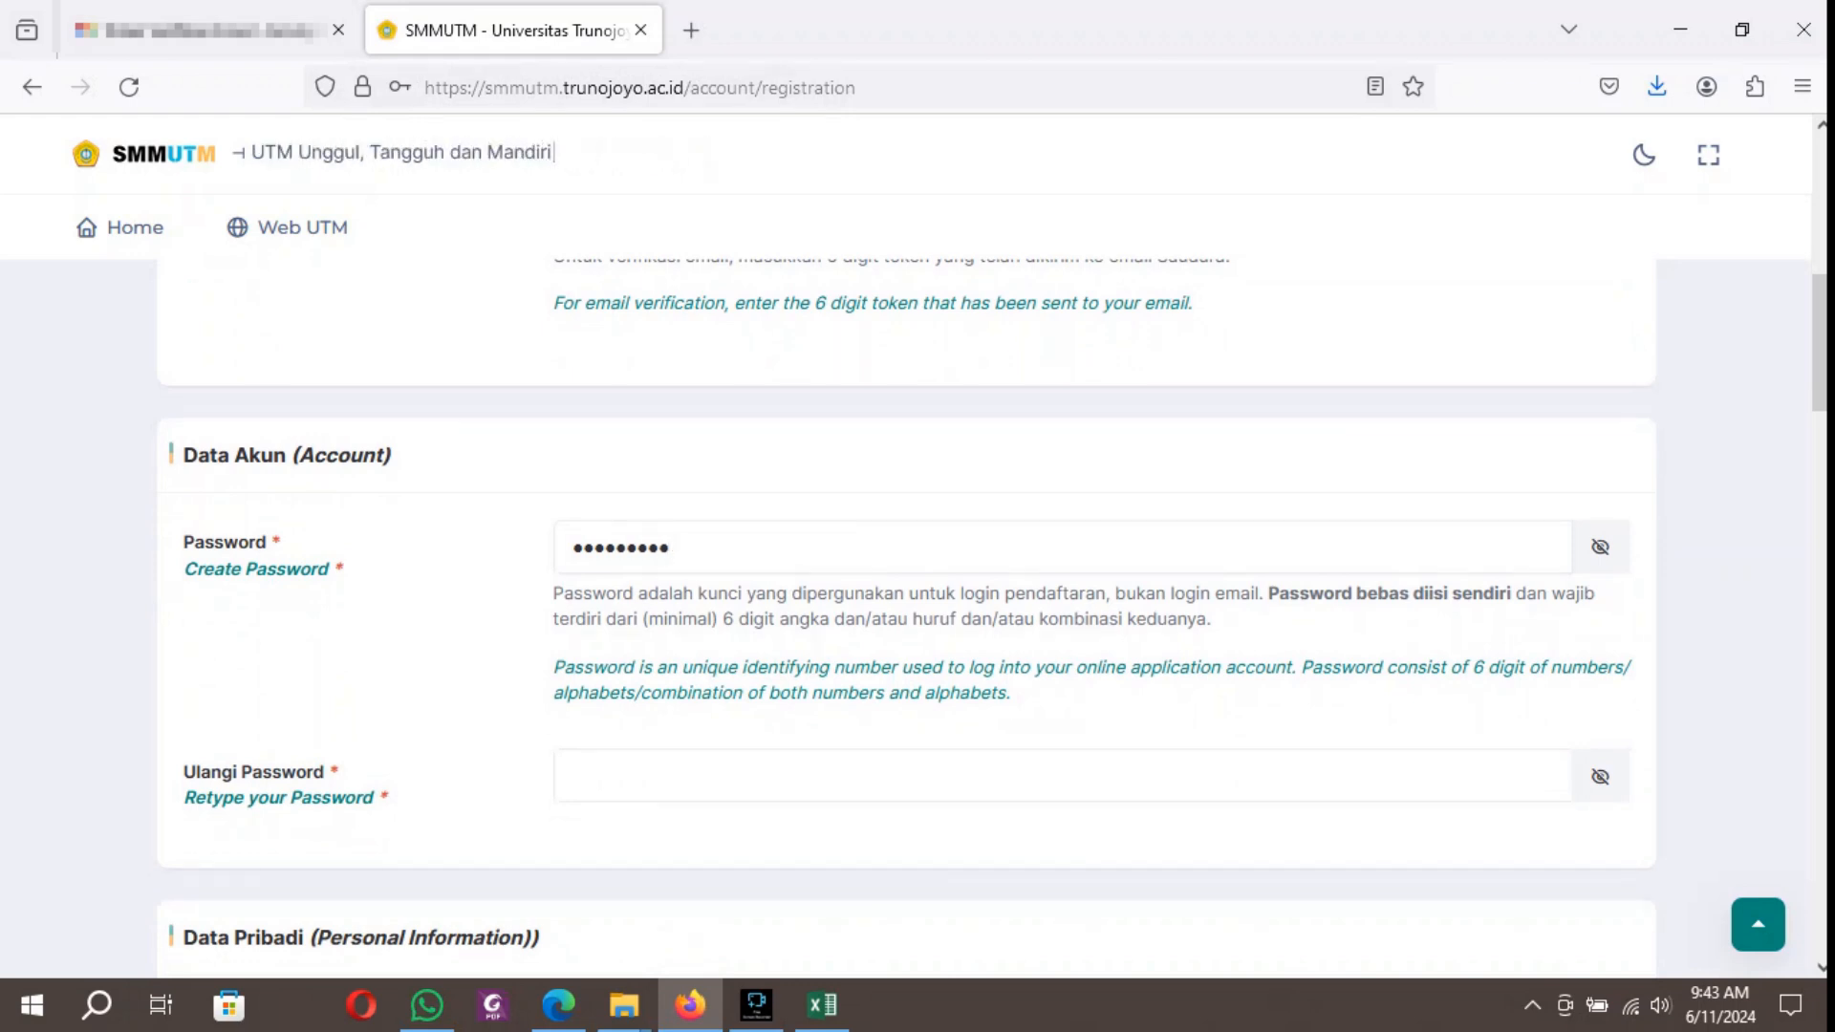
click(573, 777)
text(••••••••••)
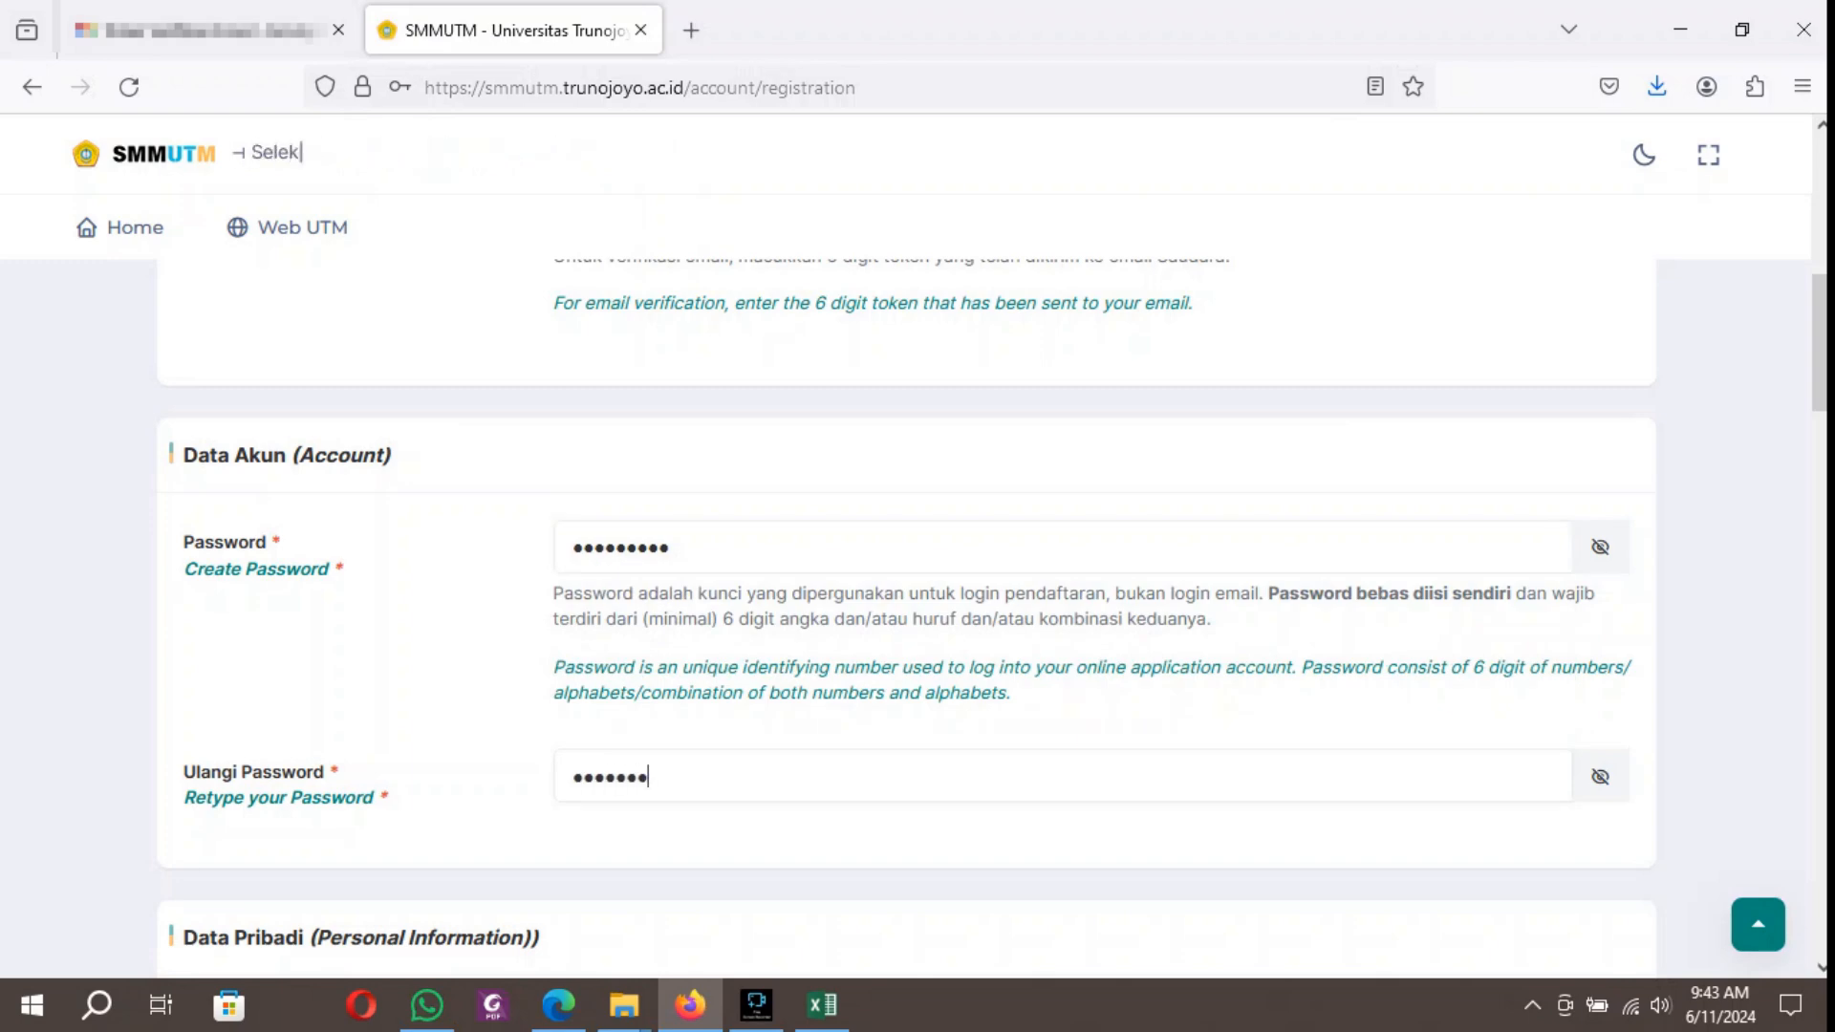
Set the citizenship to WNA (Warga Negara Asing) and enter the applicant's ID card number from the origin country.
scroll(908, 573, down, 4)
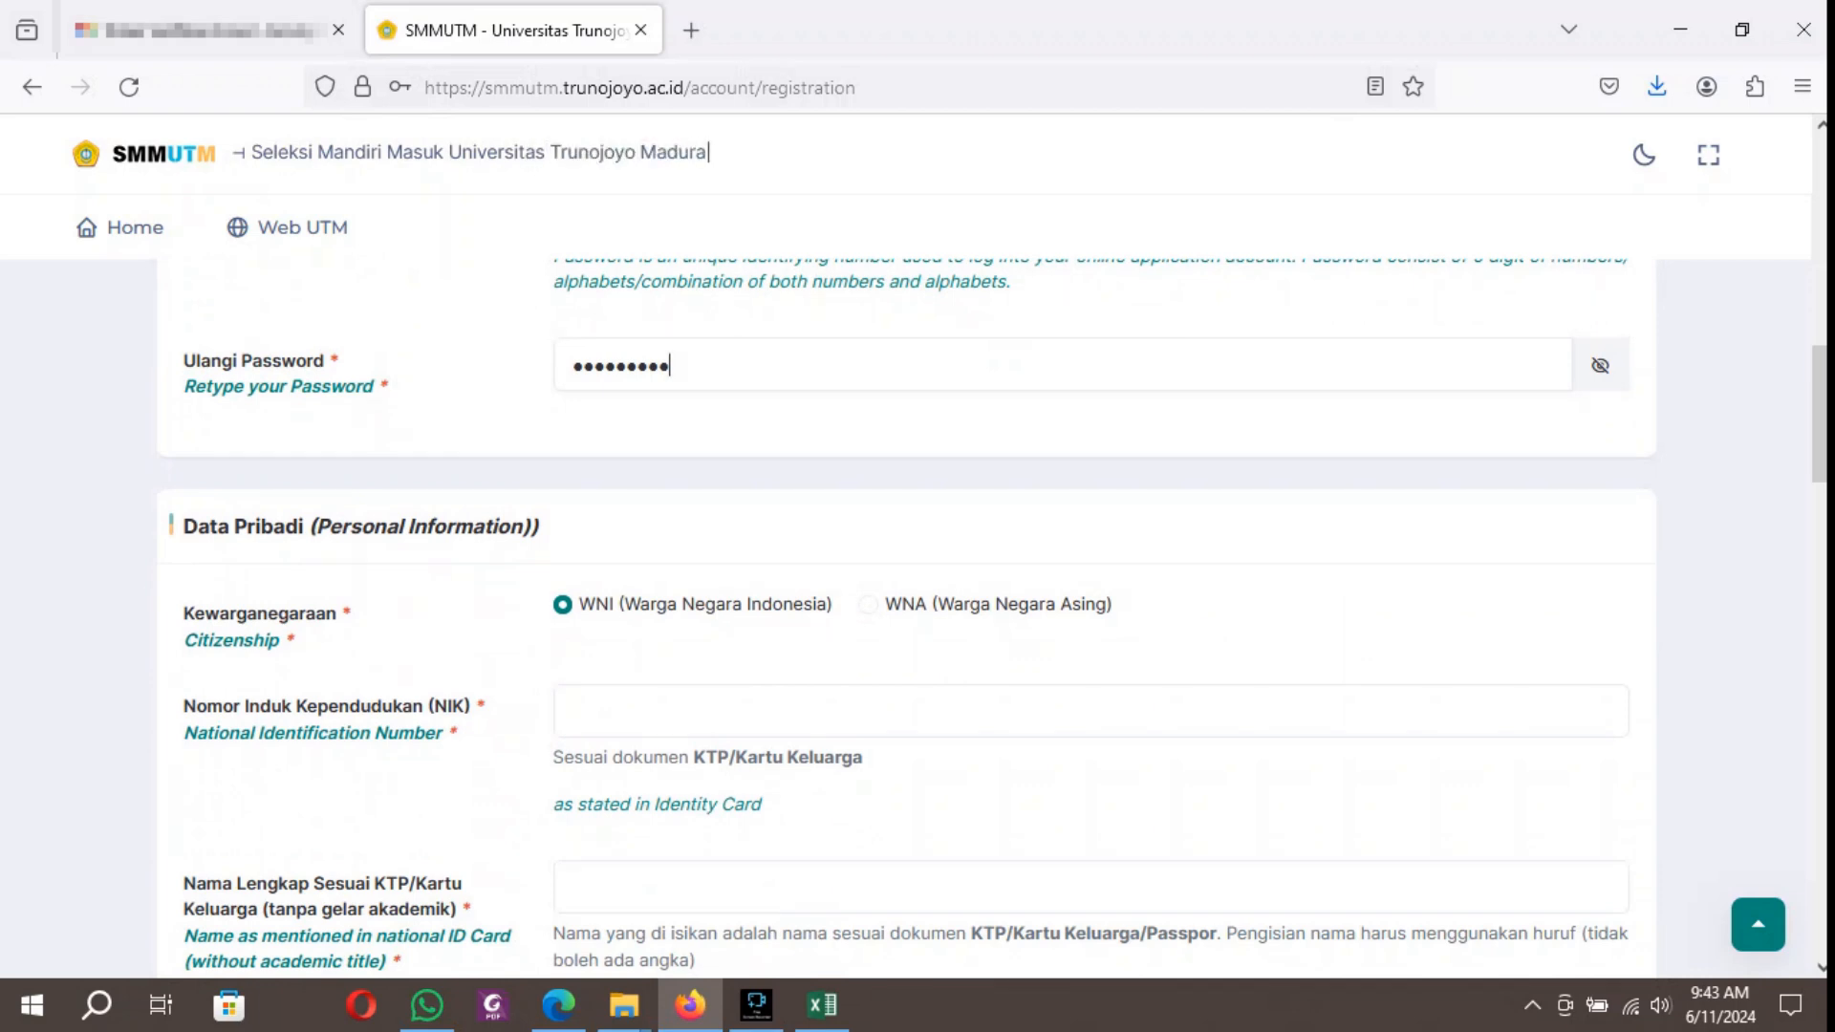
click(868, 605)
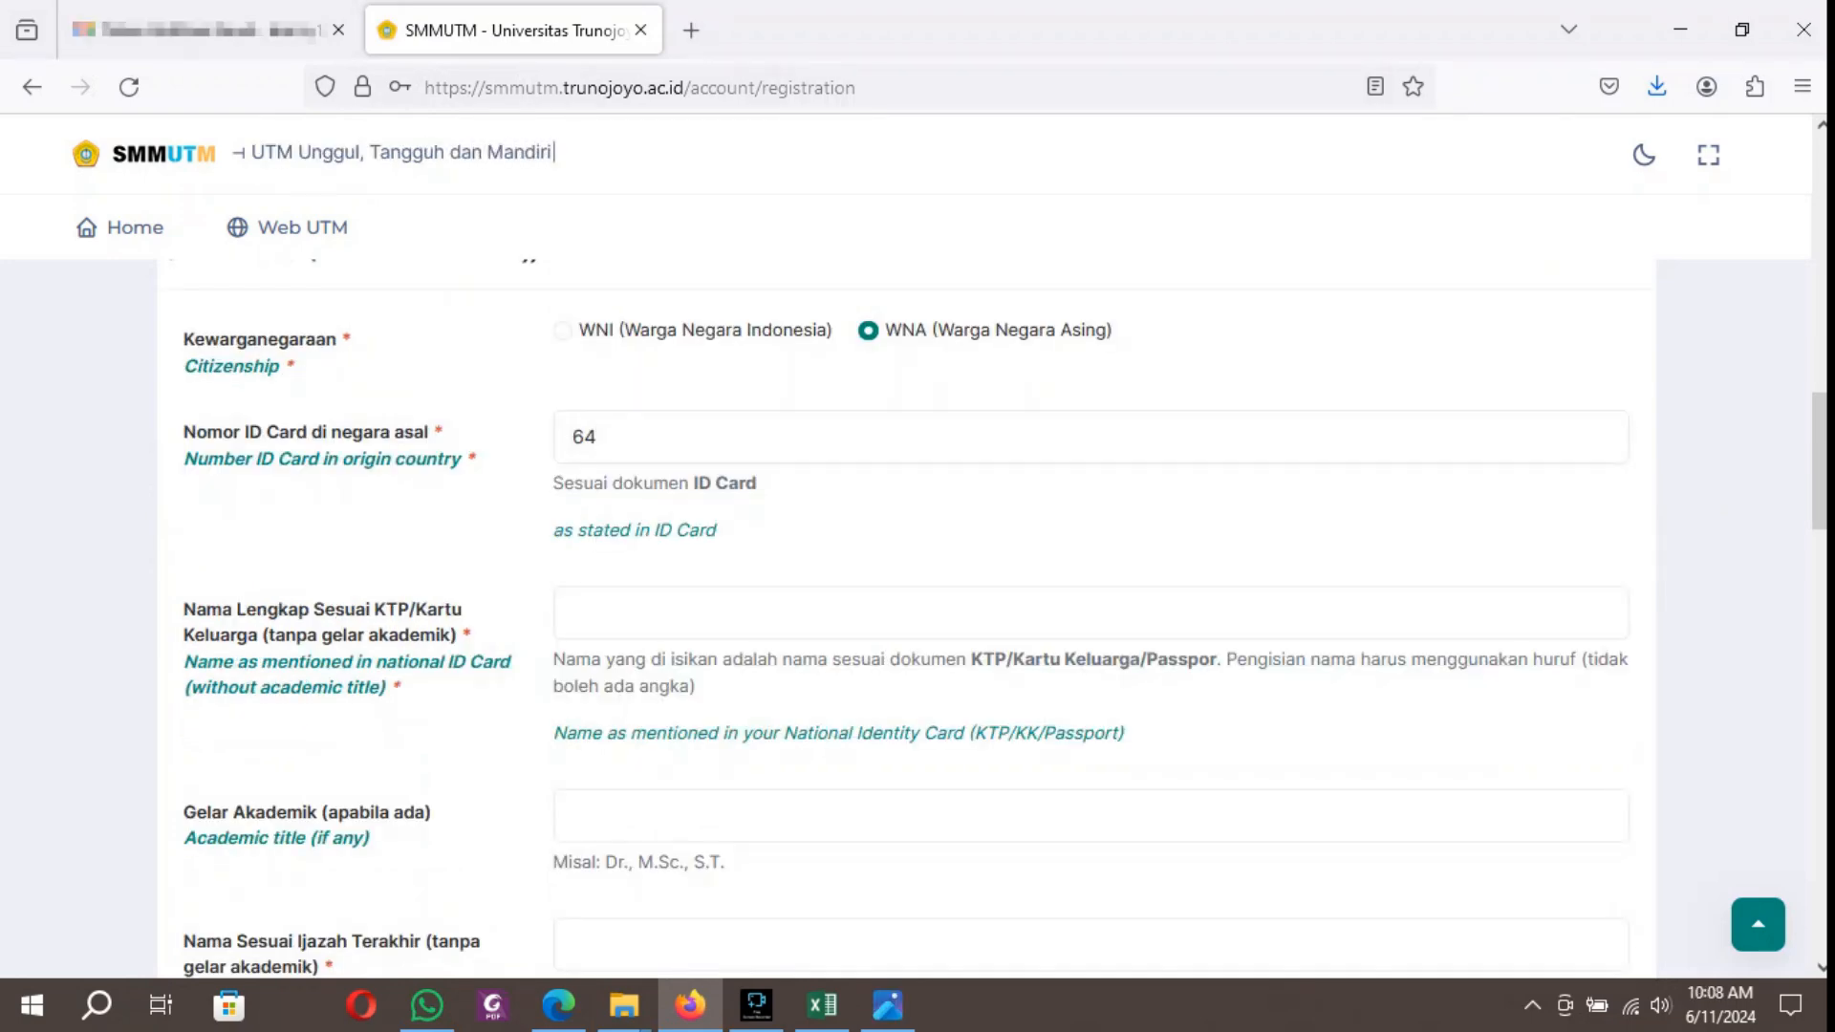
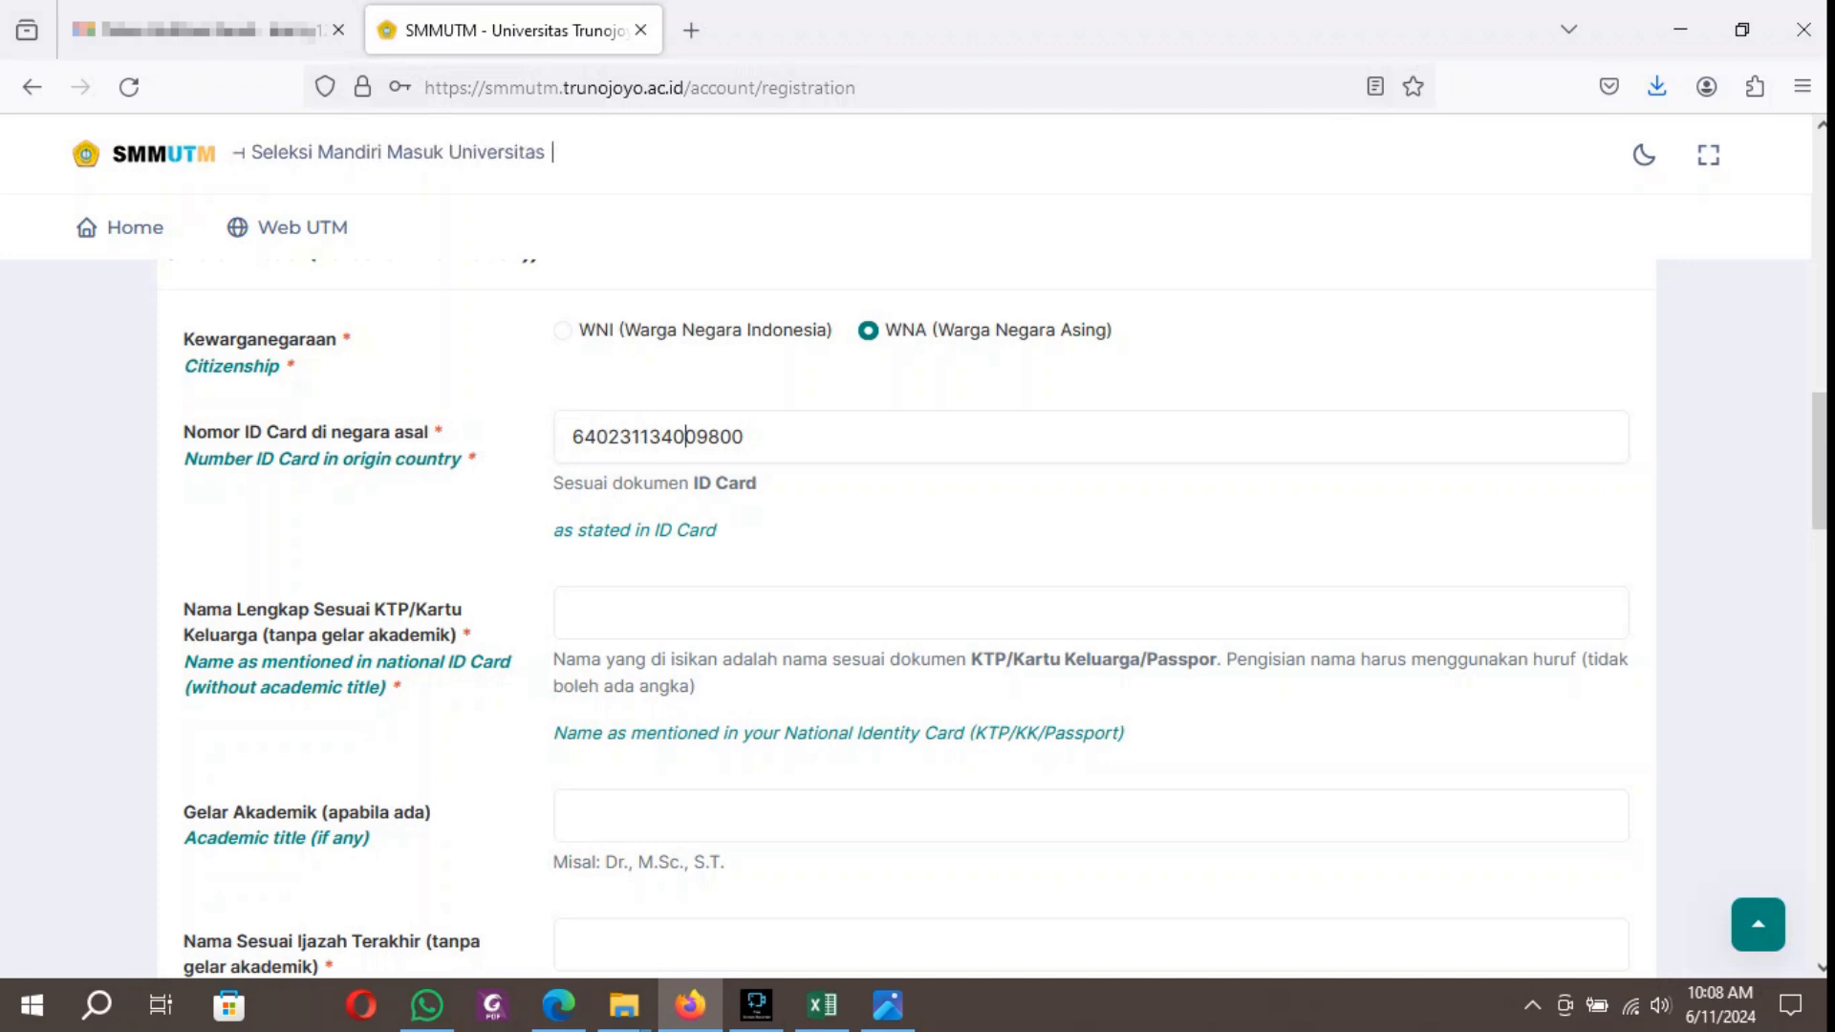
click(708, 437)
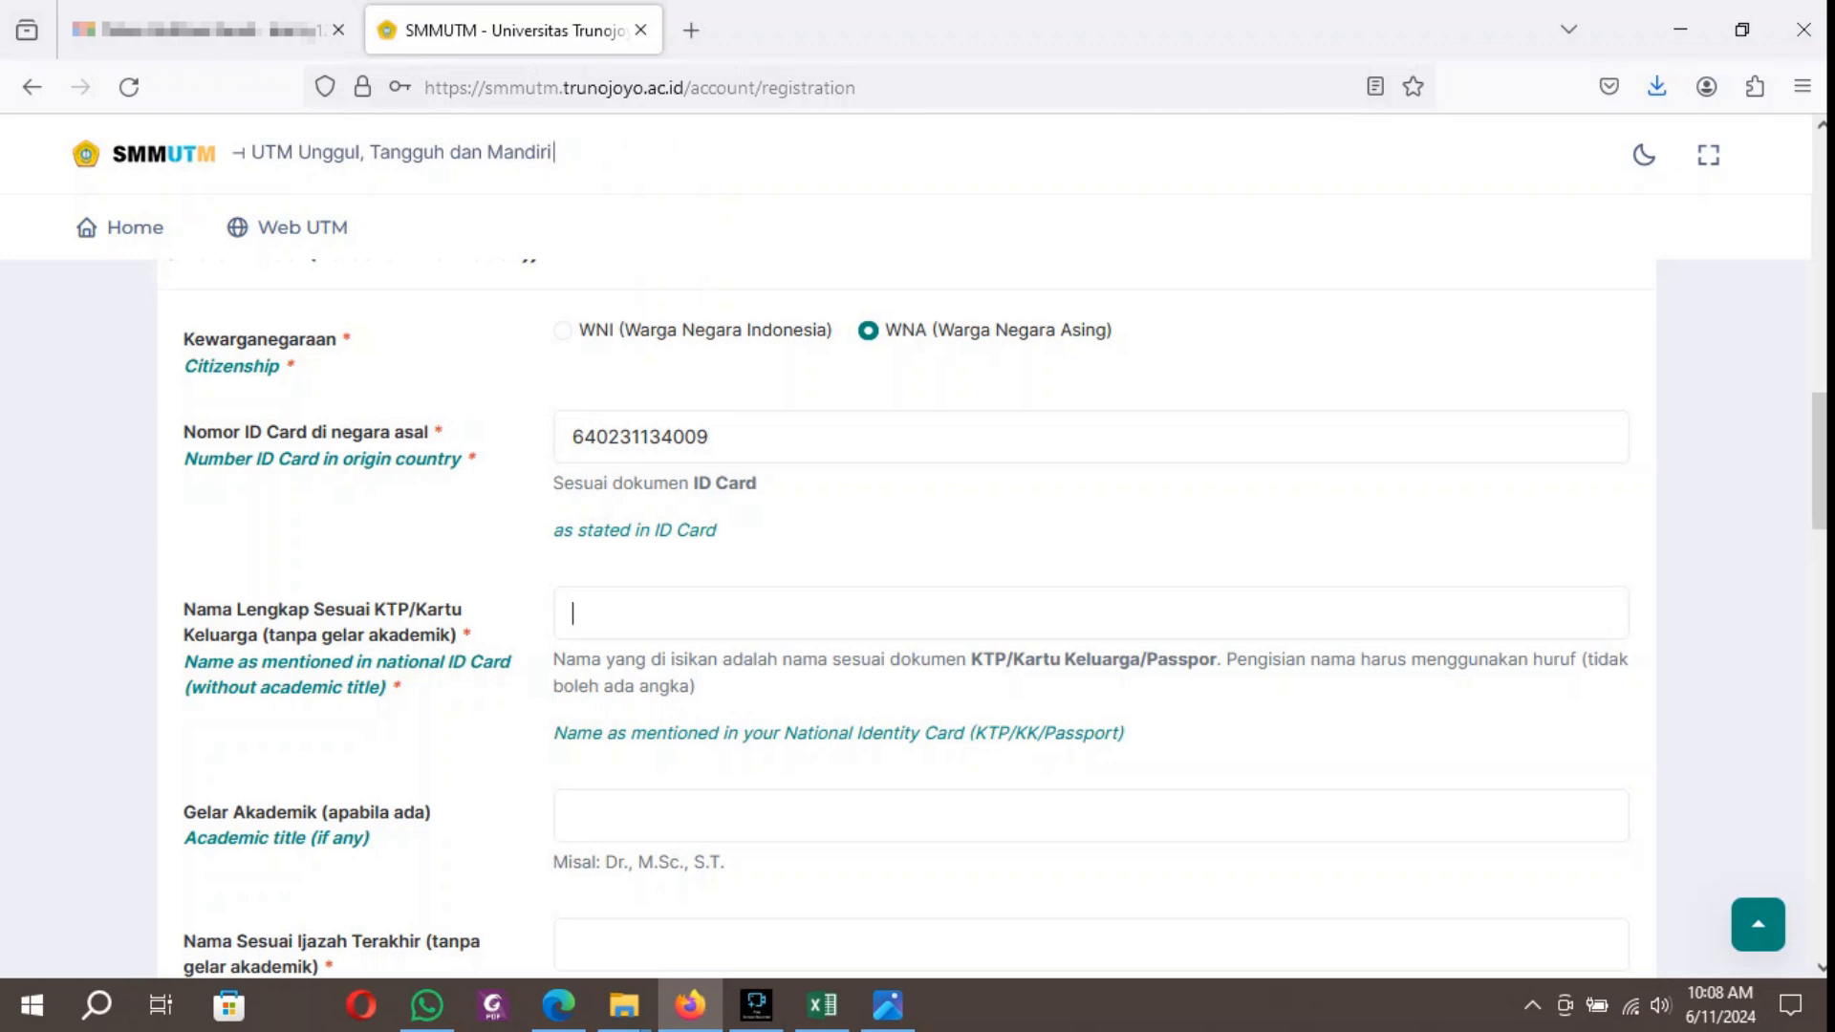
Enter the applicant's full name as stated on the identity card and fill the academic title with "-".
scroll(918, 621, down, 3)
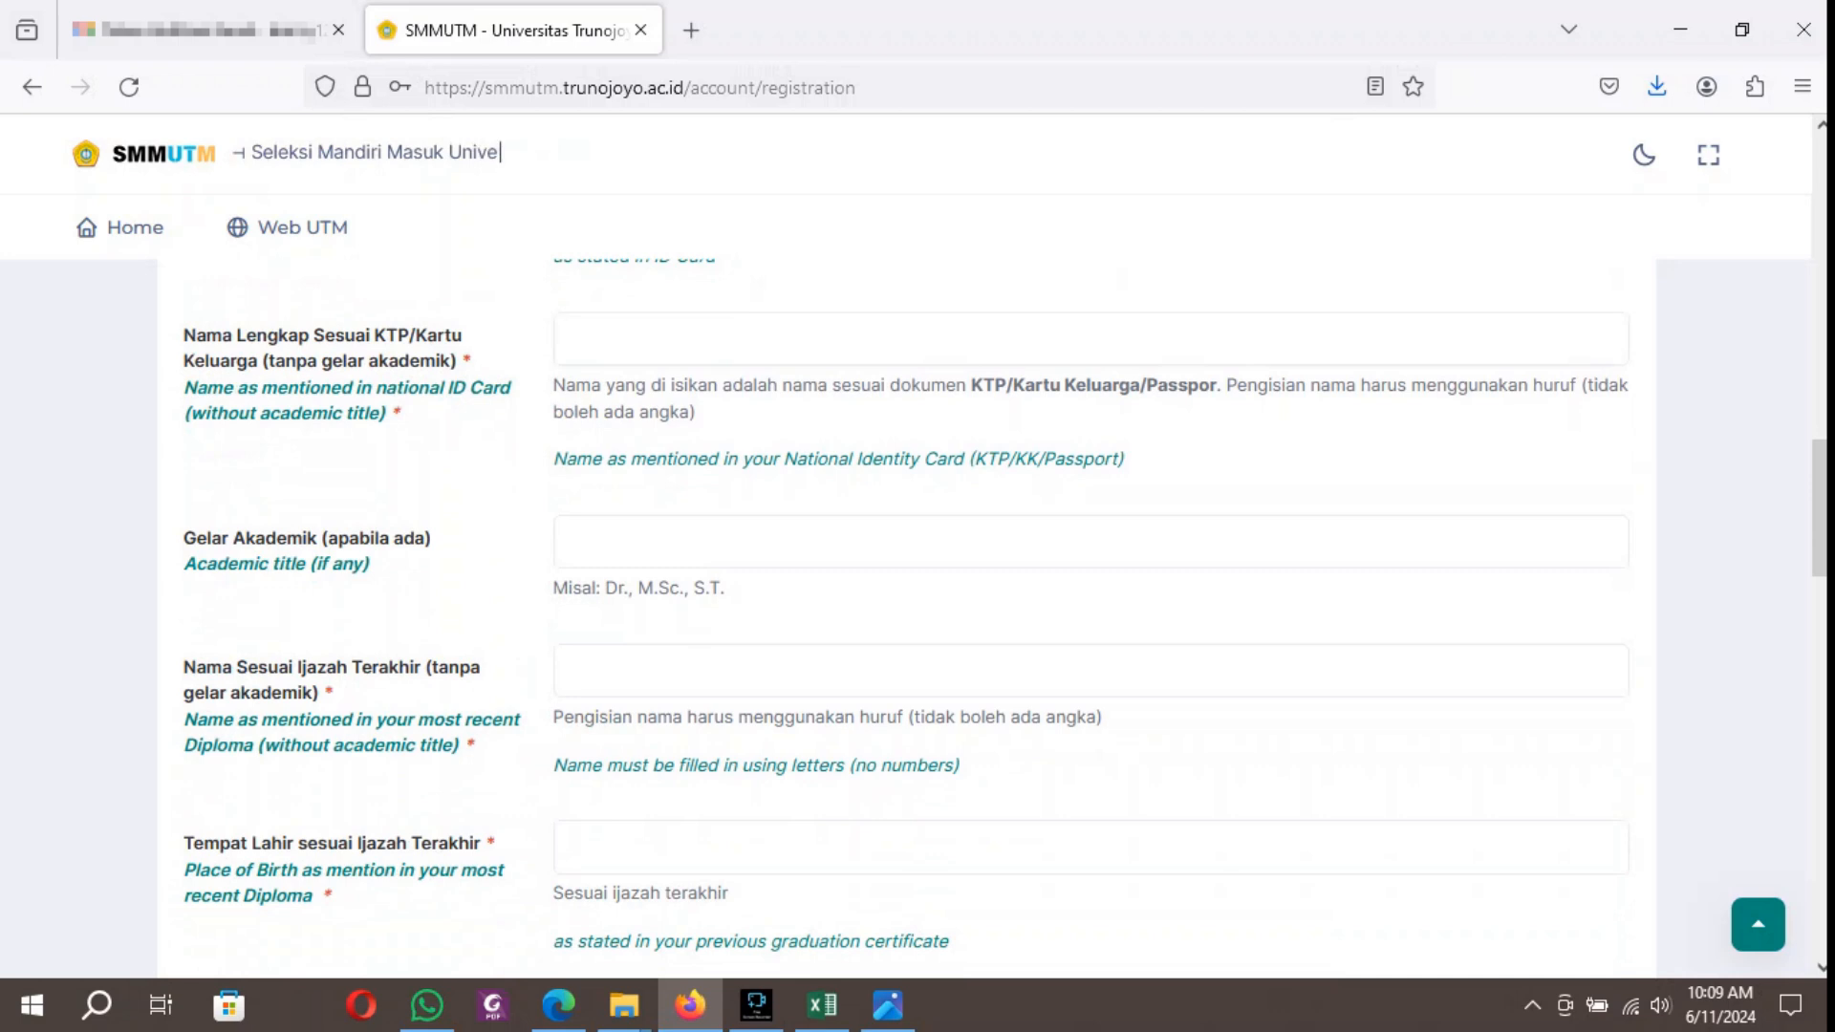
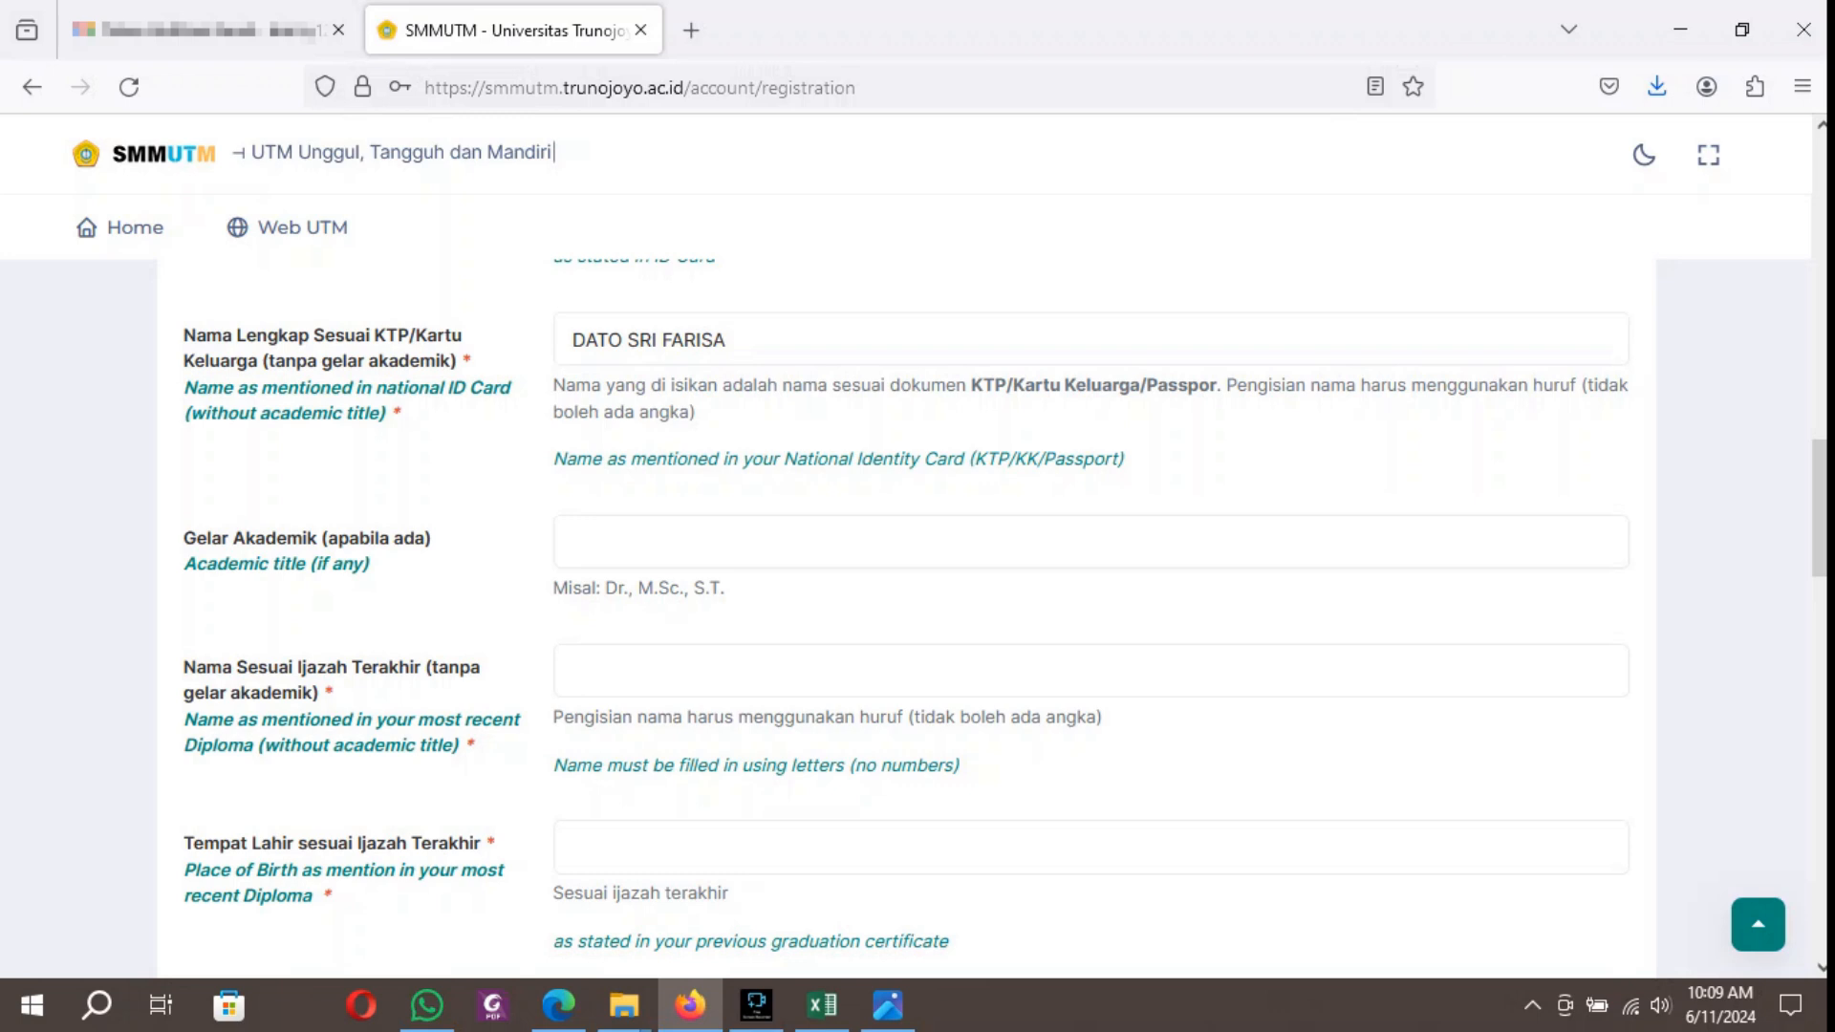
key(Tab)
text(-)
key(Tab)
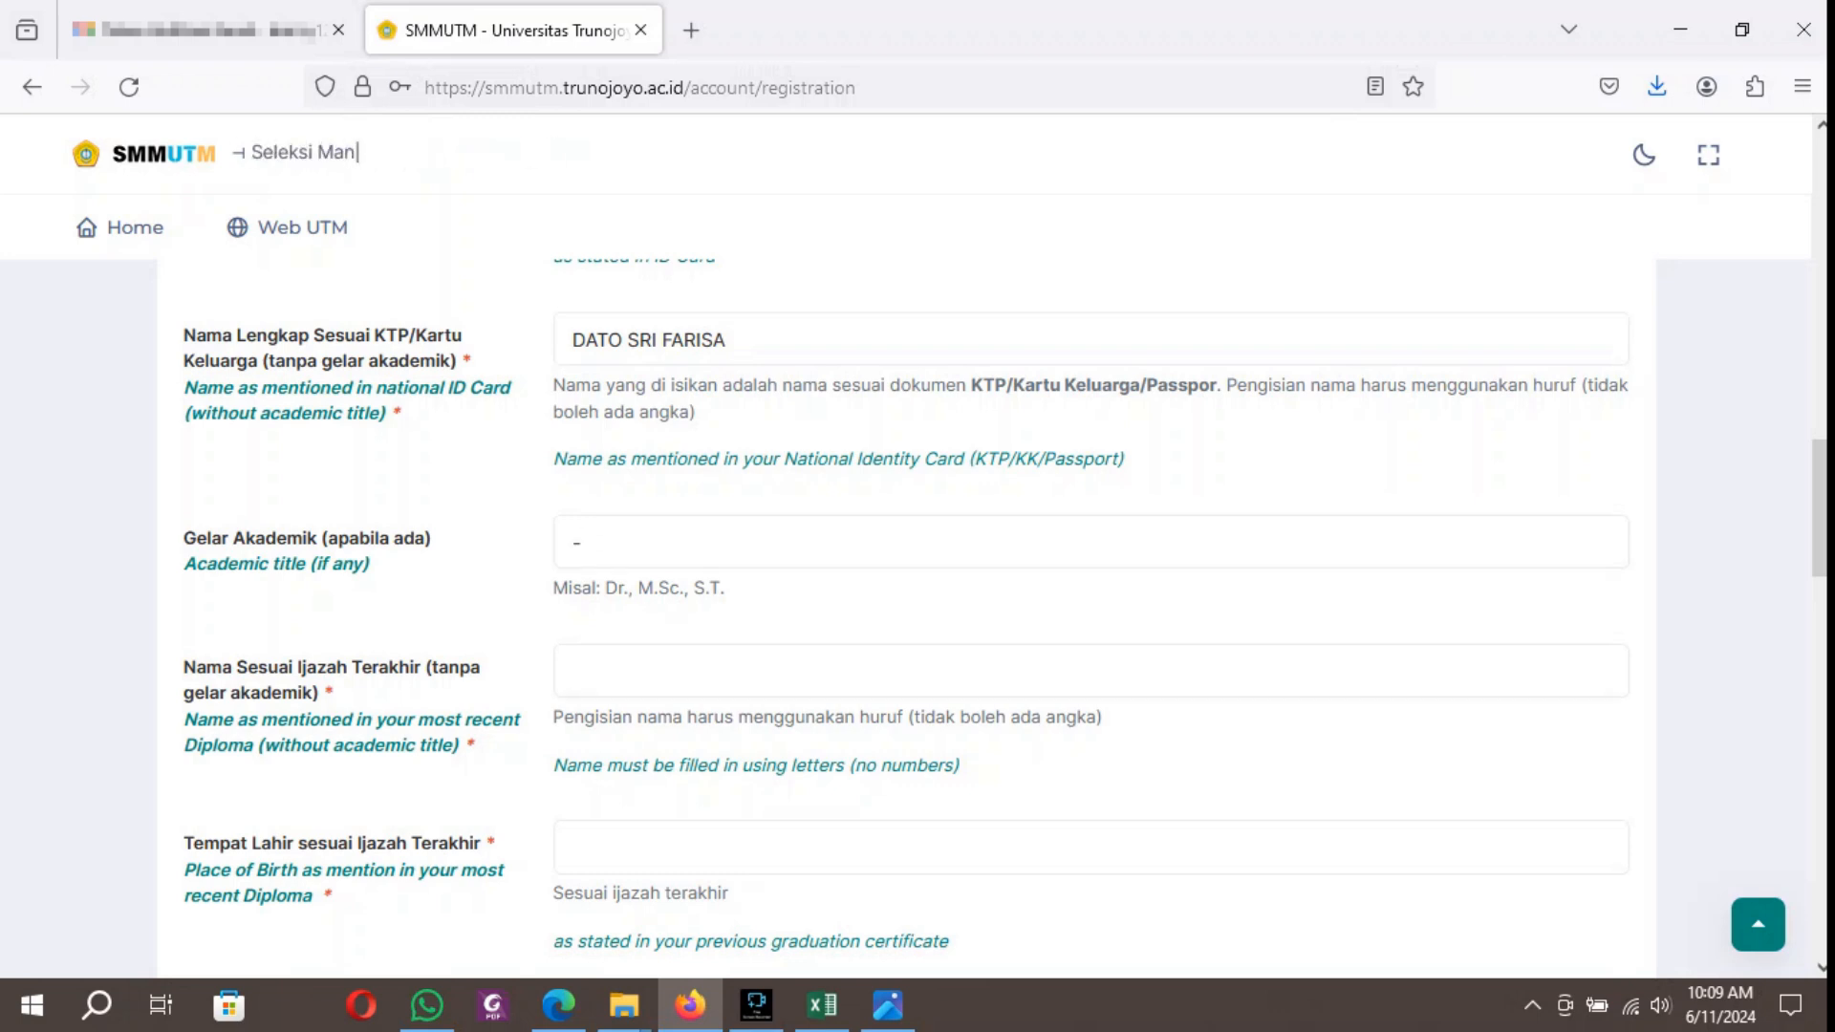
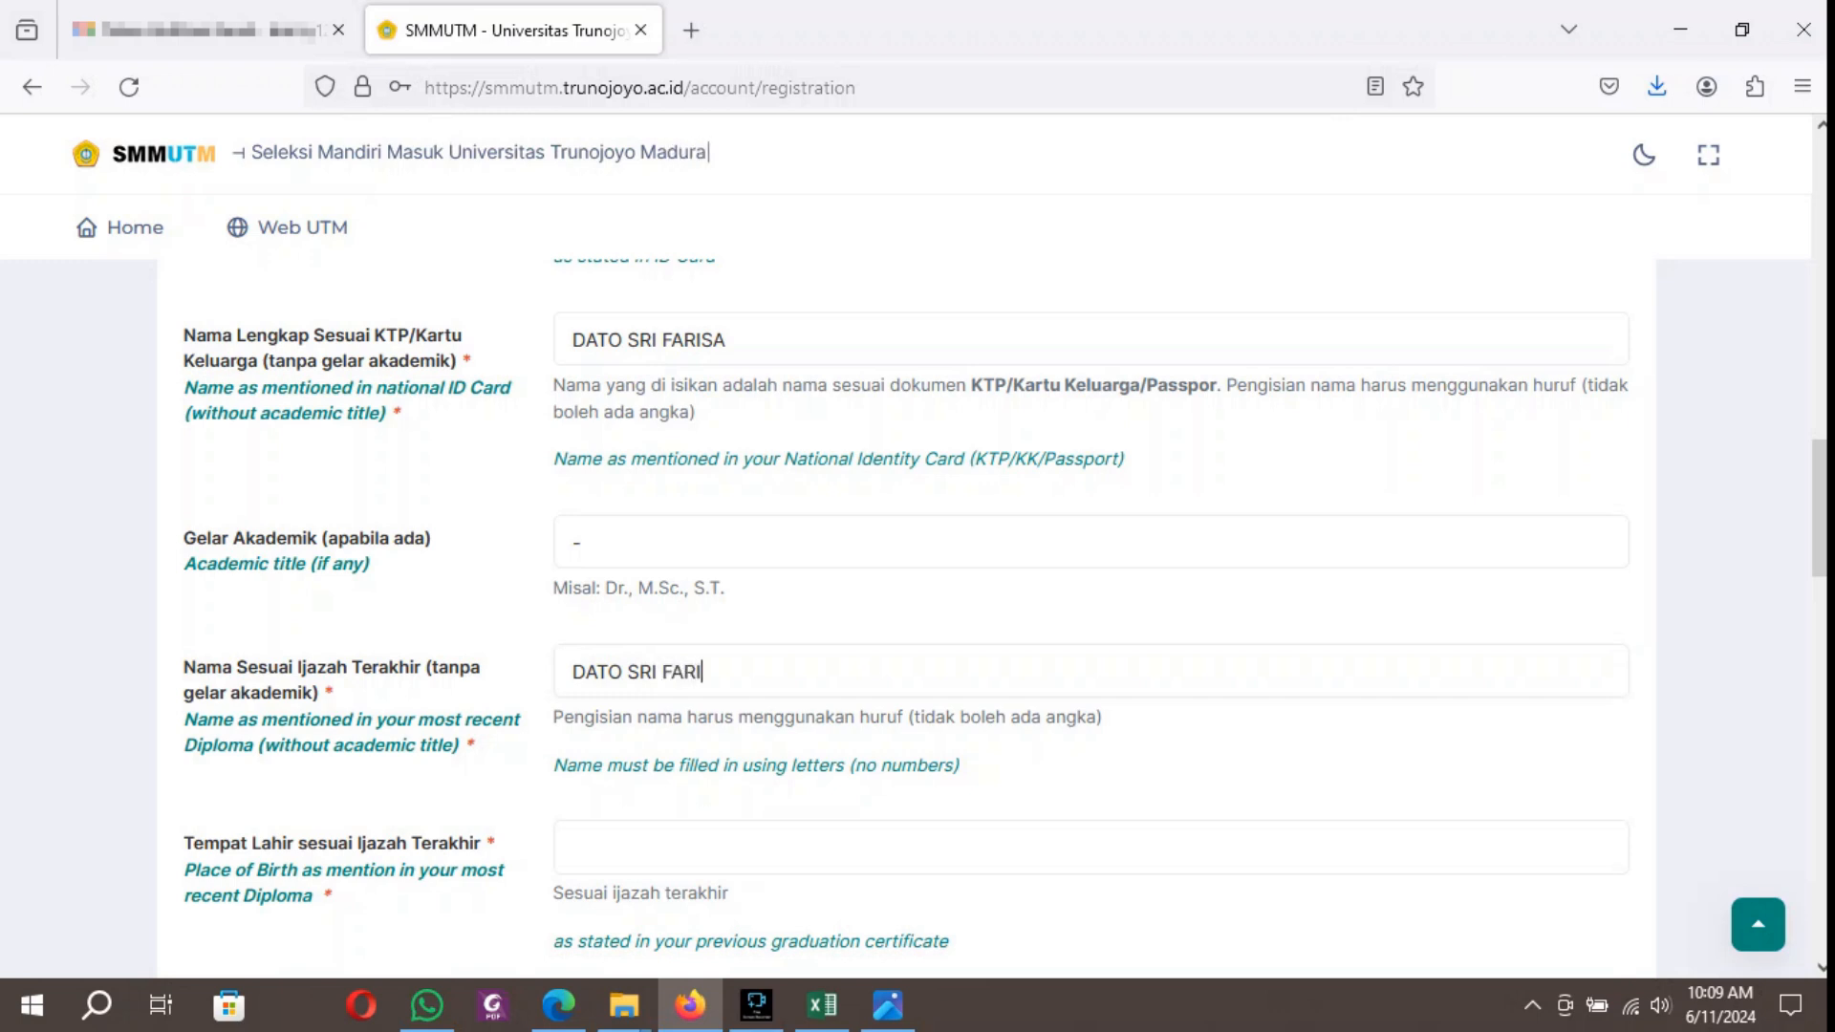
Enter the applicant's name as stated on the most recent diploma and set the place of birth to PENANG.
scroll(985, 617, down, 2)
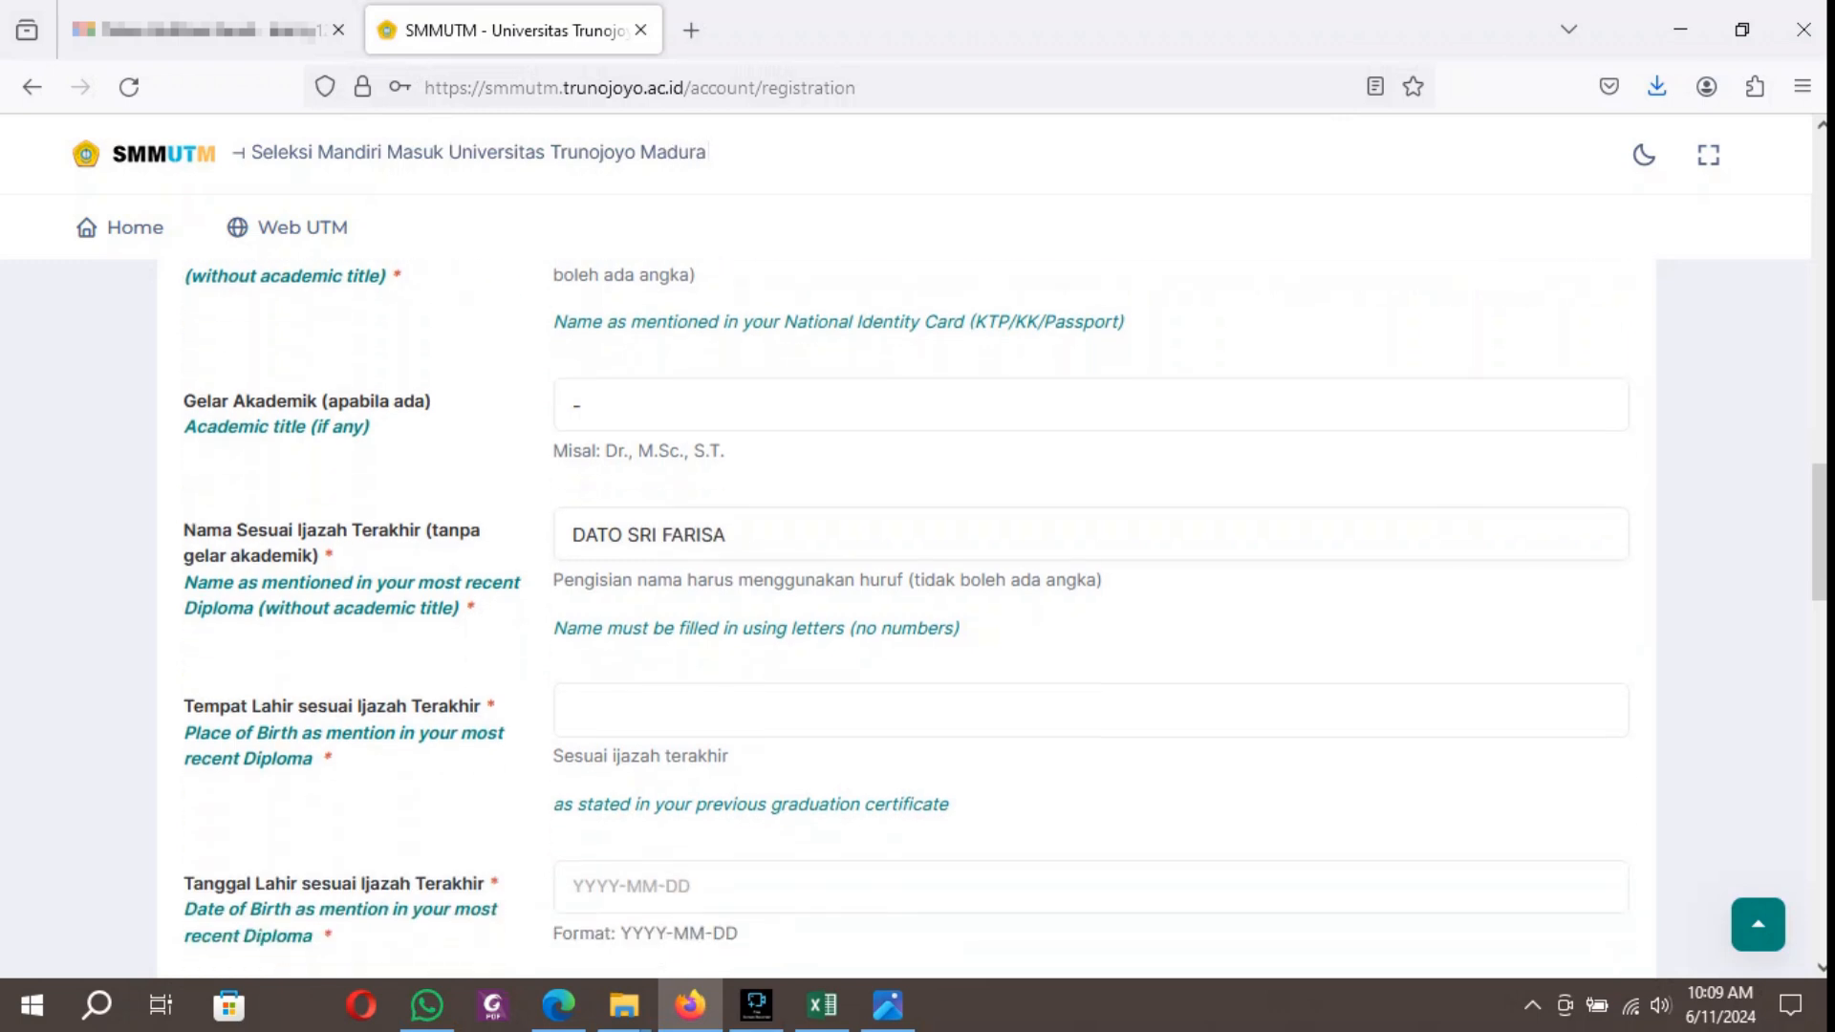
click(612, 711)
text(PENANG)
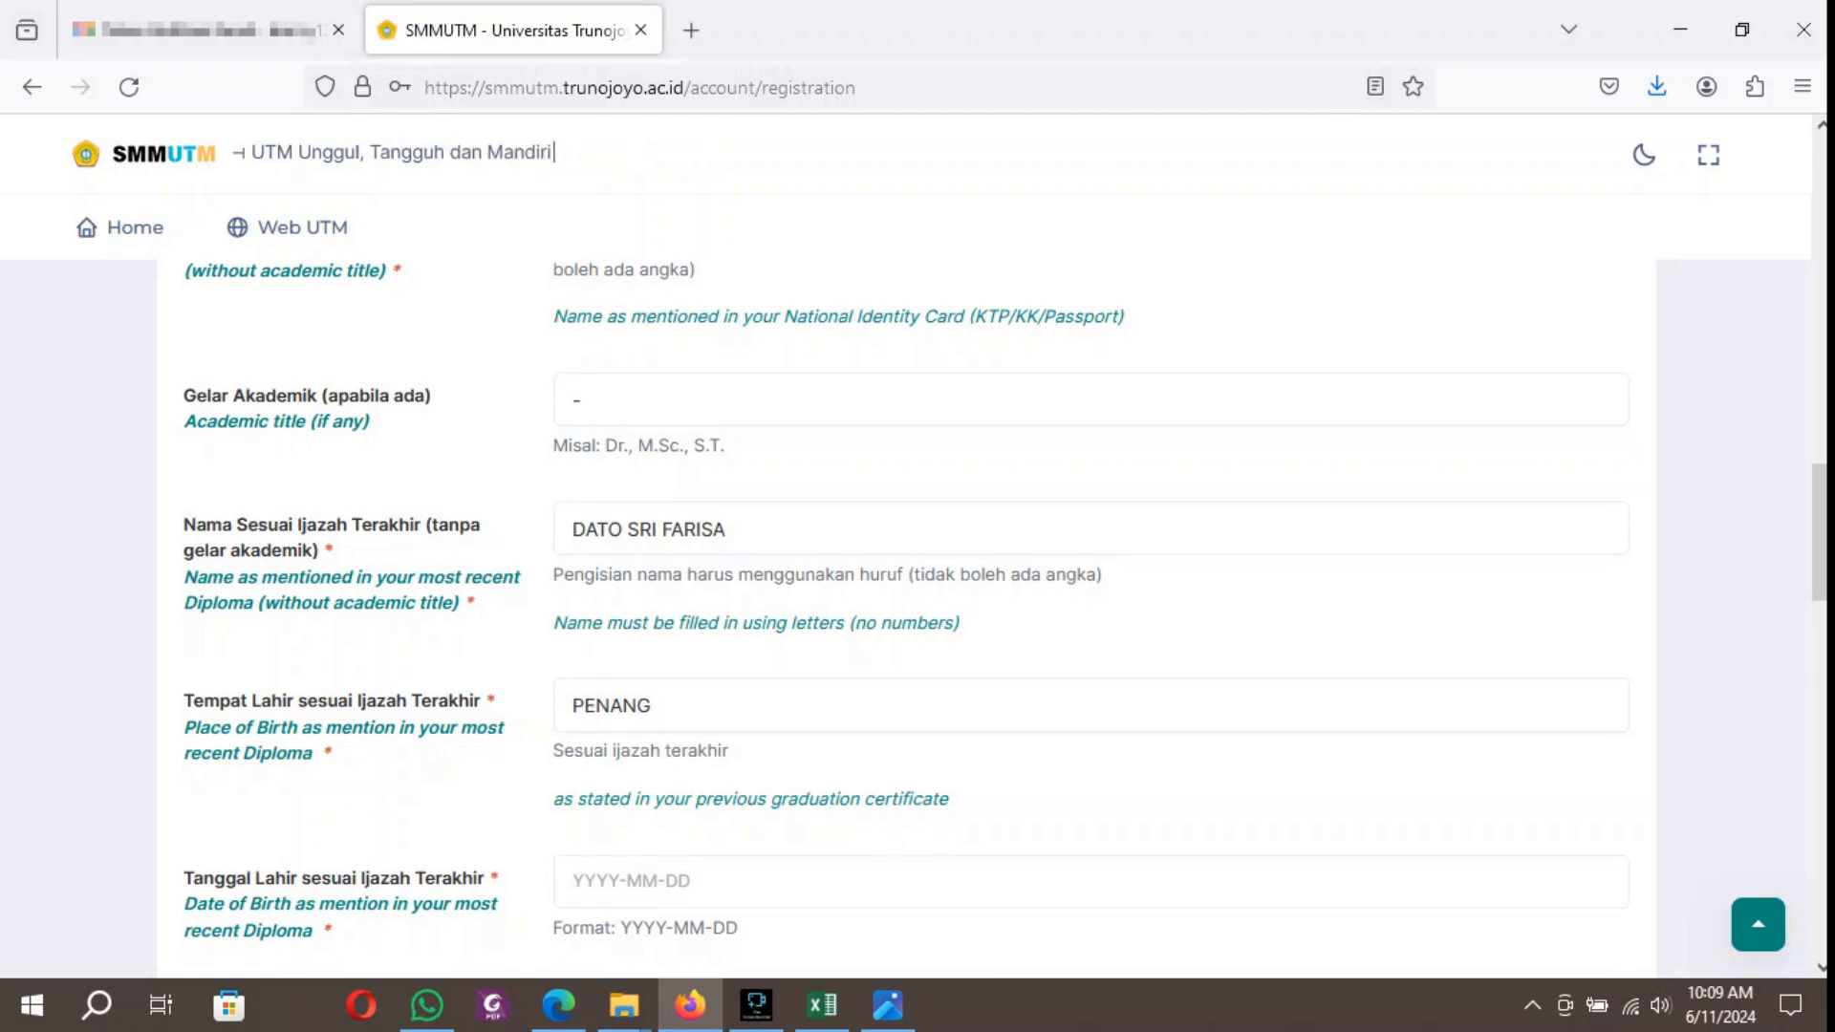
Fill in the applicant's date of birth as stated on the most recent diploma and set the gender to Perempuan (female).
scroll(905, 608, down, 4)
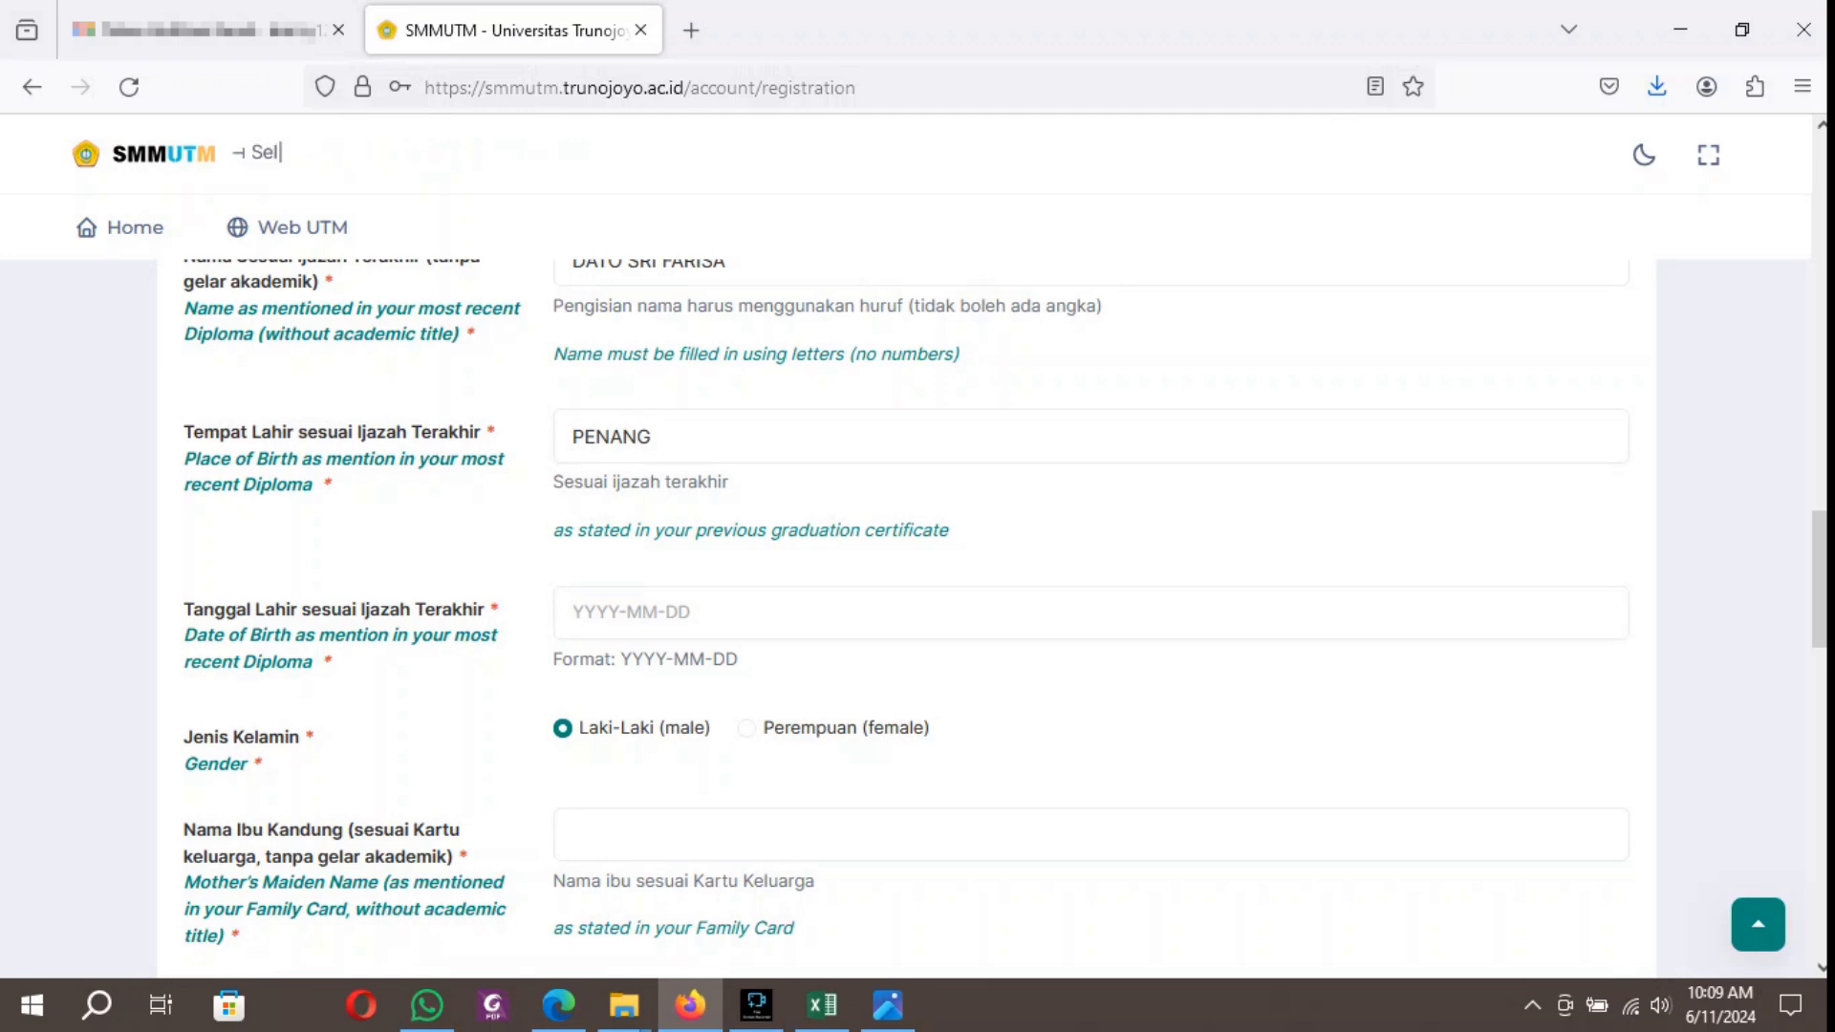
text(20)
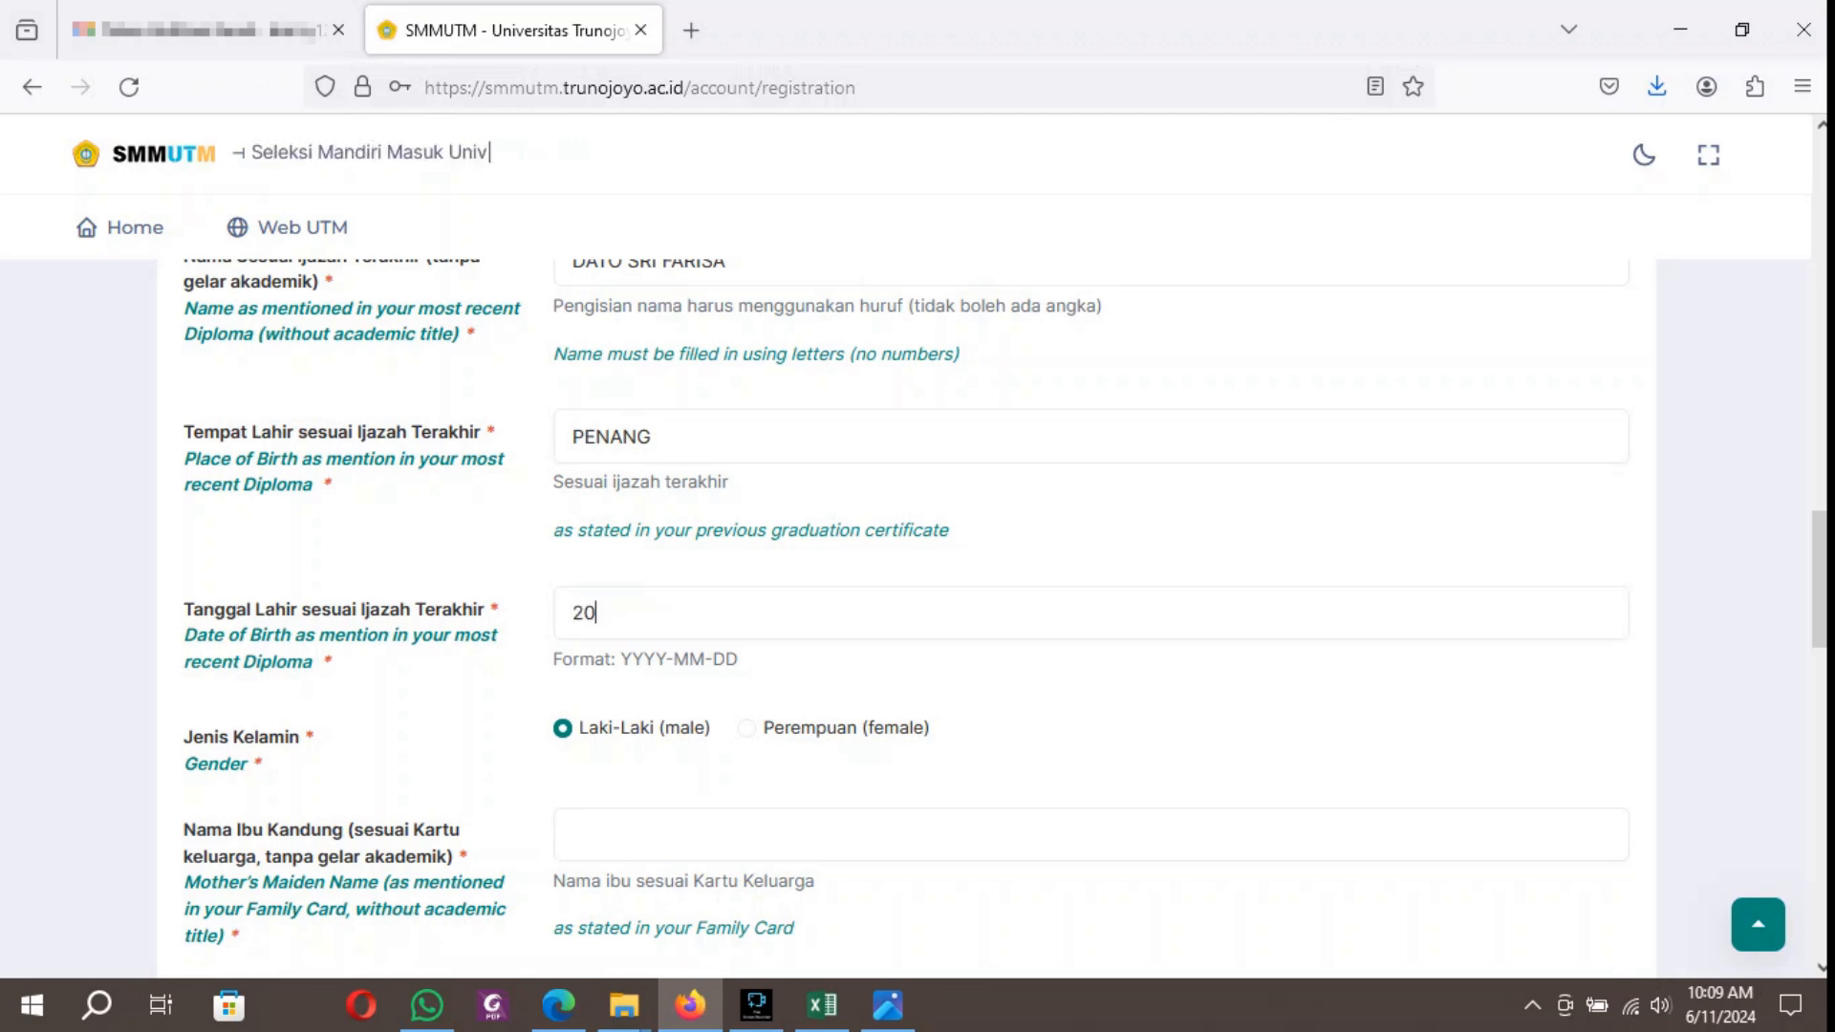
text(02-)
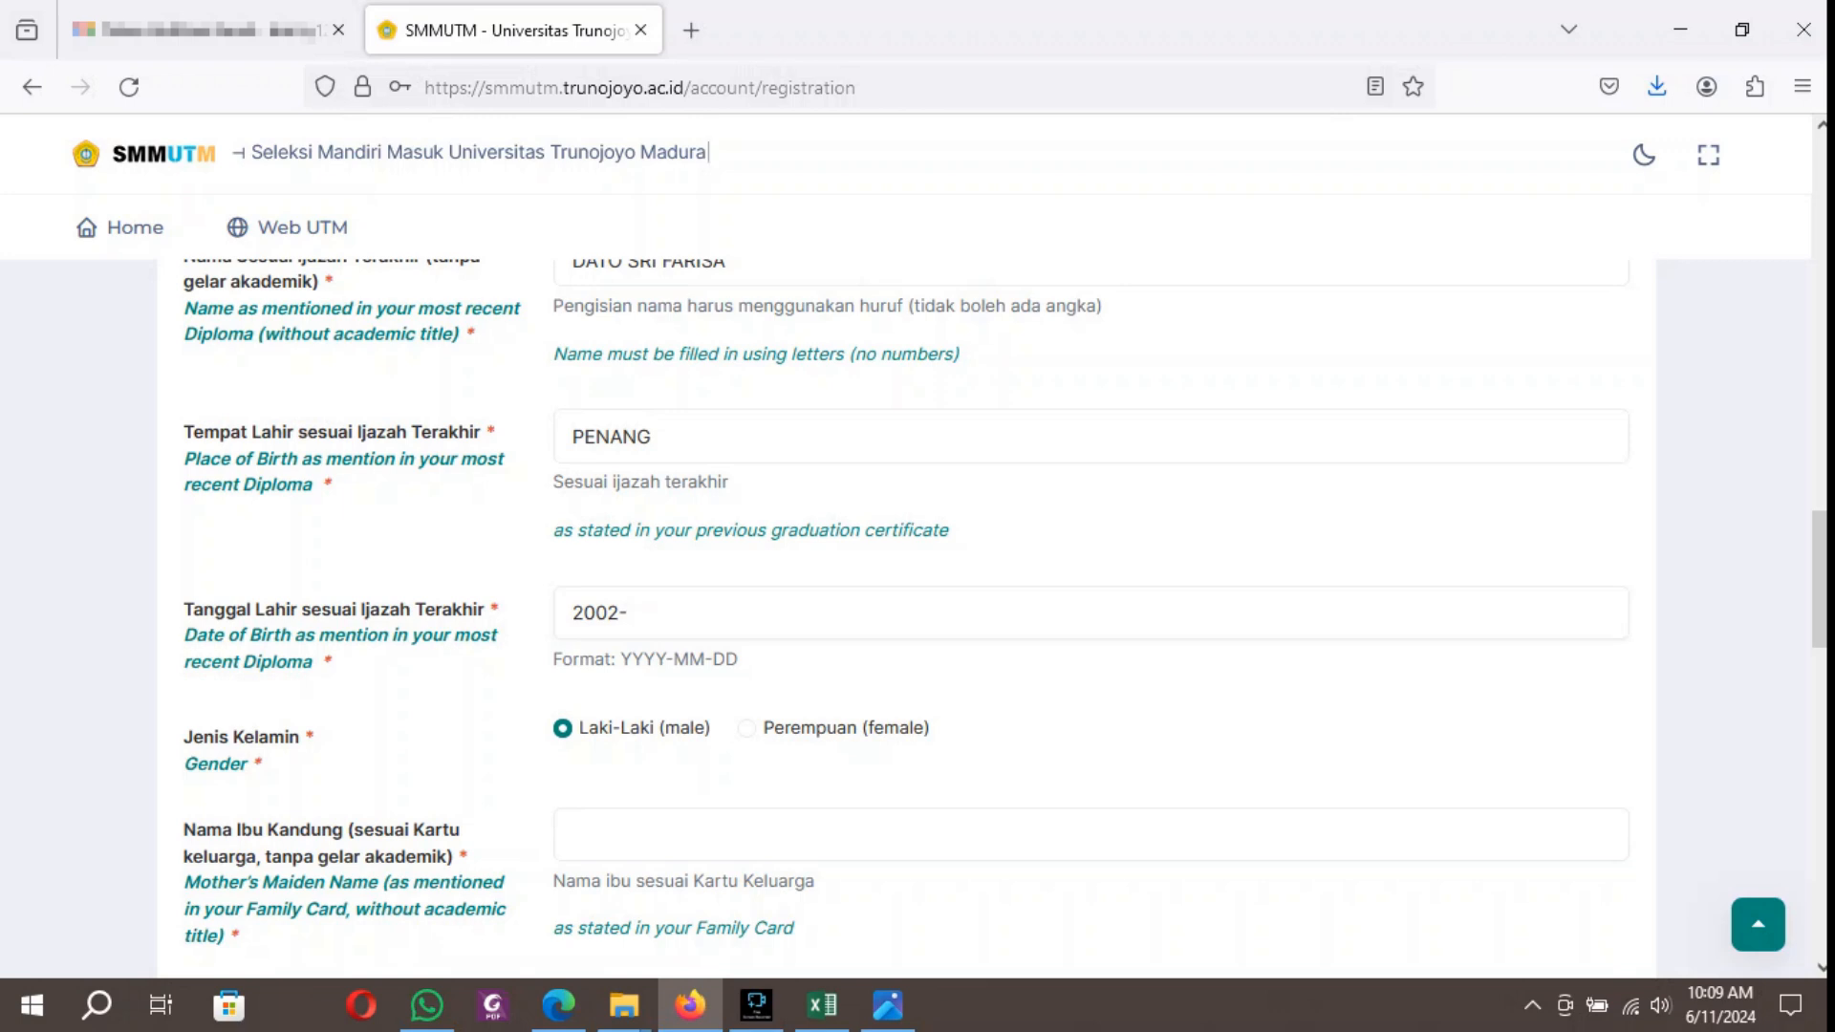
key(BackSpace)
key(BackSpace)
key(BackSpace)
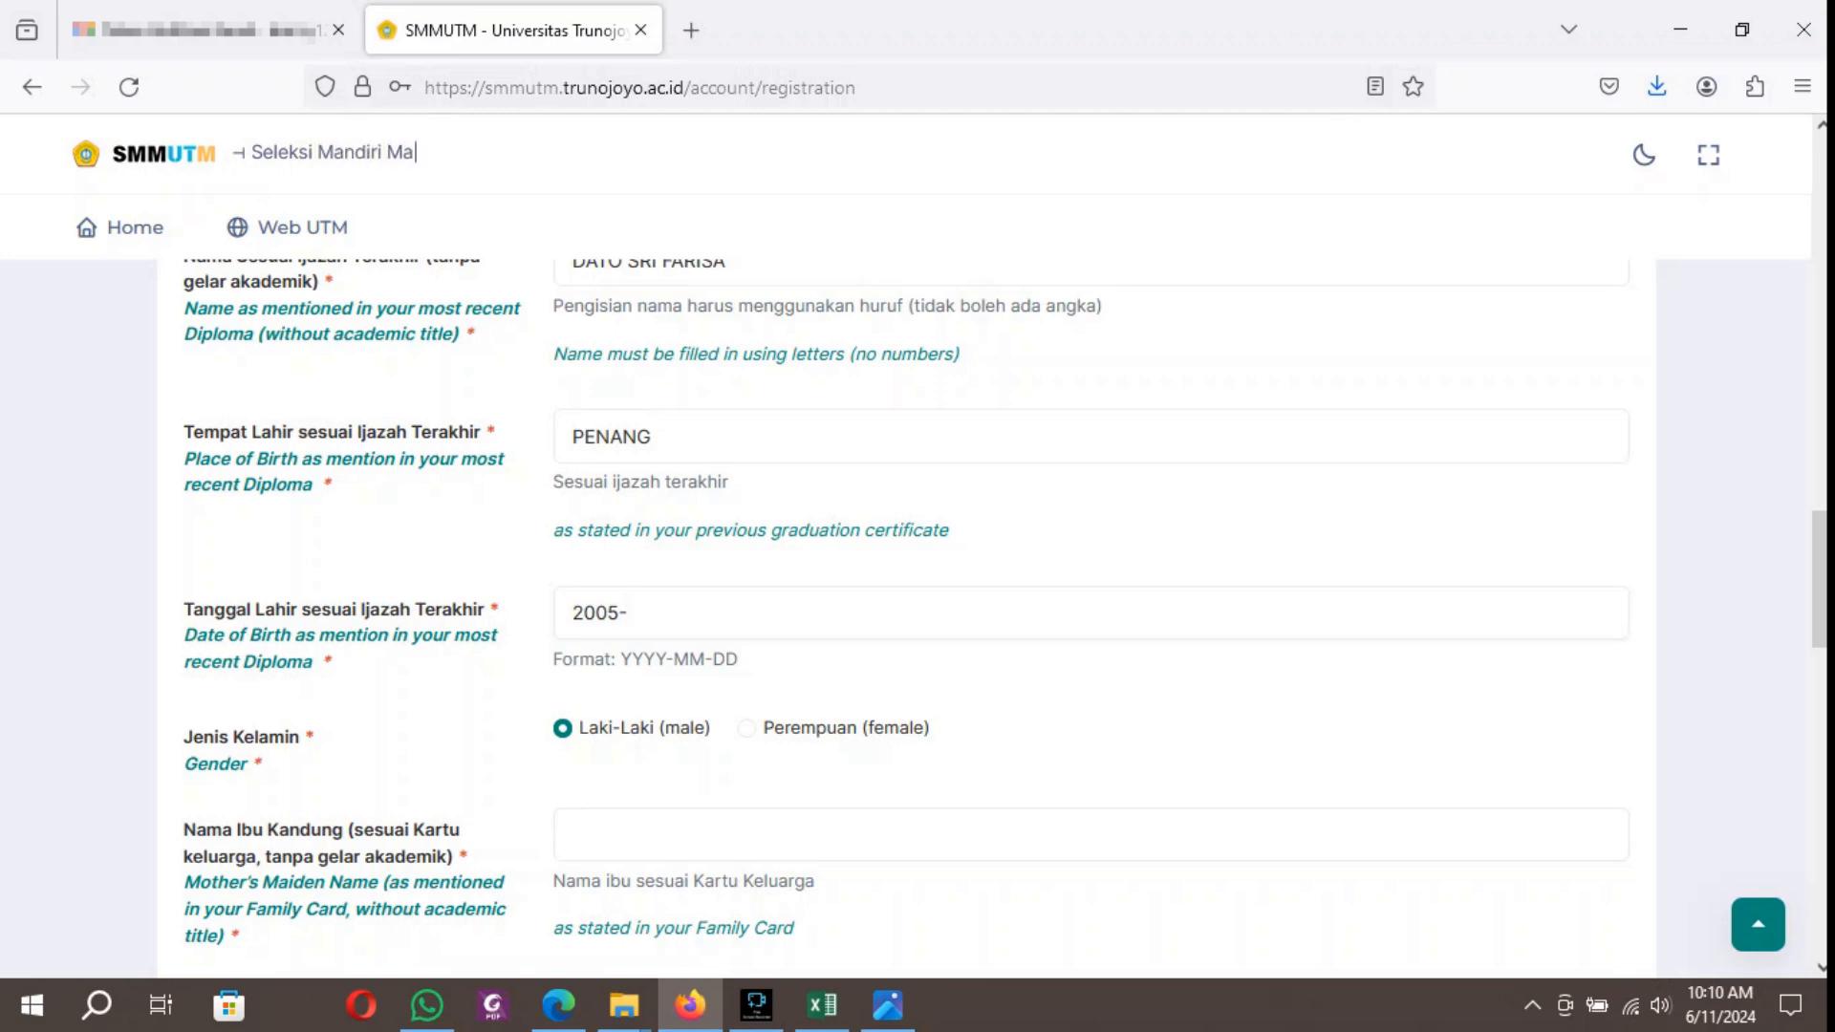
text(01-01)
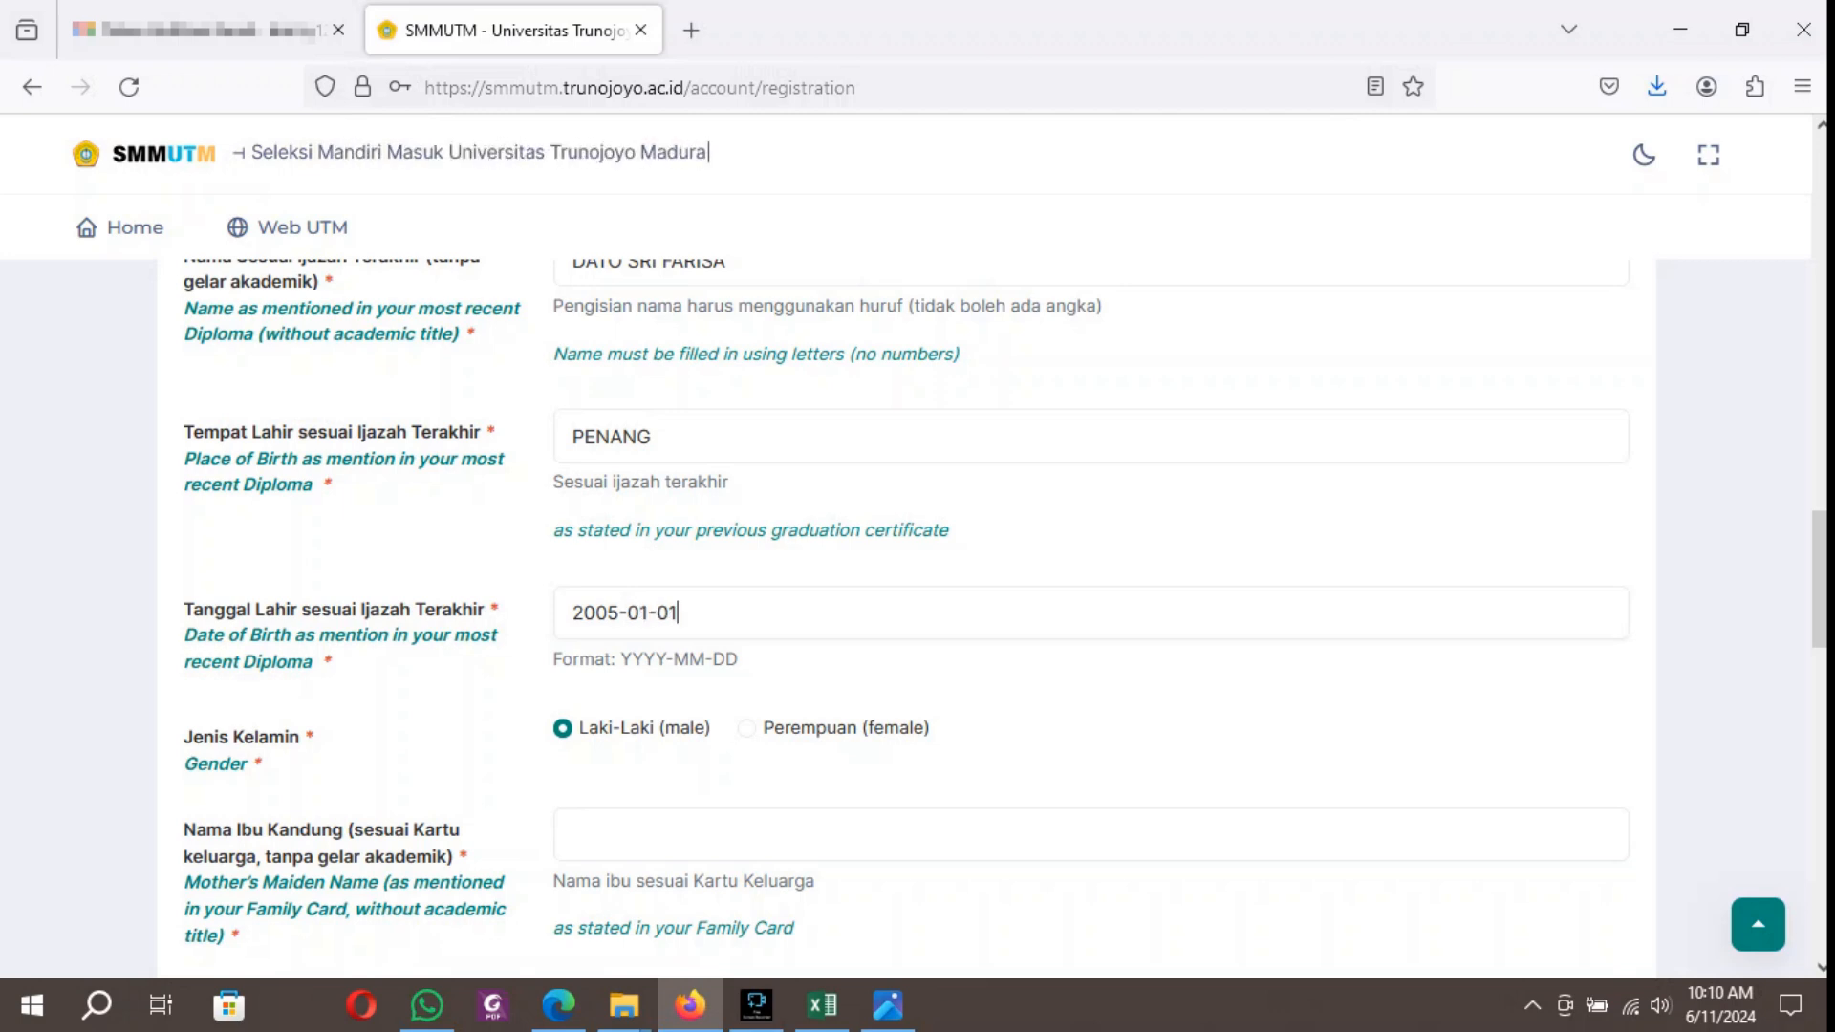
click(746, 729)
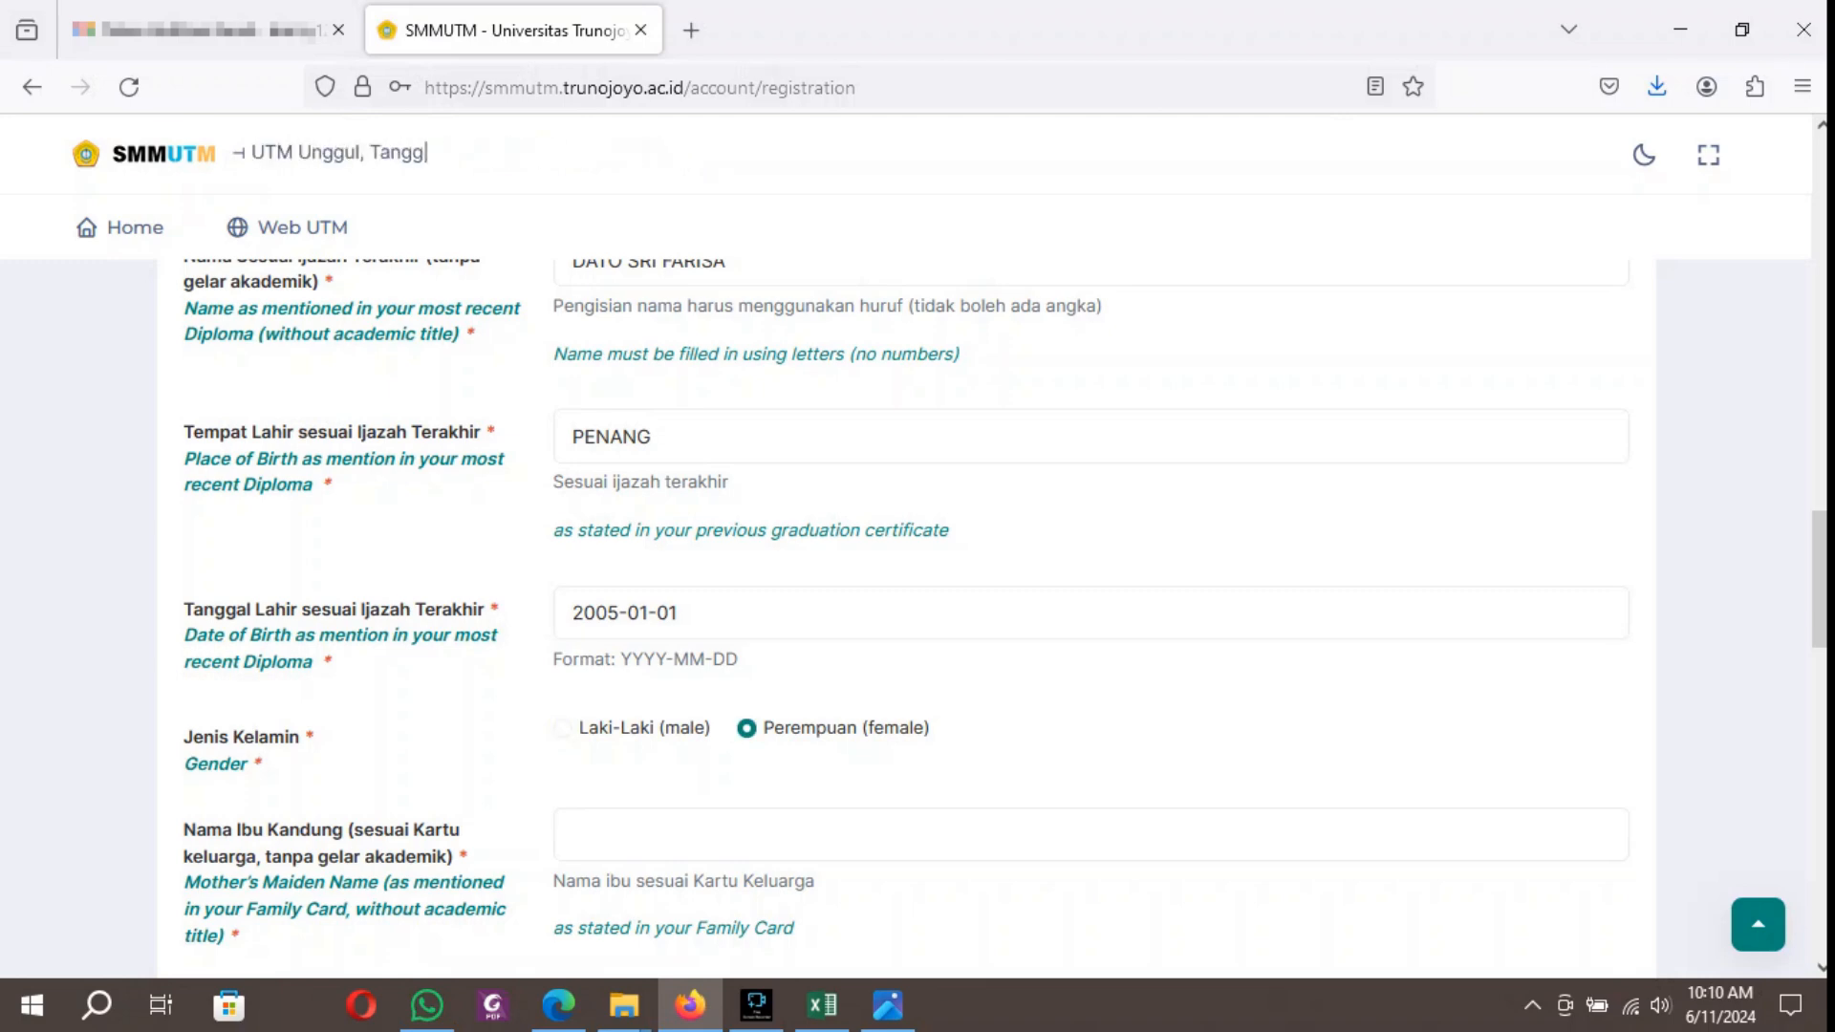
Enter the mother's maiden name as stated in the family card, without academic title.
key(Tab)
scroll(907, 612, up, 3)
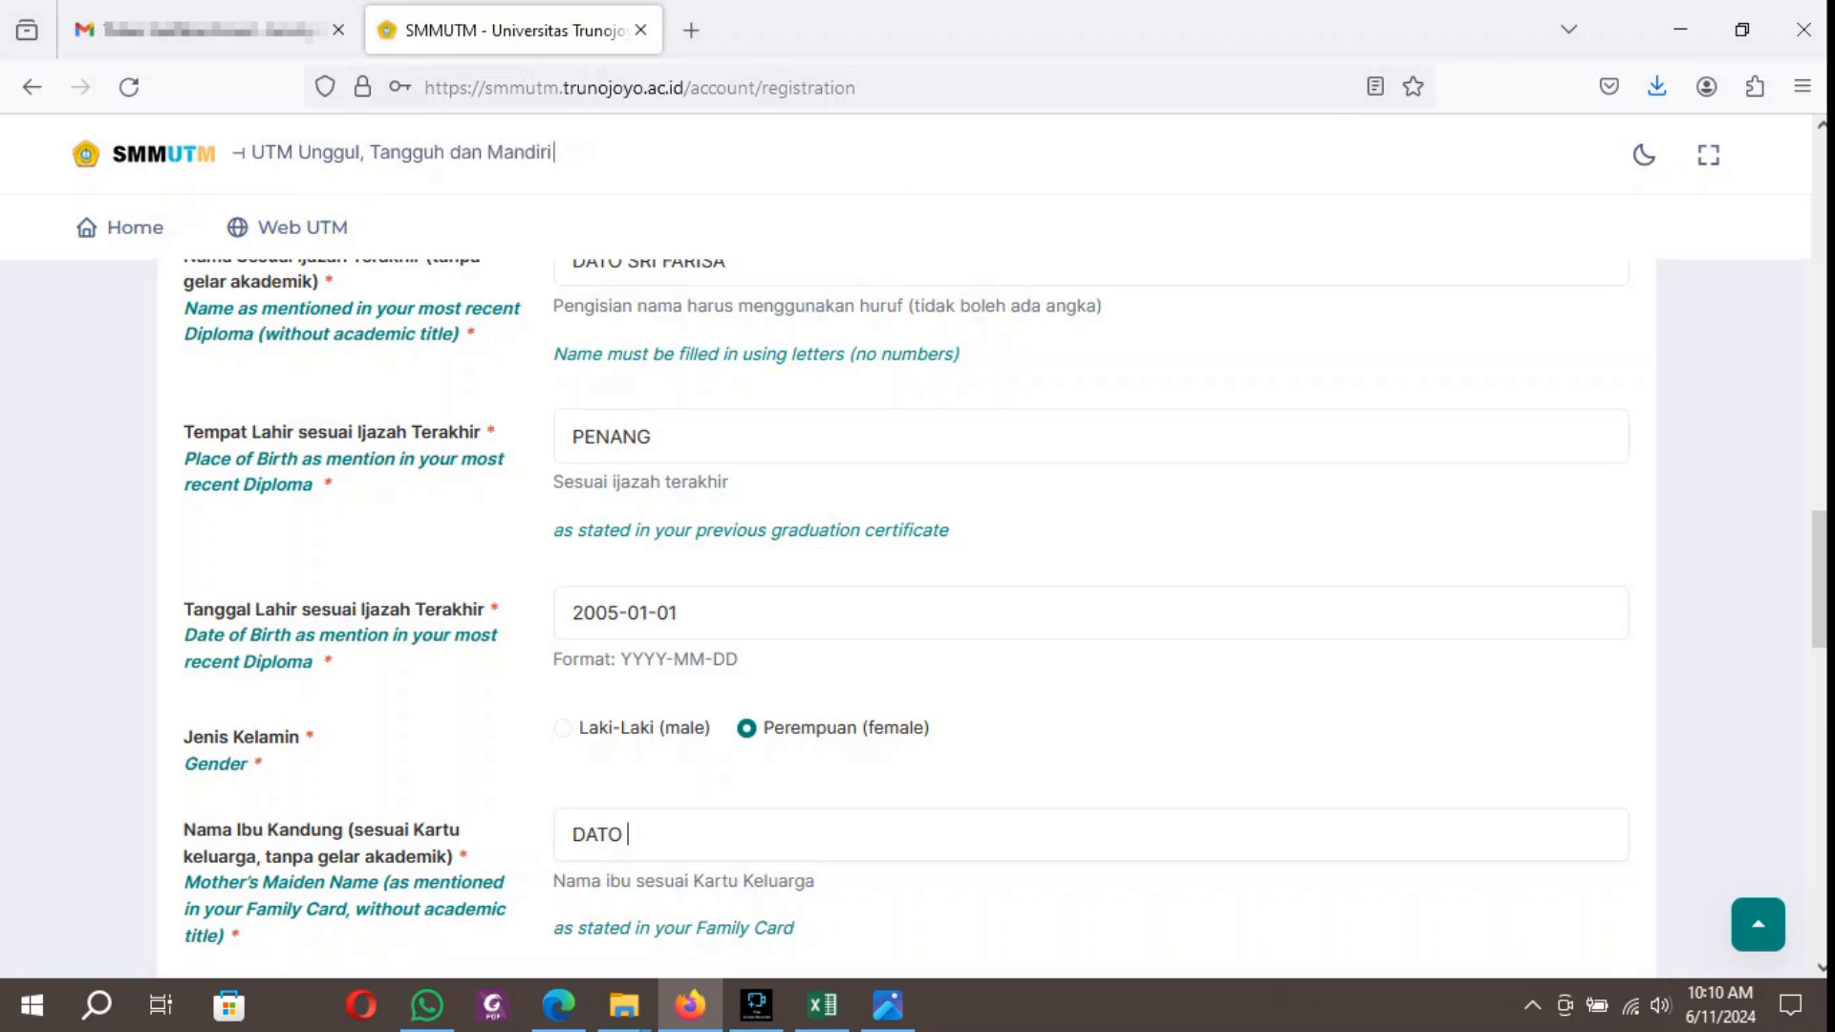
text(FA)
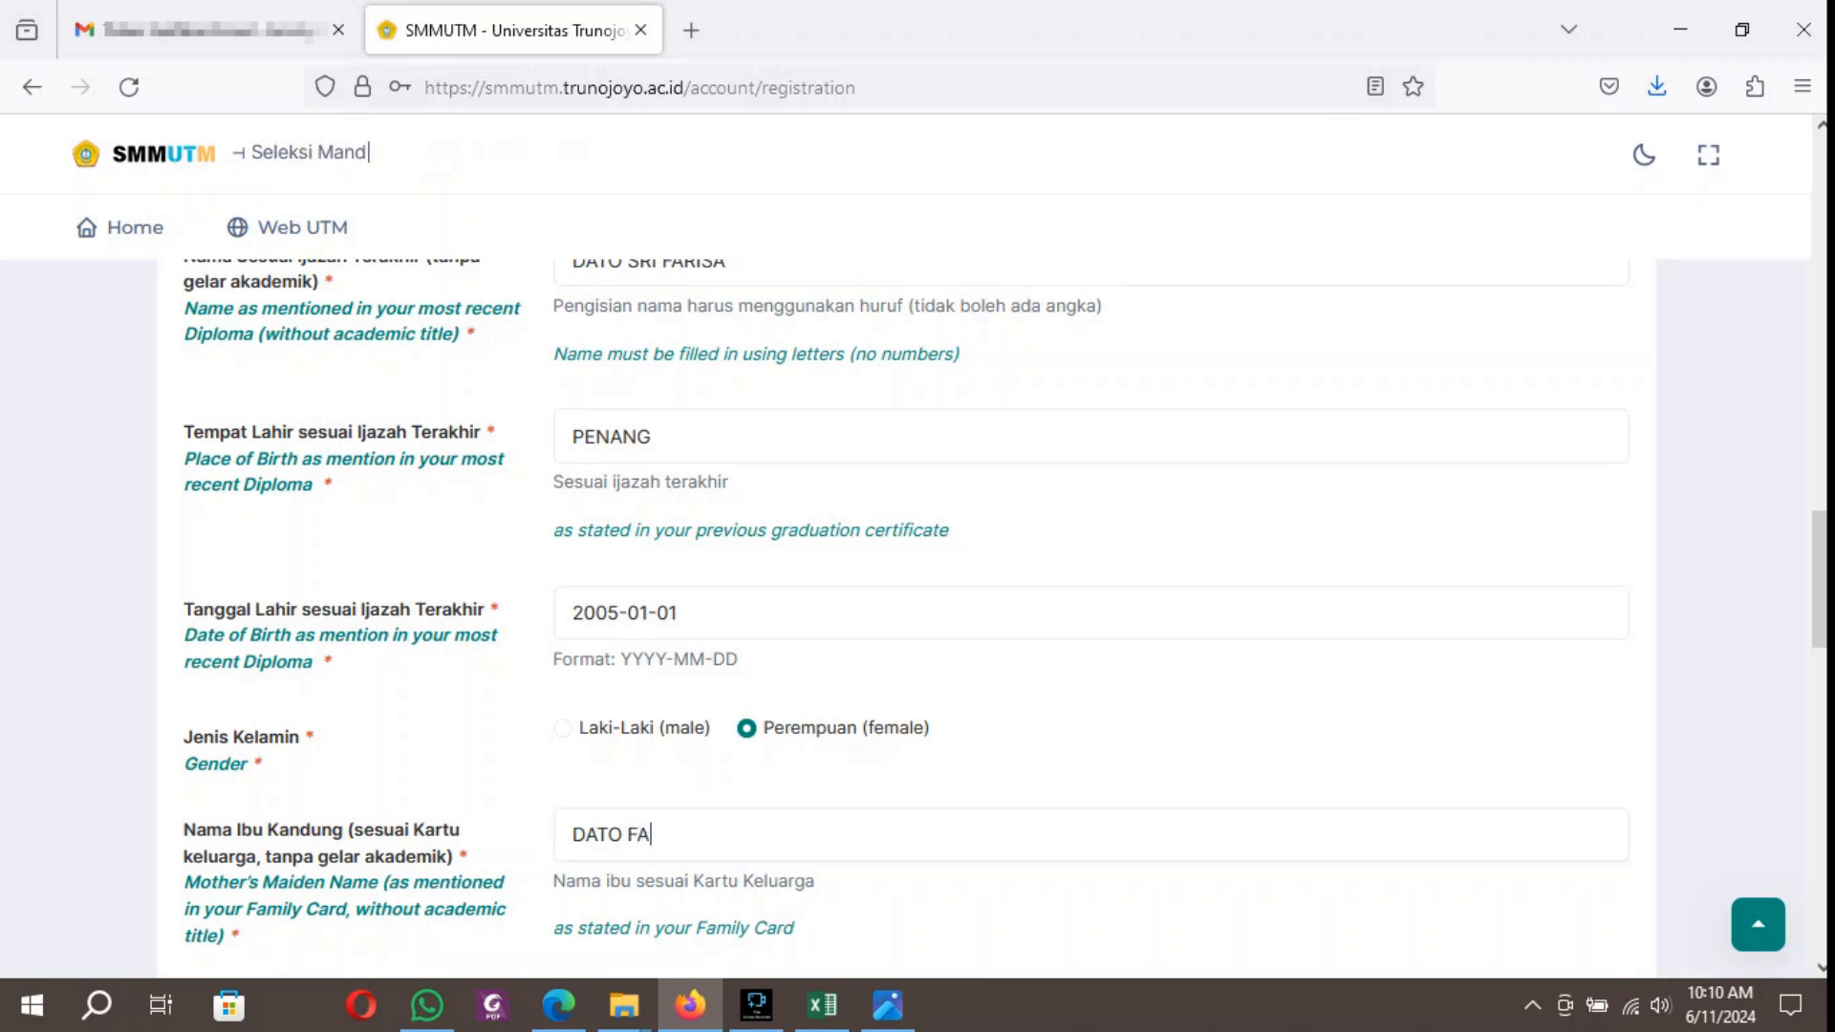
text(TIAH)
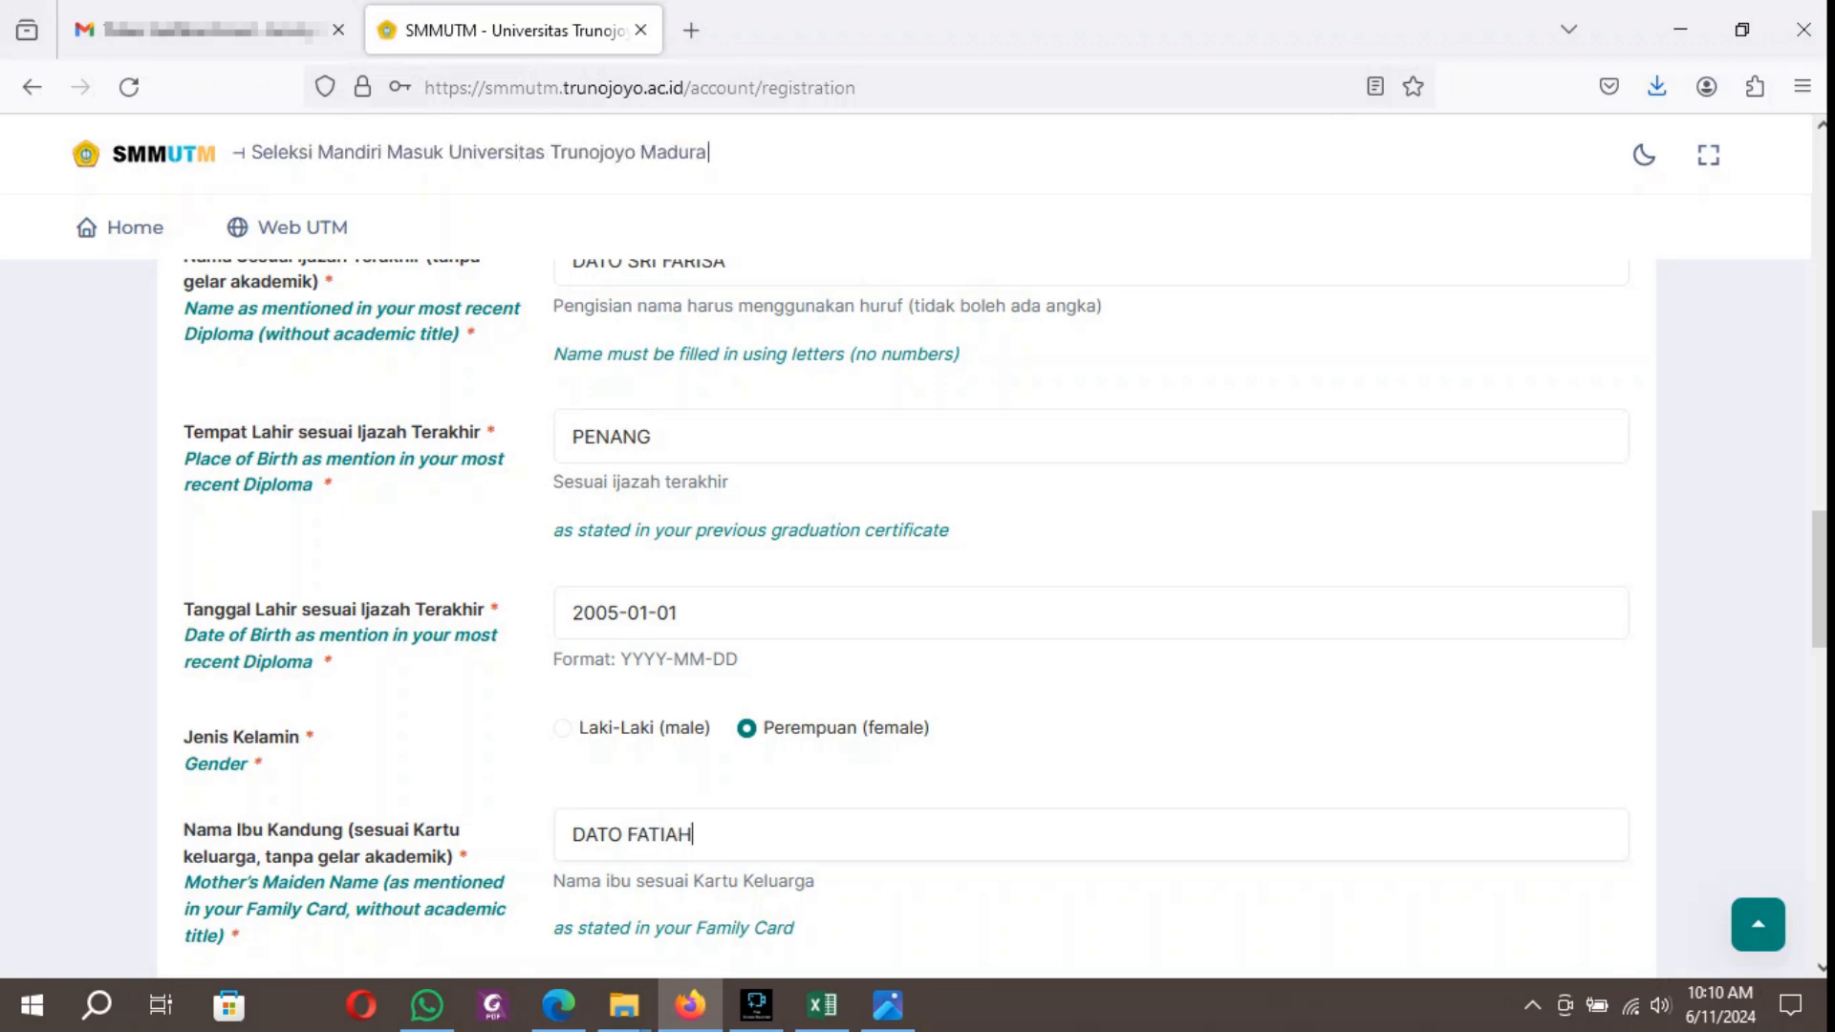
Set the cellular phone country code to +60 (Malaysia) and enter the applicant's phone number in the Data Kontak section.
scroll(906, 612, down, 3)
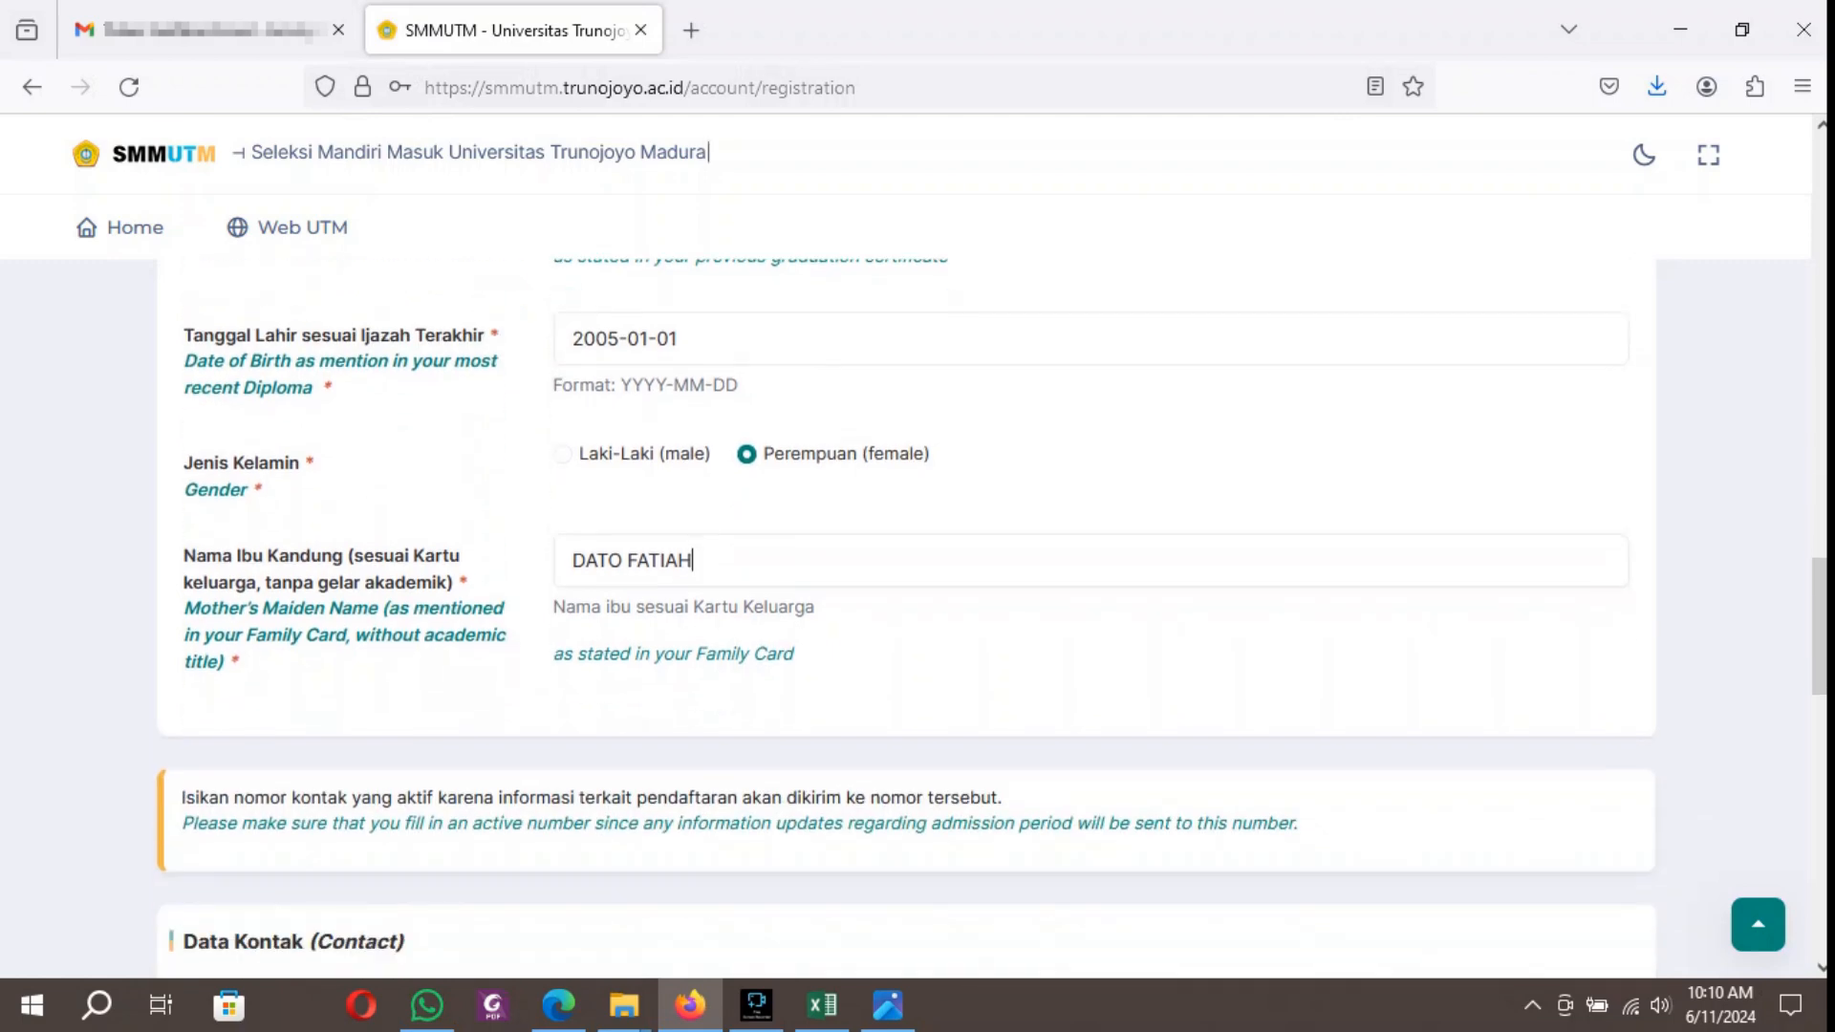
scroll(906, 612, down, 4)
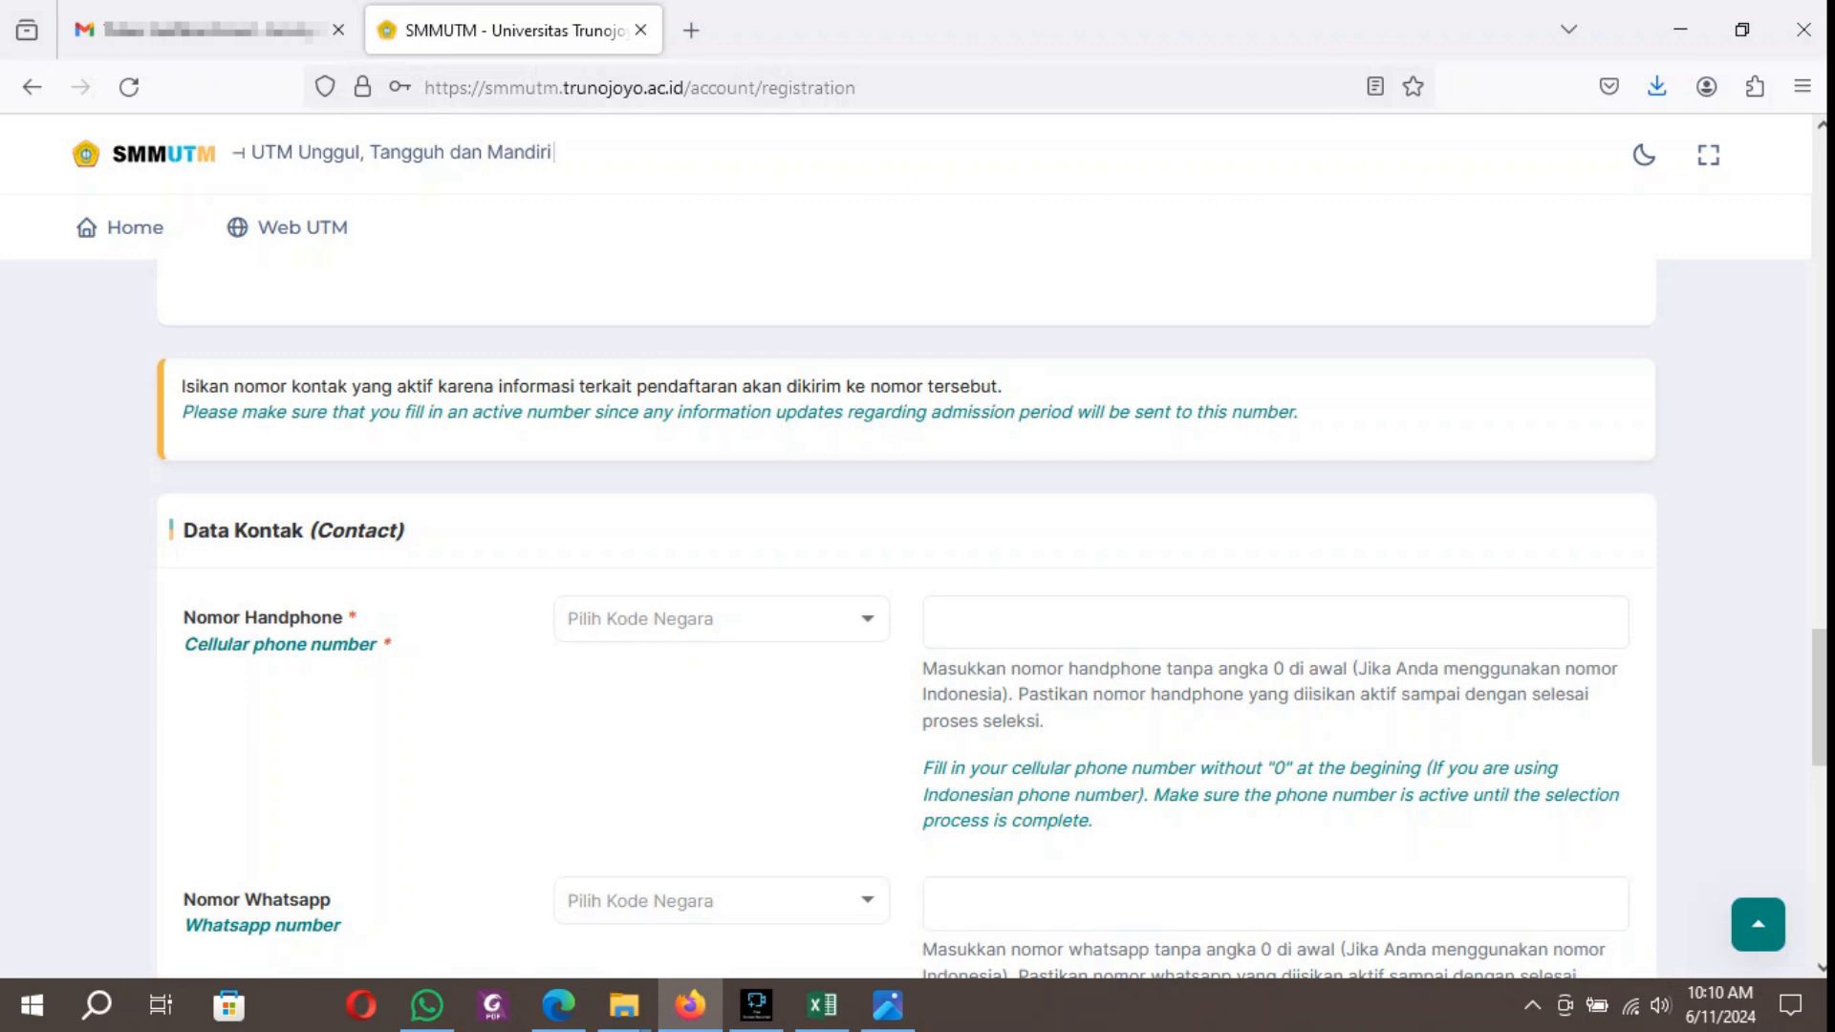
click(722, 620)
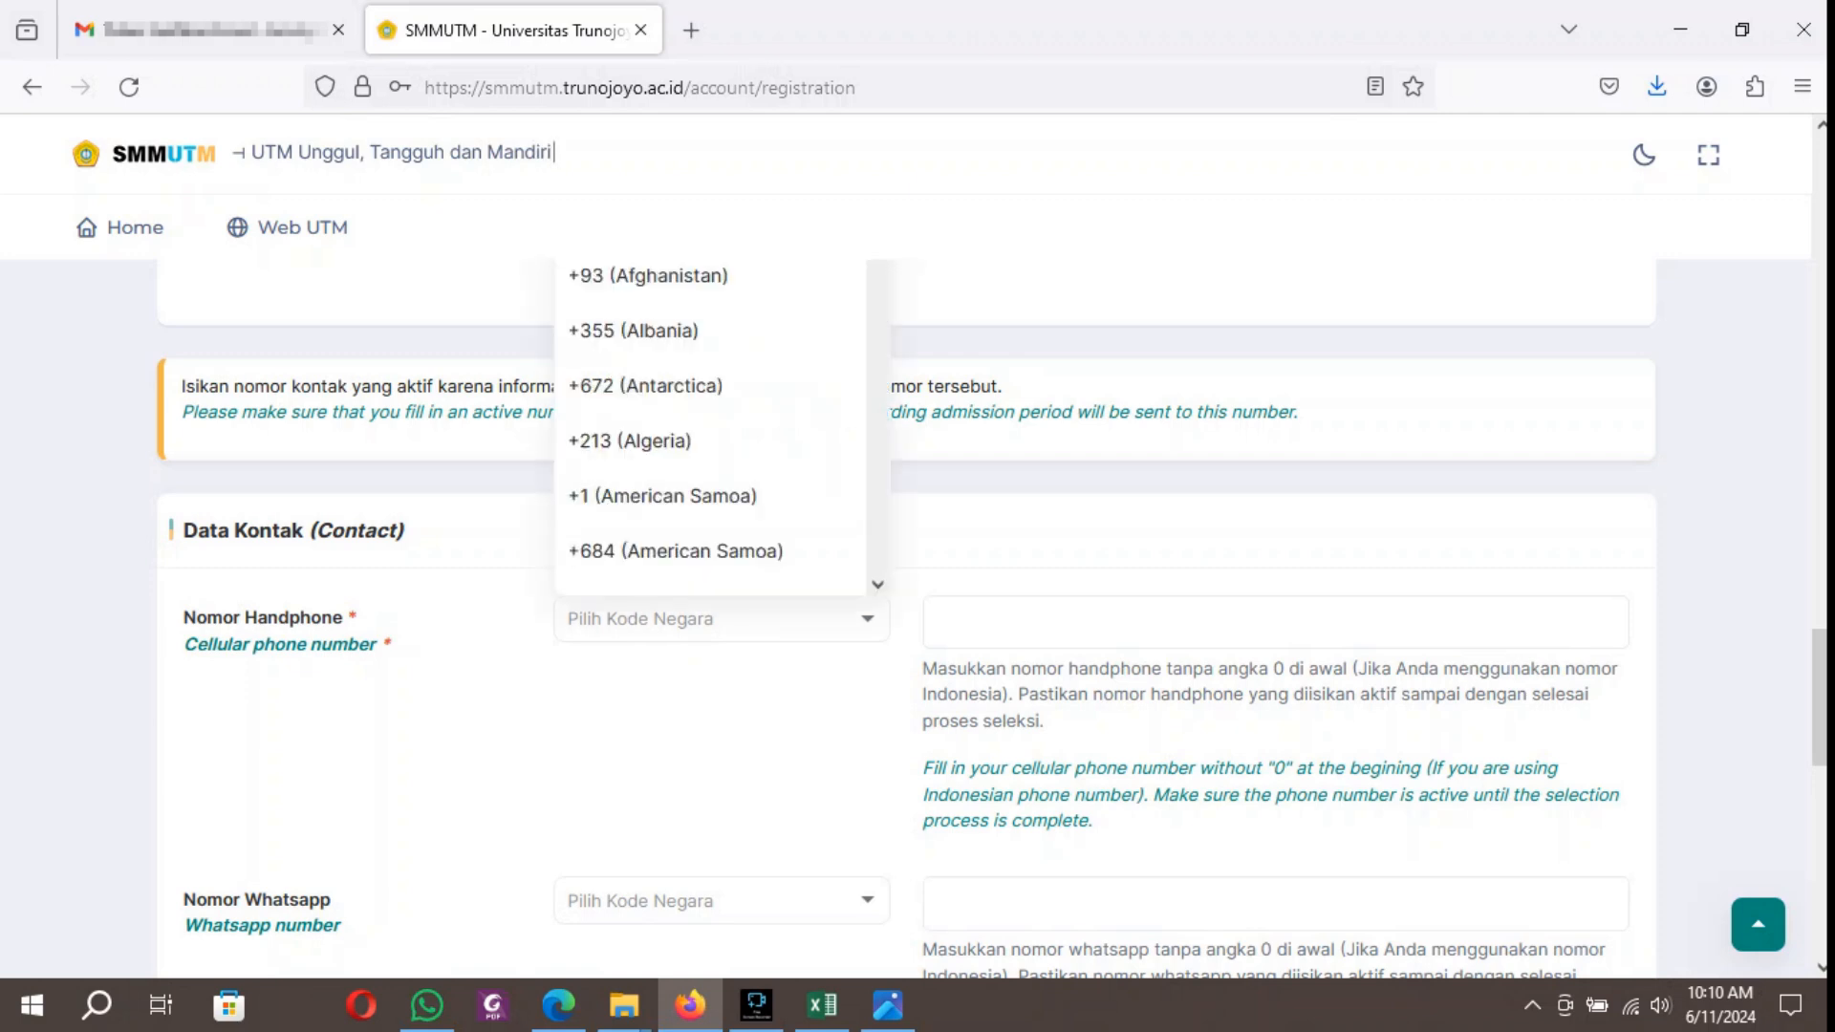
text(m)
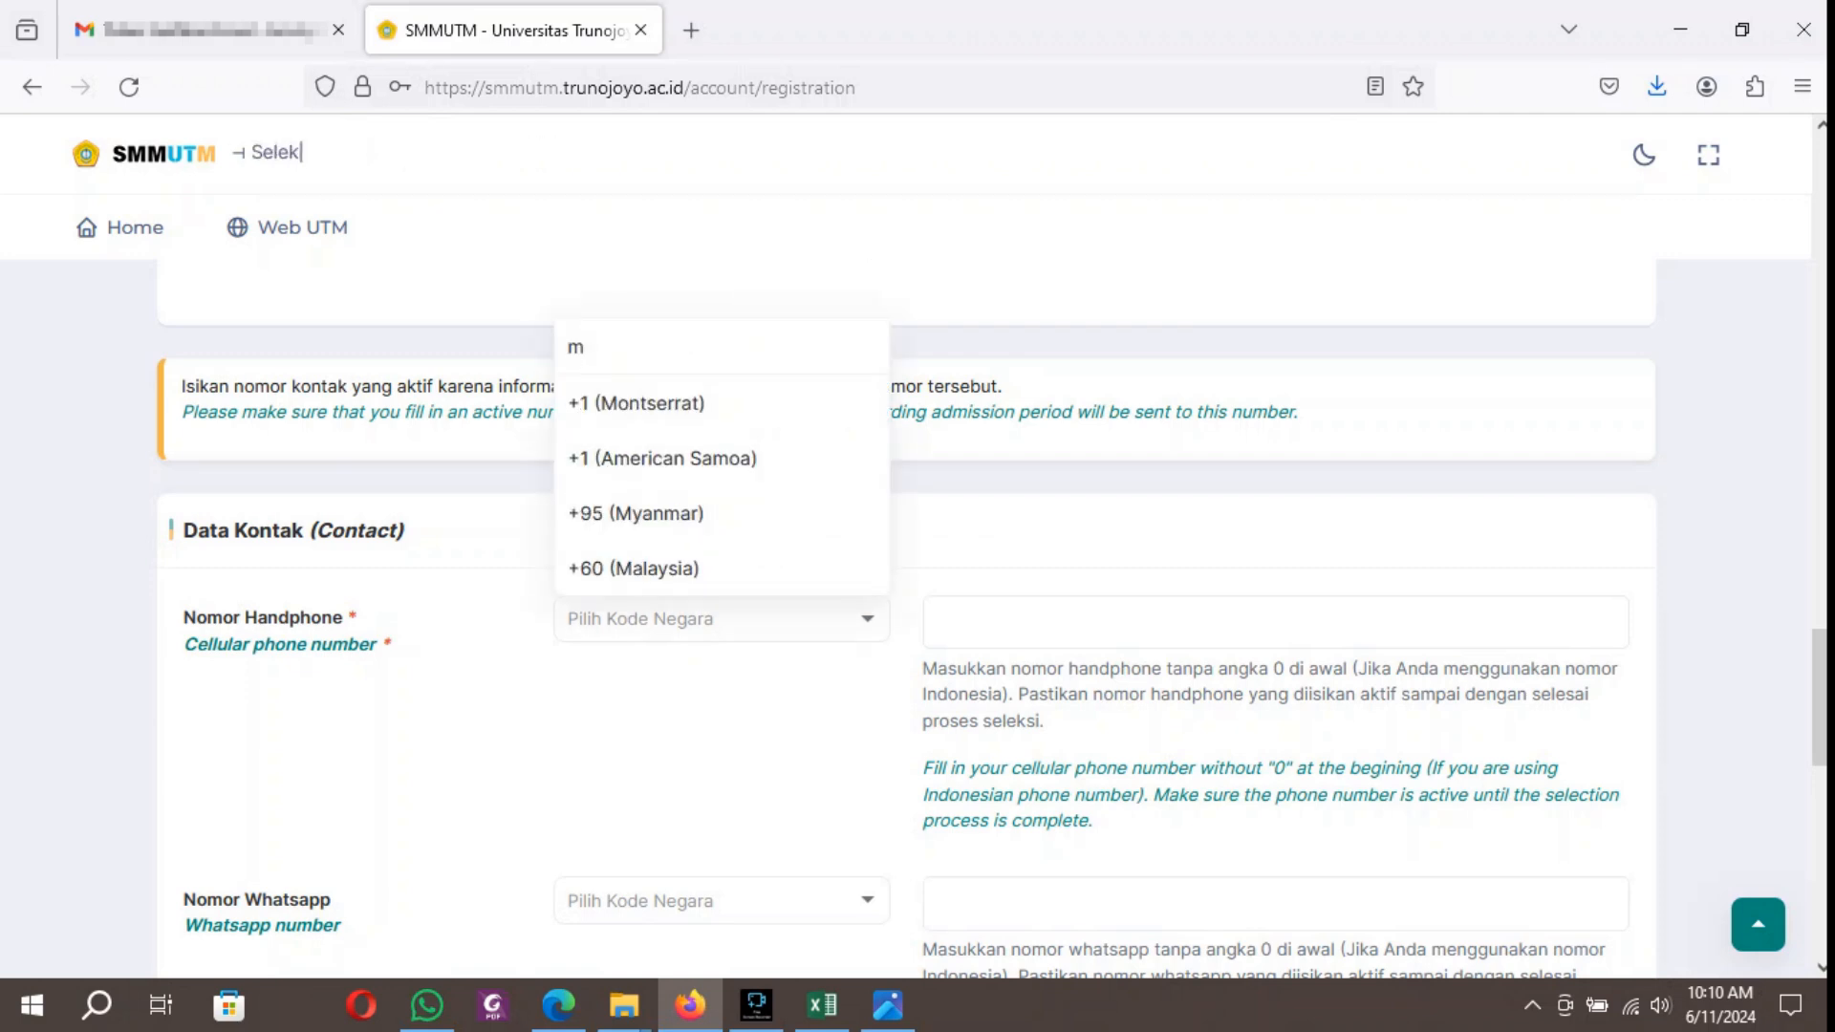
click(634, 569)
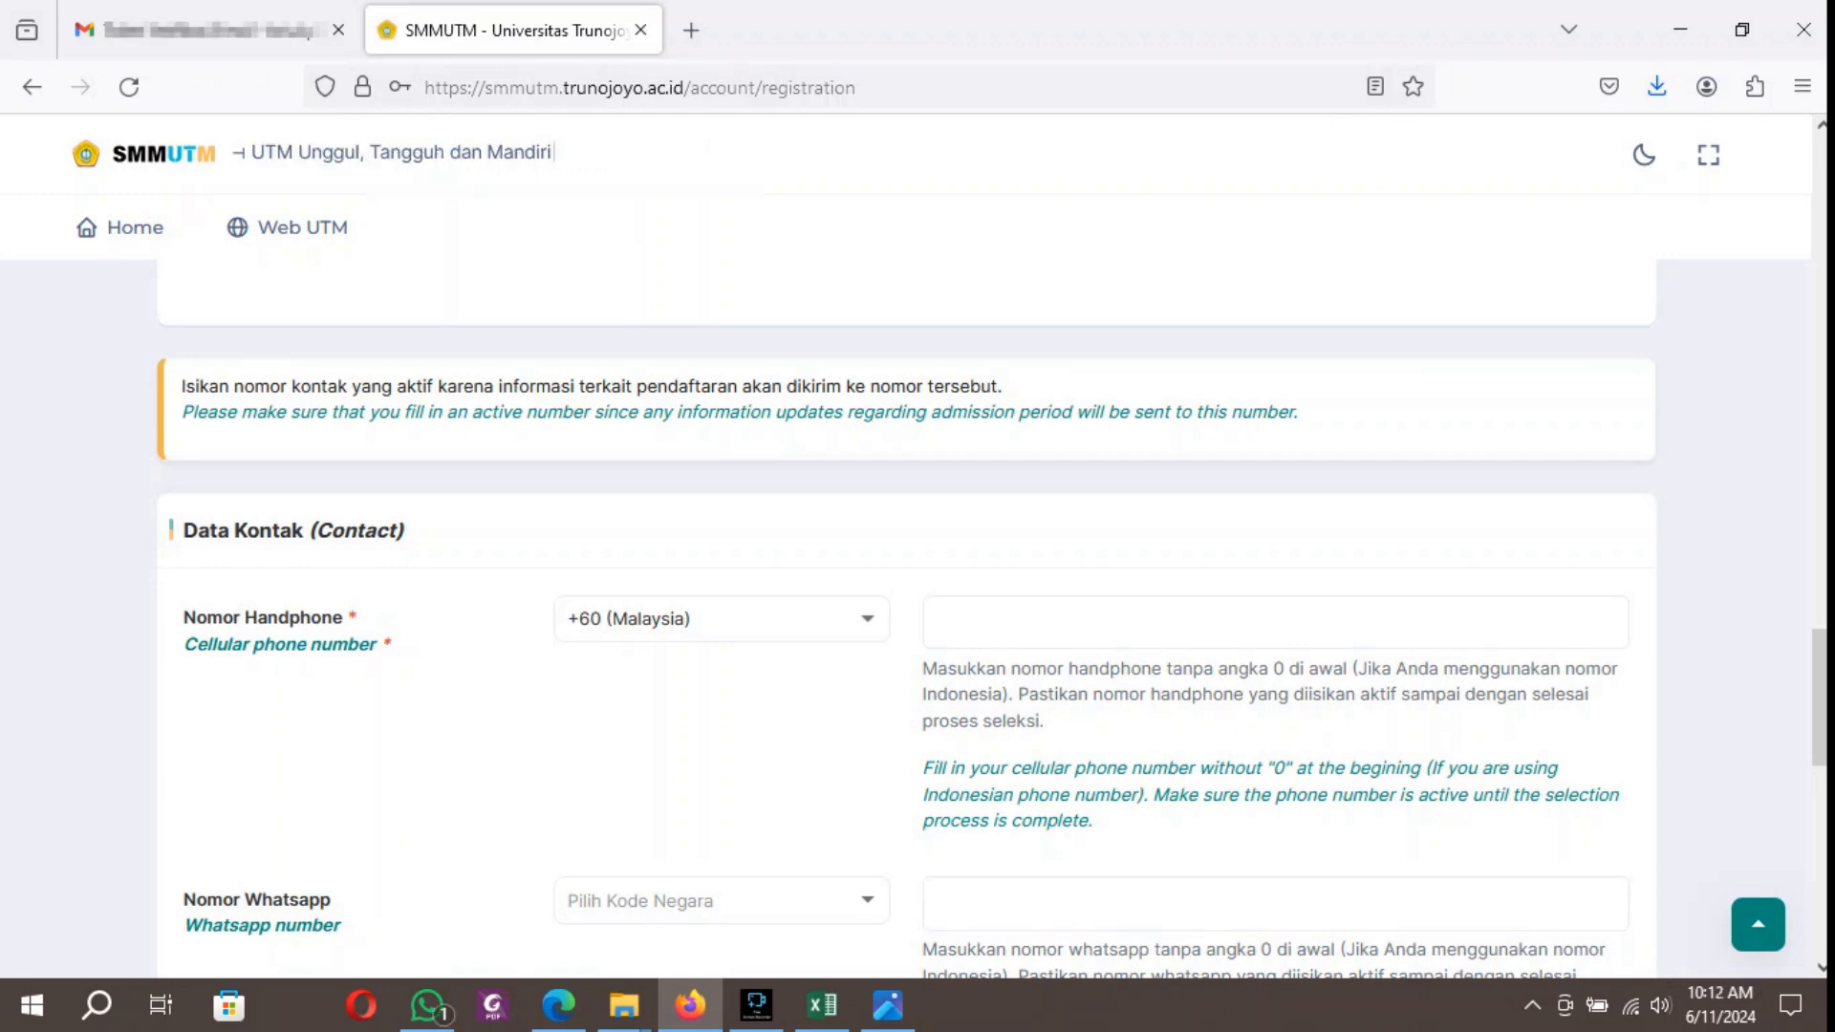
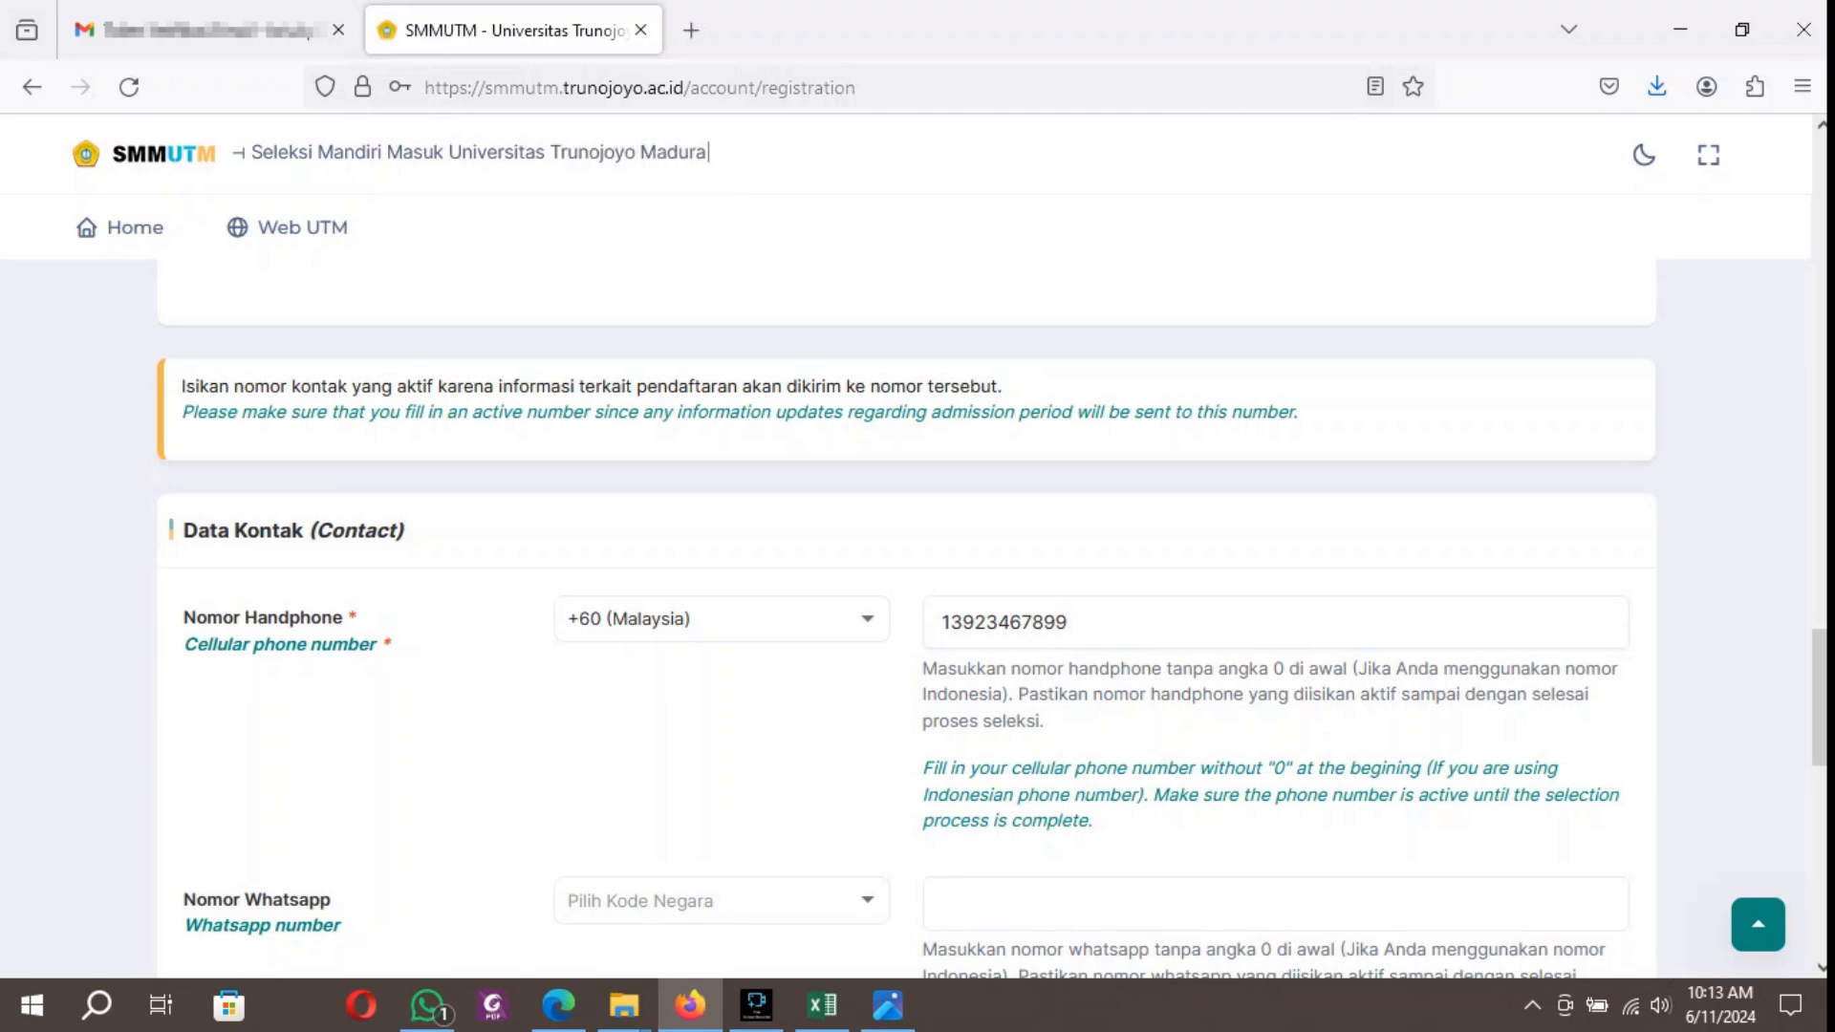
scroll(907, 622, down, 4)
click(722, 489)
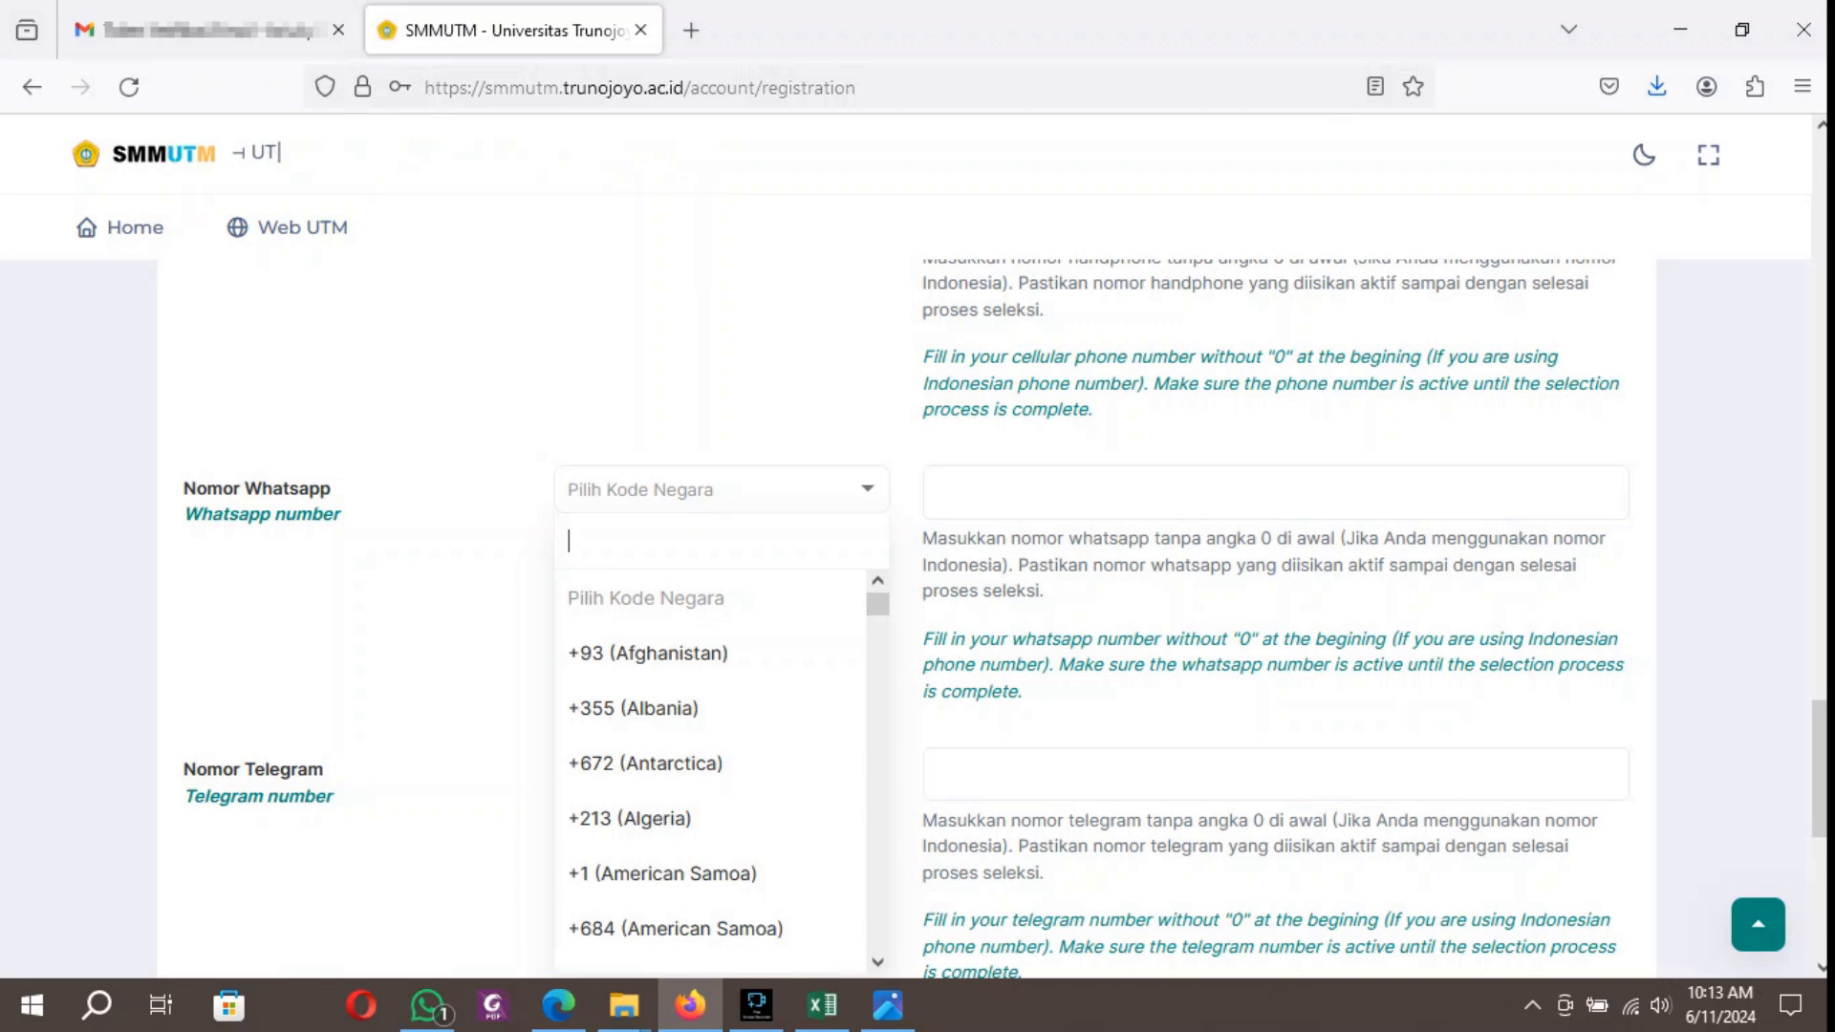
text(ma)
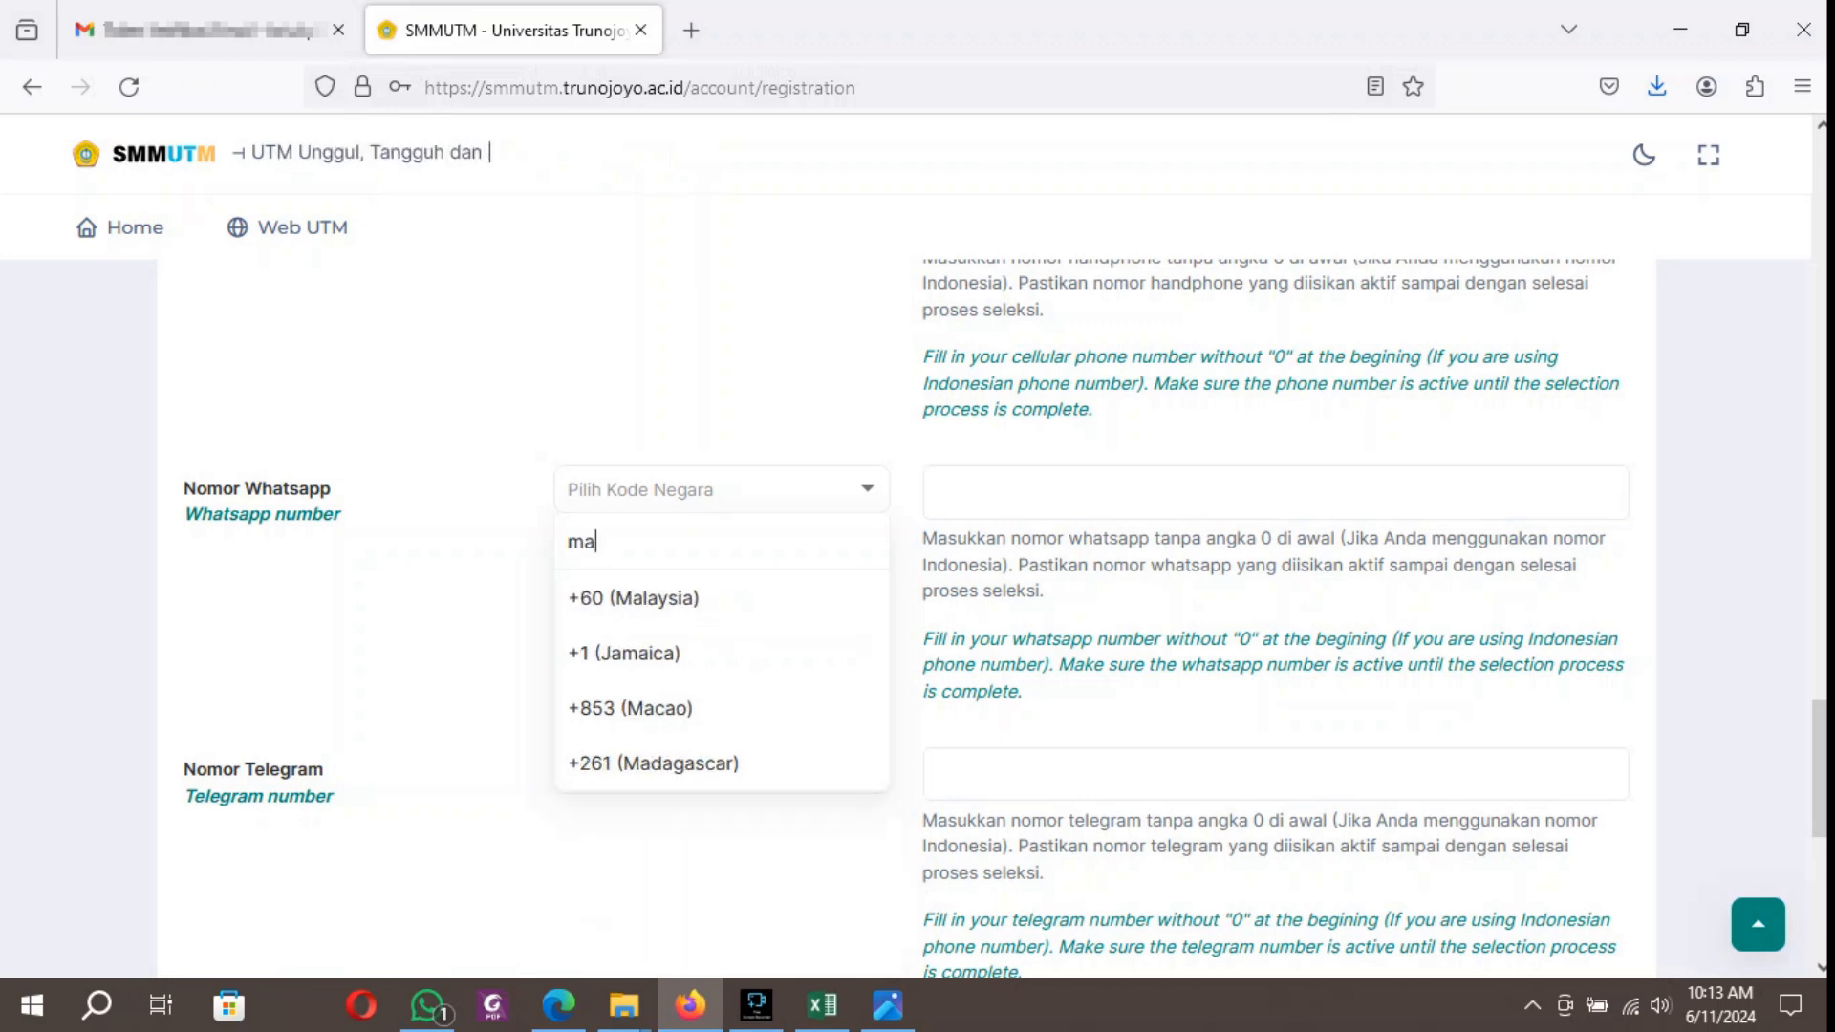
click(631, 653)
scroll(554, 153, up, 2)
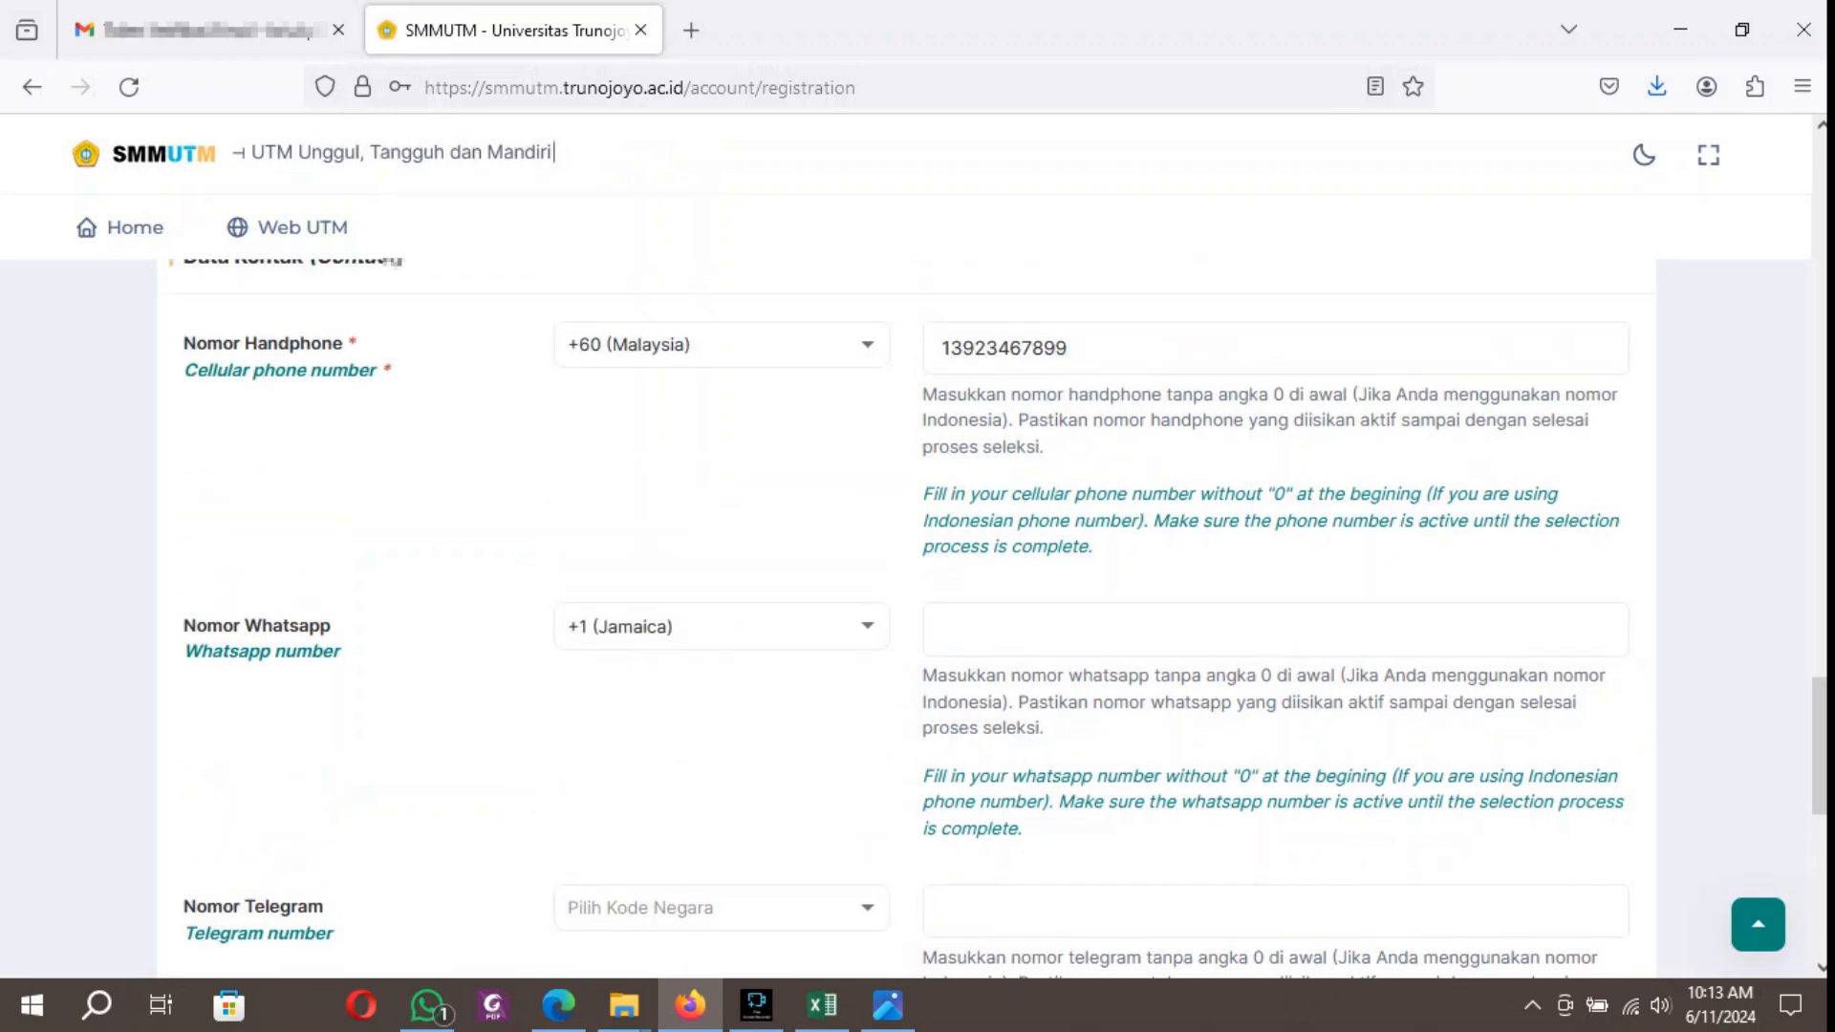
Set the WhatsApp country code to +60 (Malaysia) and enter the applicant's WhatsApp number.
click(721, 627)
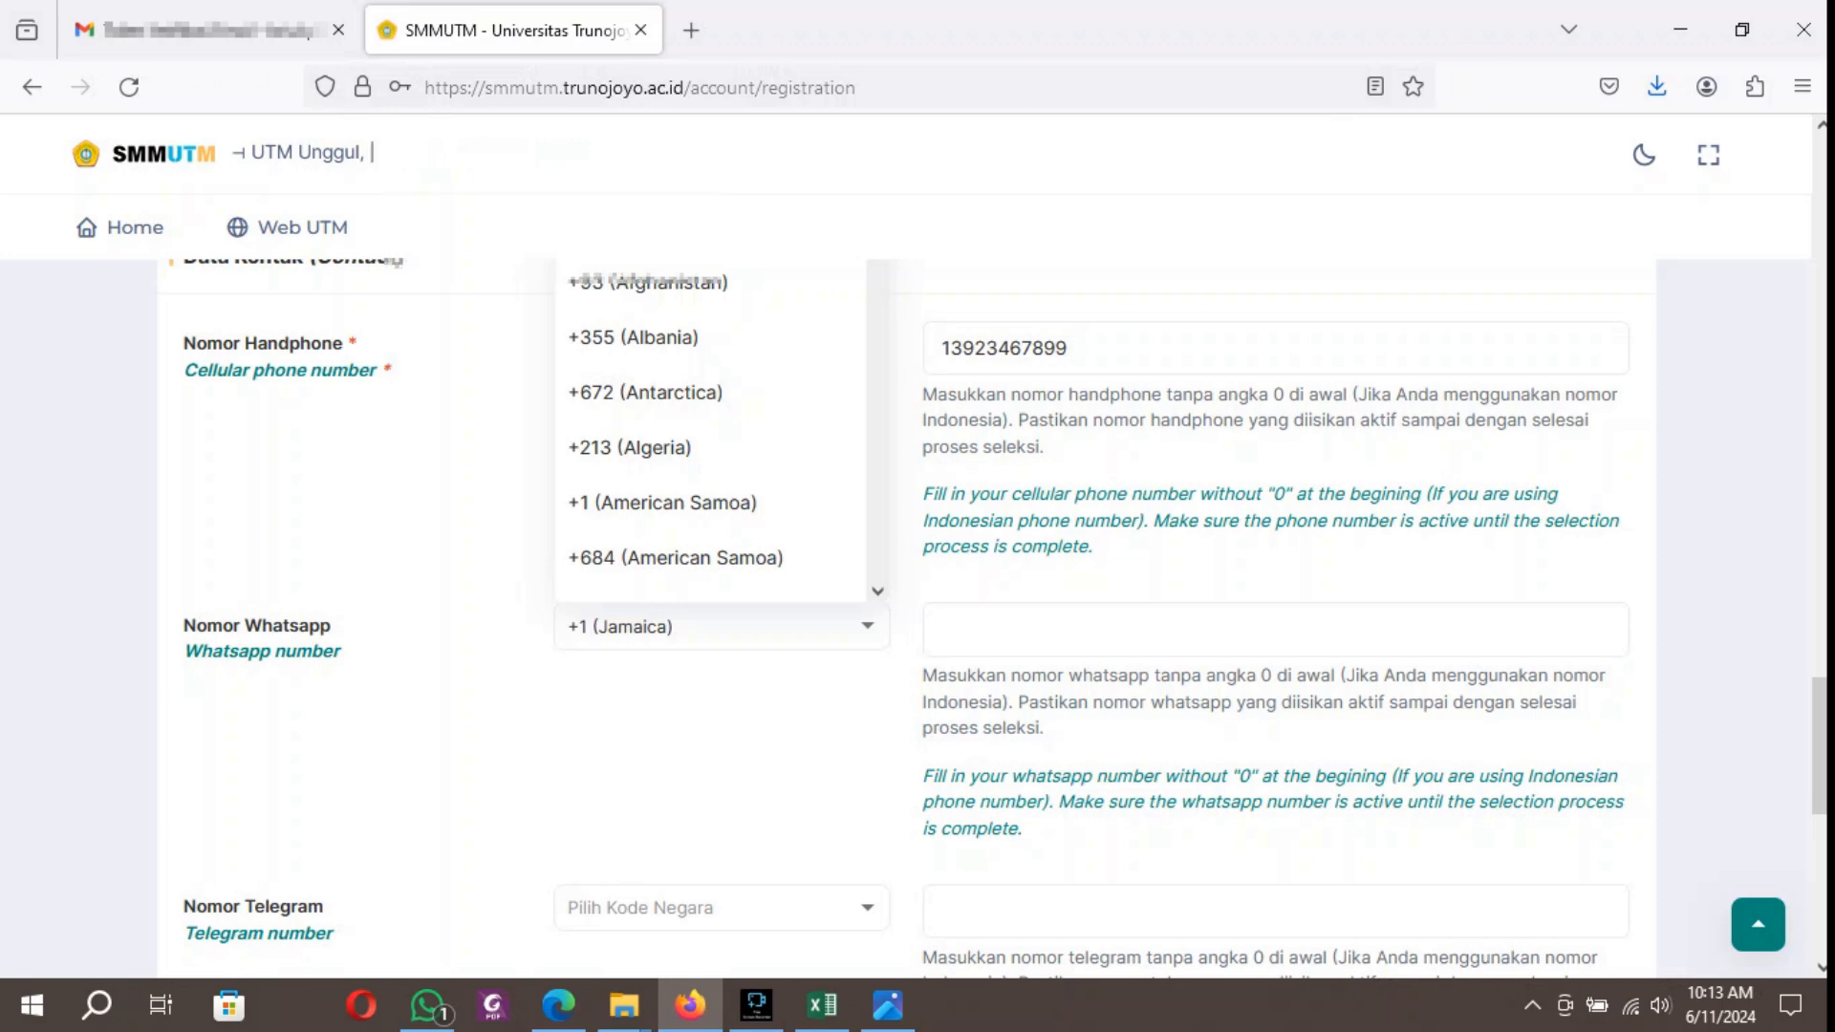
text(ma)
key(Return)
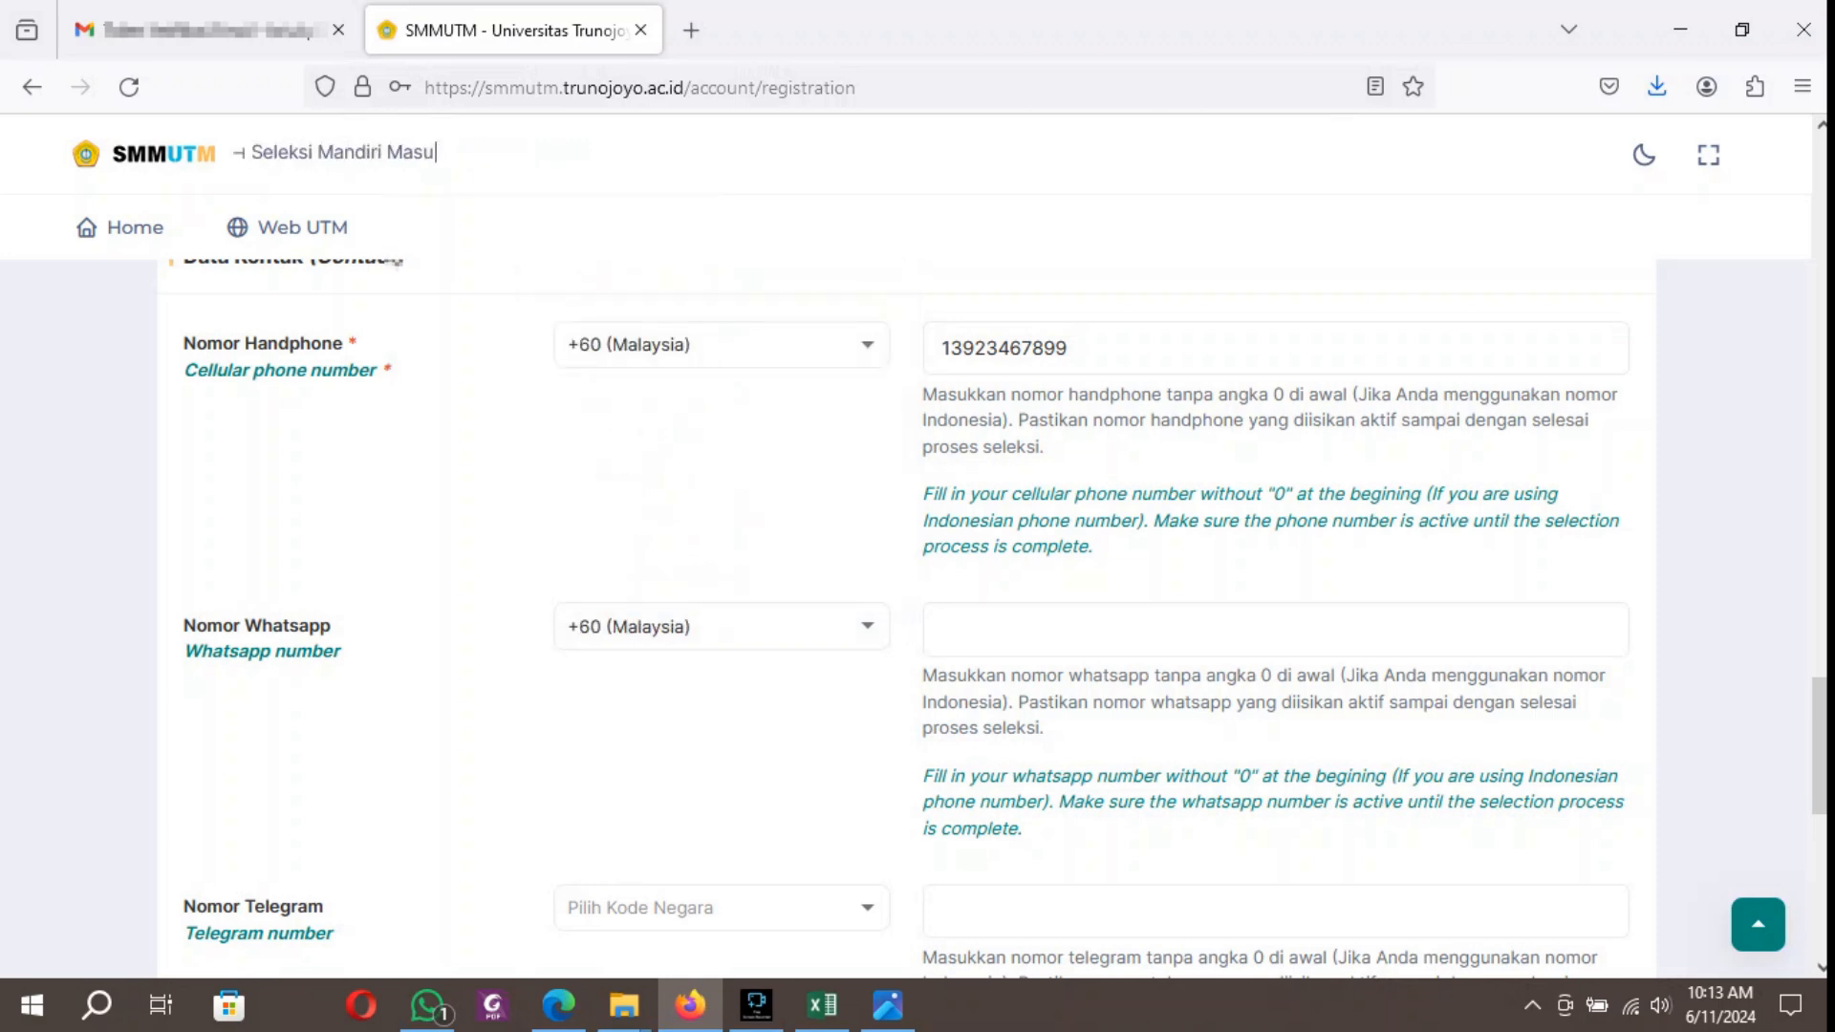
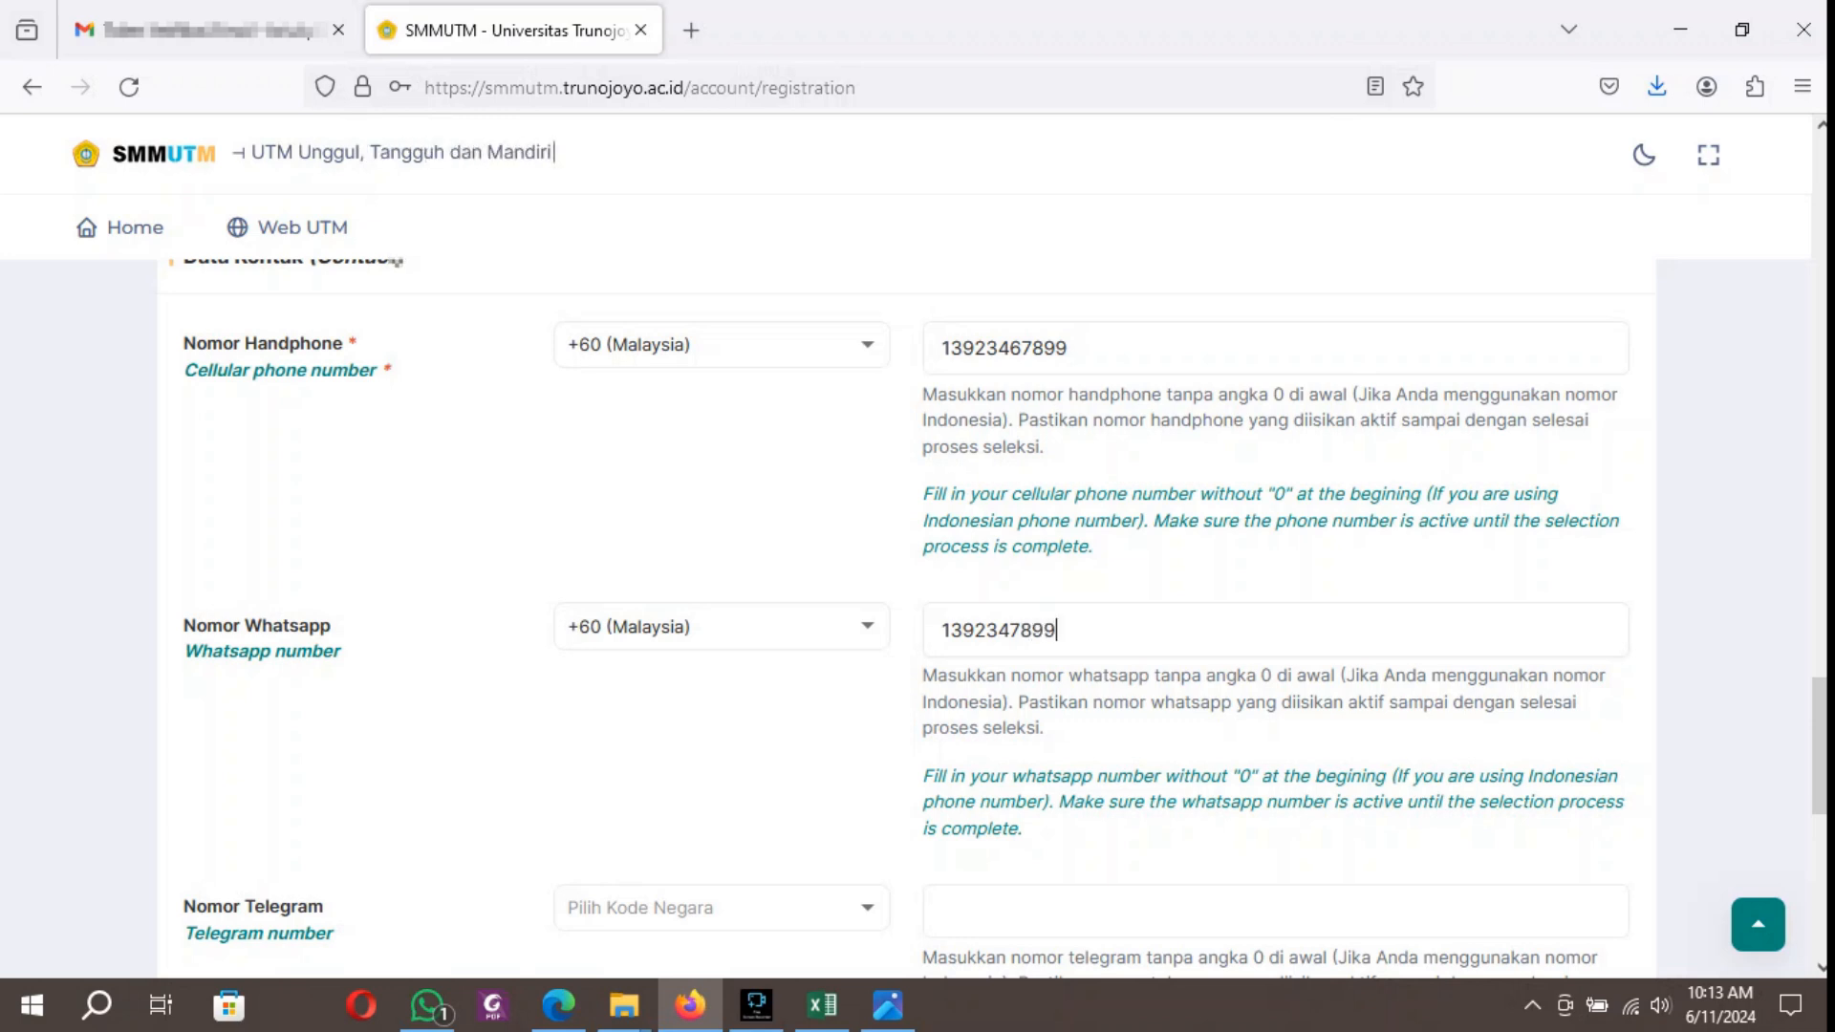
Set the Telegram country code to +60 (Malaysia) and enter the applicant's Telegram number.
click(722, 908)
text(m)
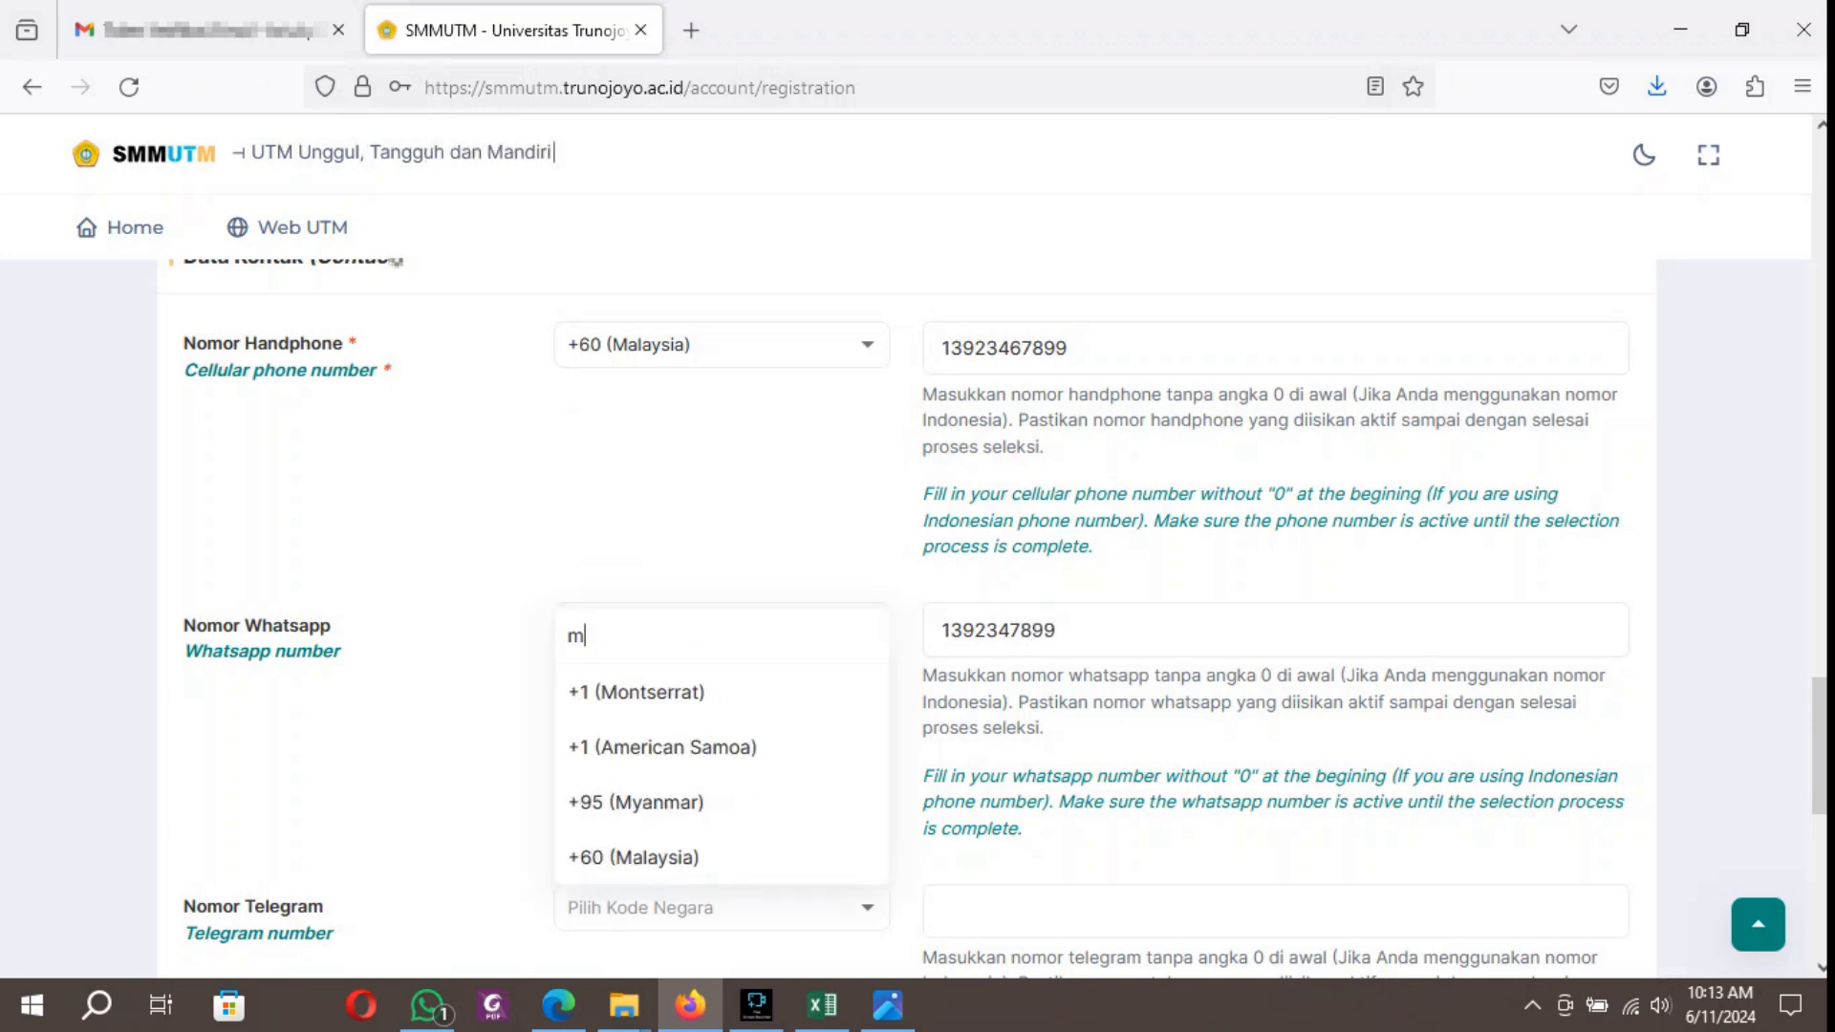
click(659, 857)
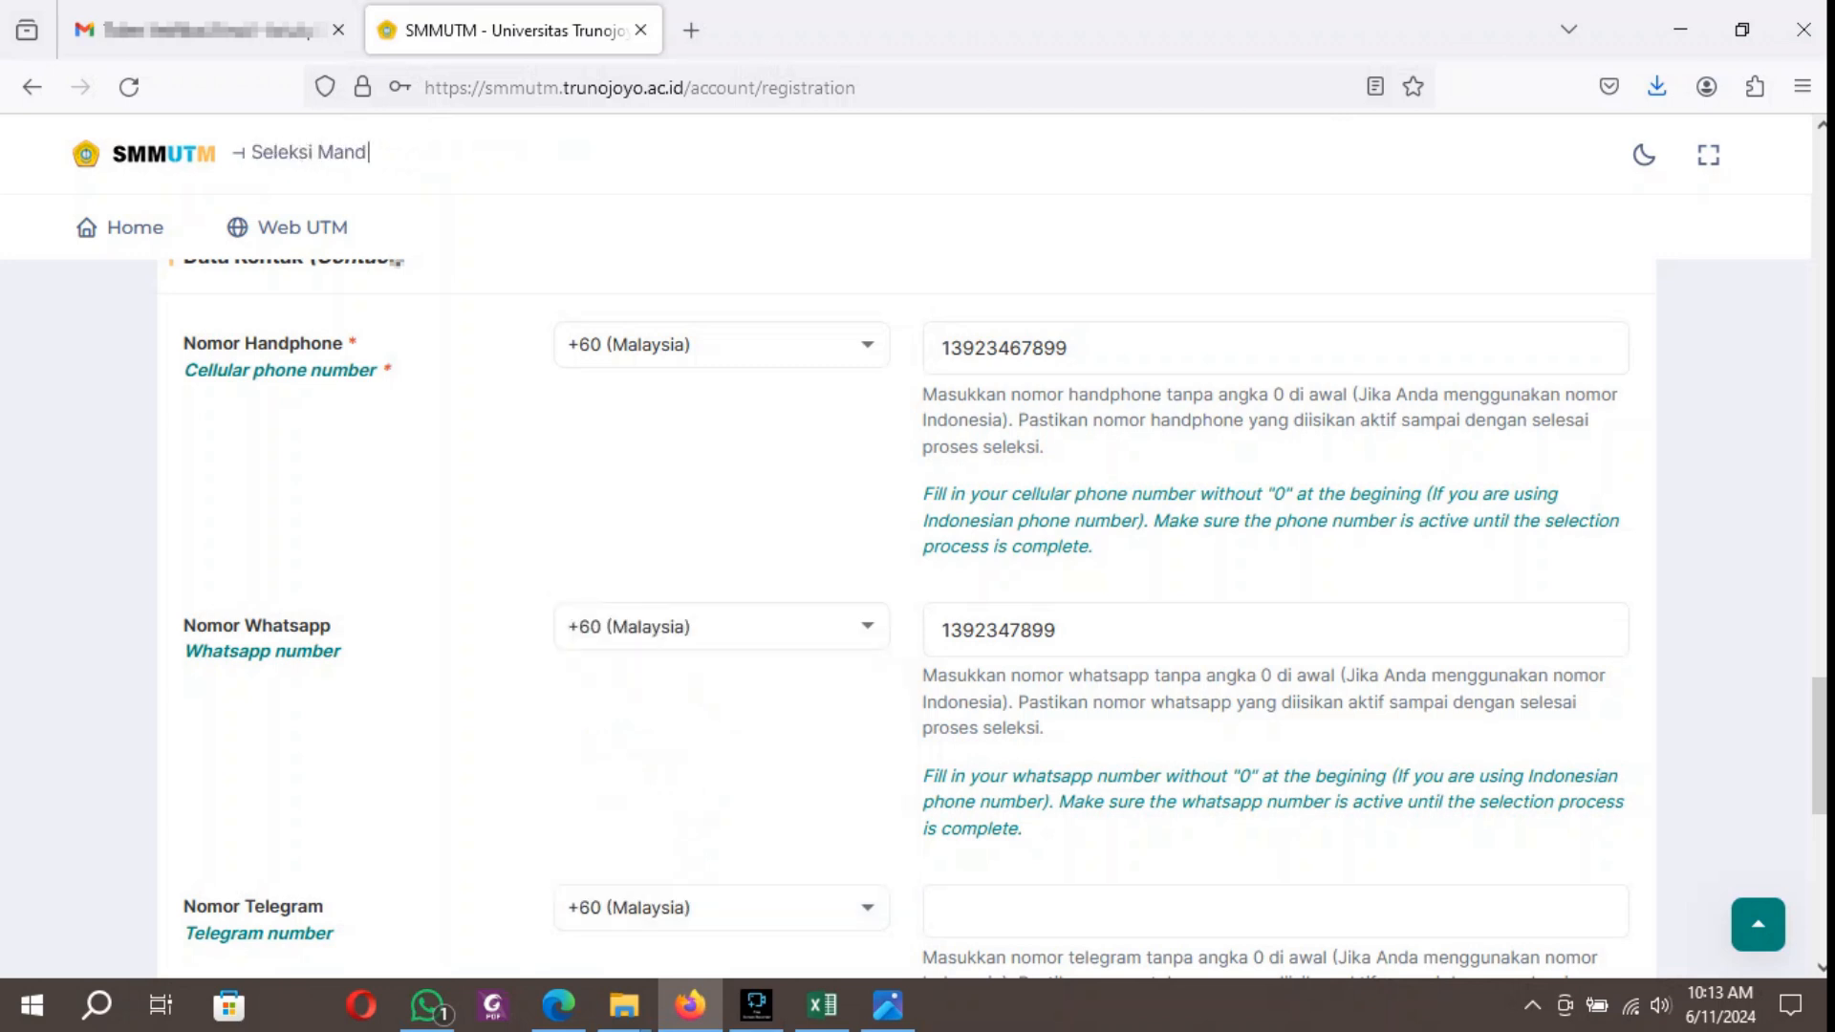
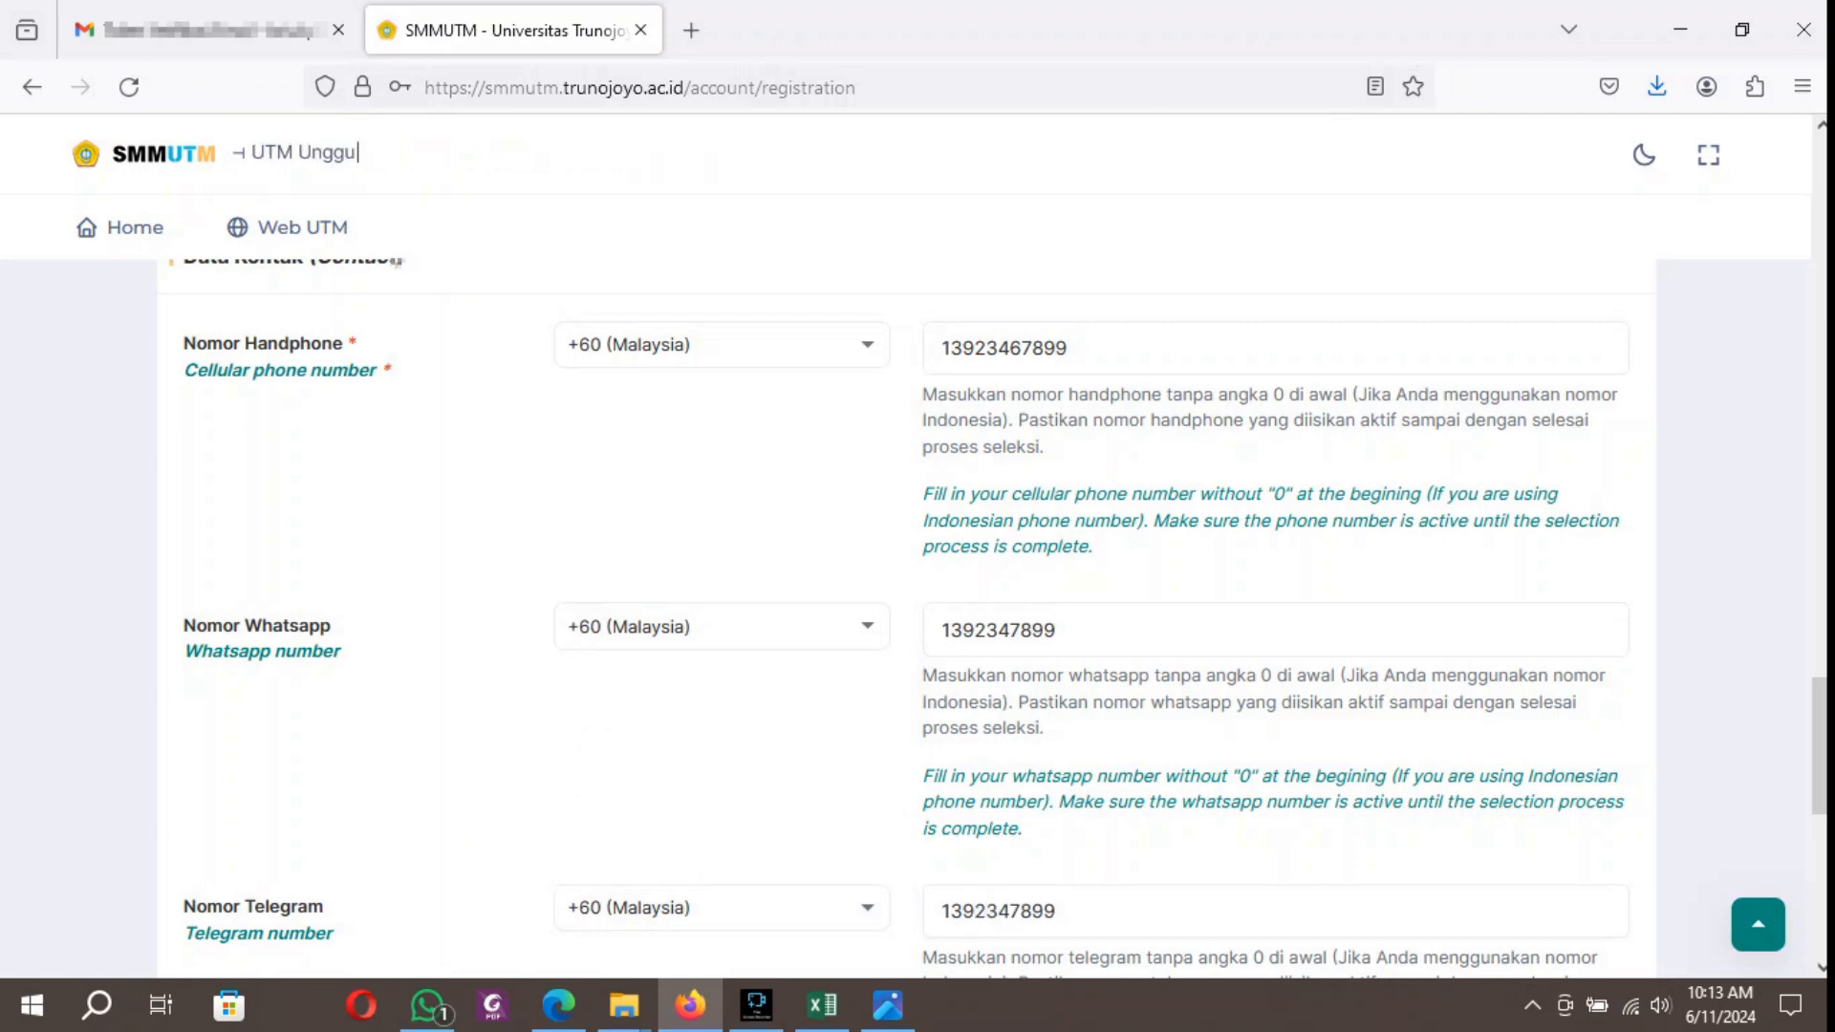
Enter the applicant's Telegram username in the contact data.
scroll(908, 574, down, 6)
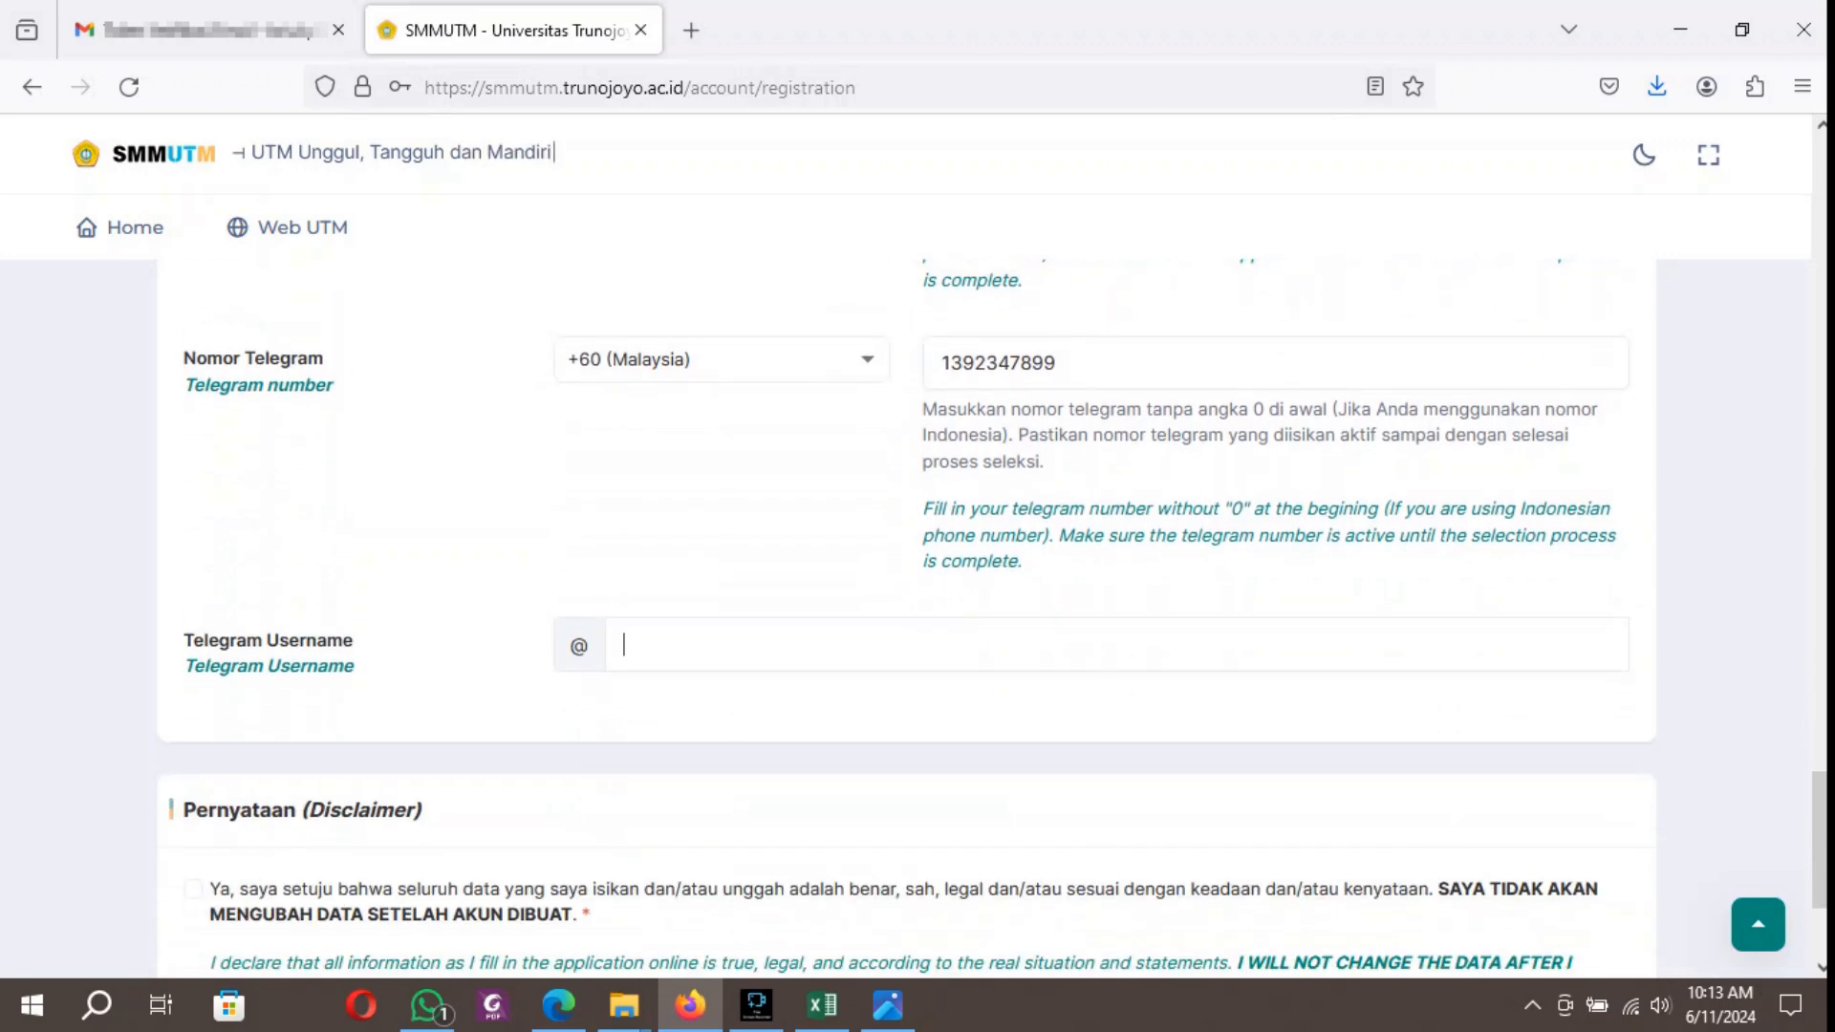
text(dat)
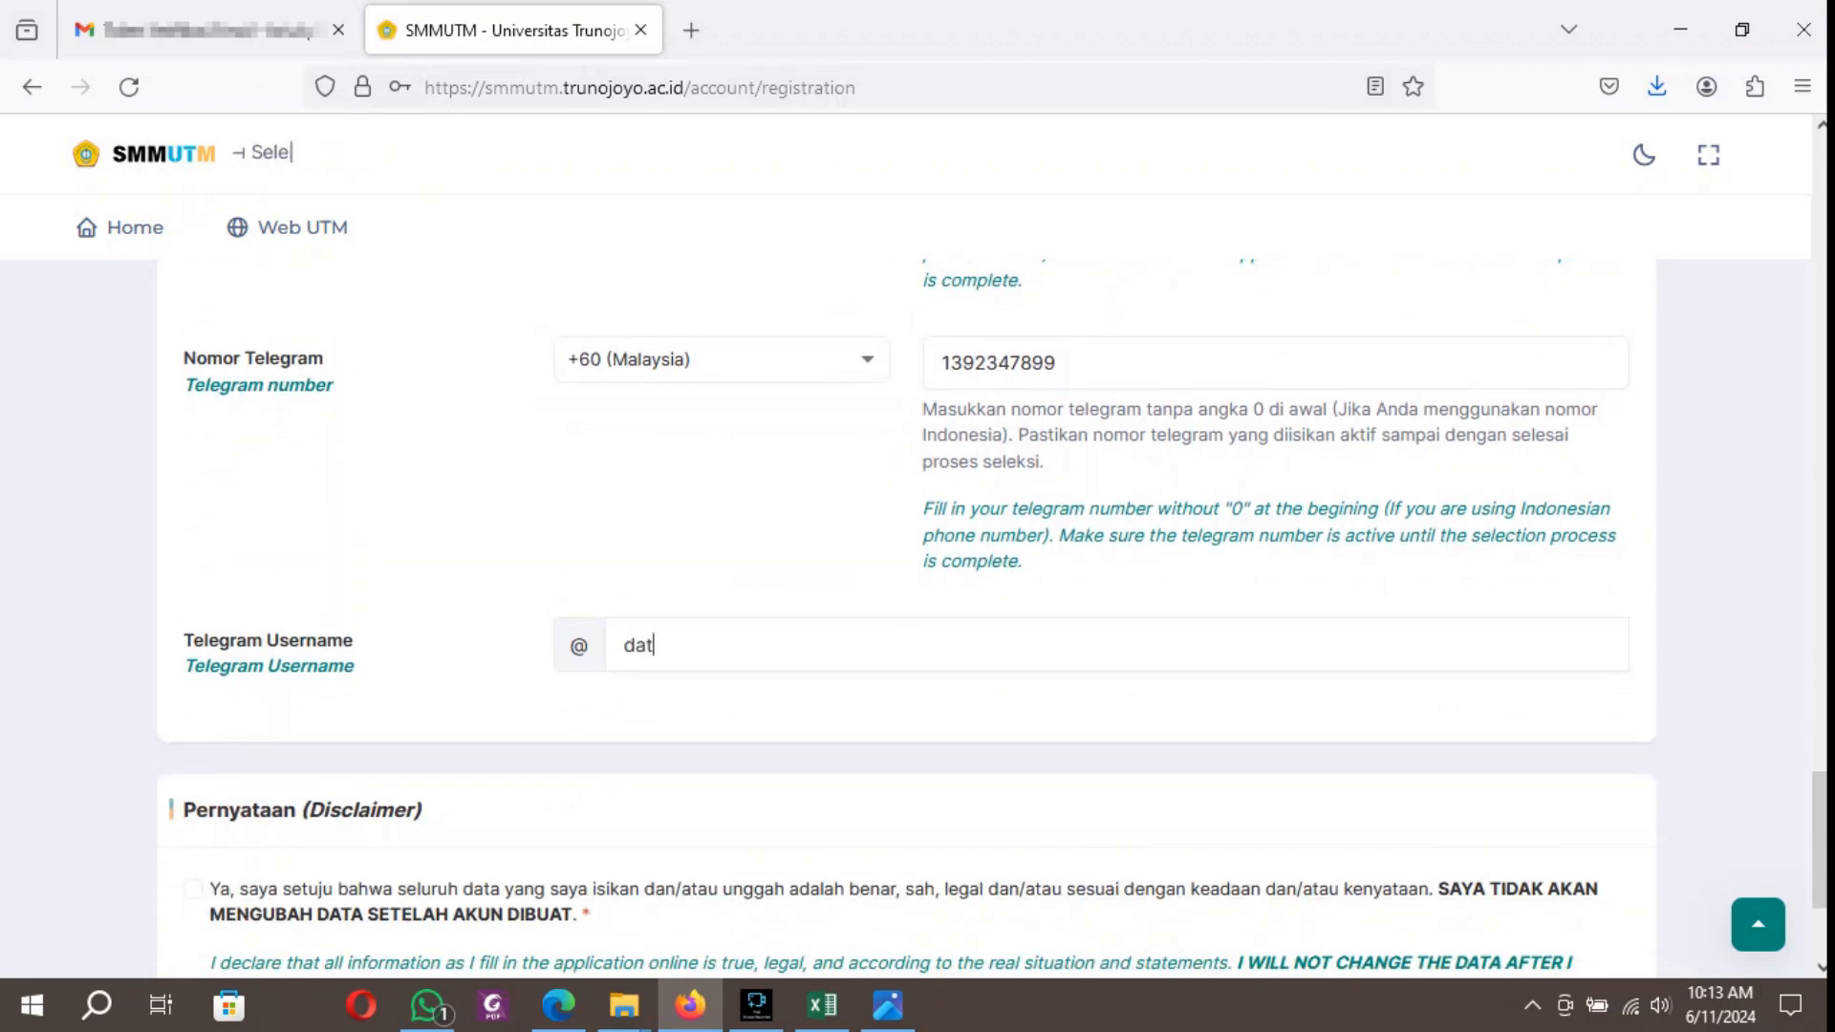
text(o)
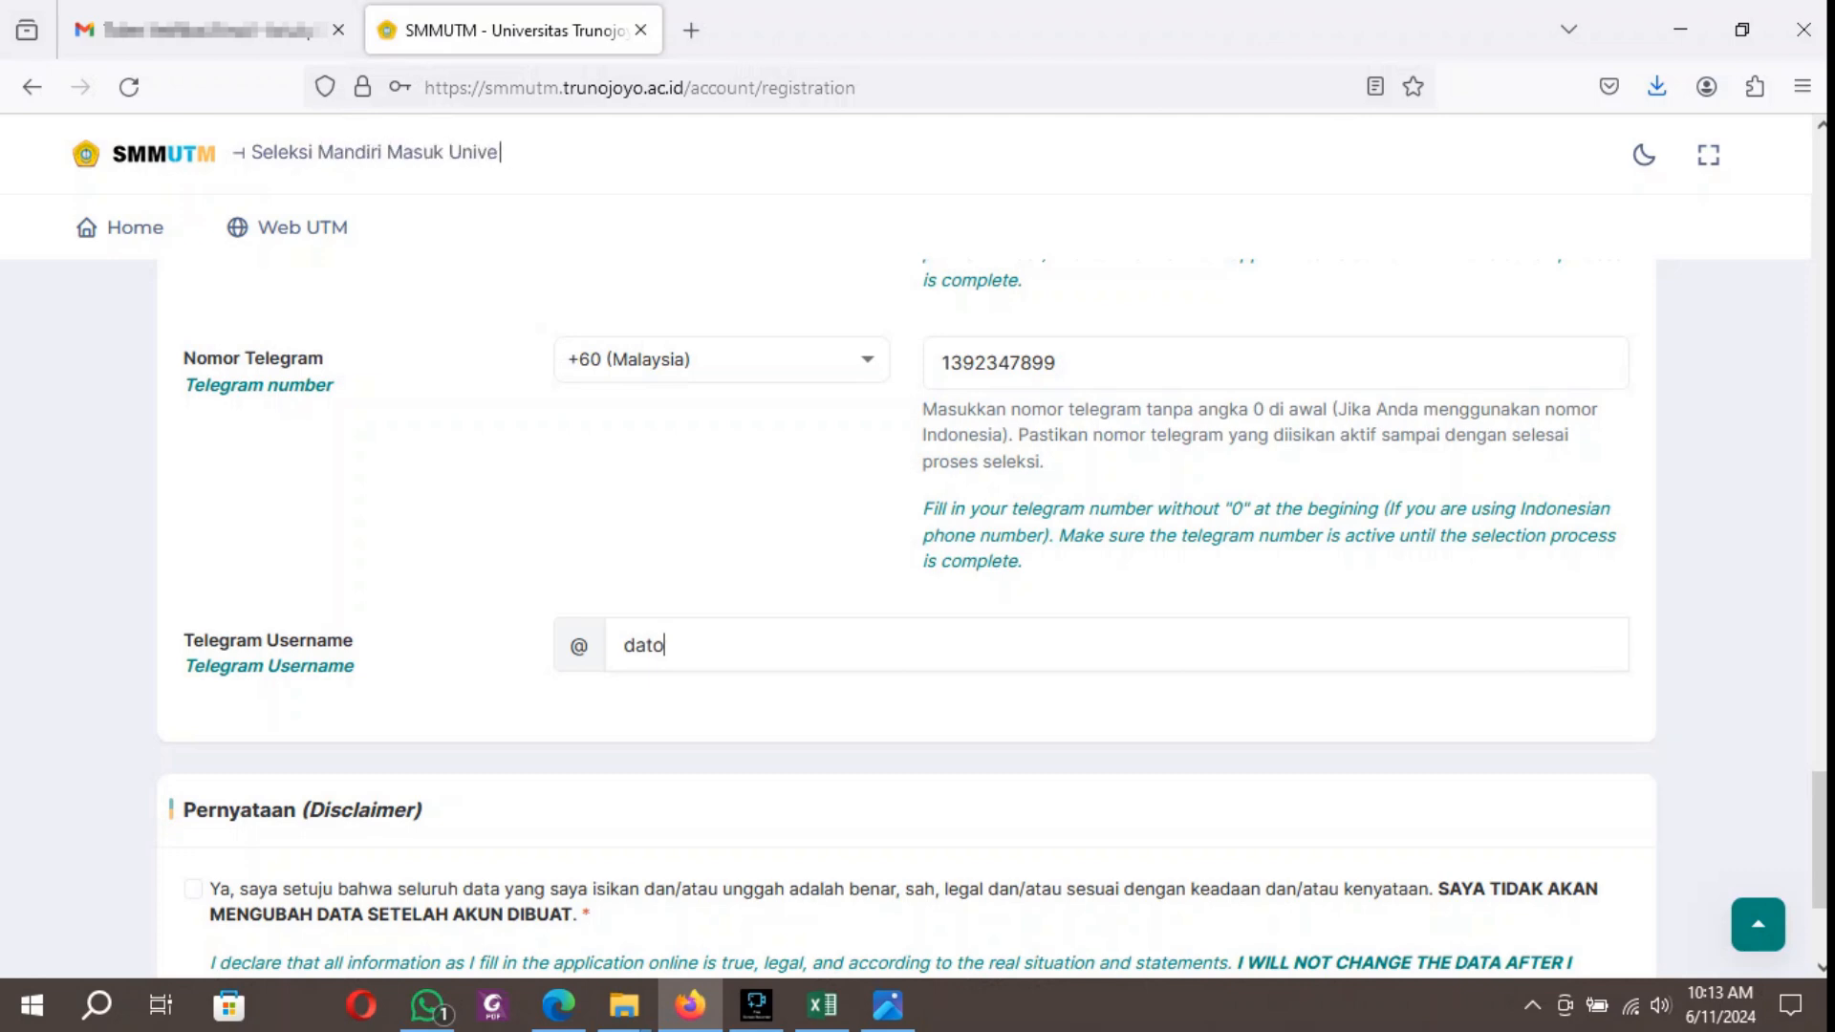
text(sf)
Agree to the disclaimer and submit the account registration, declining to save the password in the browser.
scroll(908, 574, down, 3)
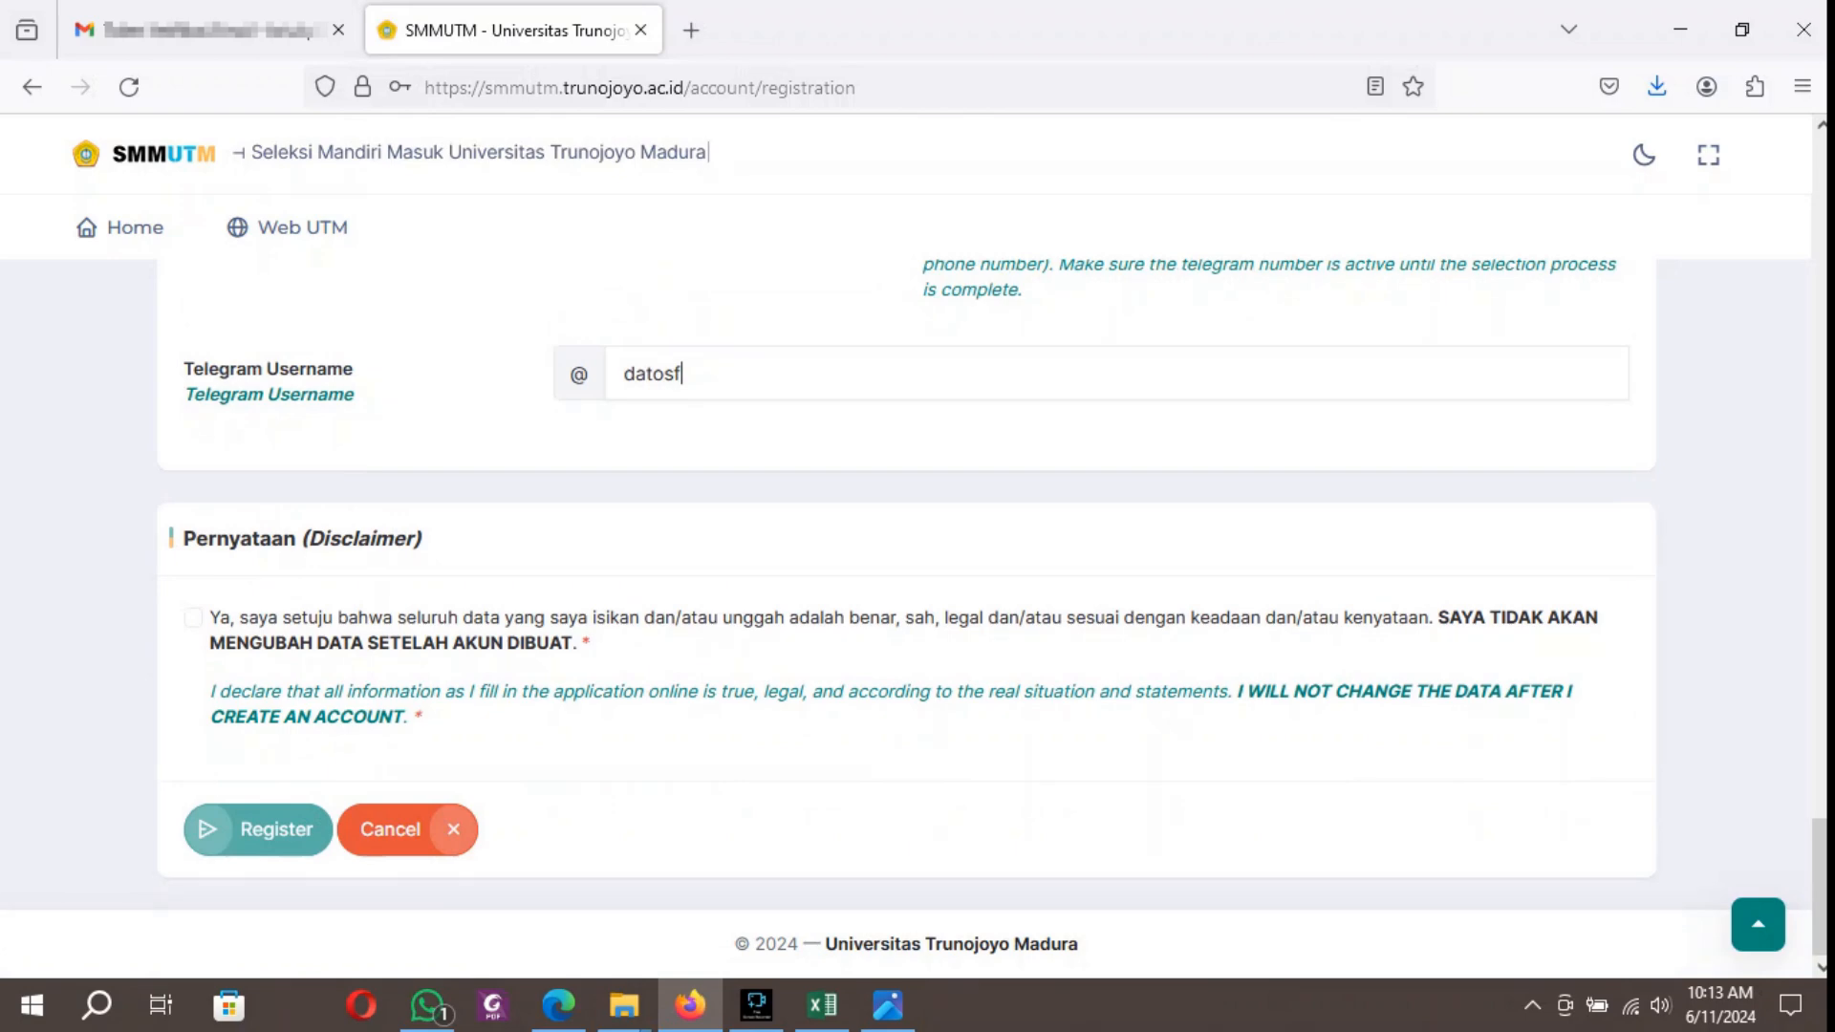
click(193, 617)
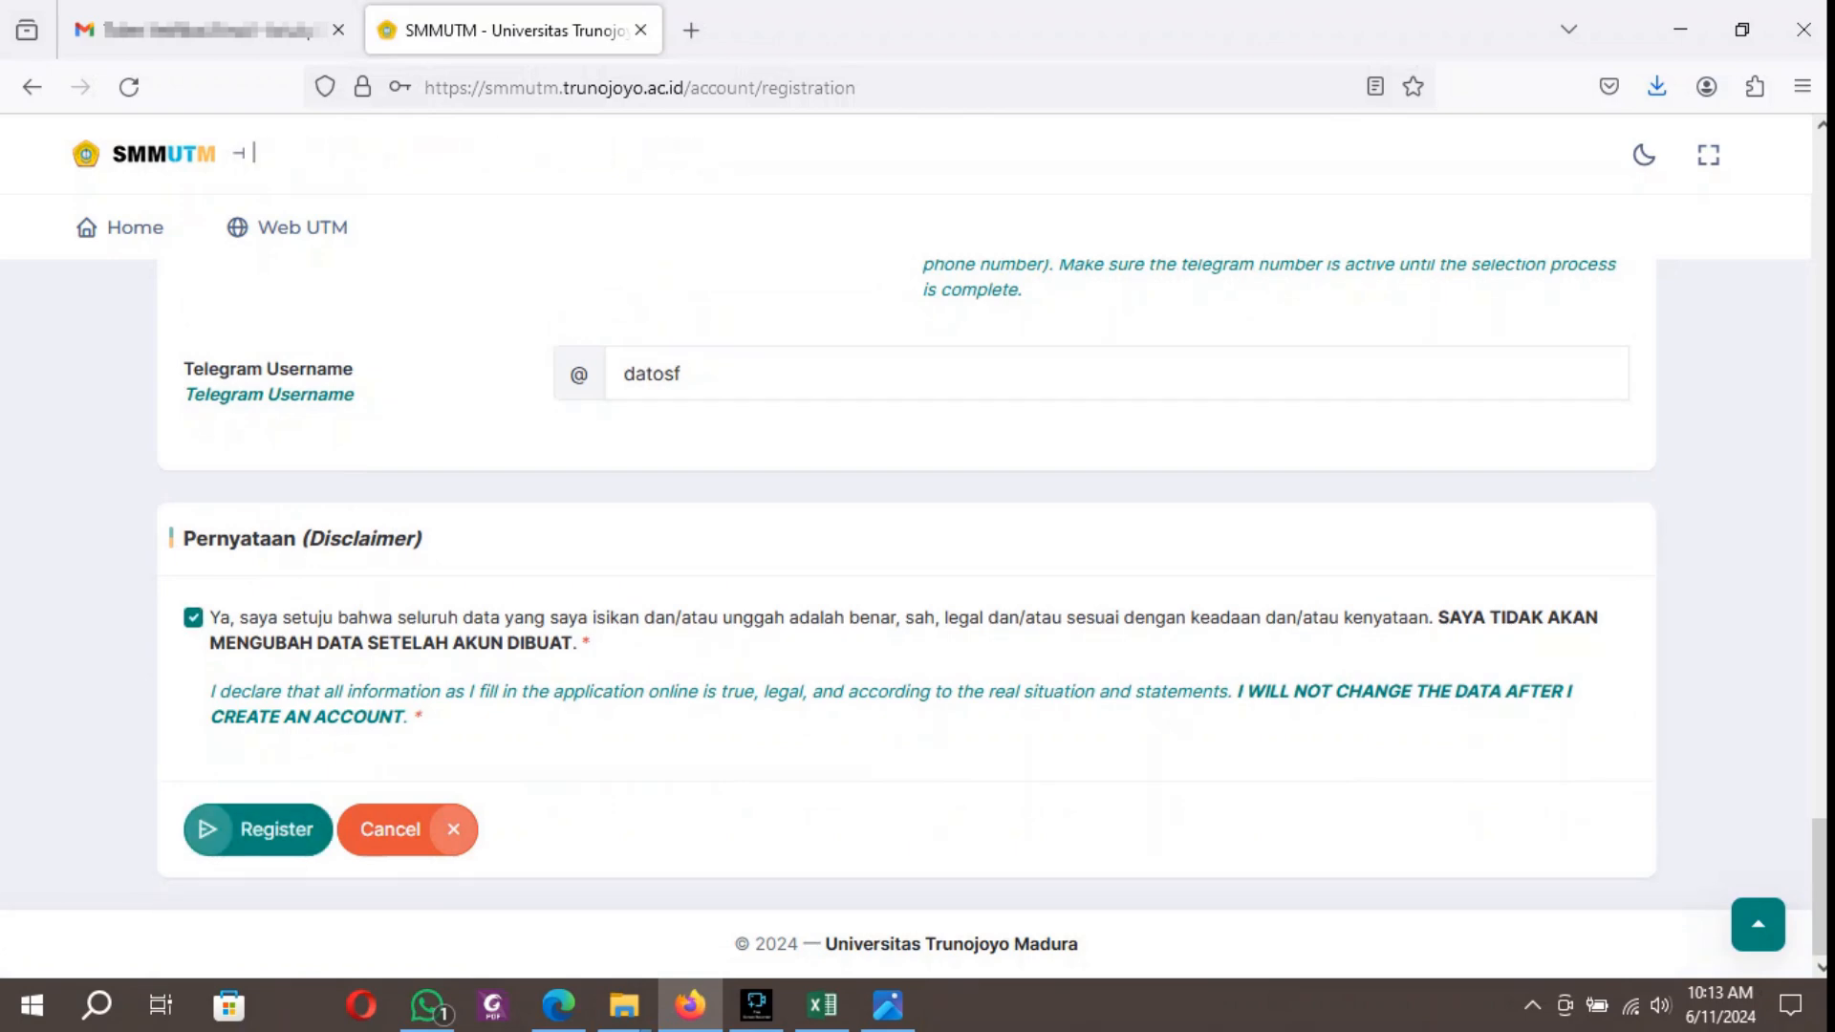
click(258, 829)
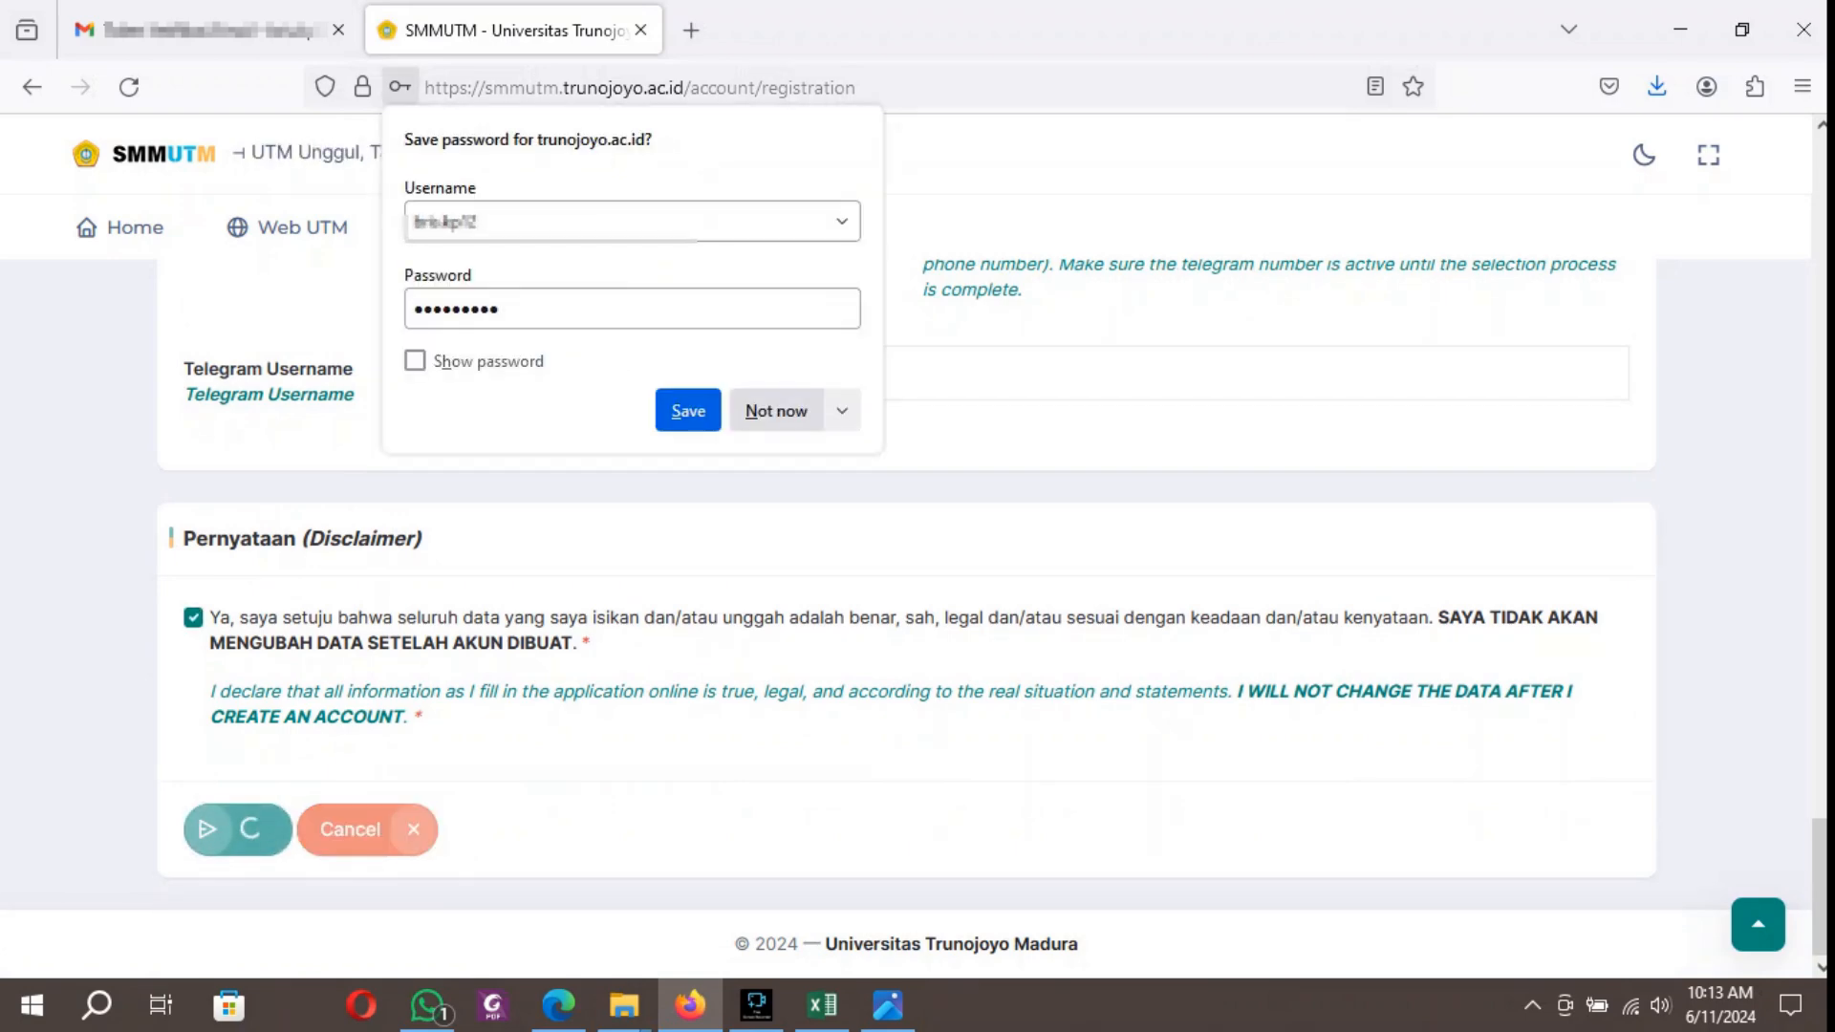
click(776, 411)
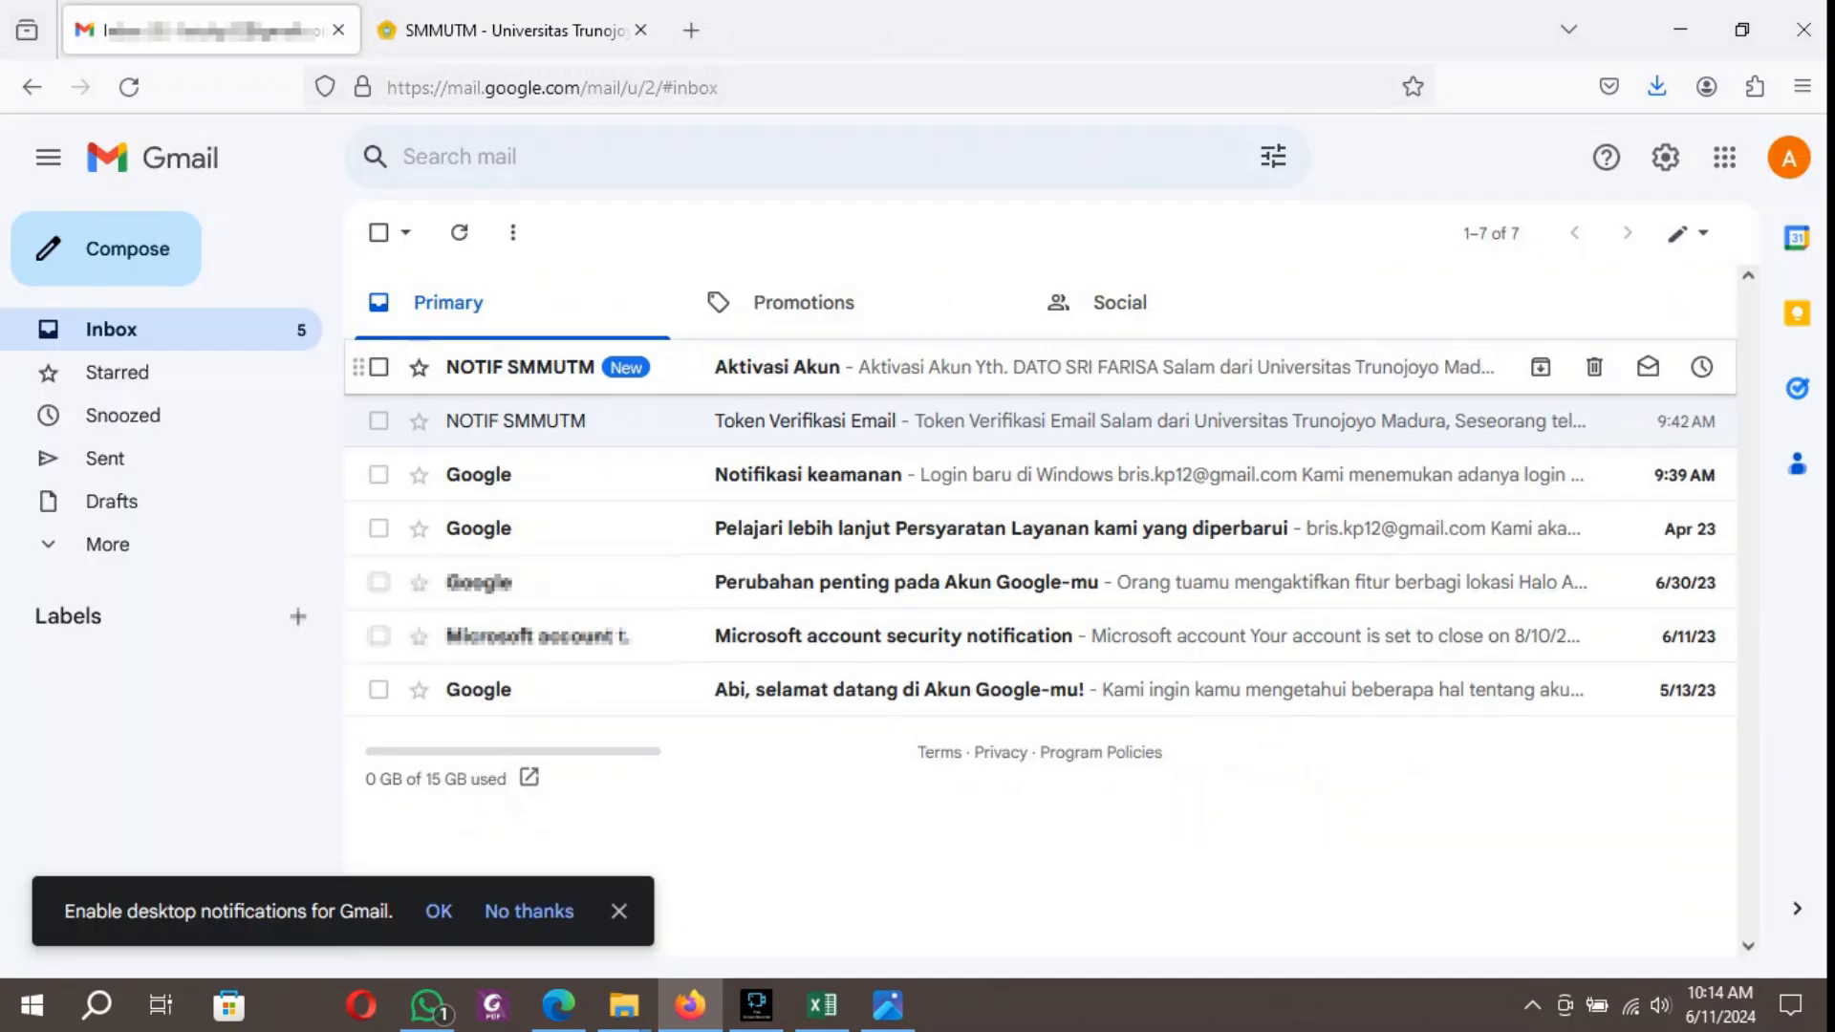
Switch to the Gmail inbox, open the Aktivasi Akun message from NOTIF SMMUTM and follow its account activation link.
click(1572, 369)
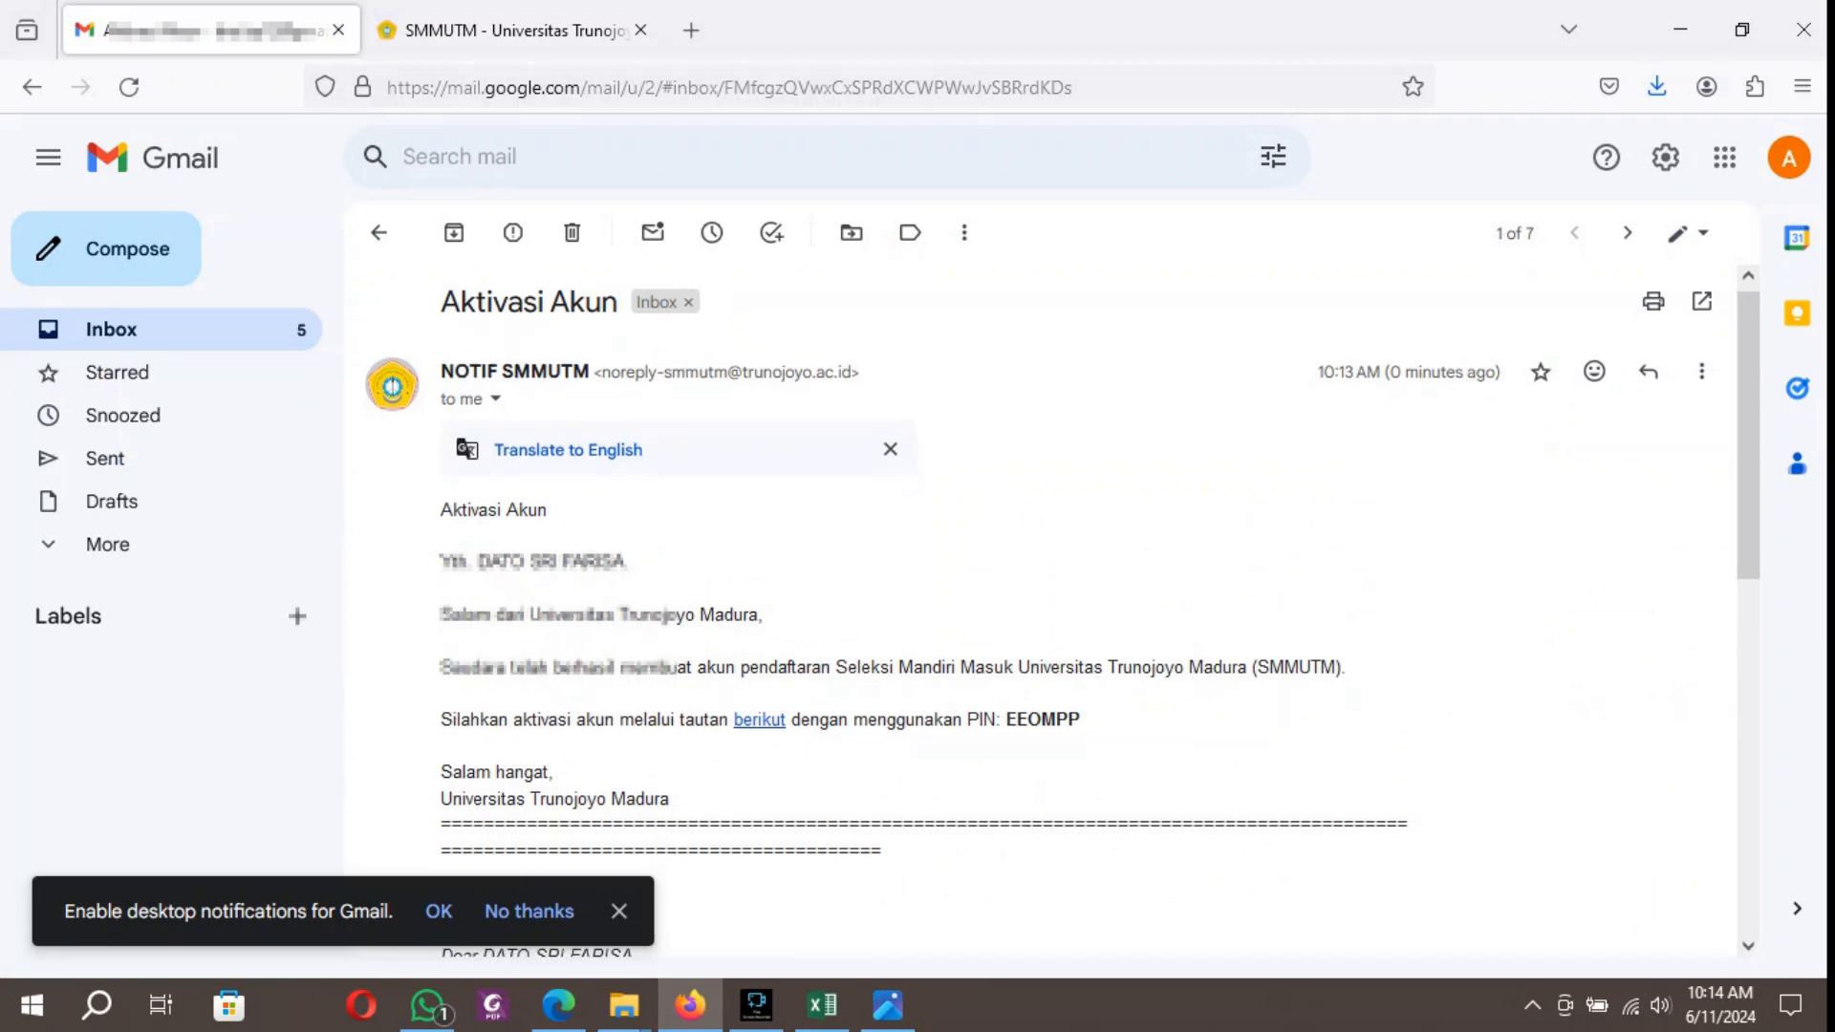
scroll(1571, 411, down, 2)
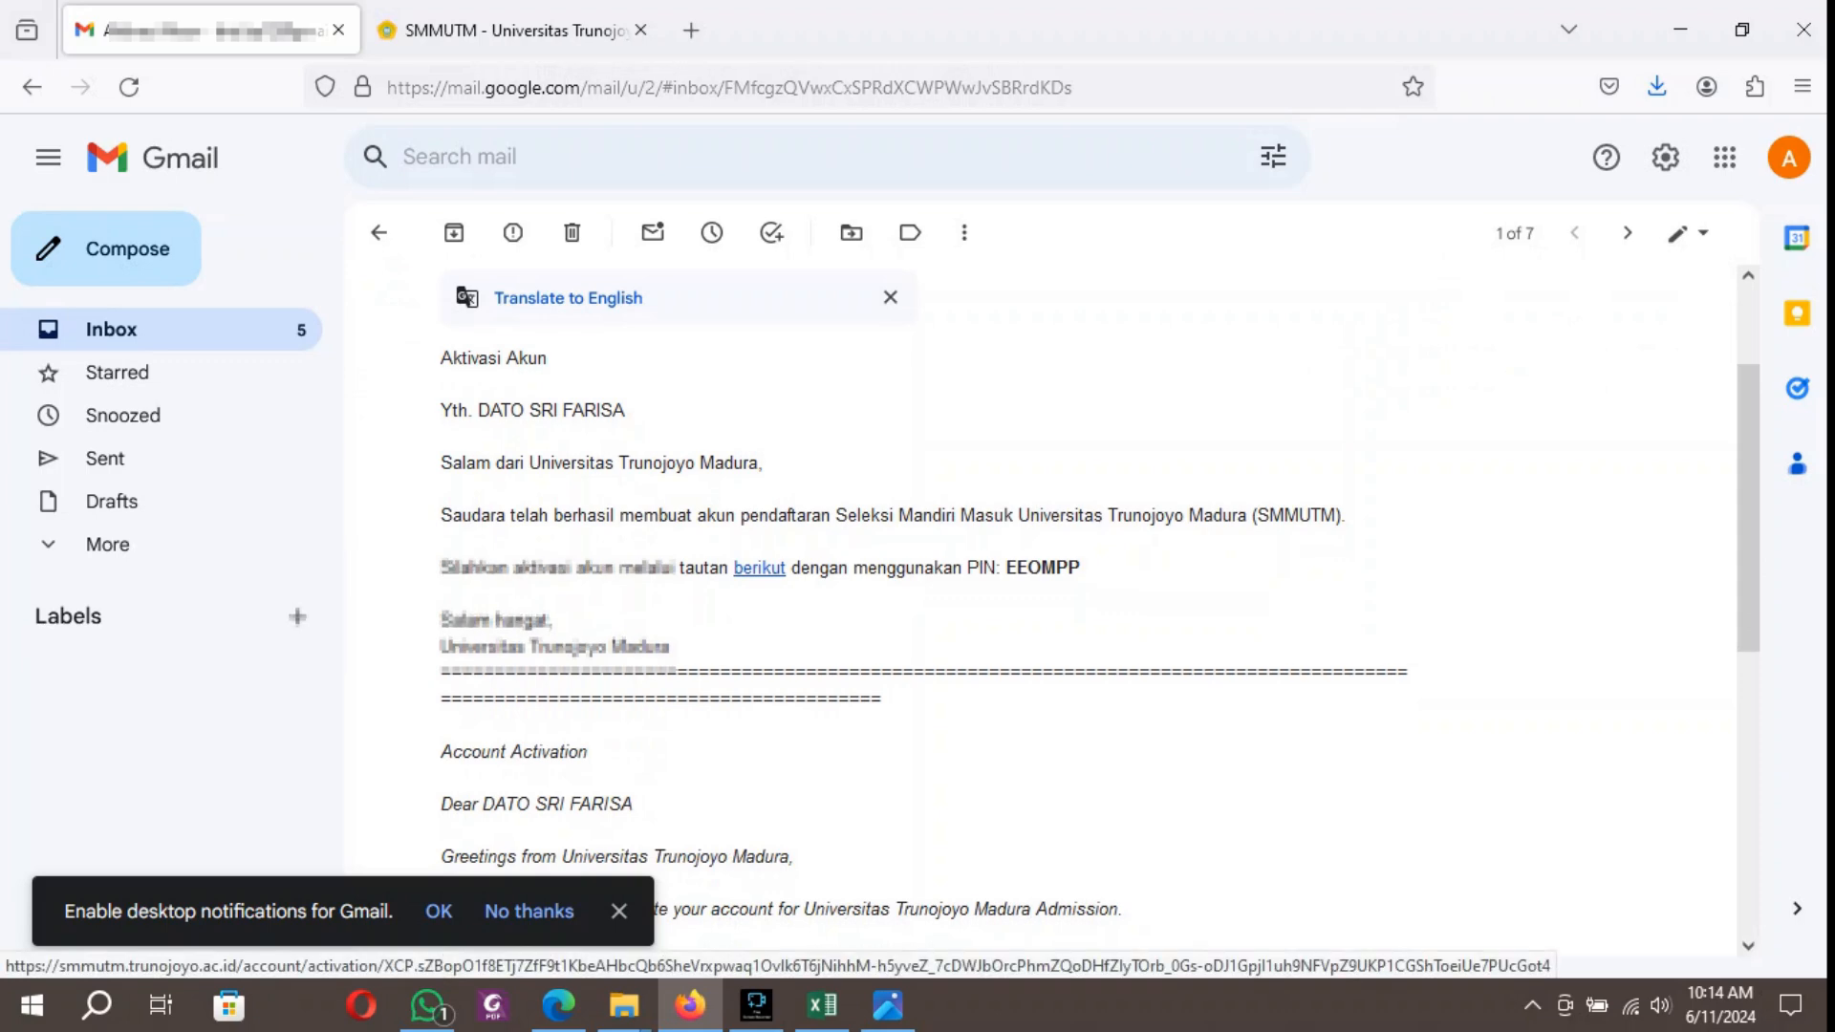
click(759, 568)
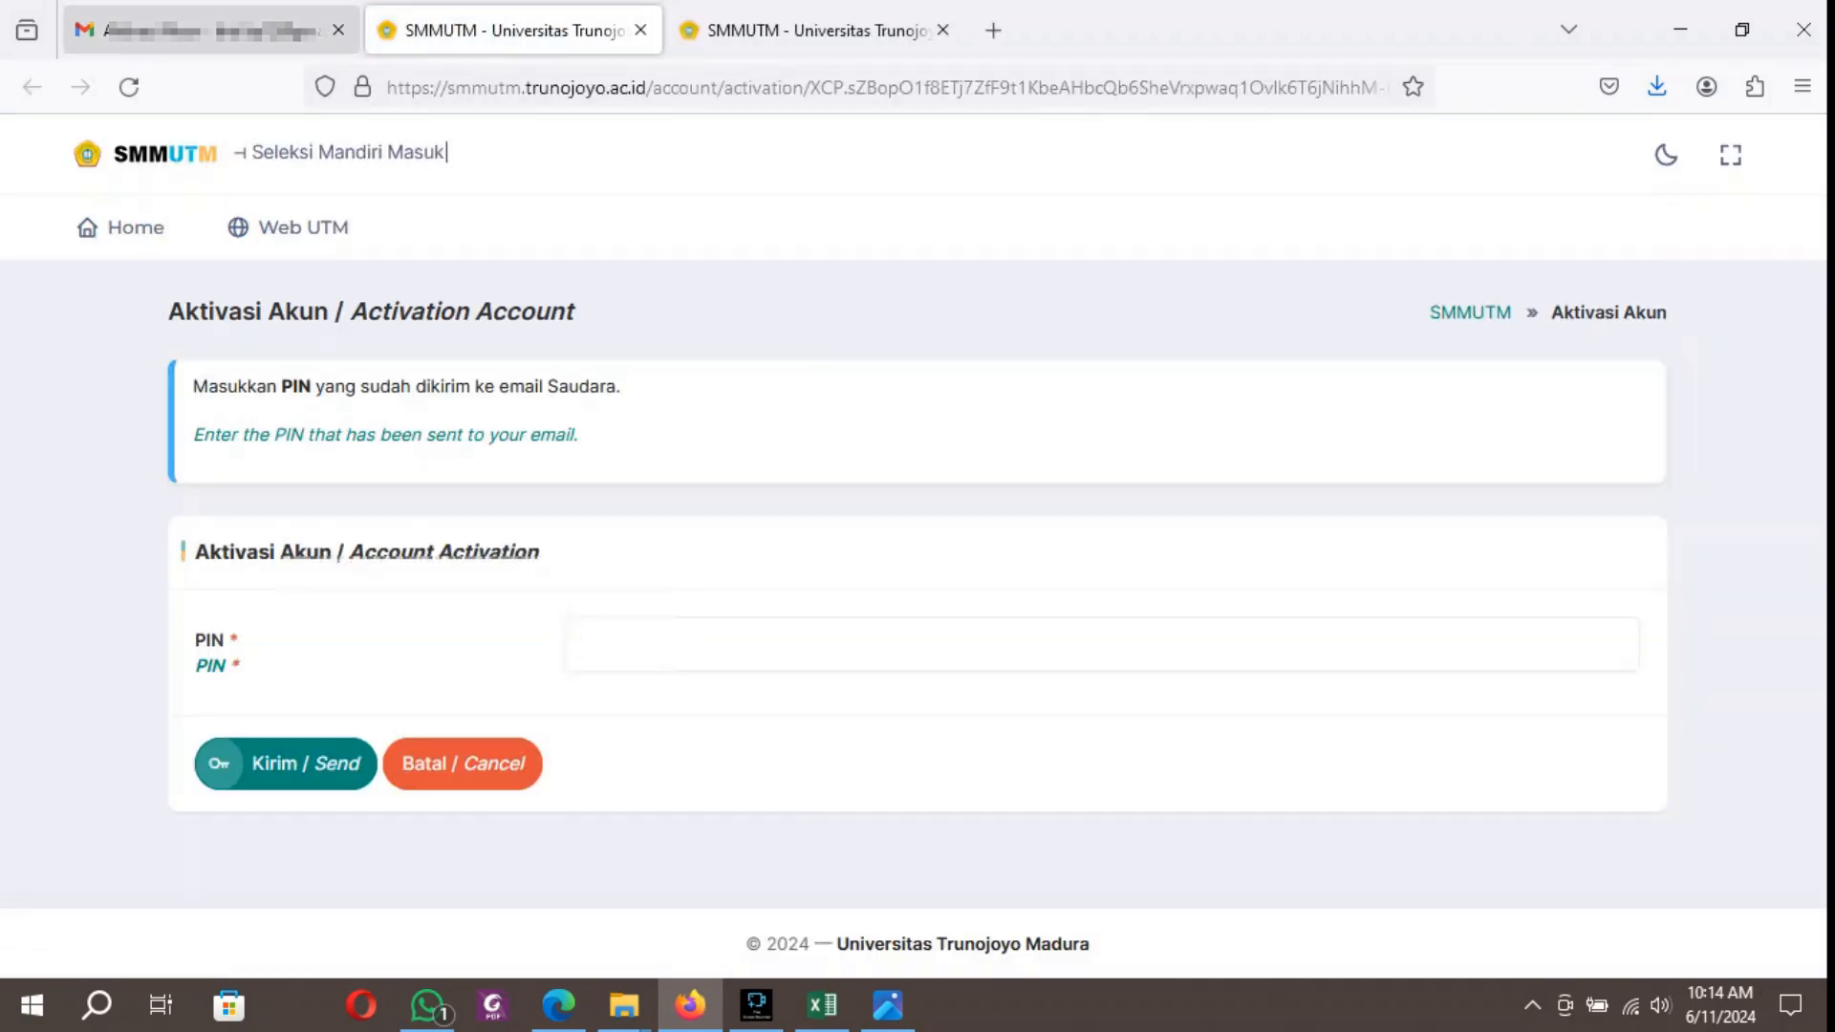
Copy the activation PIN from the email into the account activation form and submit it, closing the leftover registration page.
click(211, 31)
drag(1082, 568, 1004, 567)
key(ctrl+c)
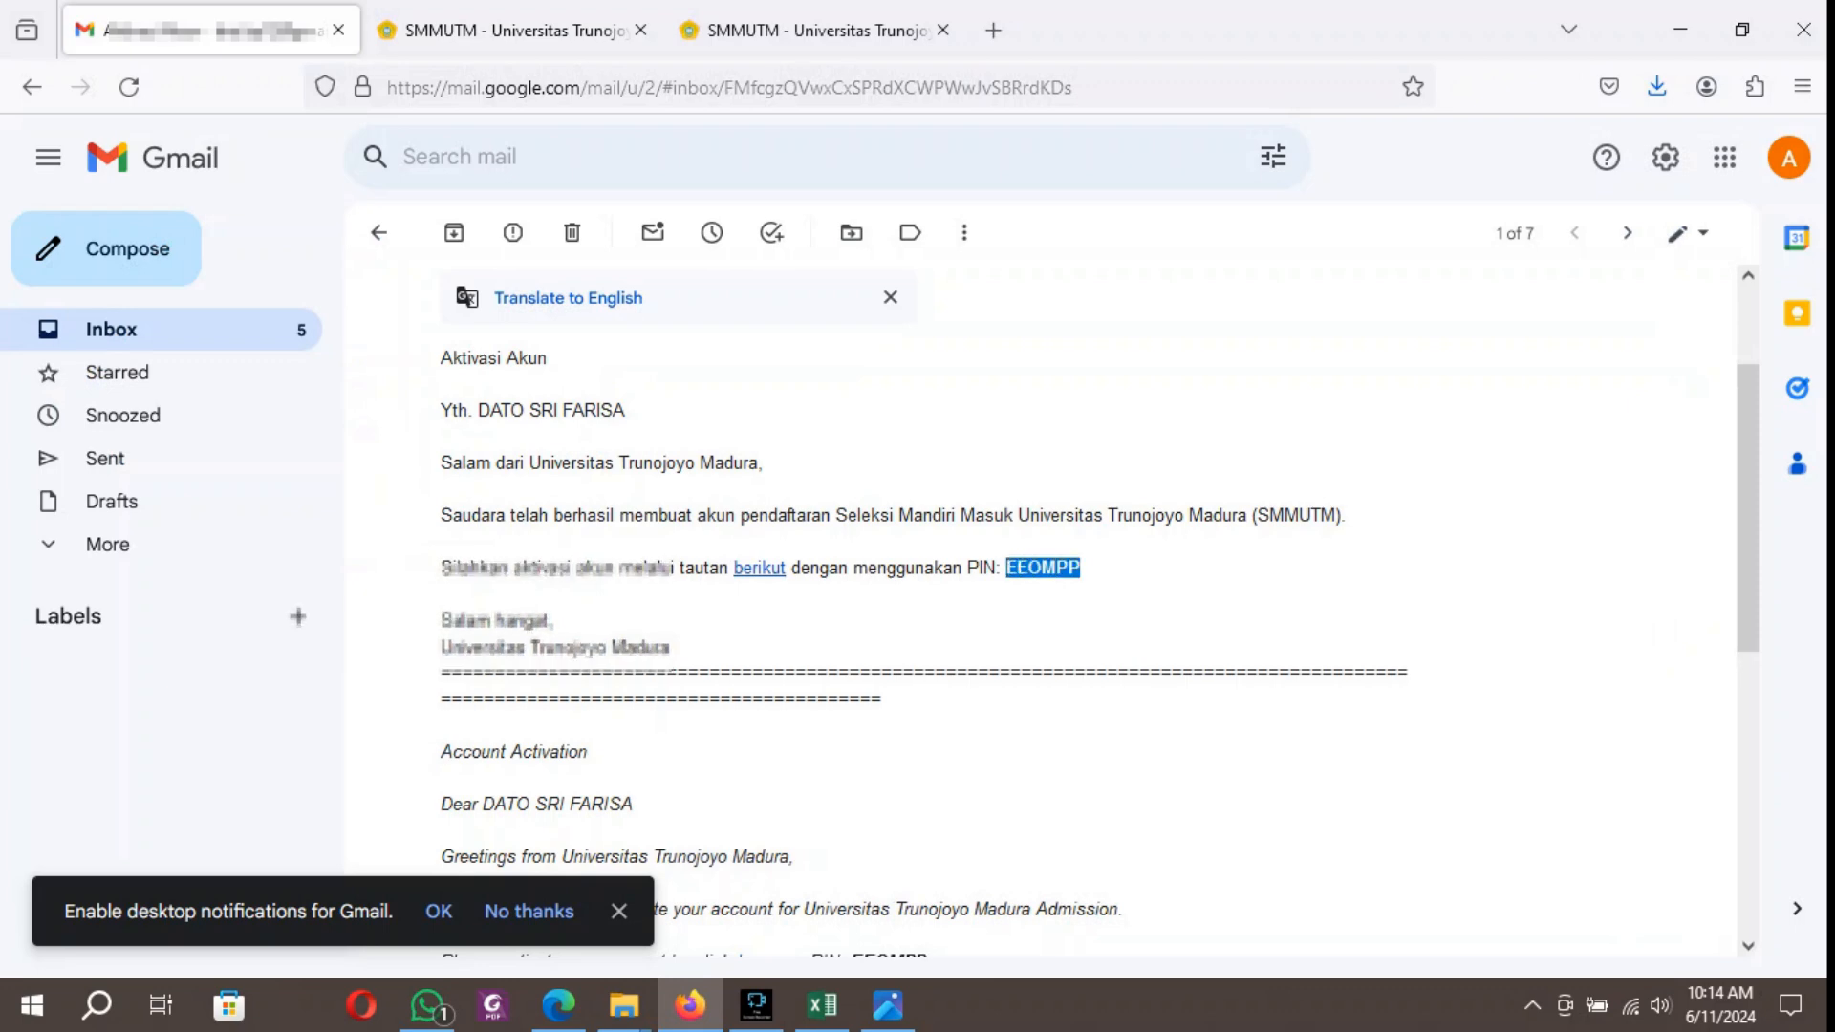
click(514, 30)
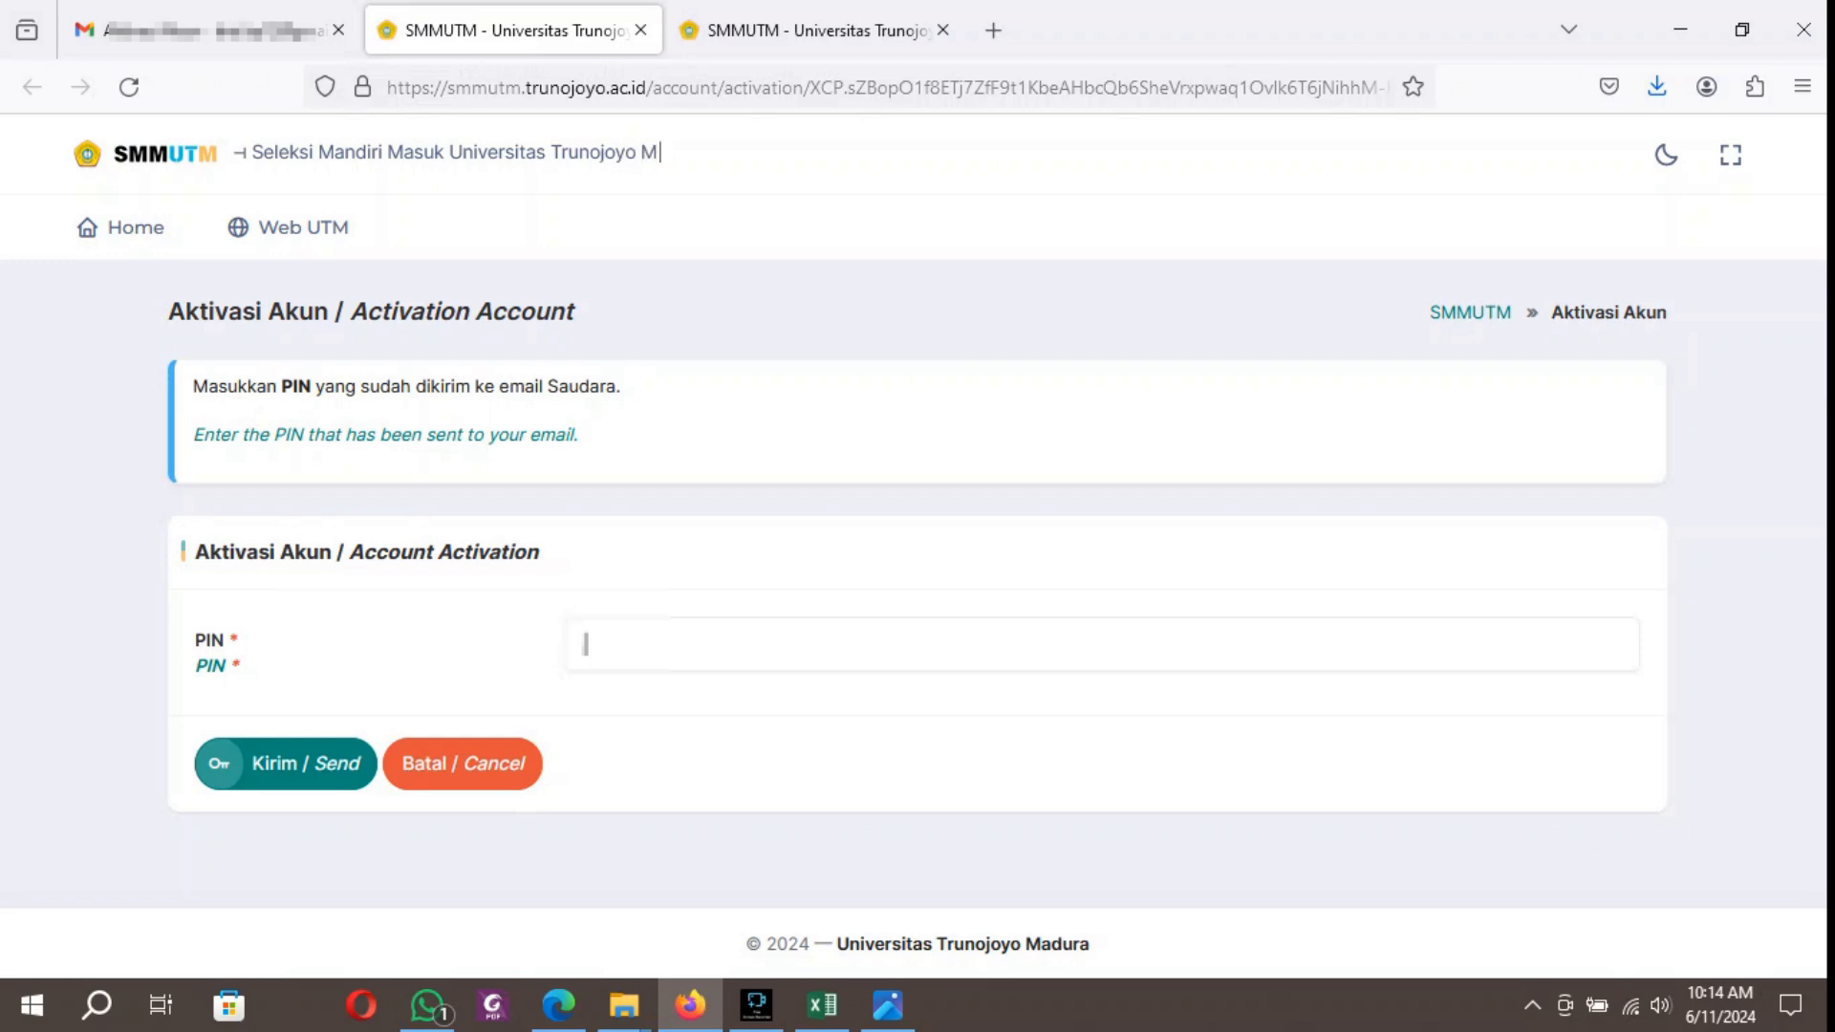
key(ctrl+v)
click(943, 30)
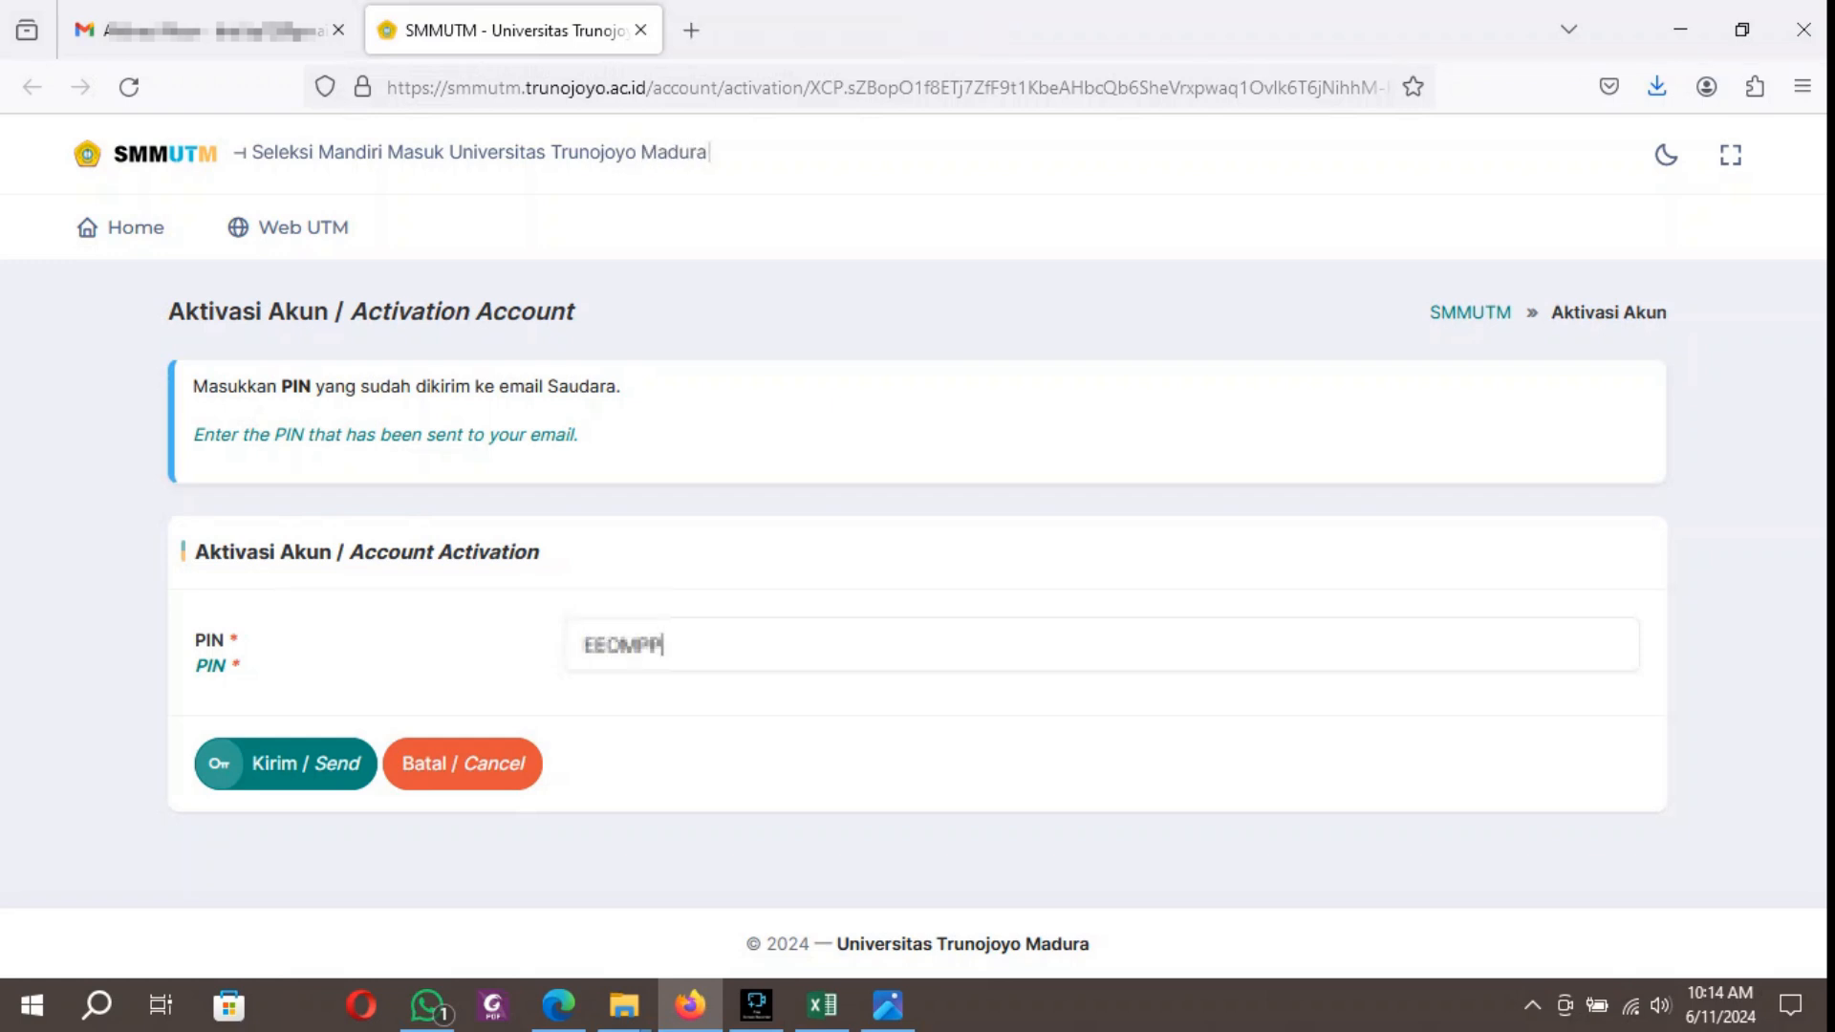
click(286, 764)
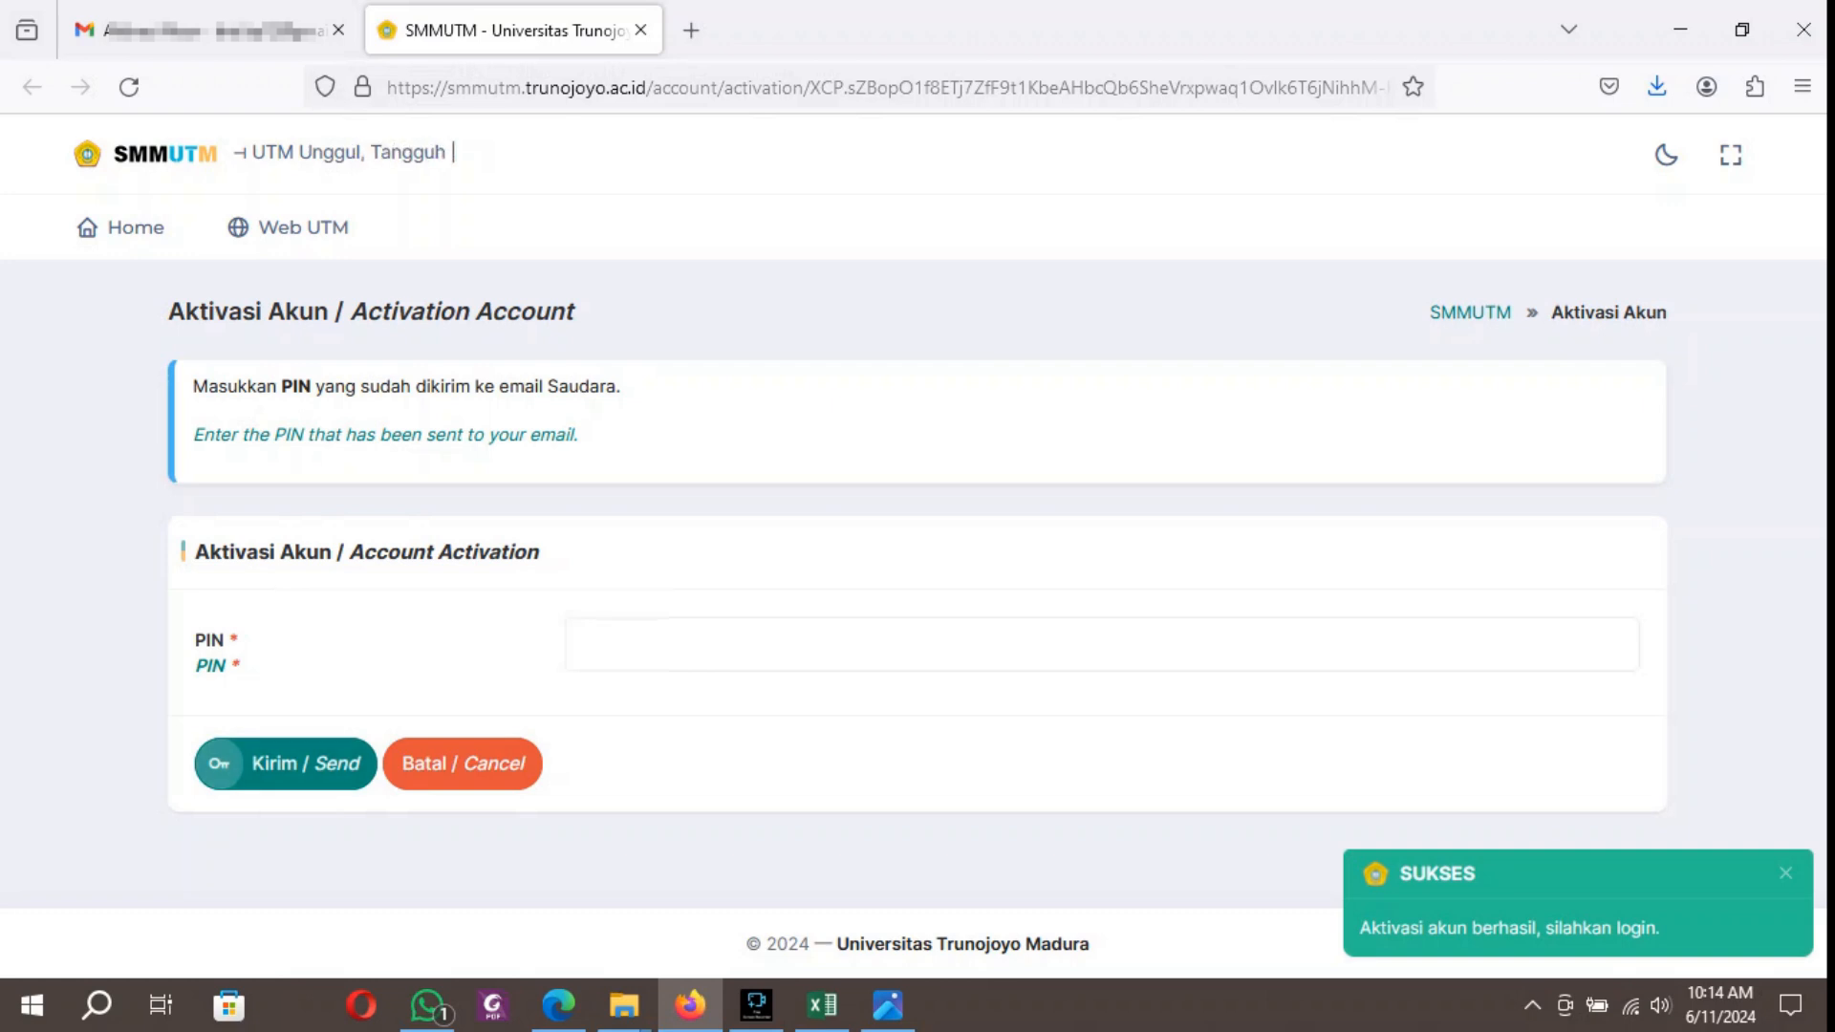
Return to the SMMUTM home page and enter the applicant's email address in the login form.
click(131, 228)
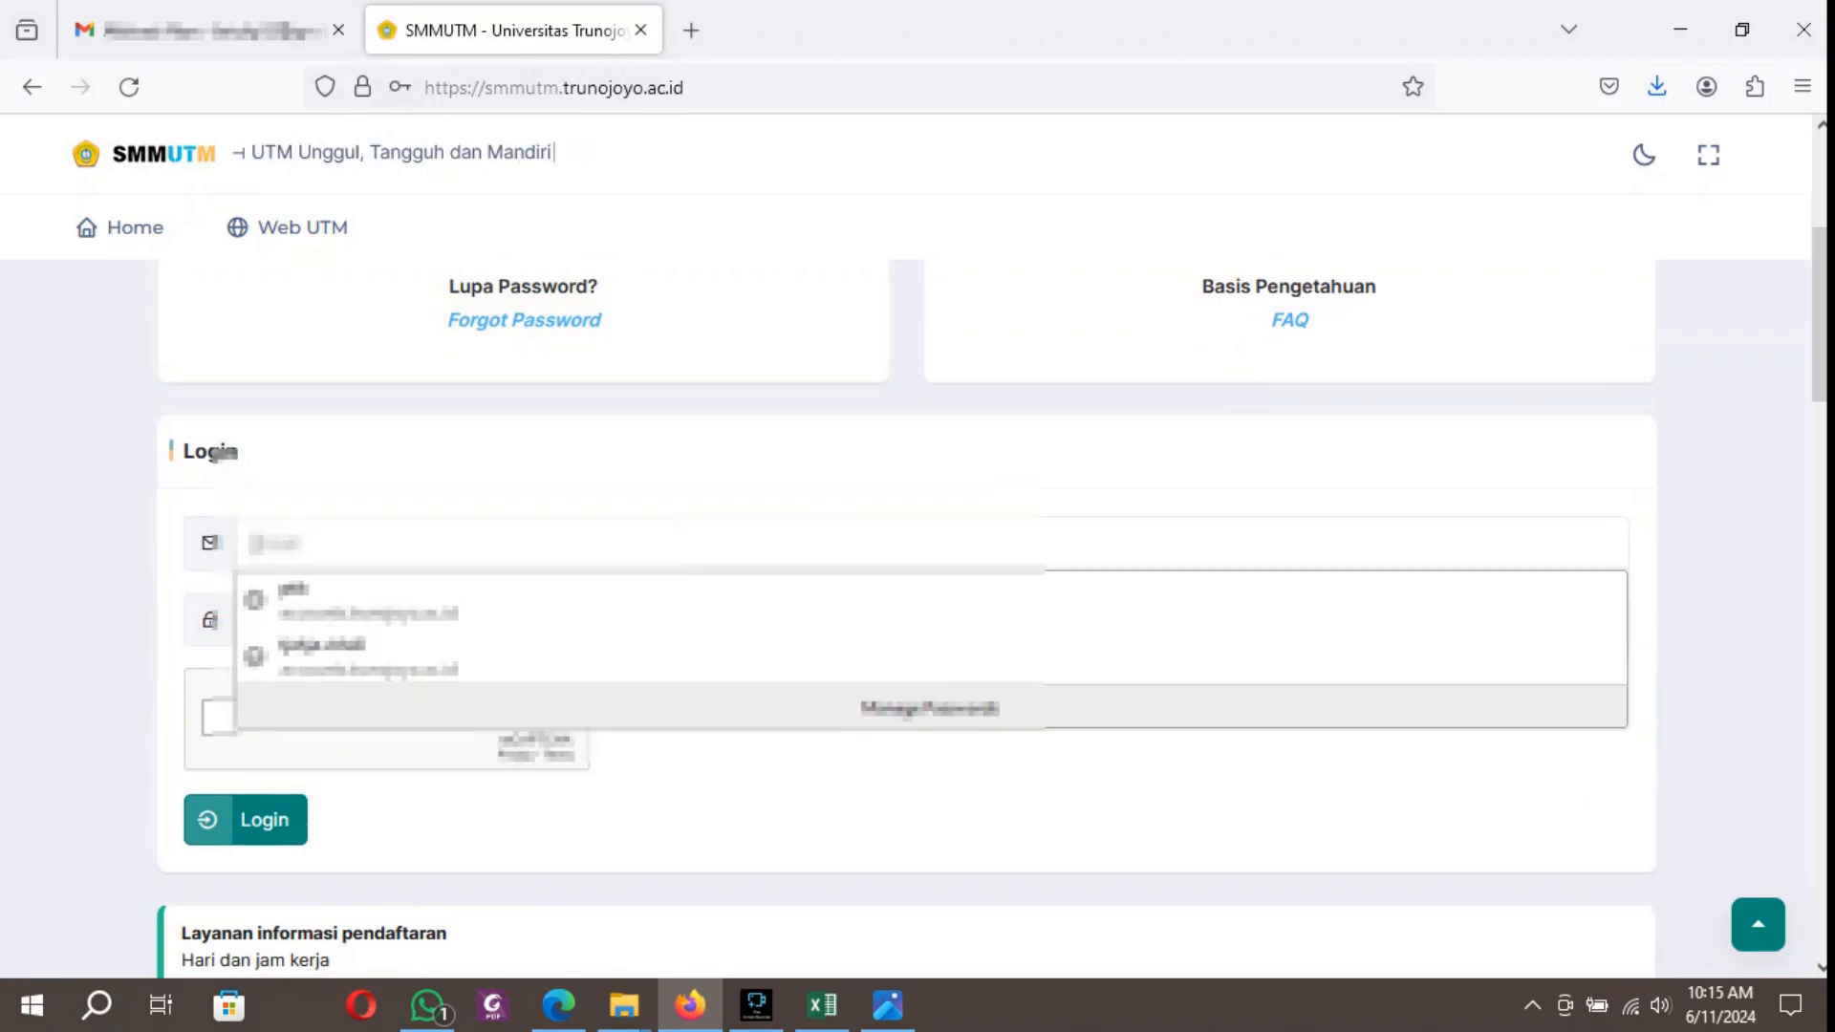
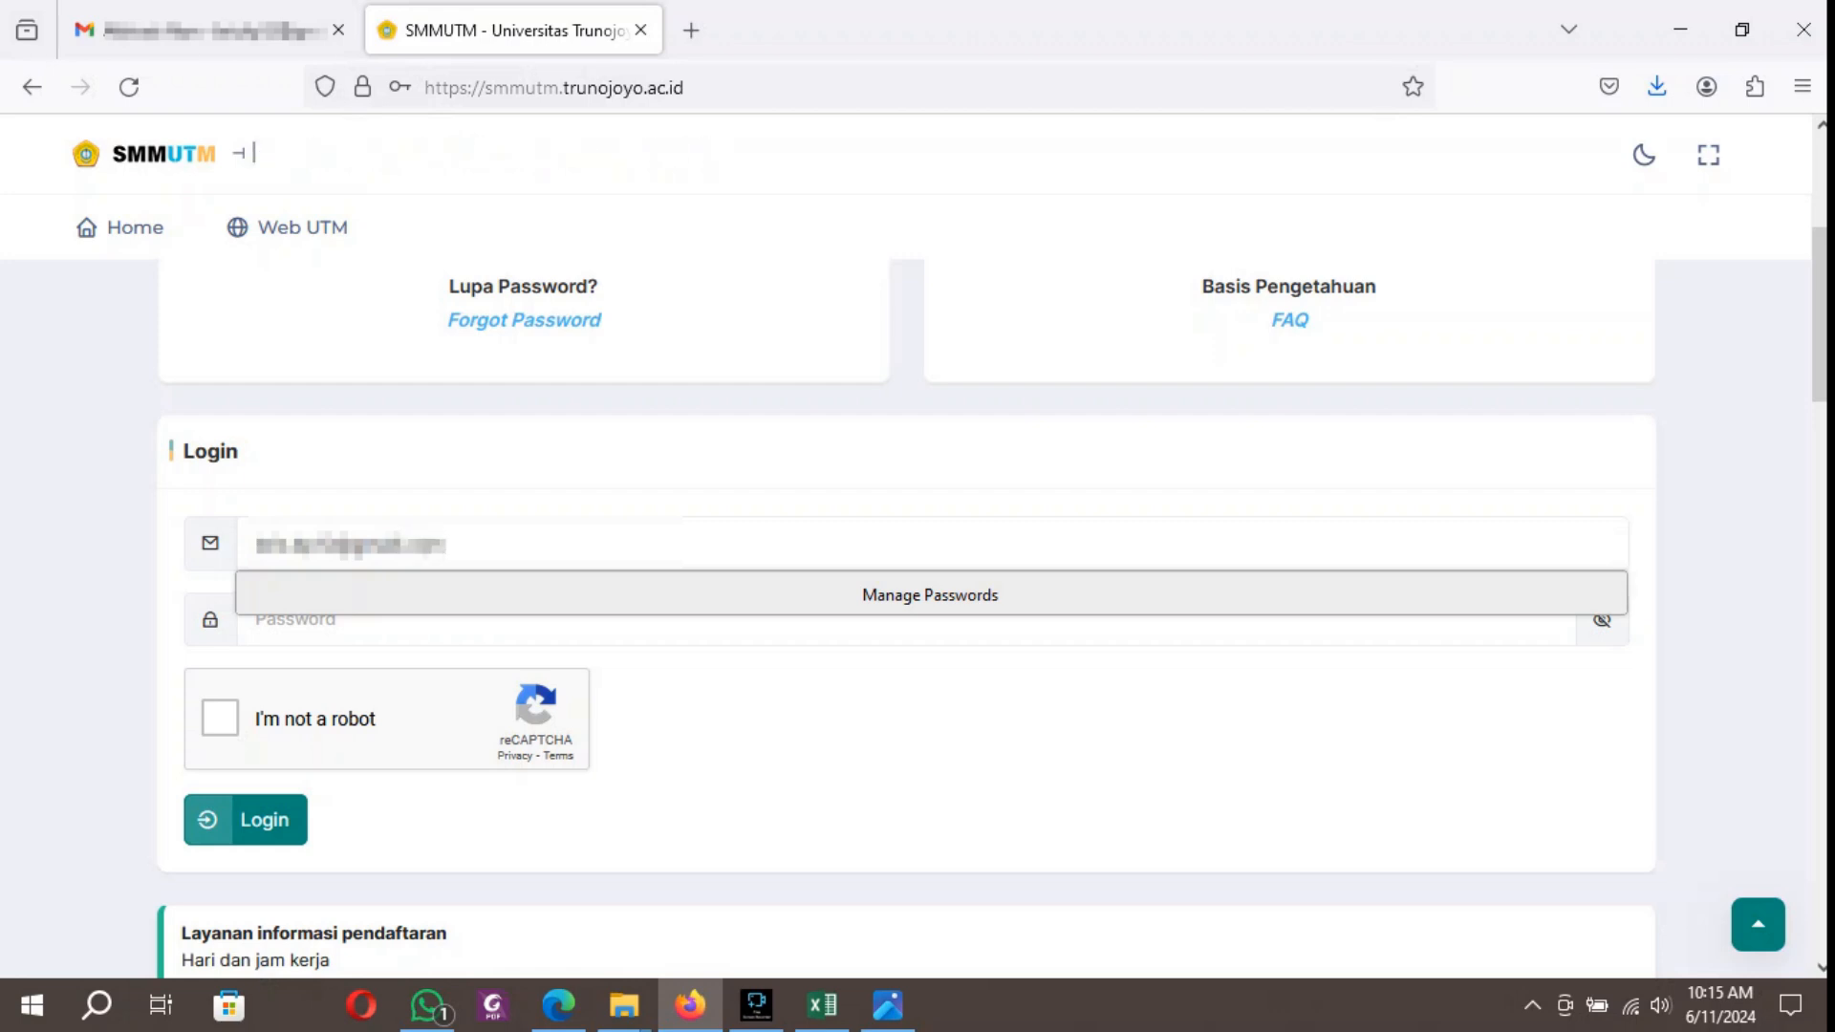
key(Tab)
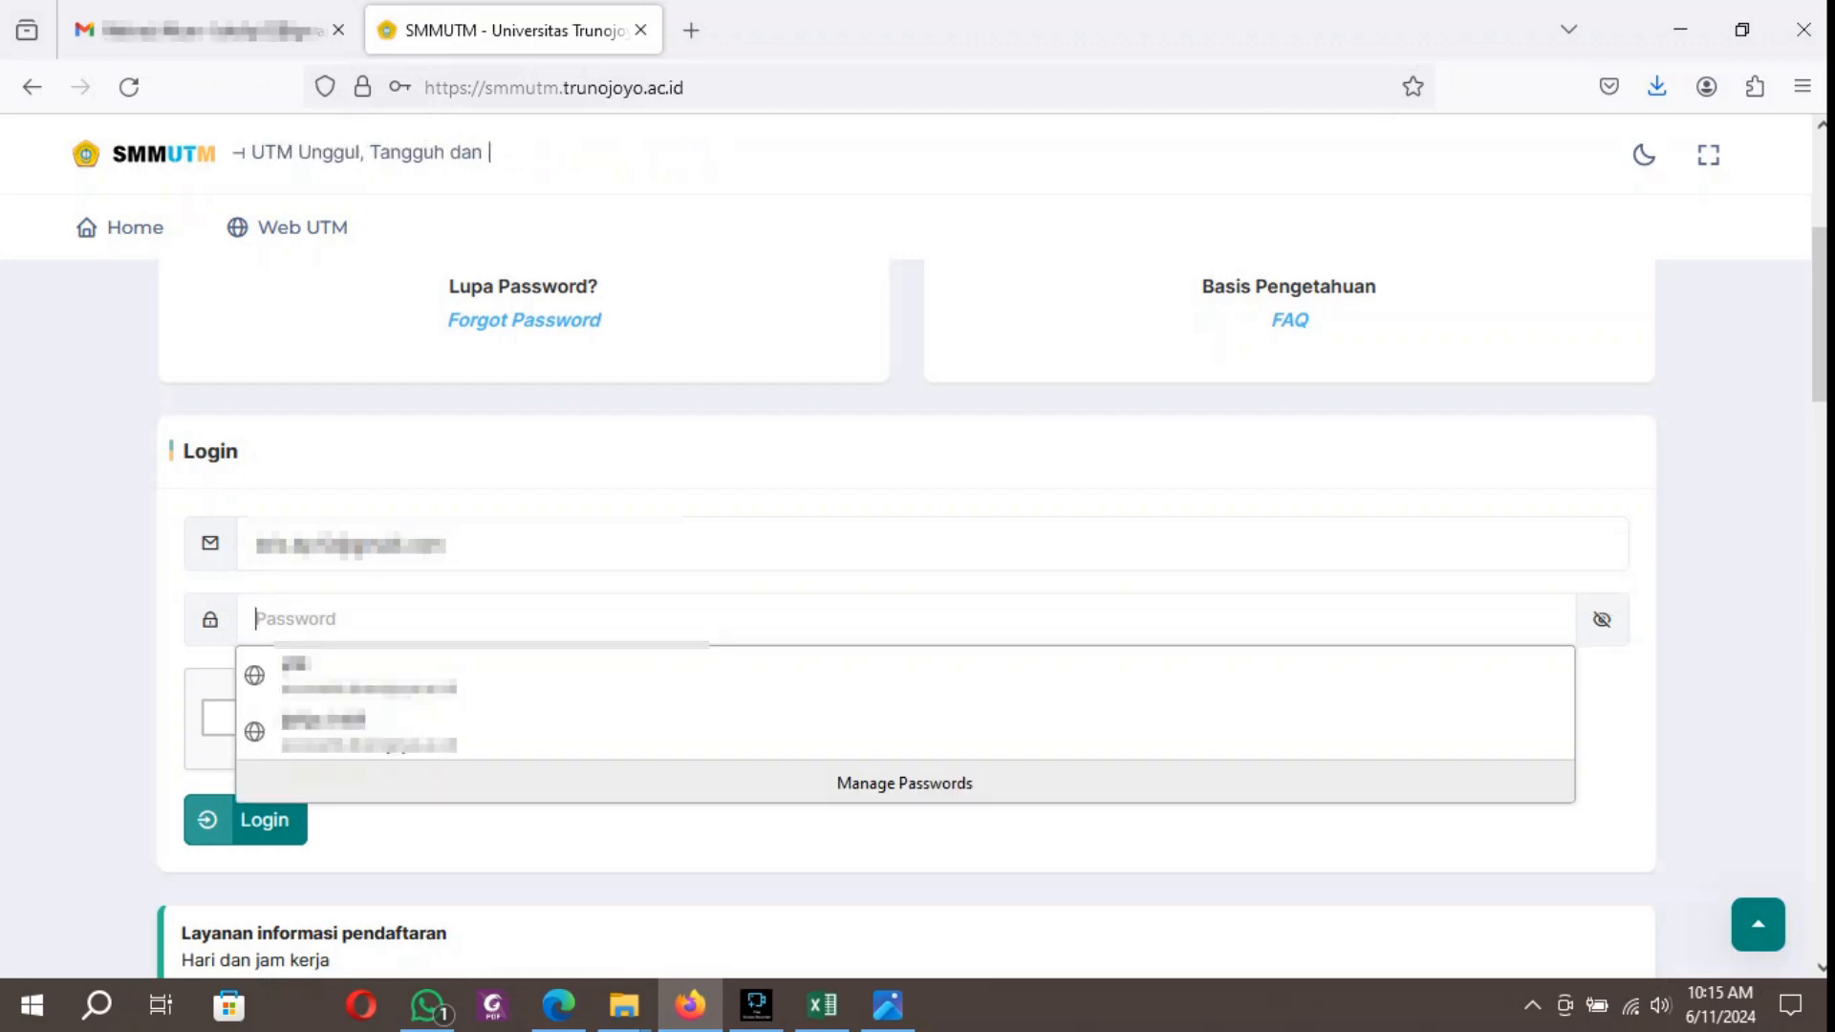
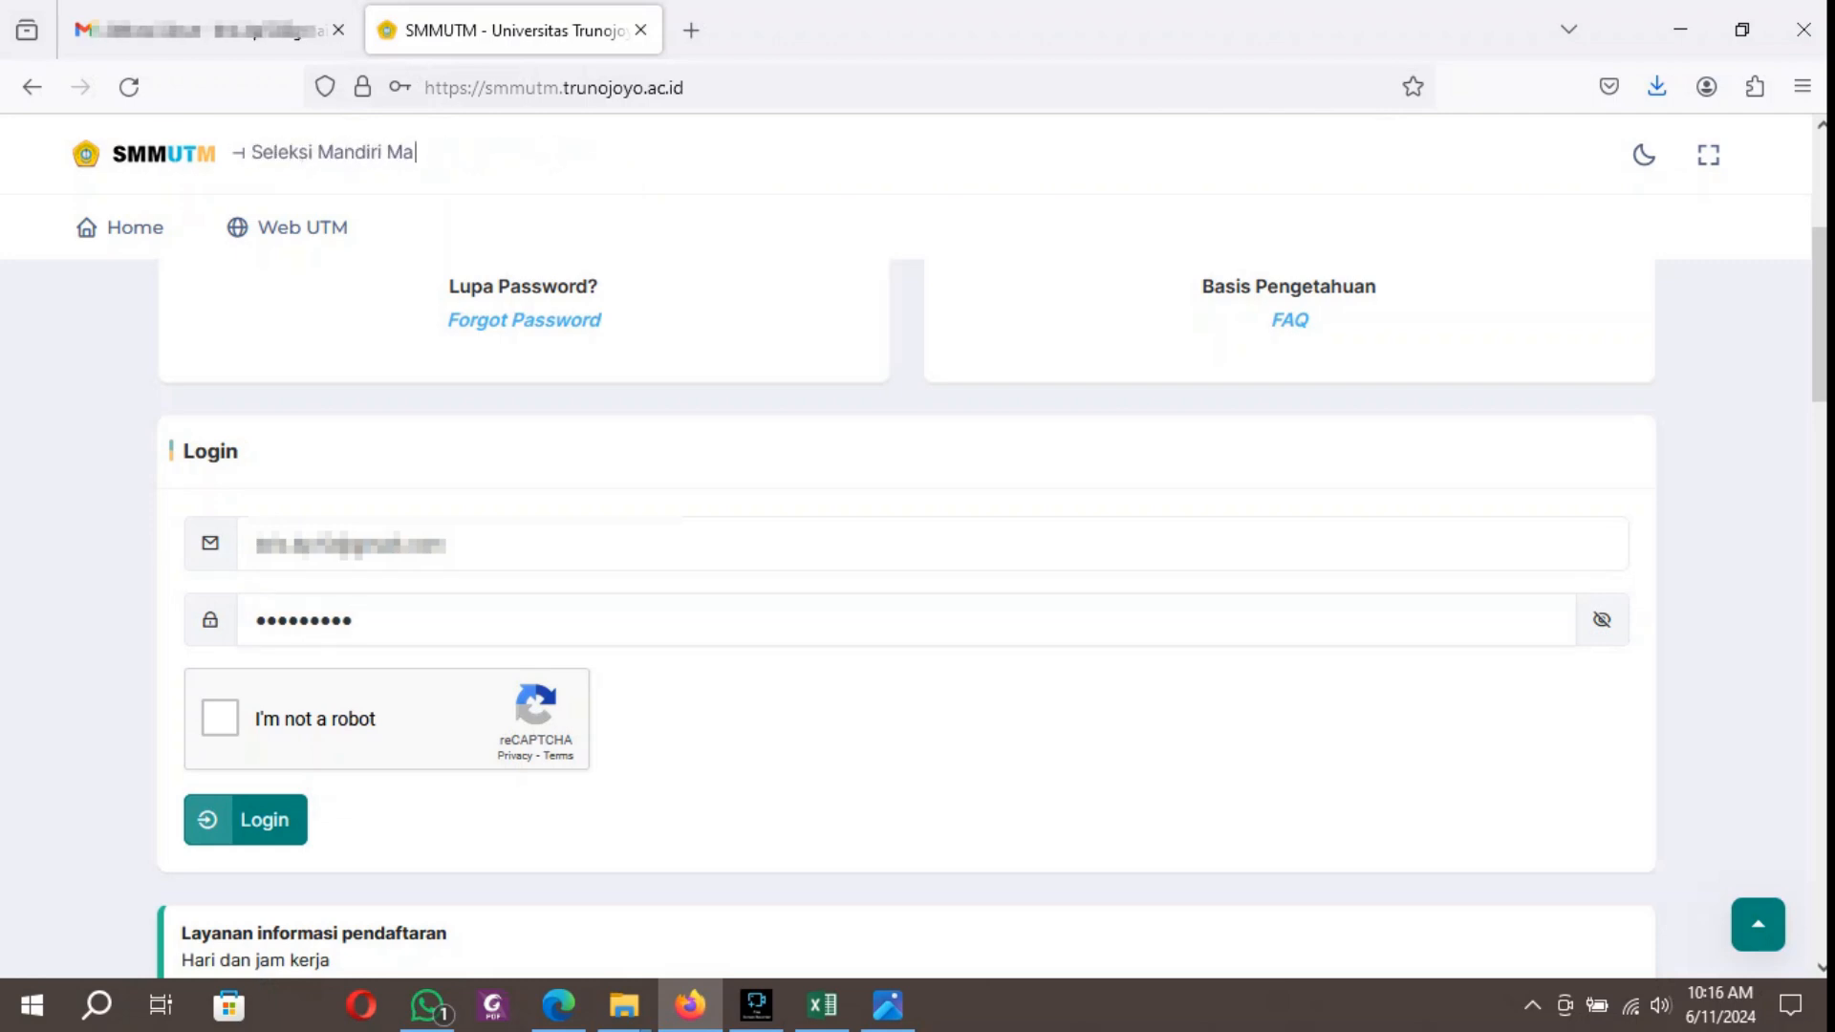
Enter the account password in the login form, complete the reCAPTCHA check and log in.
click(1602, 620)
click(1602, 620)
click(220, 717)
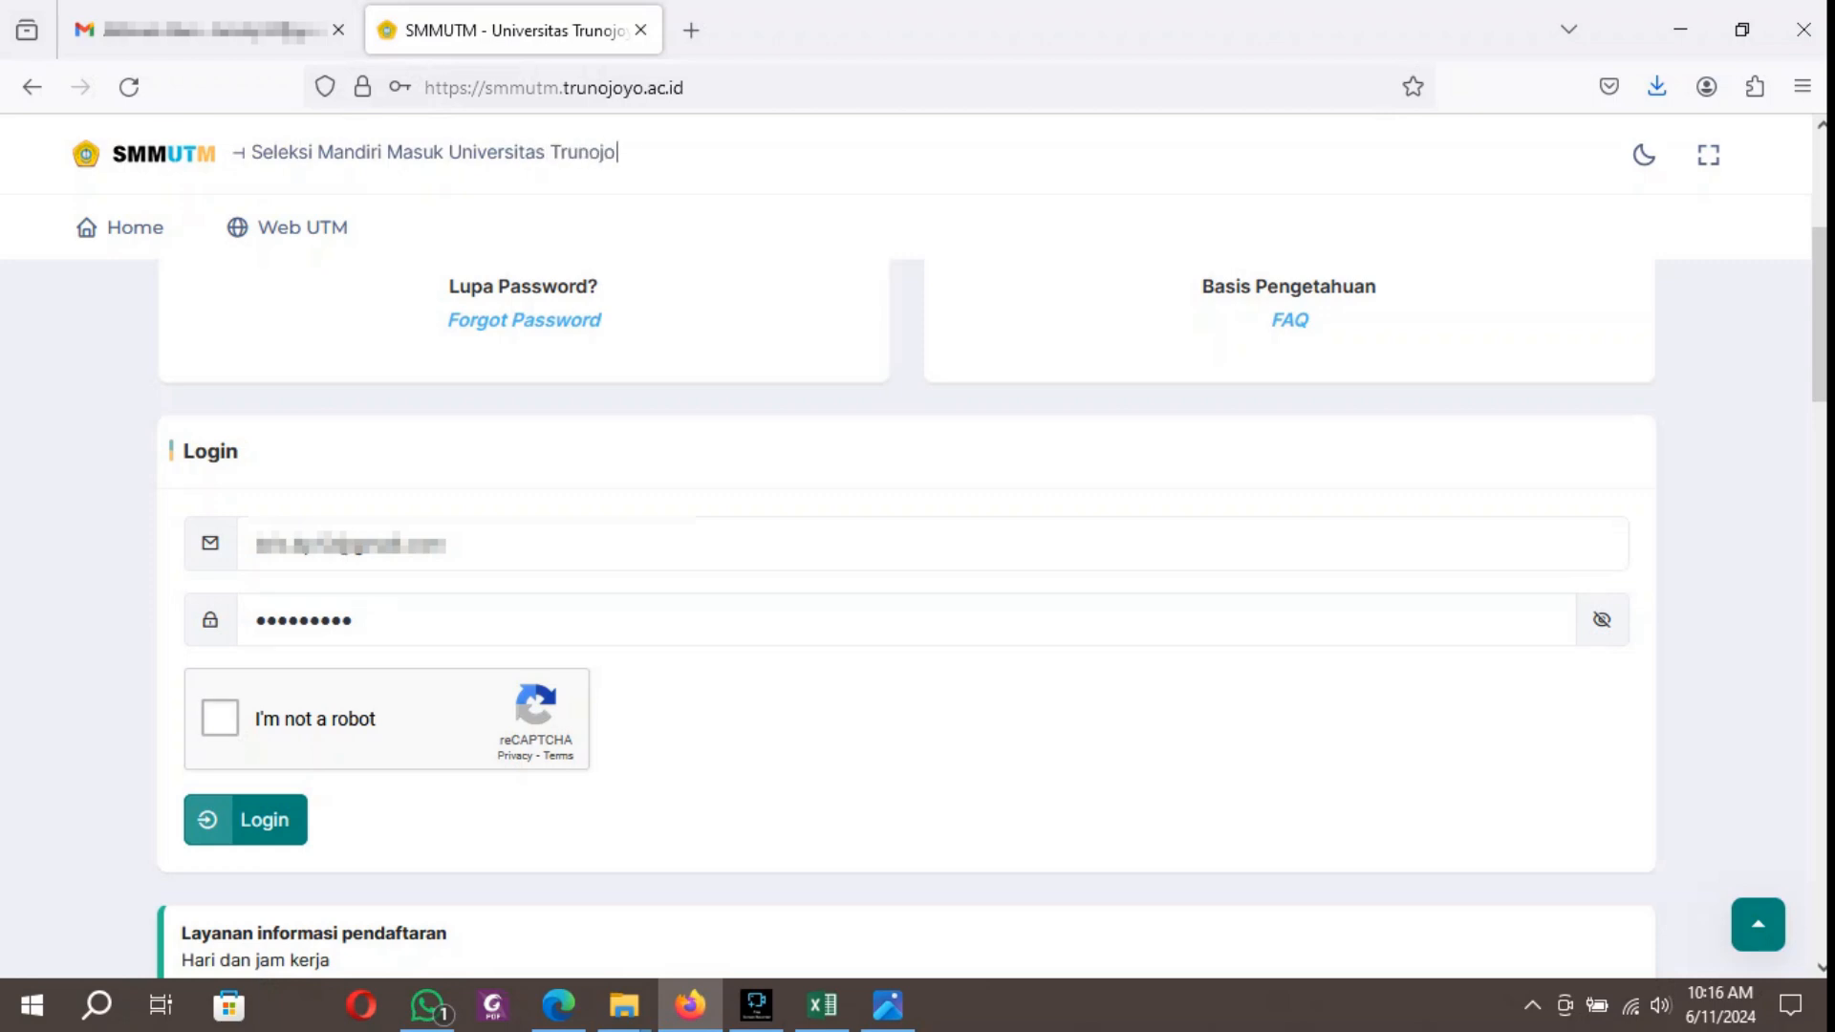
click(246, 820)
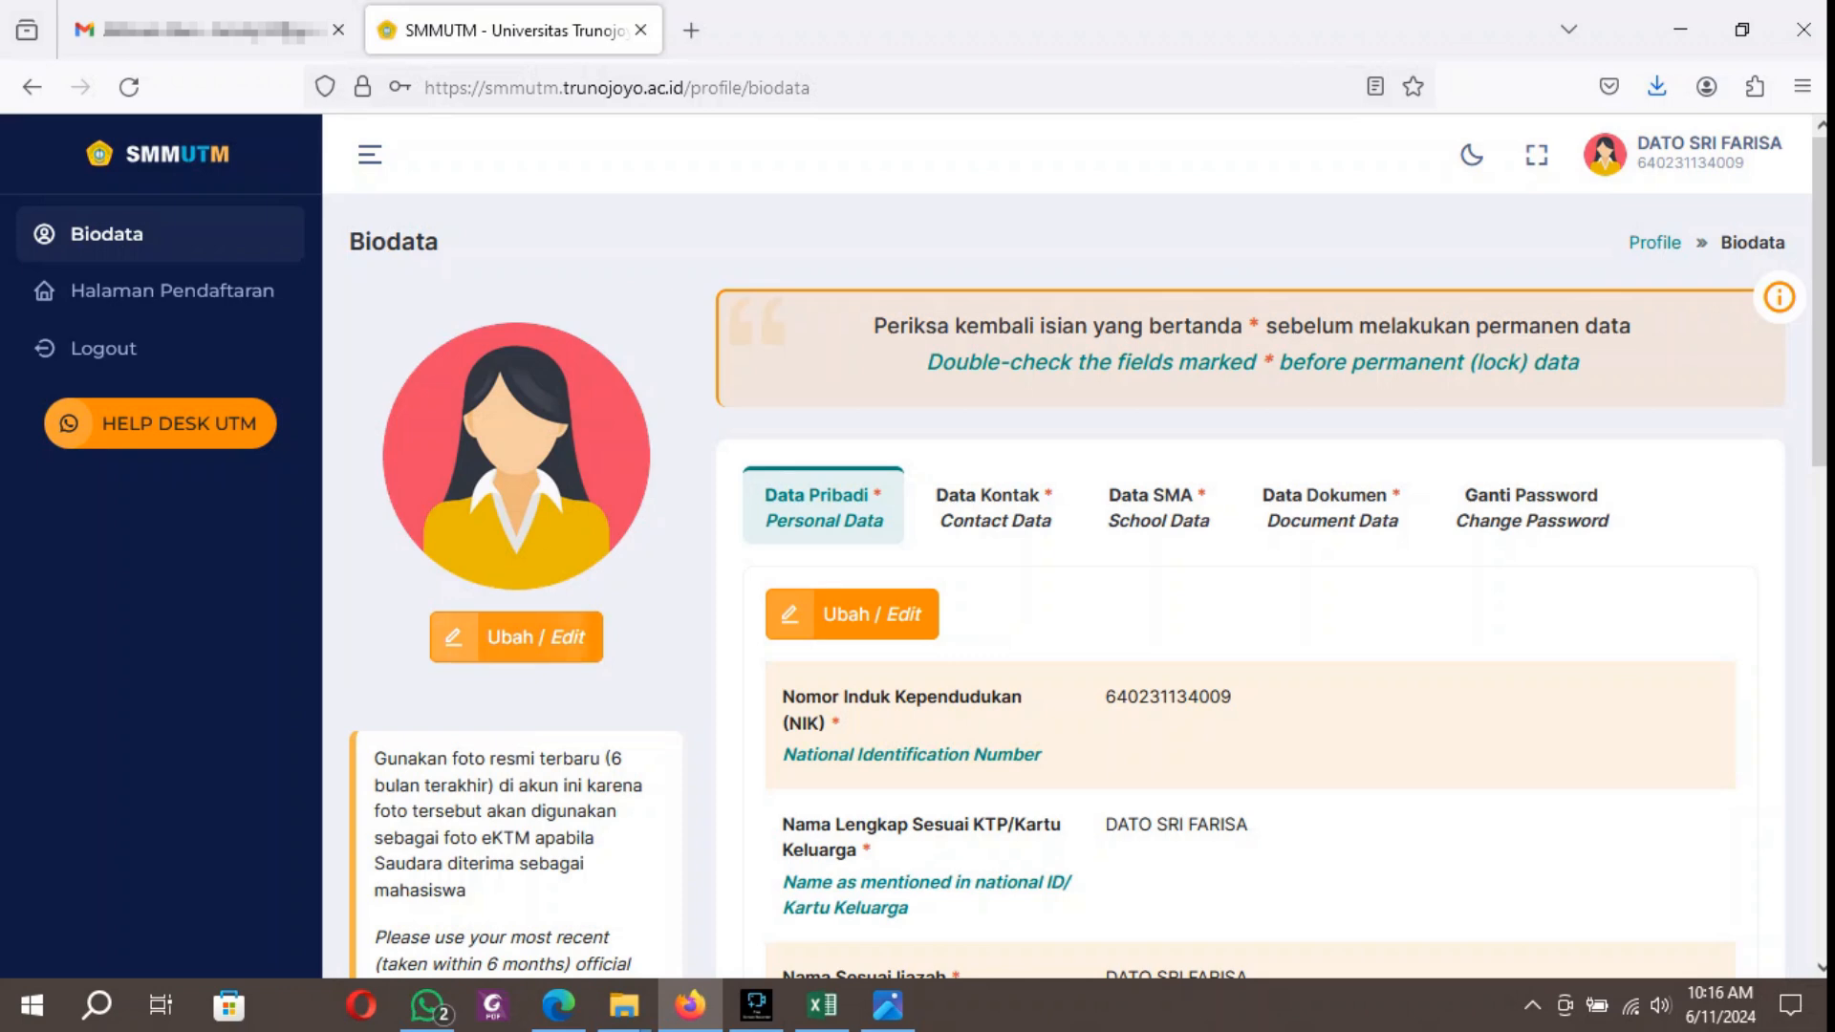
Upload b6781e00223db7c98bc675acbabf411d.jpg from Downloads as the new profile photo in the biodata.
click(516, 637)
click(463, 531)
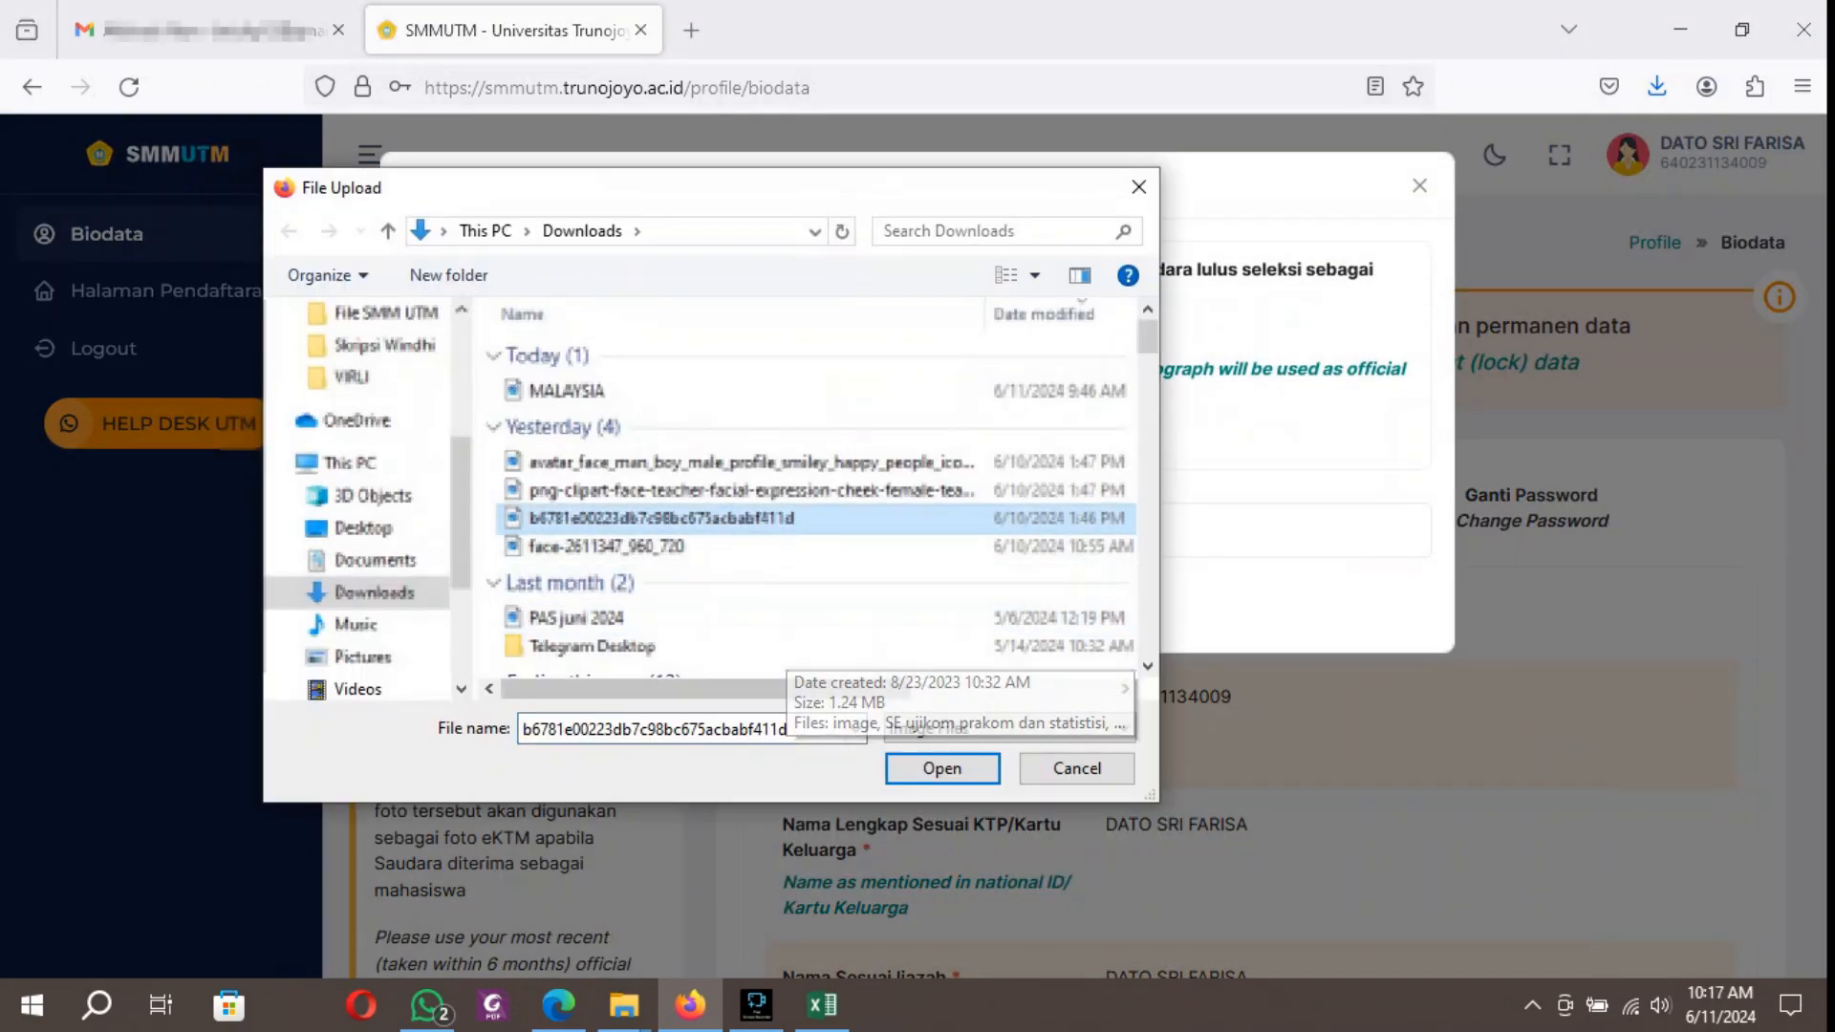
click(941, 768)
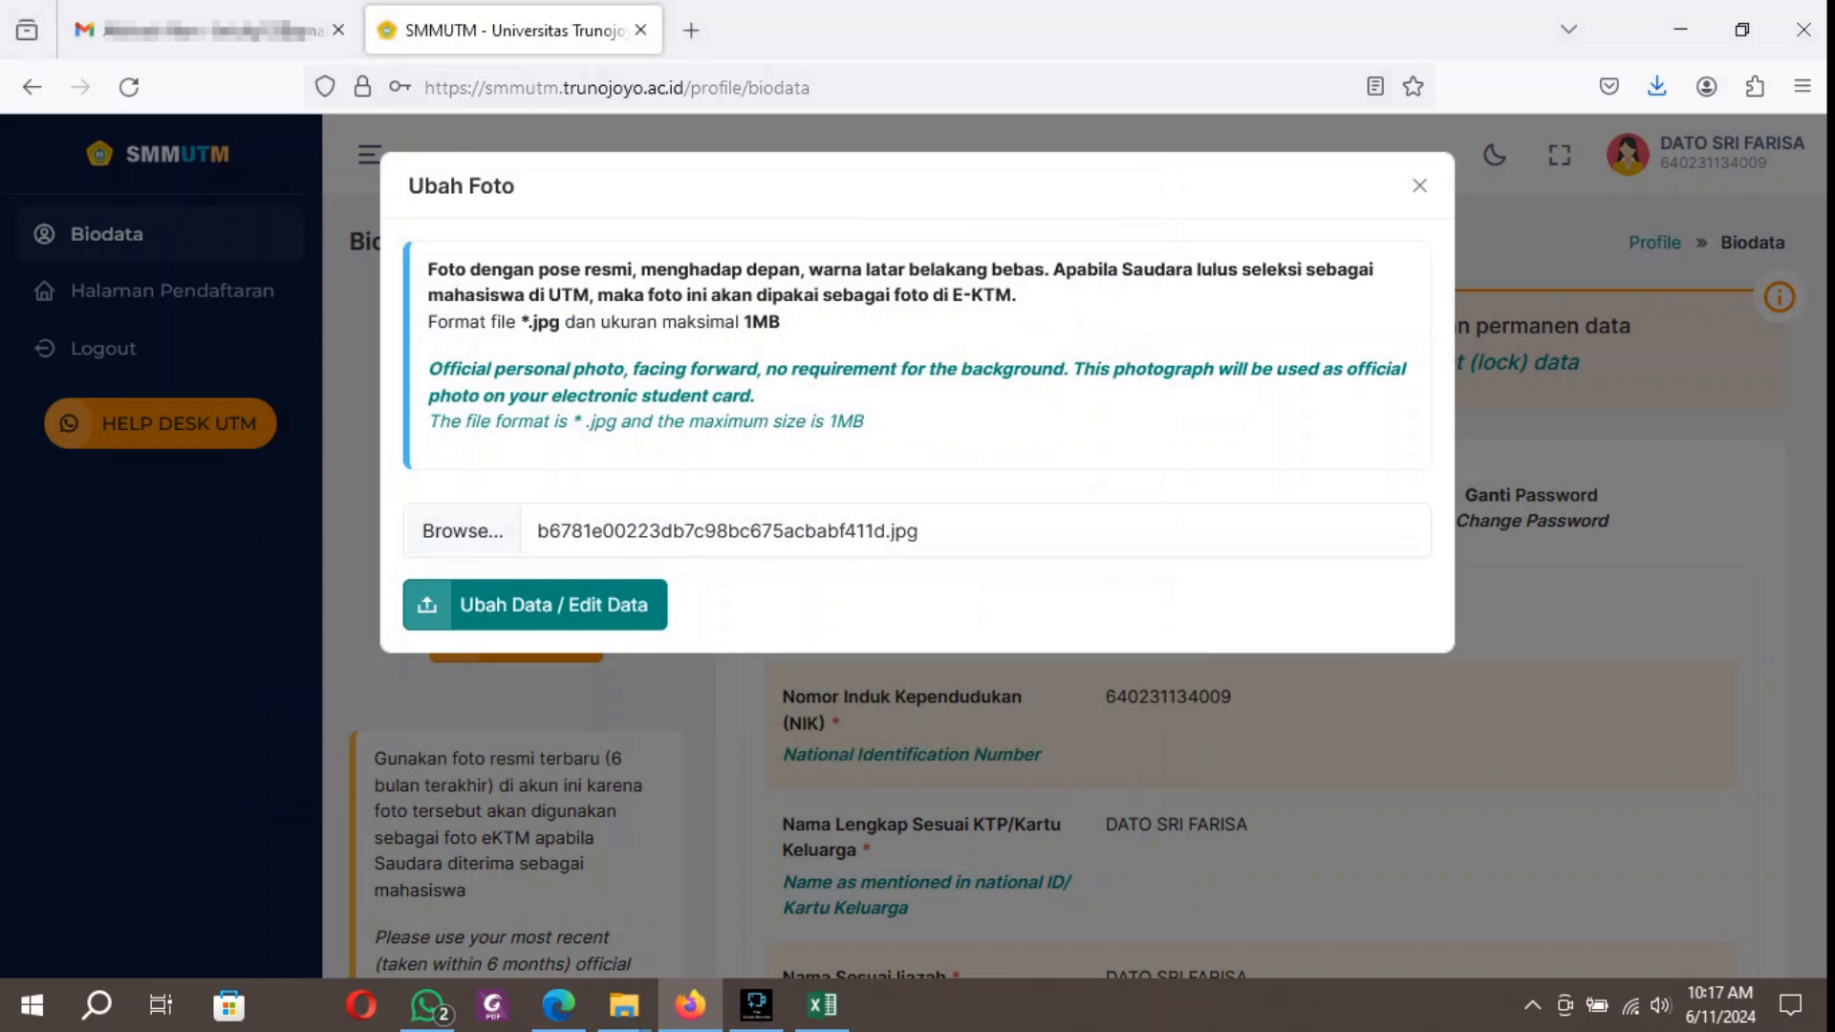
click(535, 605)
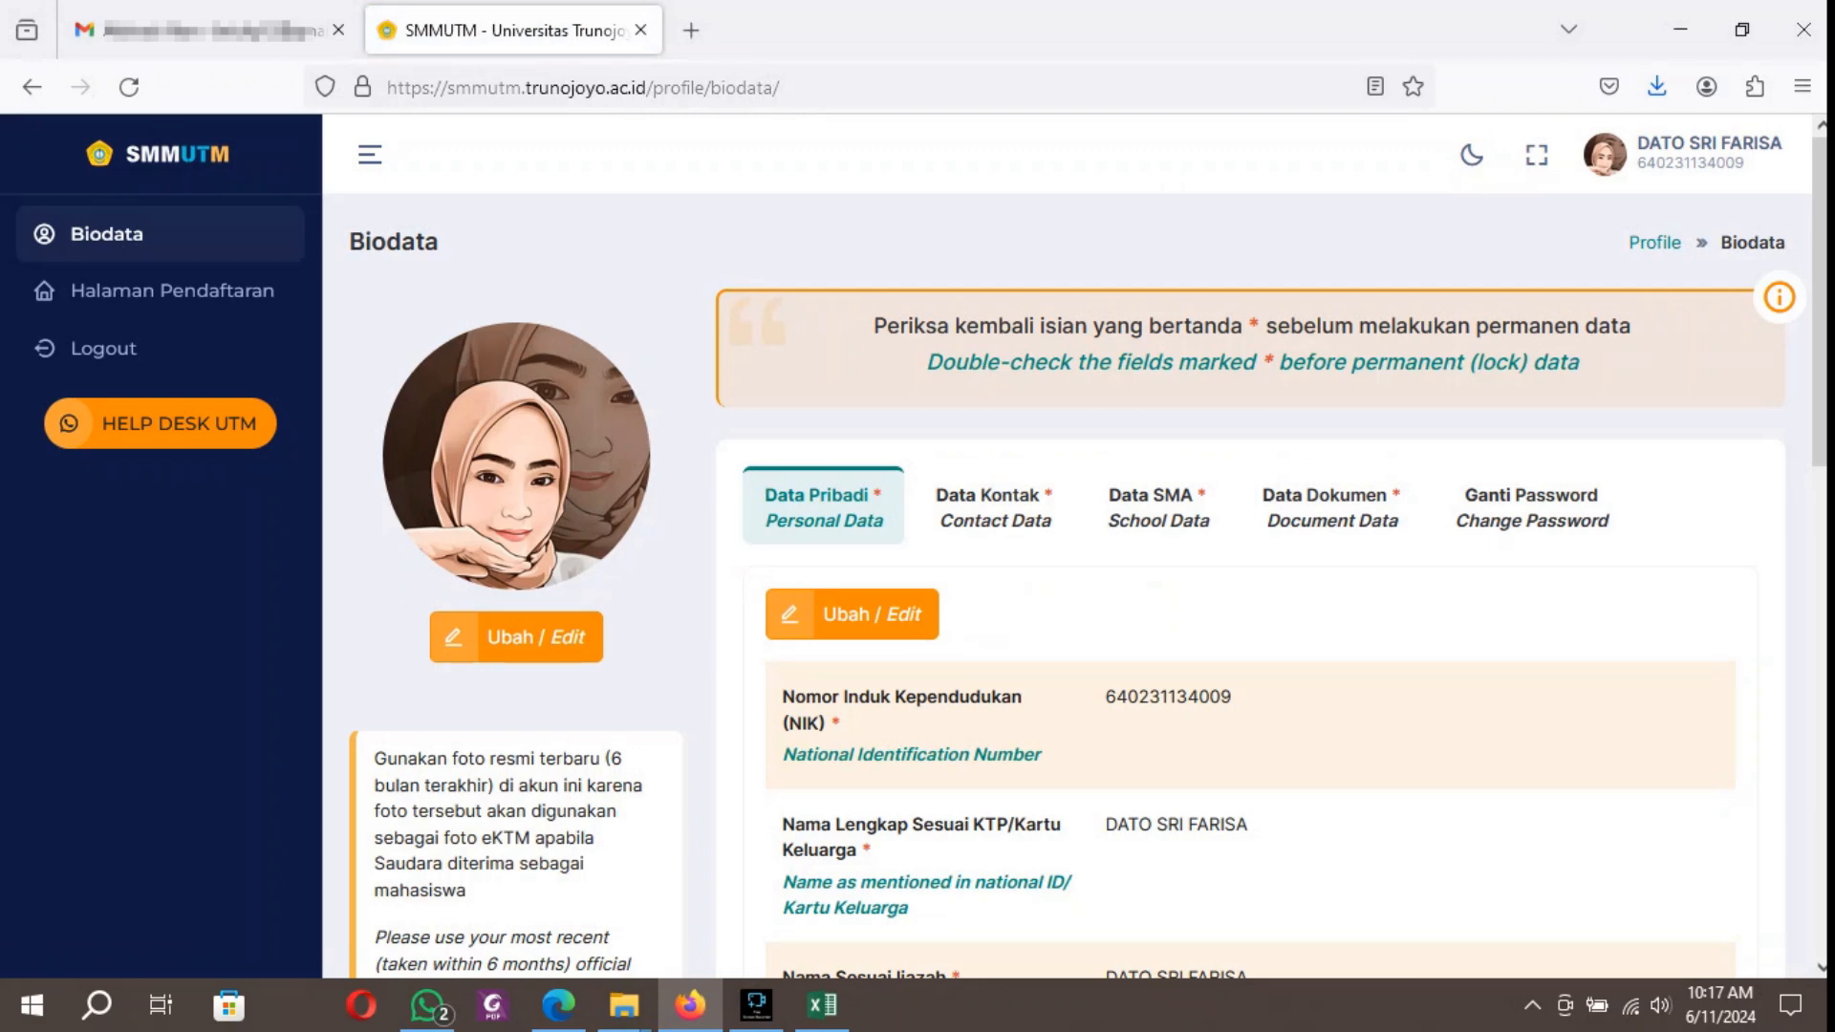
Review the applicant's personal data in the biodata down to the Permanen Data section.
scroll(1080, 583, down, 3)
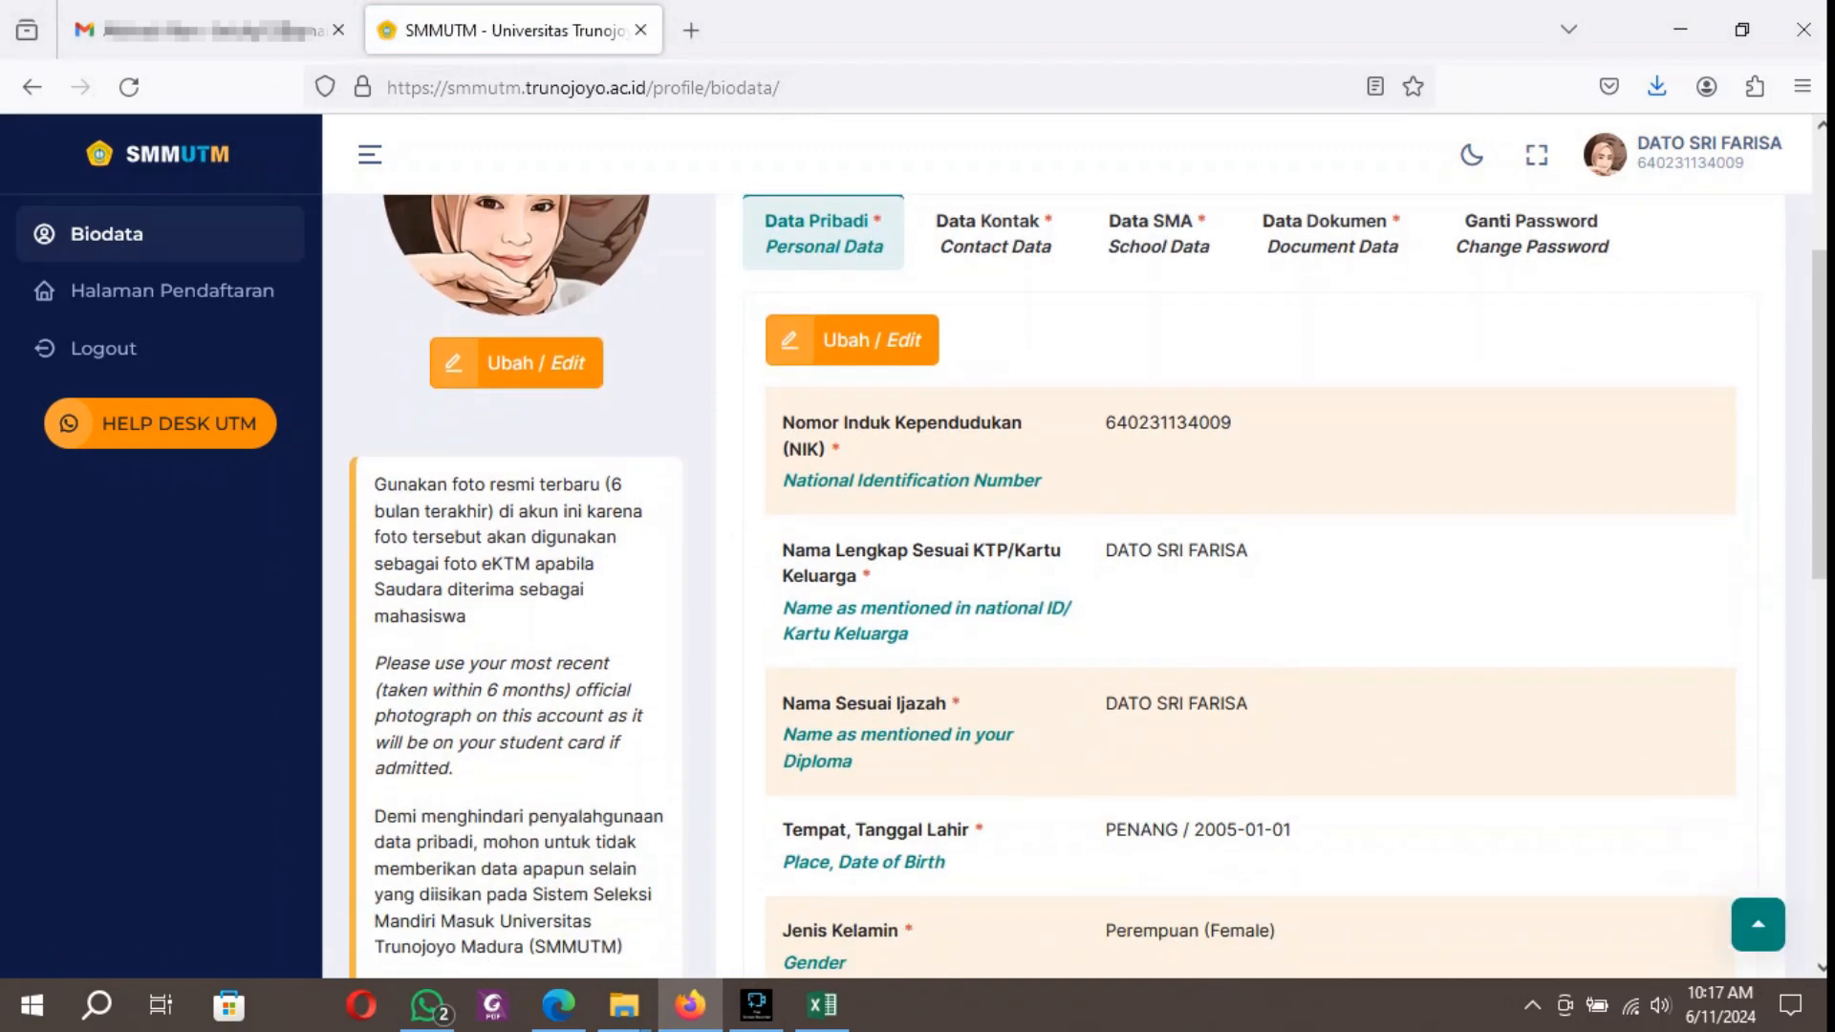
scroll(1080, 583, down, 3)
scroll(1081, 583, up, 6)
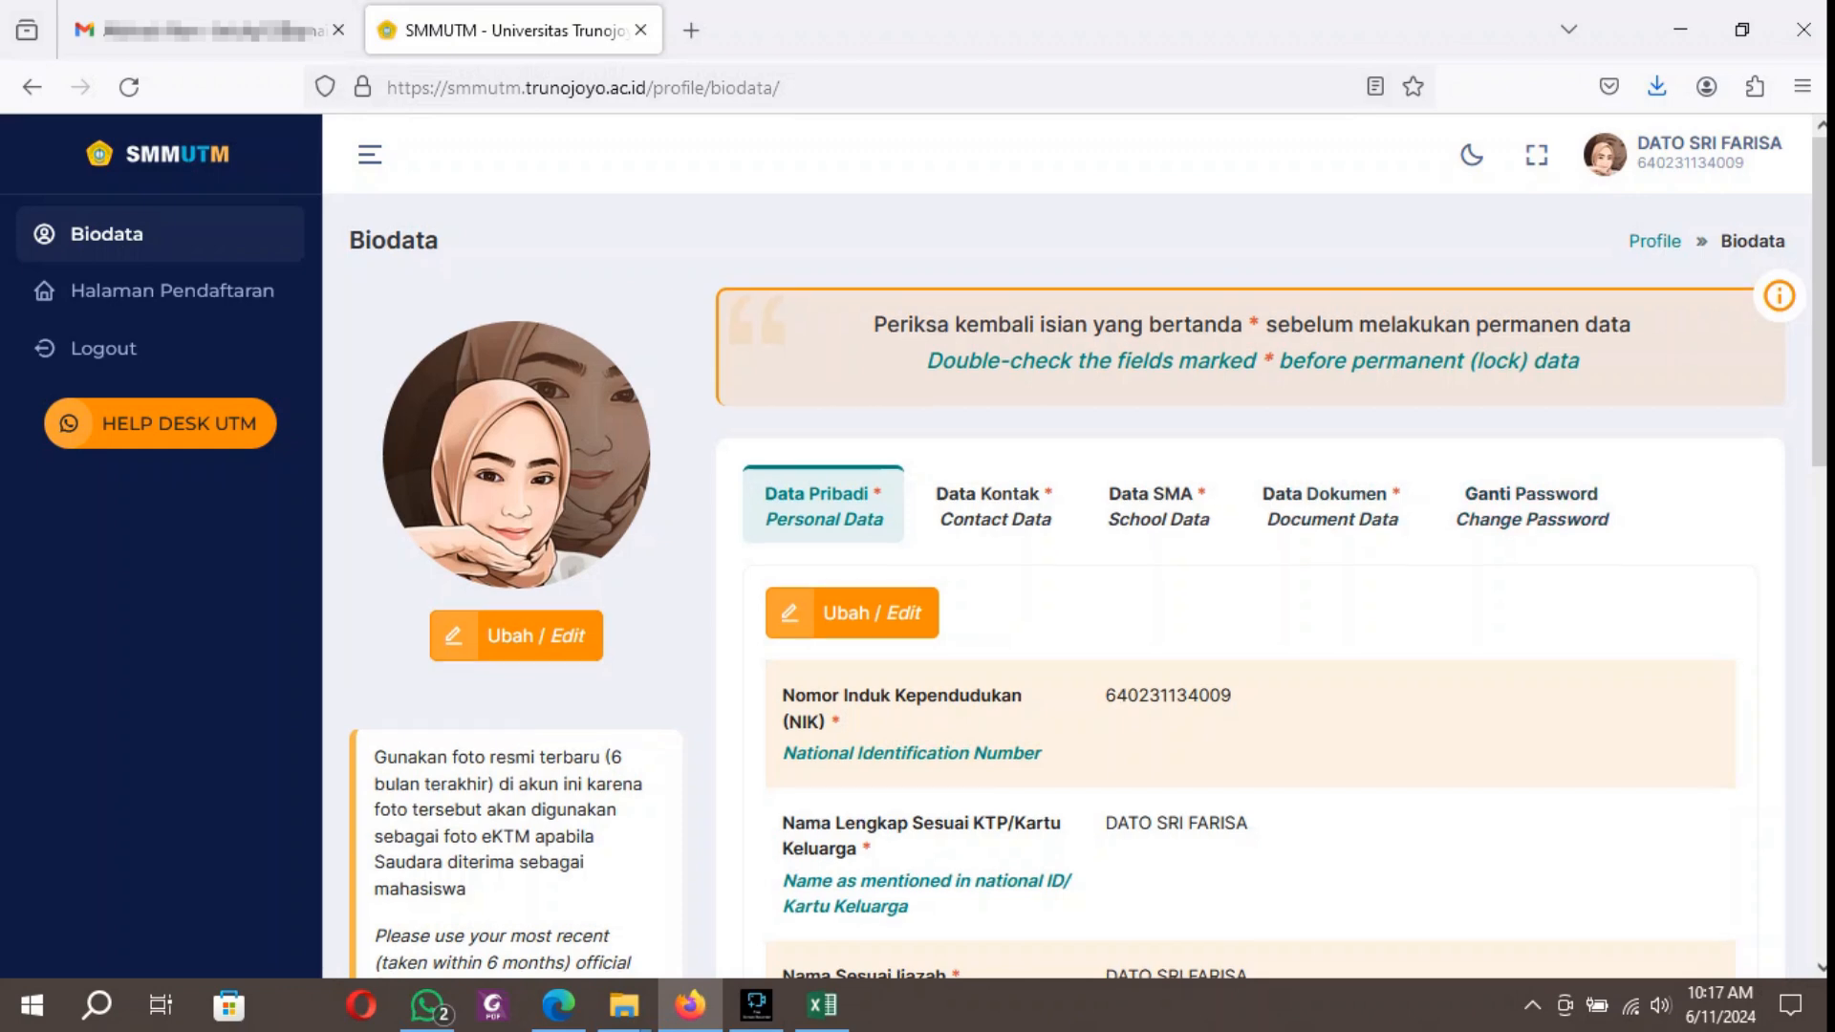
scroll(1080, 583, down, 3)
scroll(1081, 583, down, 7)
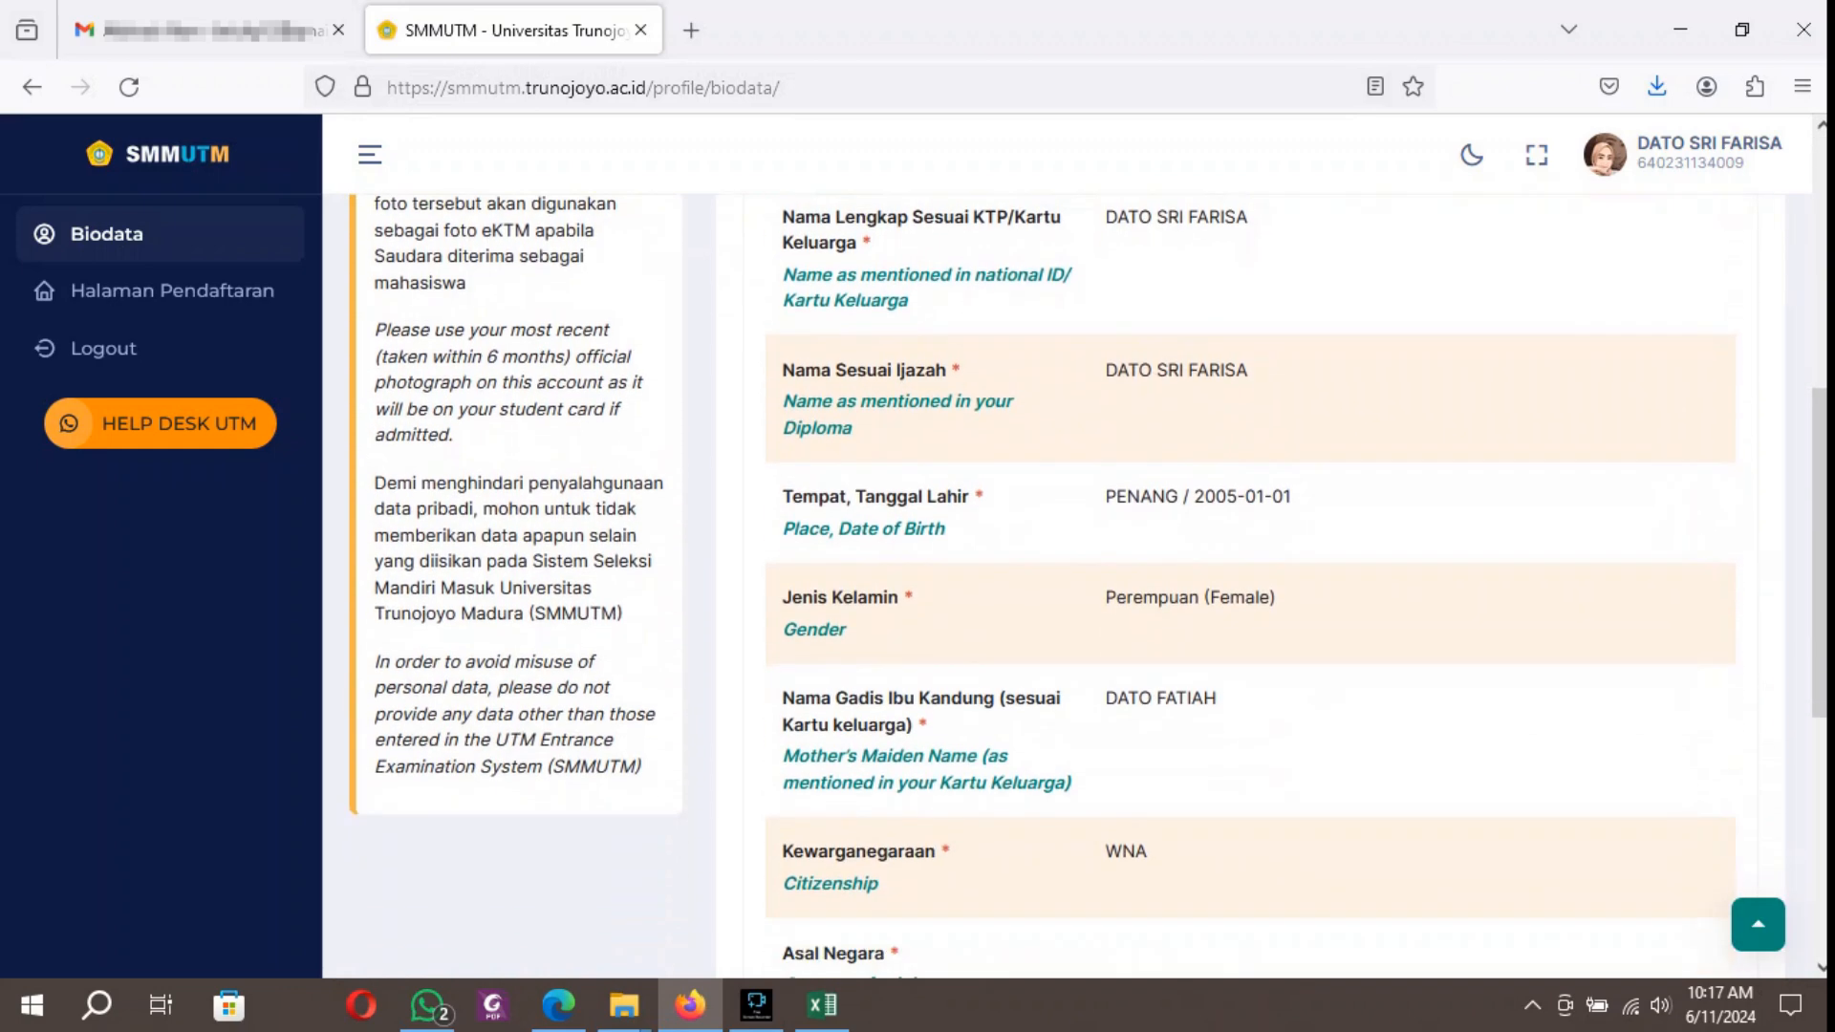
scroll(1080, 583, down, 2)
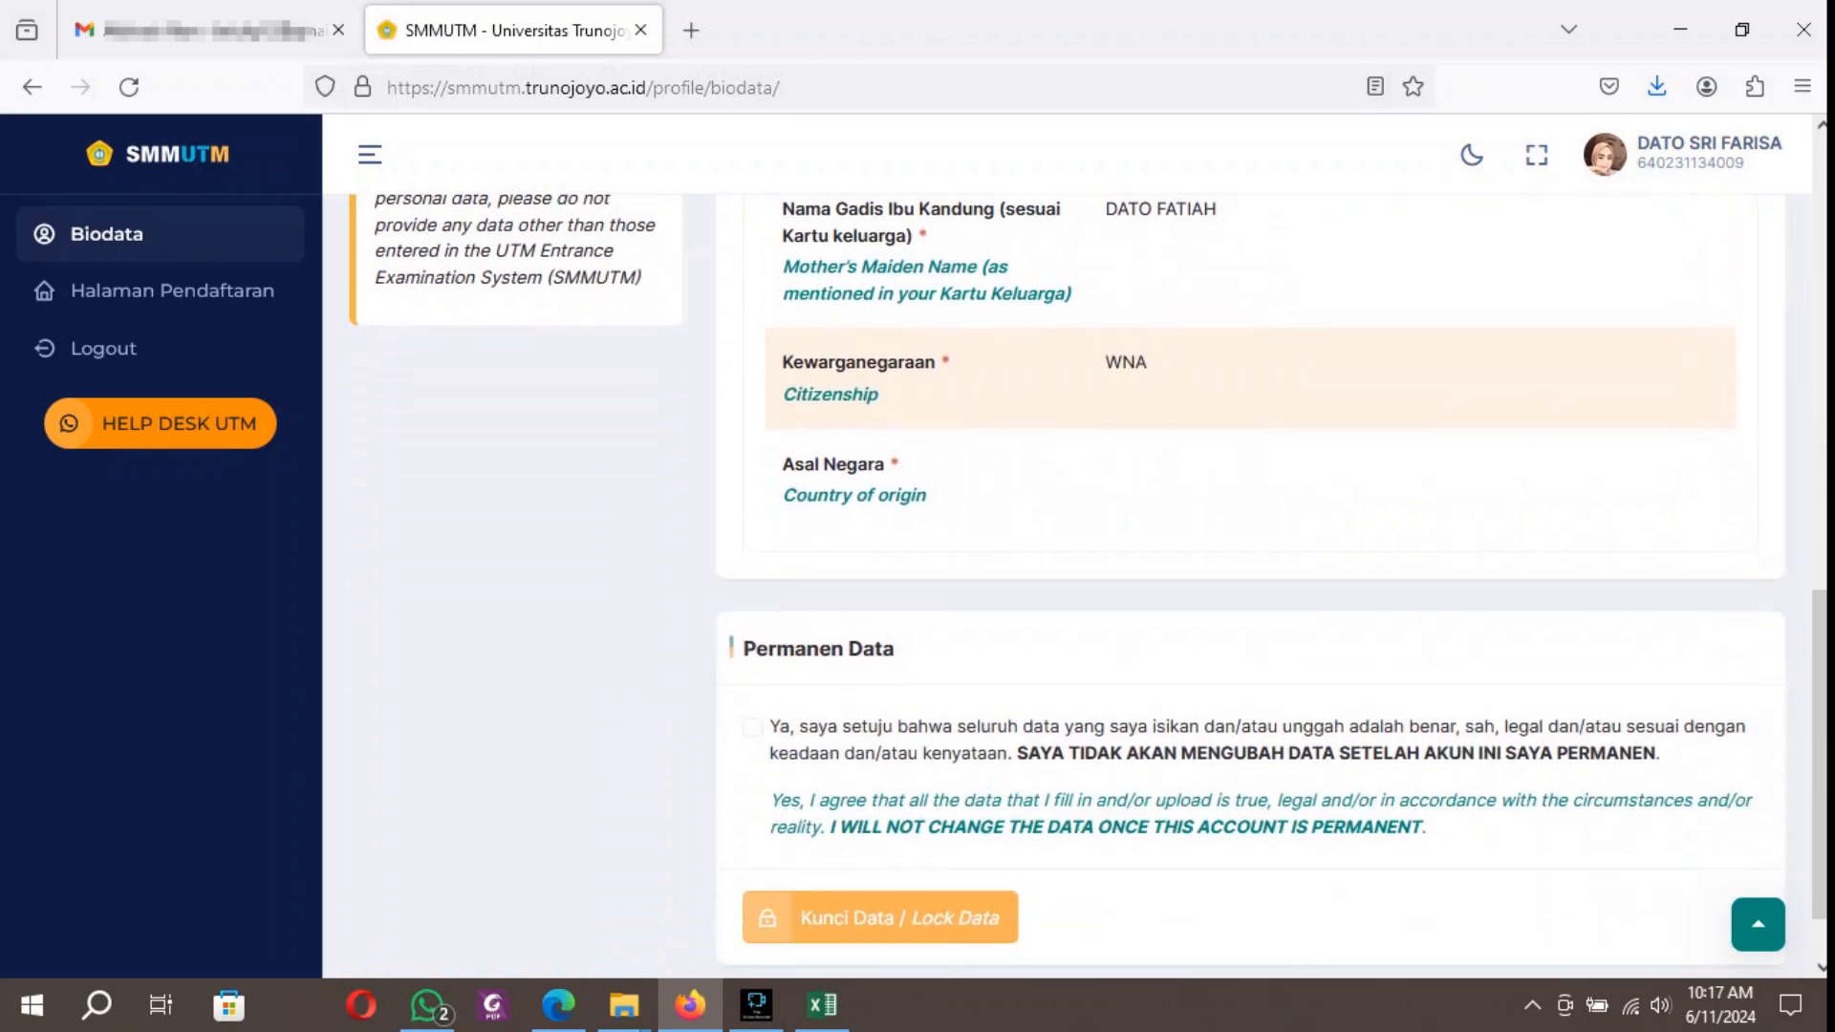
scroll(1080, 584, up, 9)
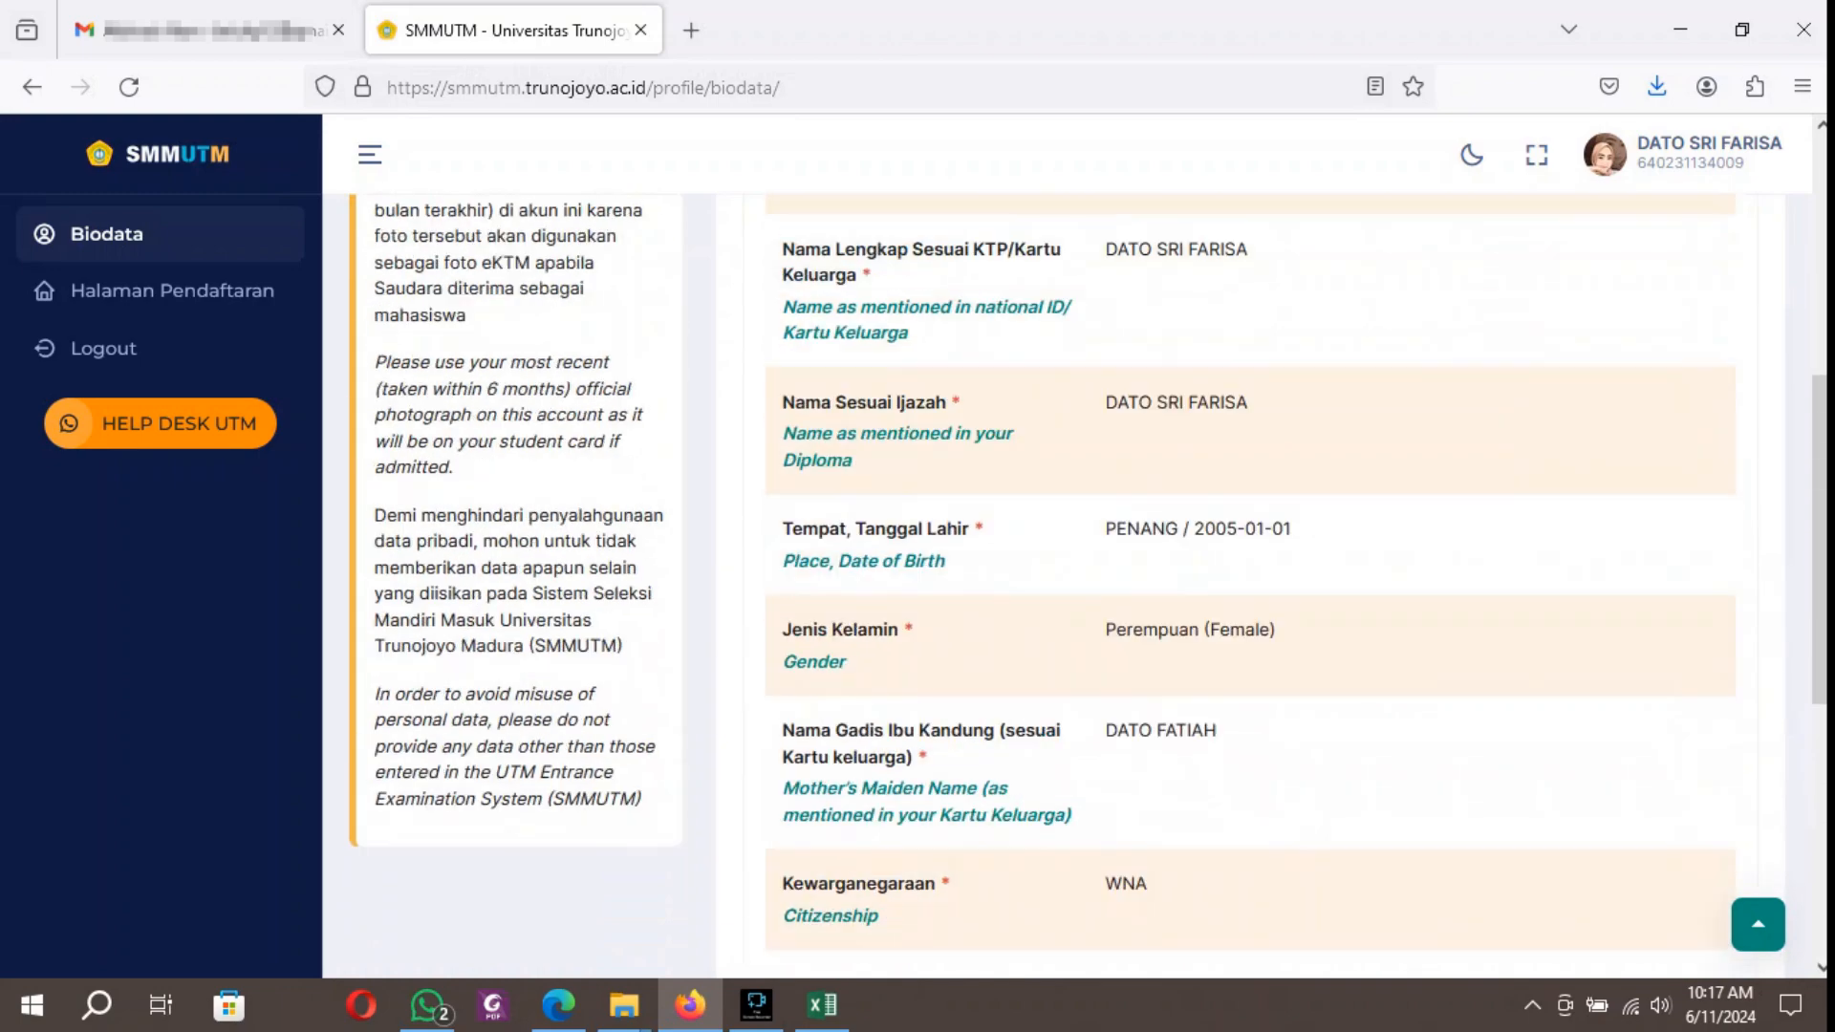
Check the applicant's contact data and agree to the Permanen Data declaration without locking the data.
click(994, 371)
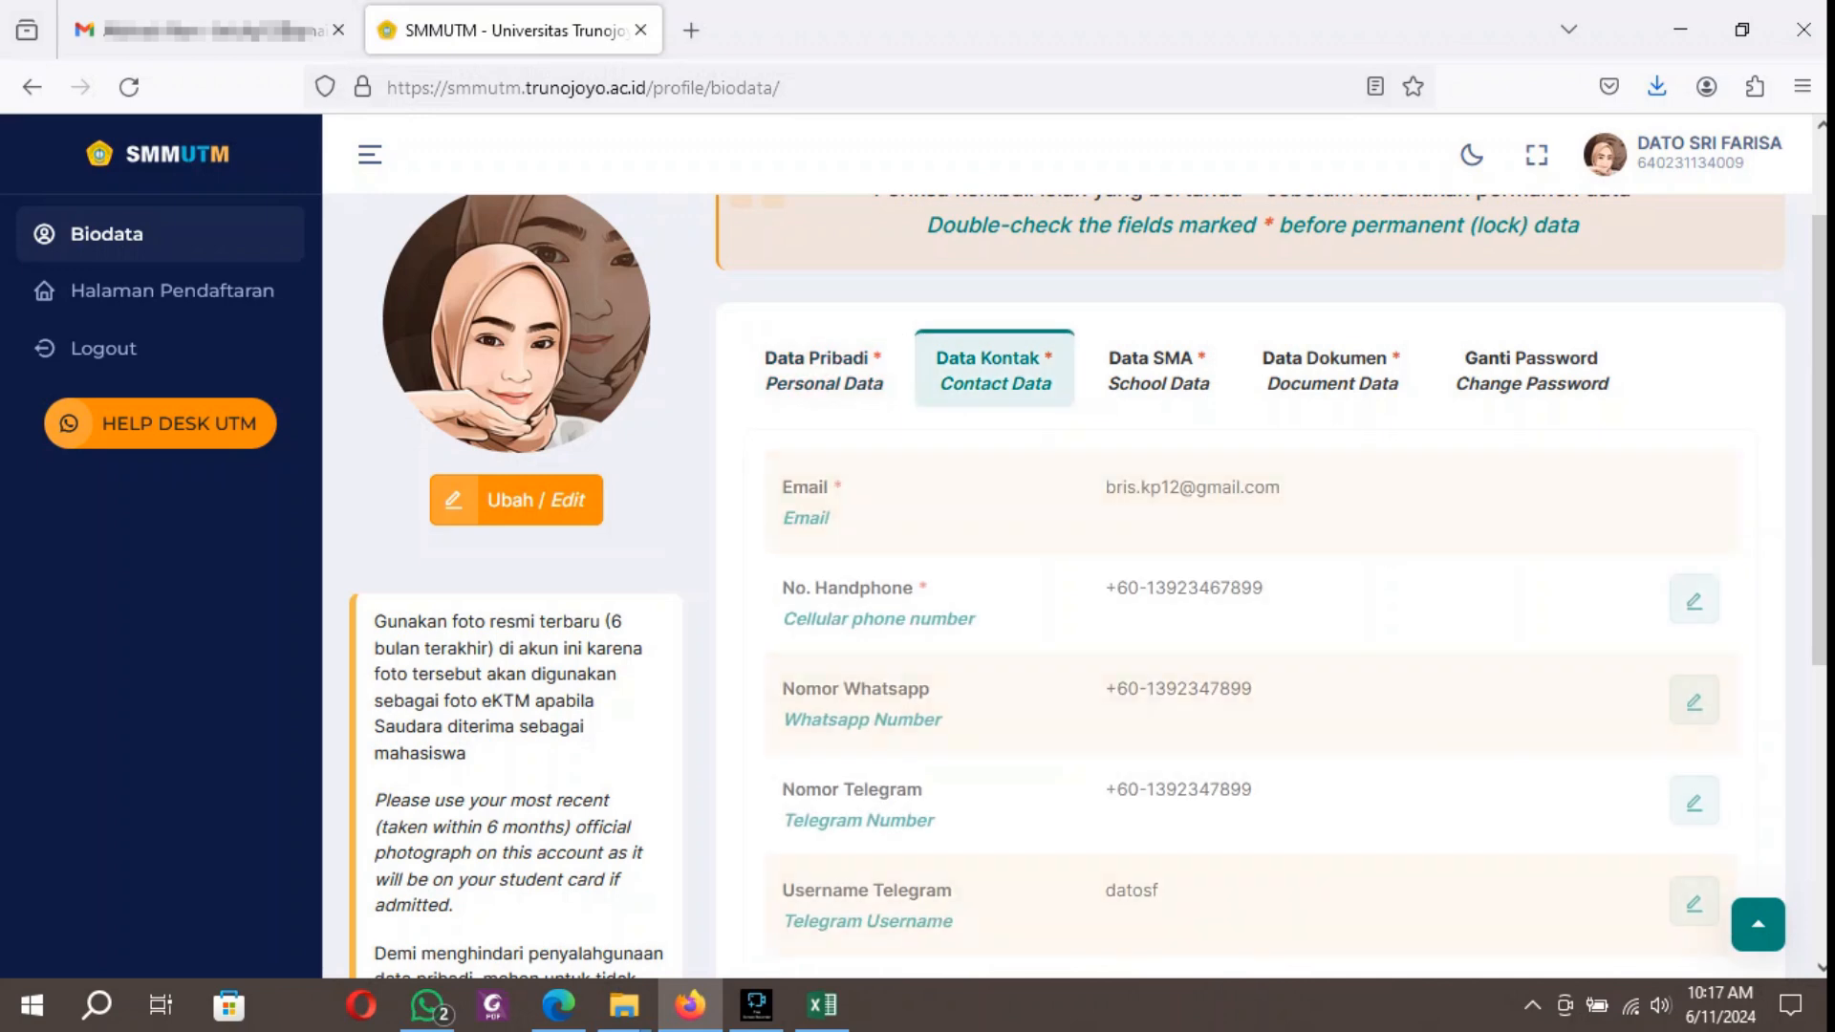
scroll(1080, 583, down, 5)
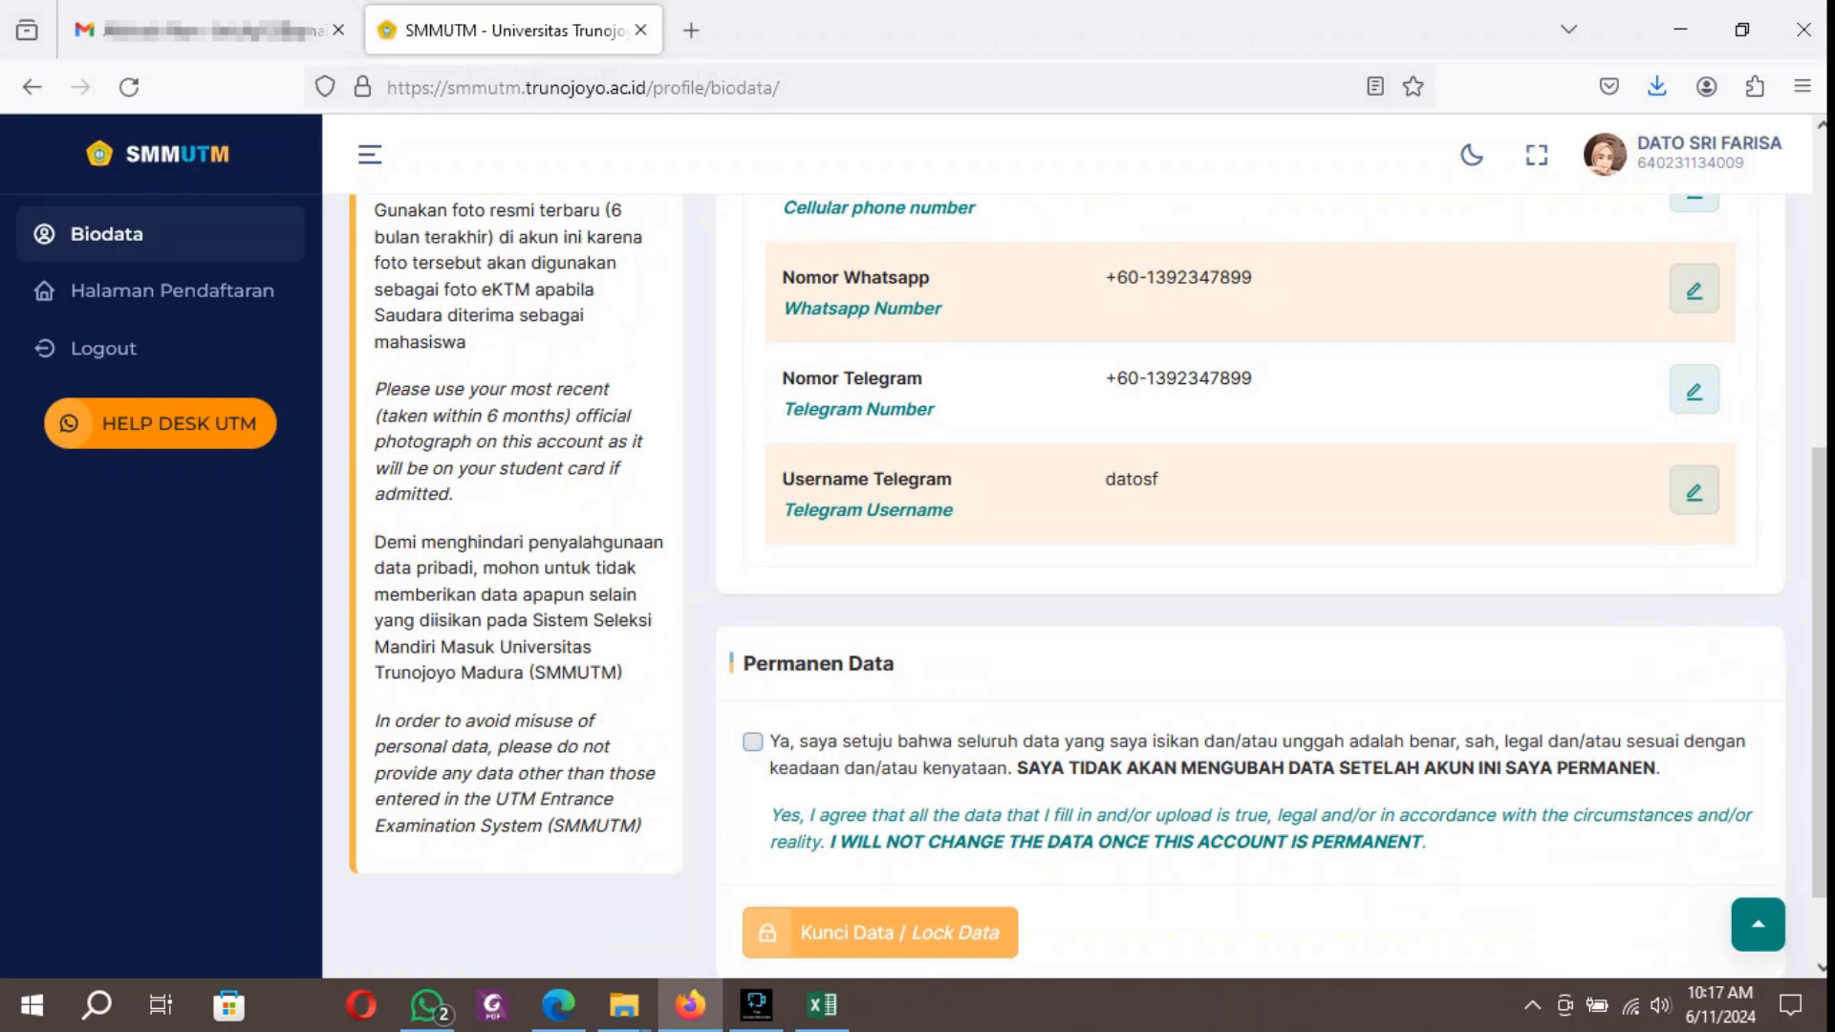
click(753, 741)
scroll(1080, 583, up, 5)
scroll(1081, 583, up, 1)
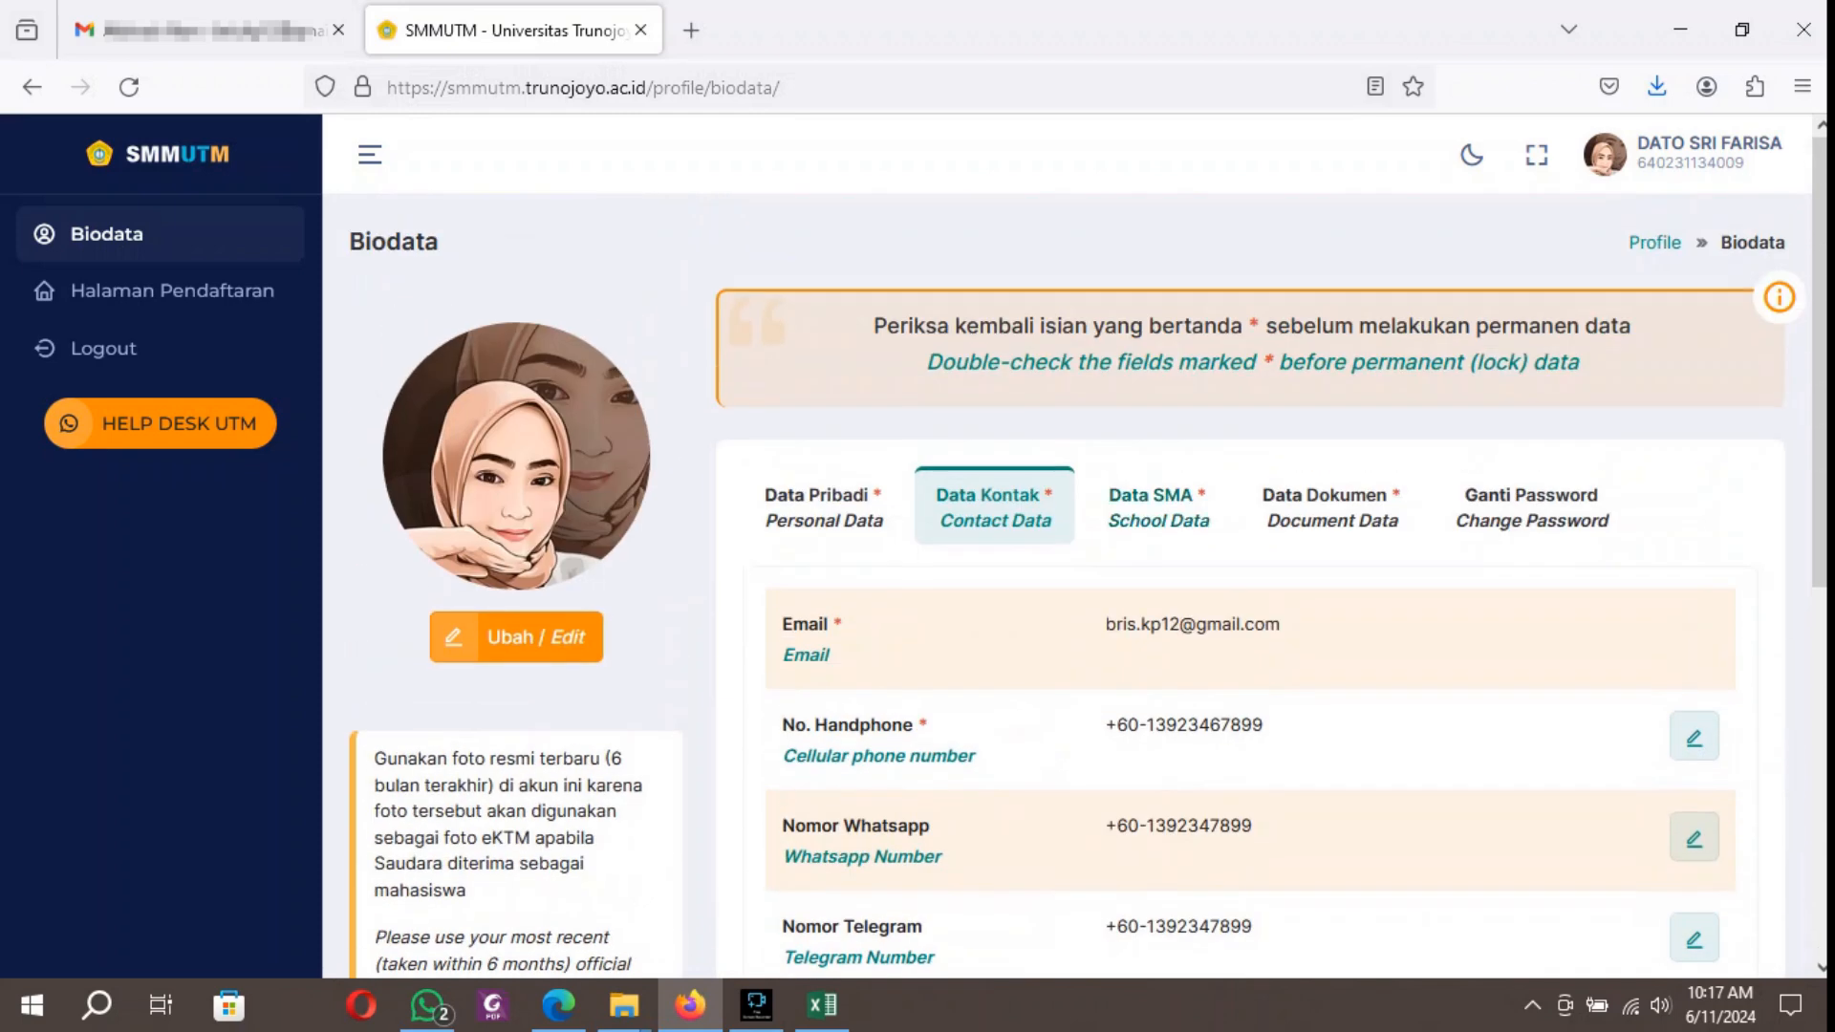
Edit the school data with senior high school PENANG HIGH SCHOOL, entry year 2021 and the graduation year.
click(1159, 505)
scroll(1159, 506, down, 1)
scroll(1080, 583, down, 2)
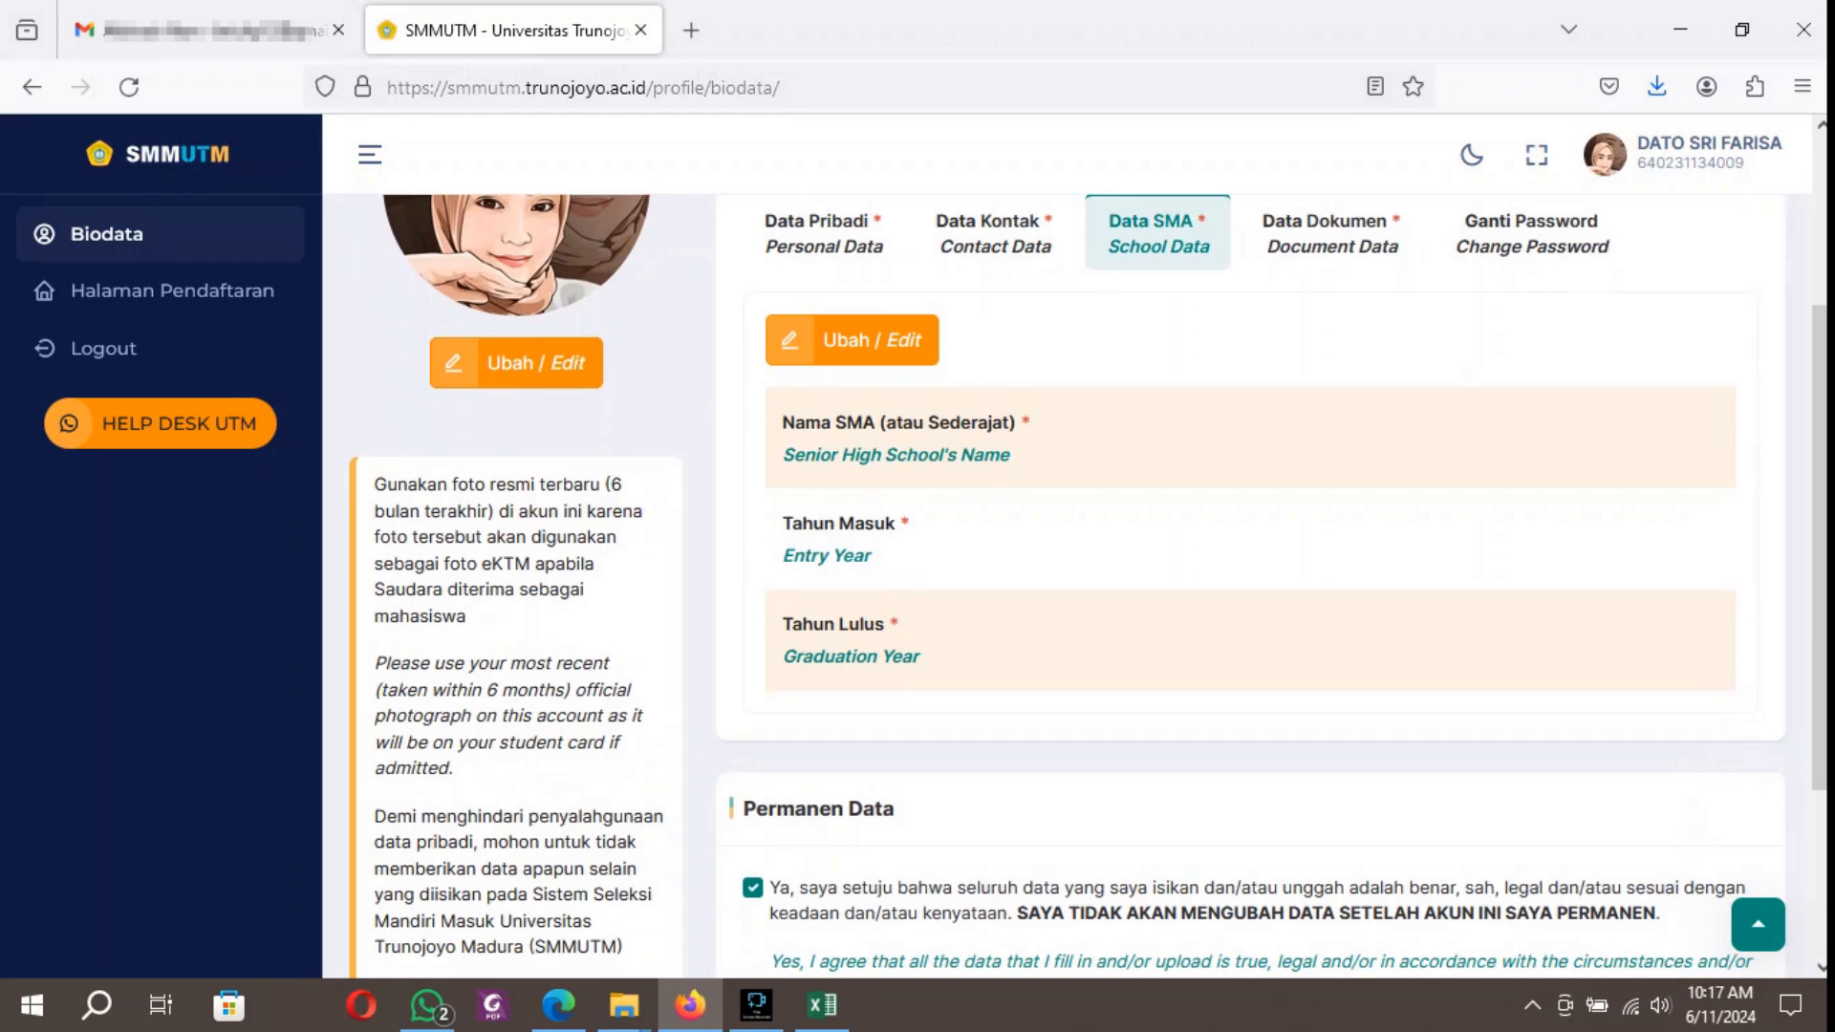
scroll(1080, 583, down, 3)
scroll(1080, 583, up, 4)
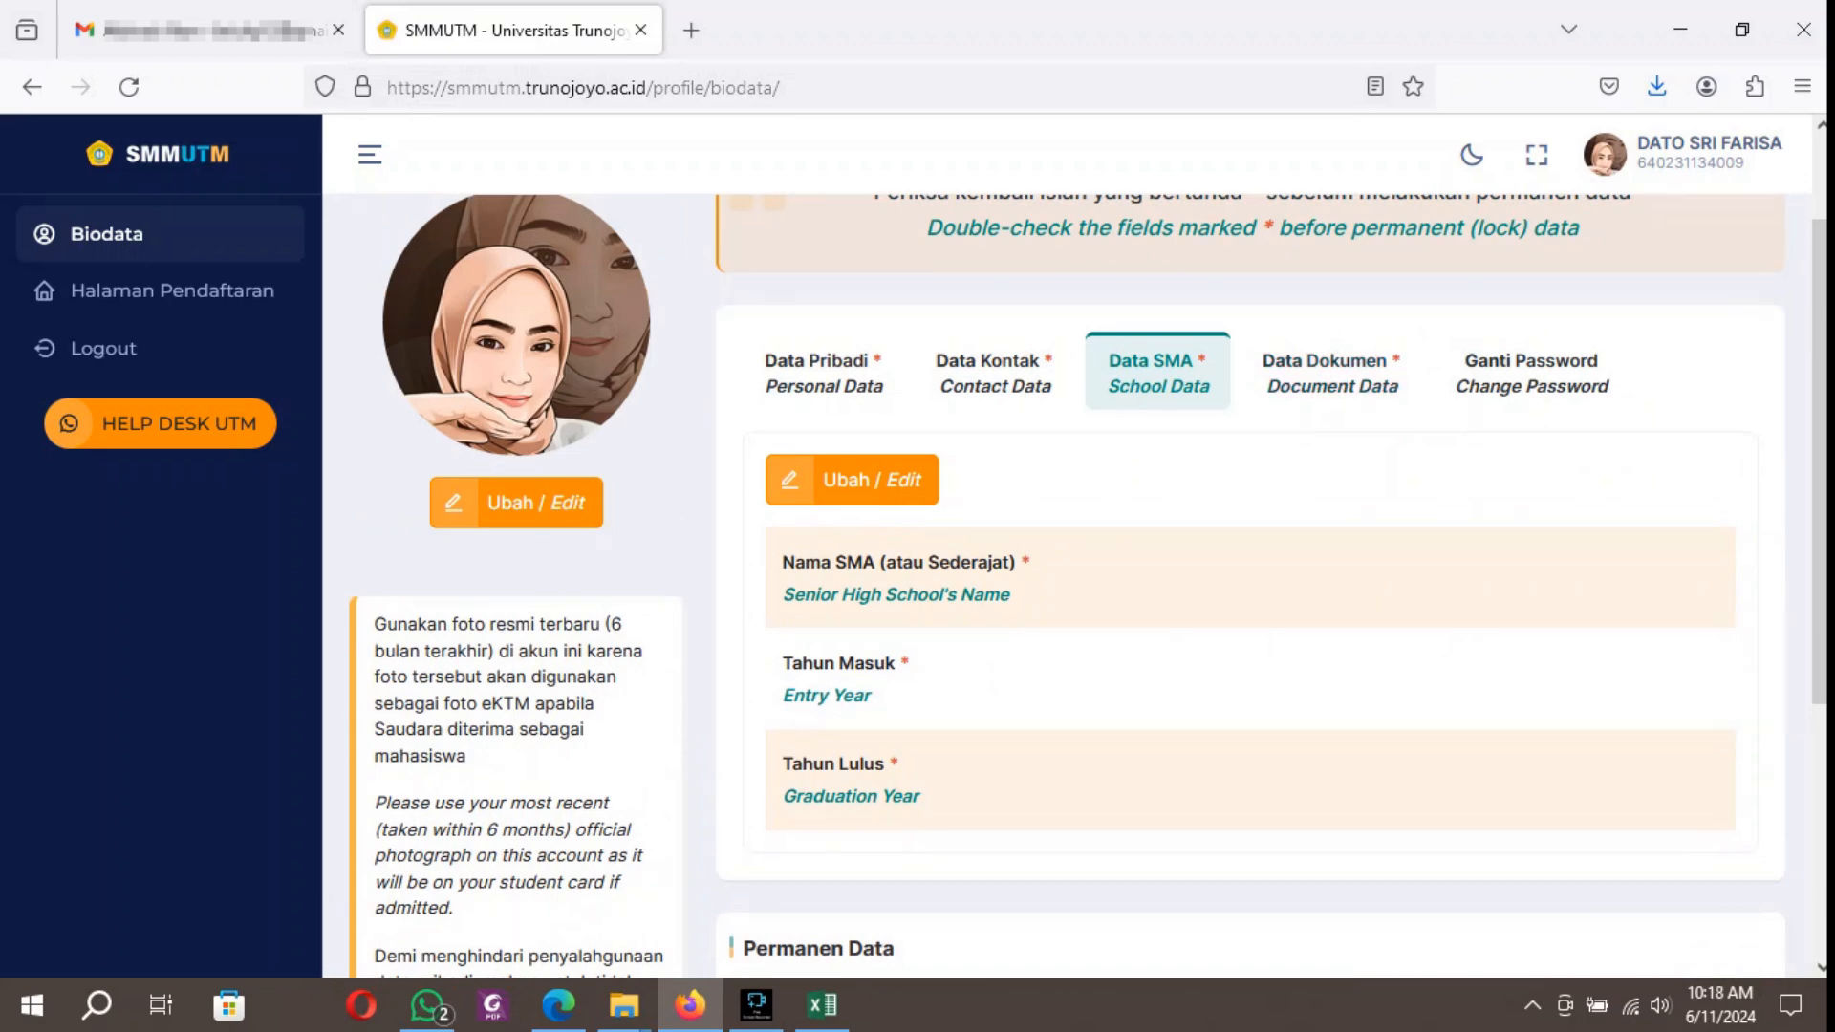
click(994, 374)
click(1158, 373)
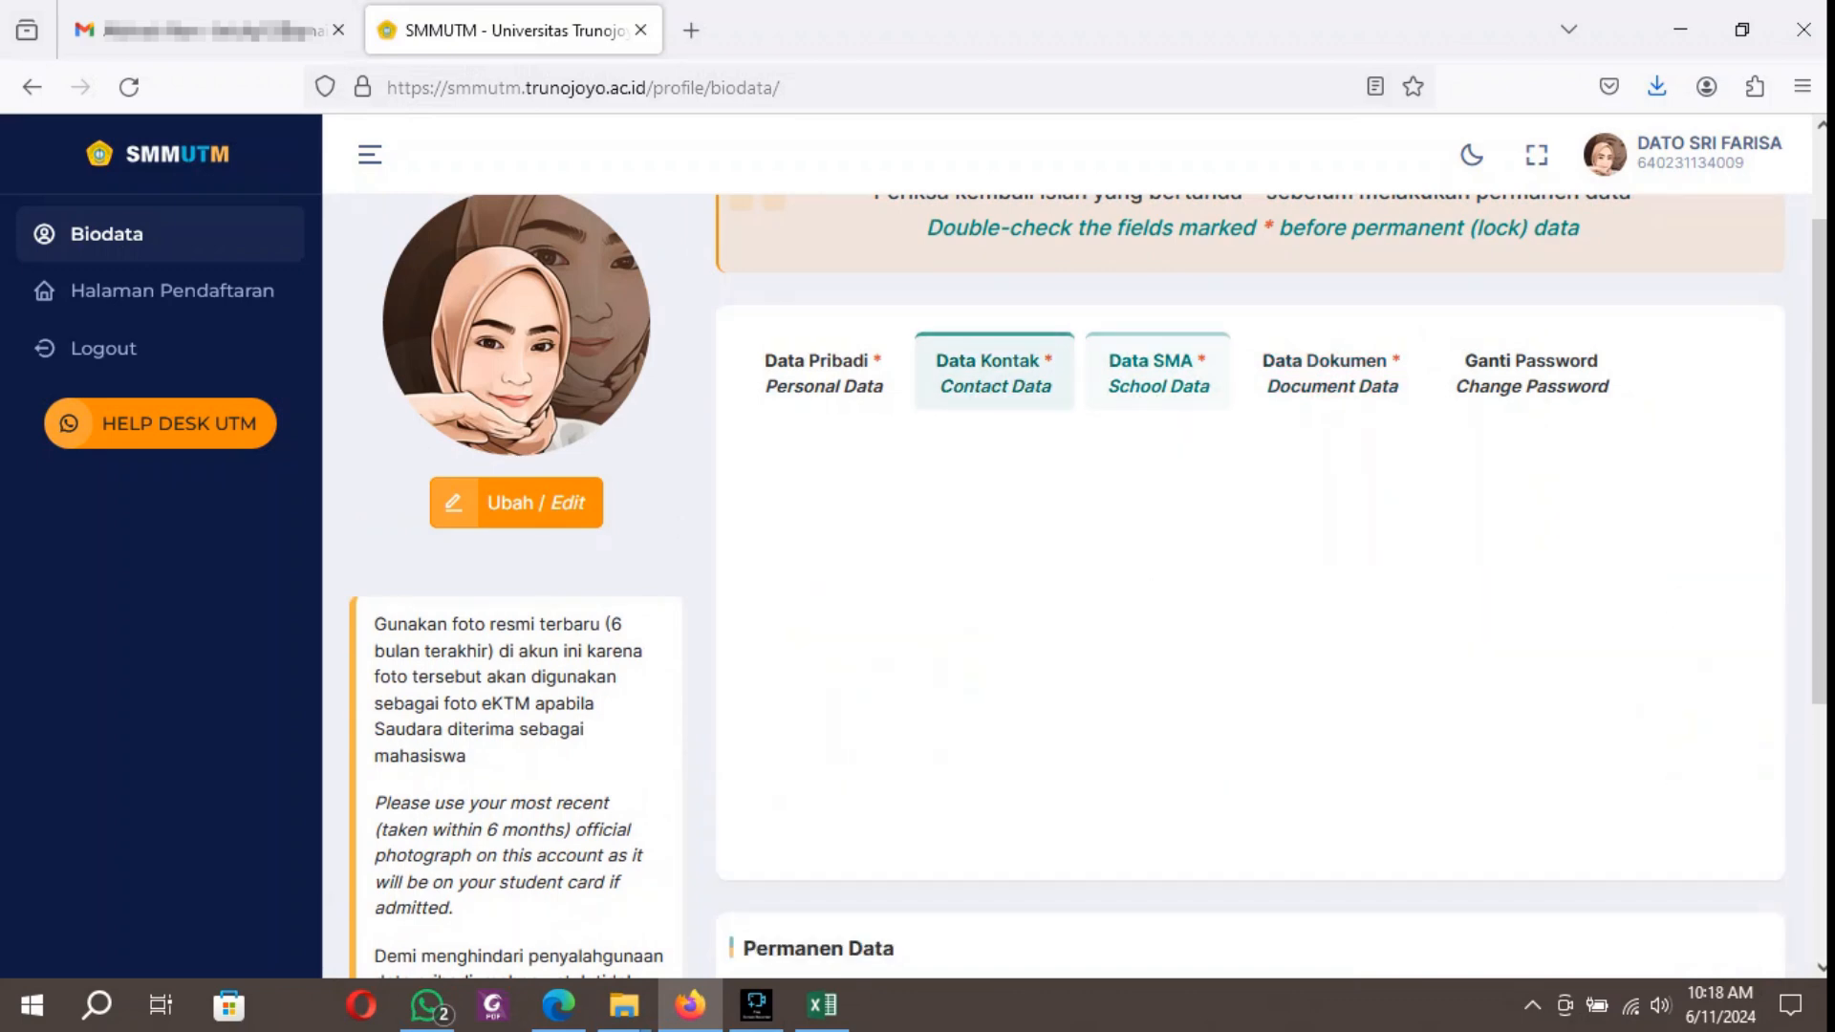
click(852, 479)
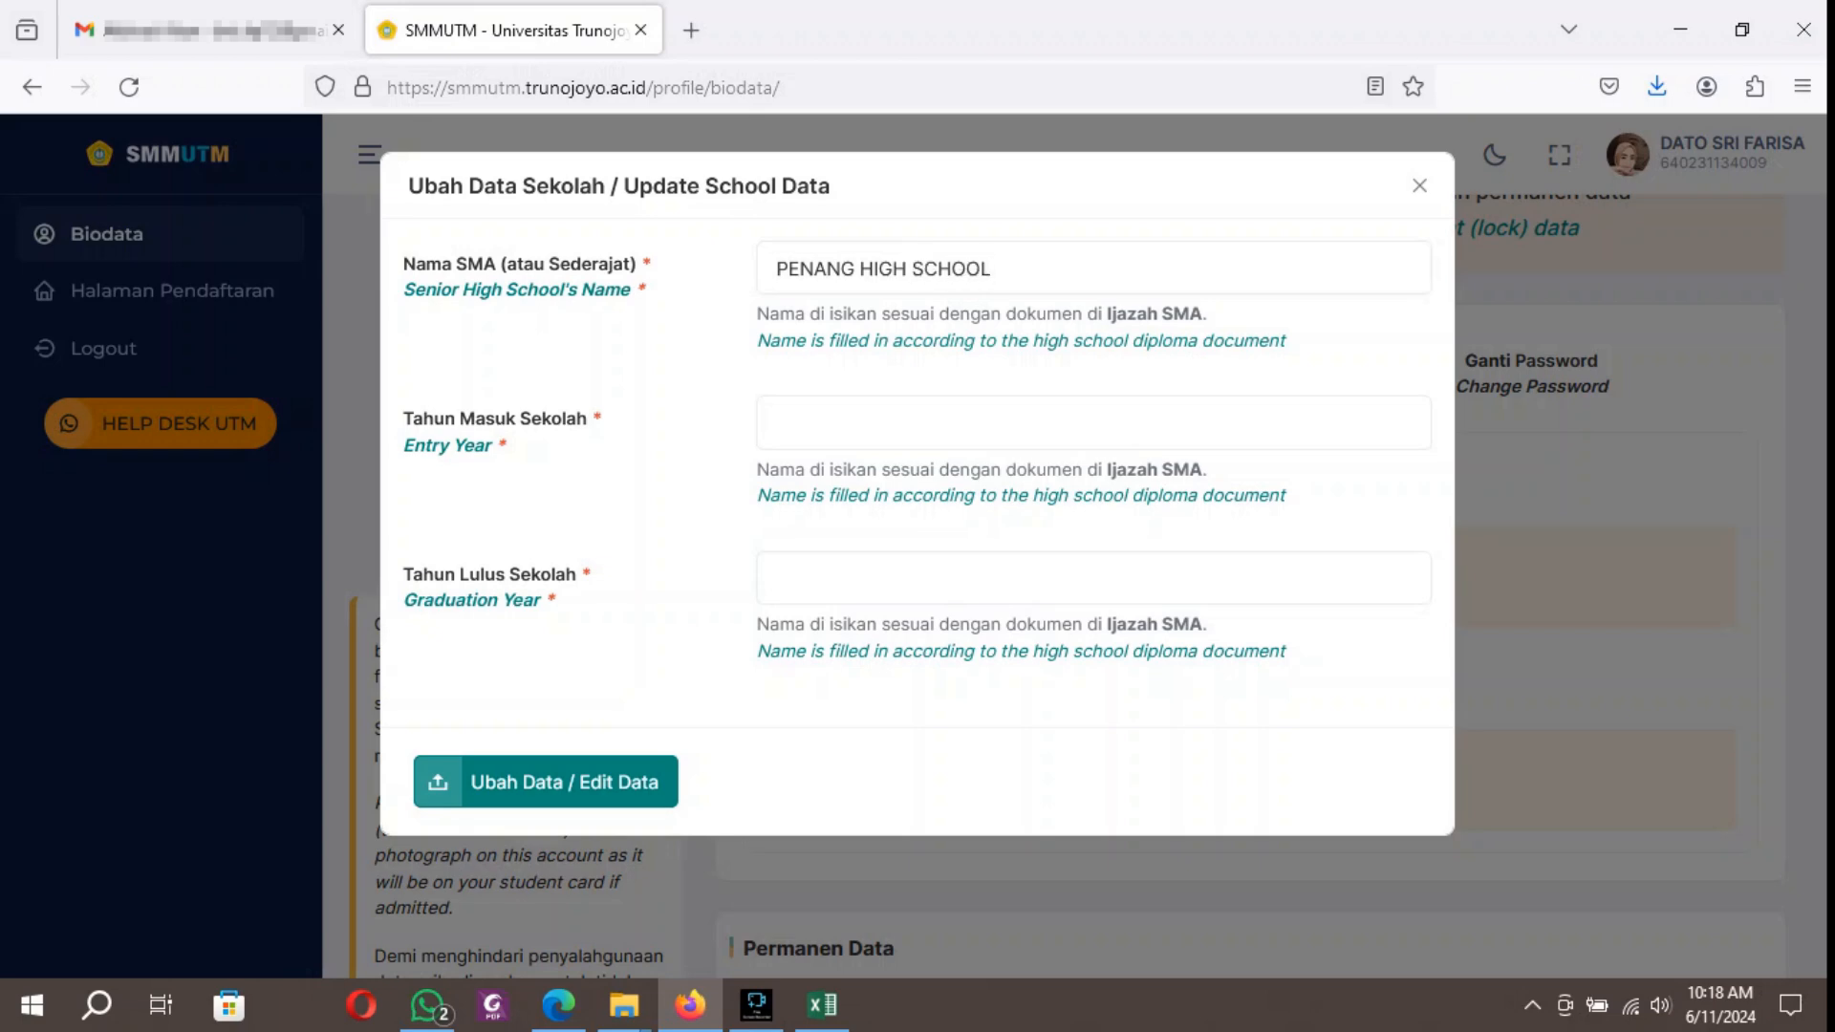
text(2021)
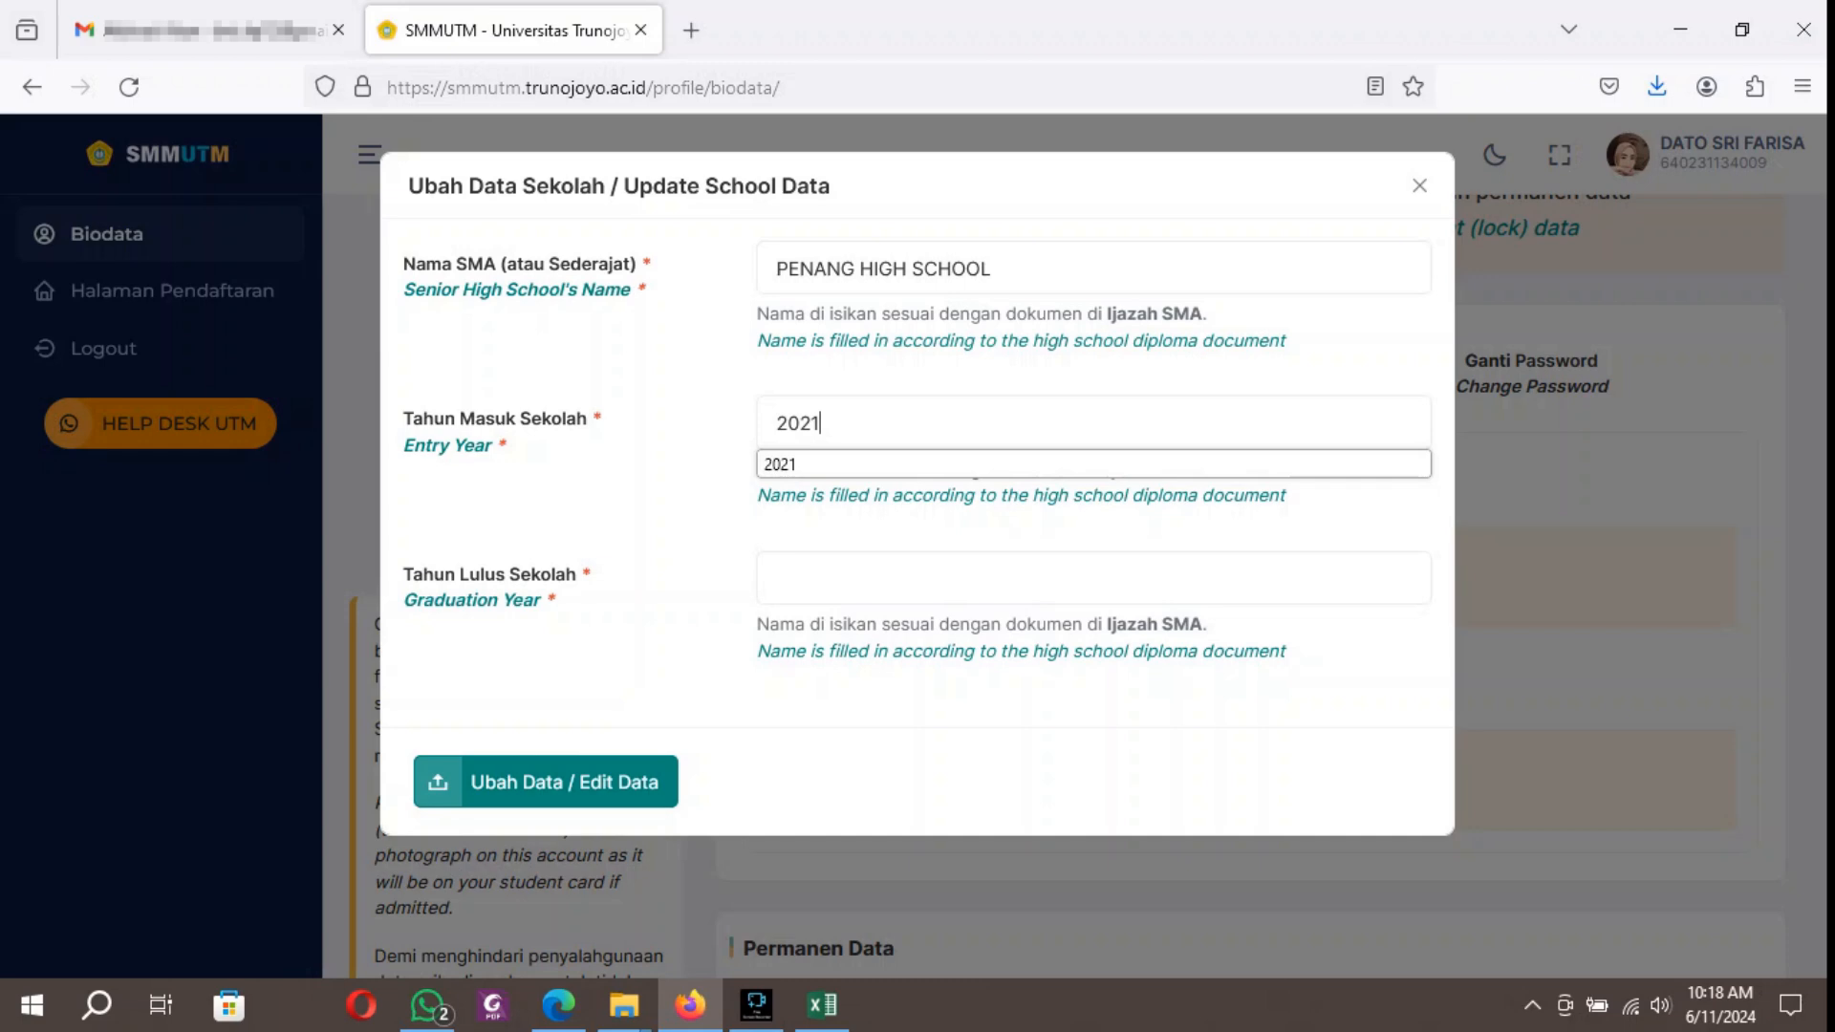
click(777, 578)
text(20)
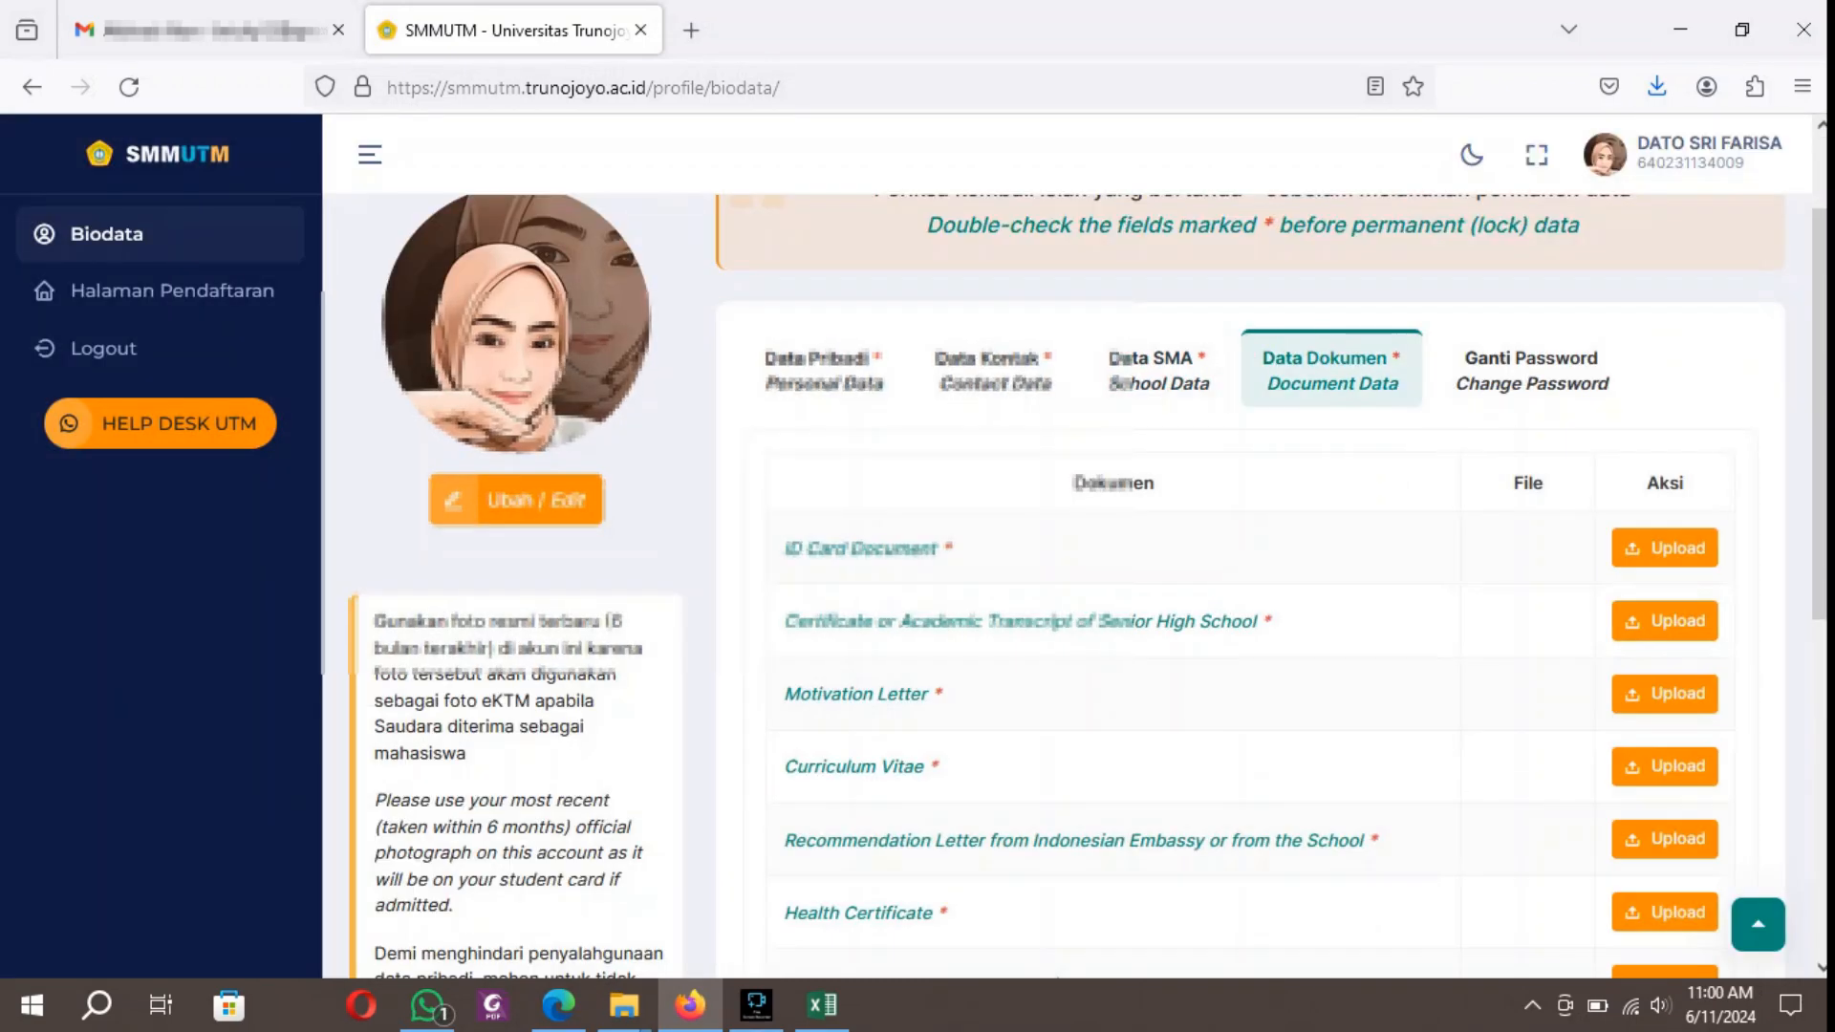
Upload MALAYSIA ID Card 1.pdf from the File SMM UTM folder on WORK (E:) as the ID Card Document.
click(1665, 548)
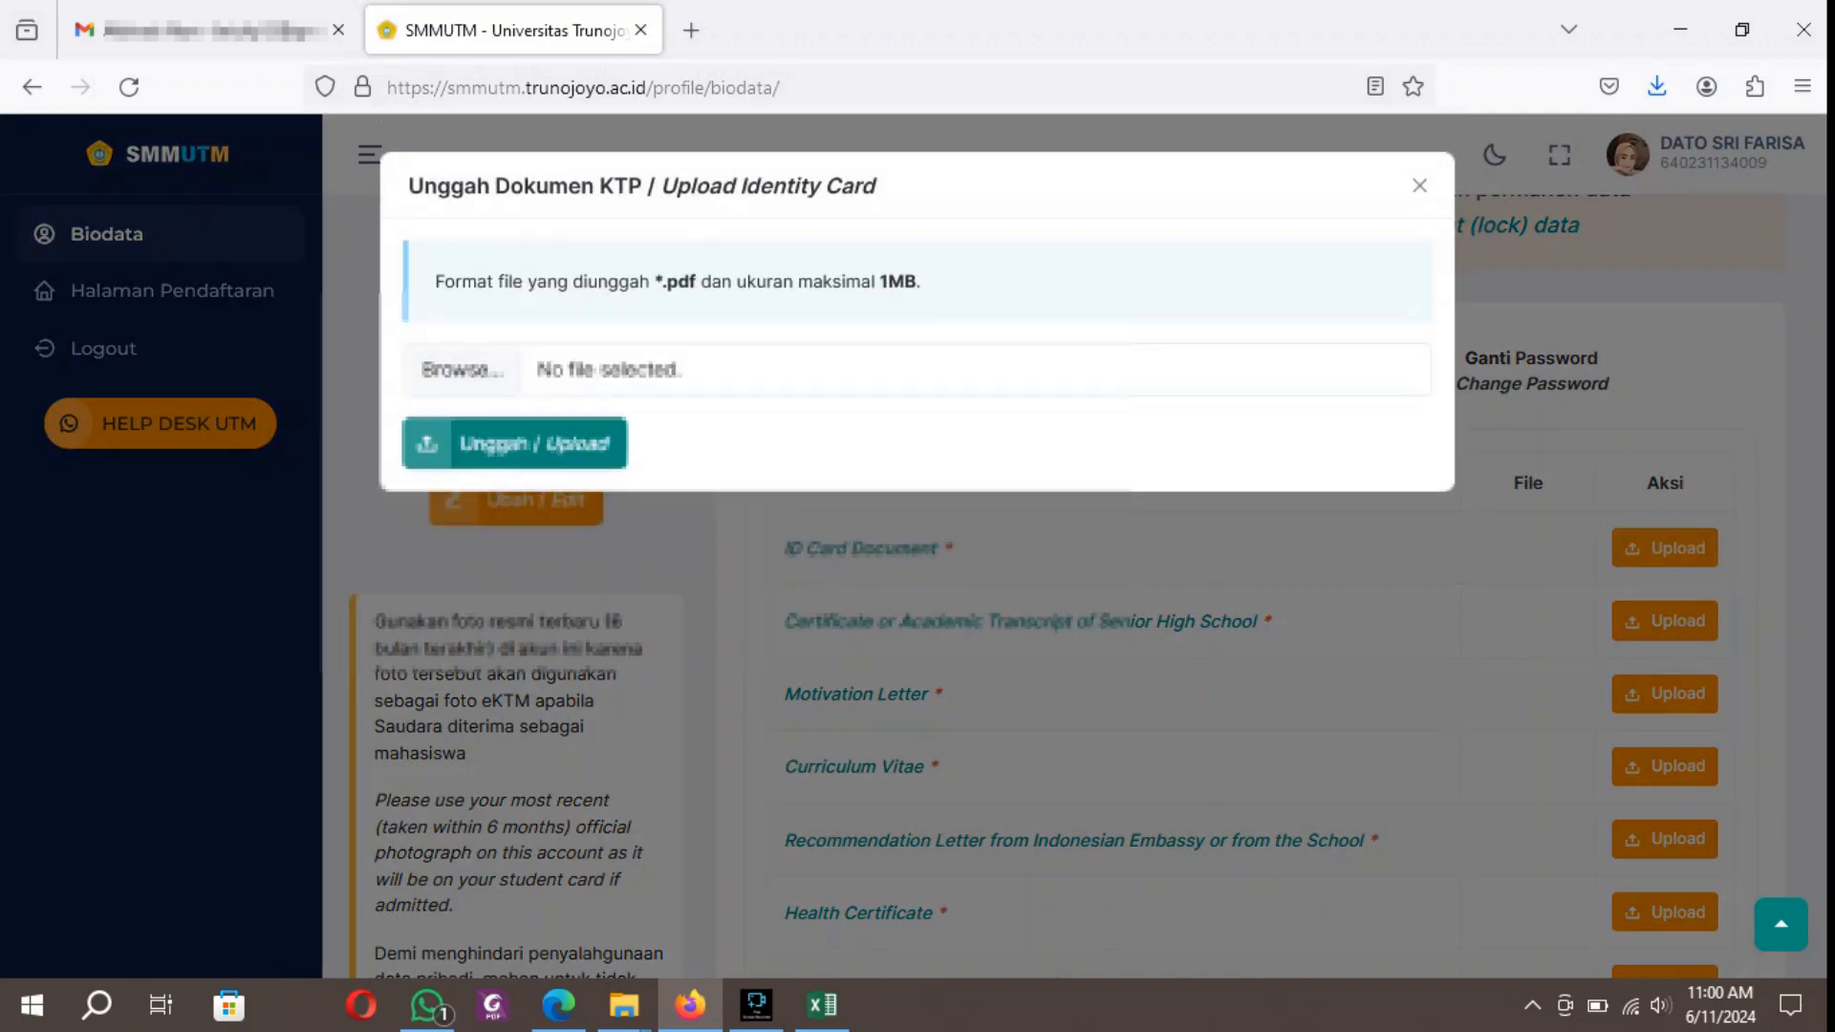
click(463, 369)
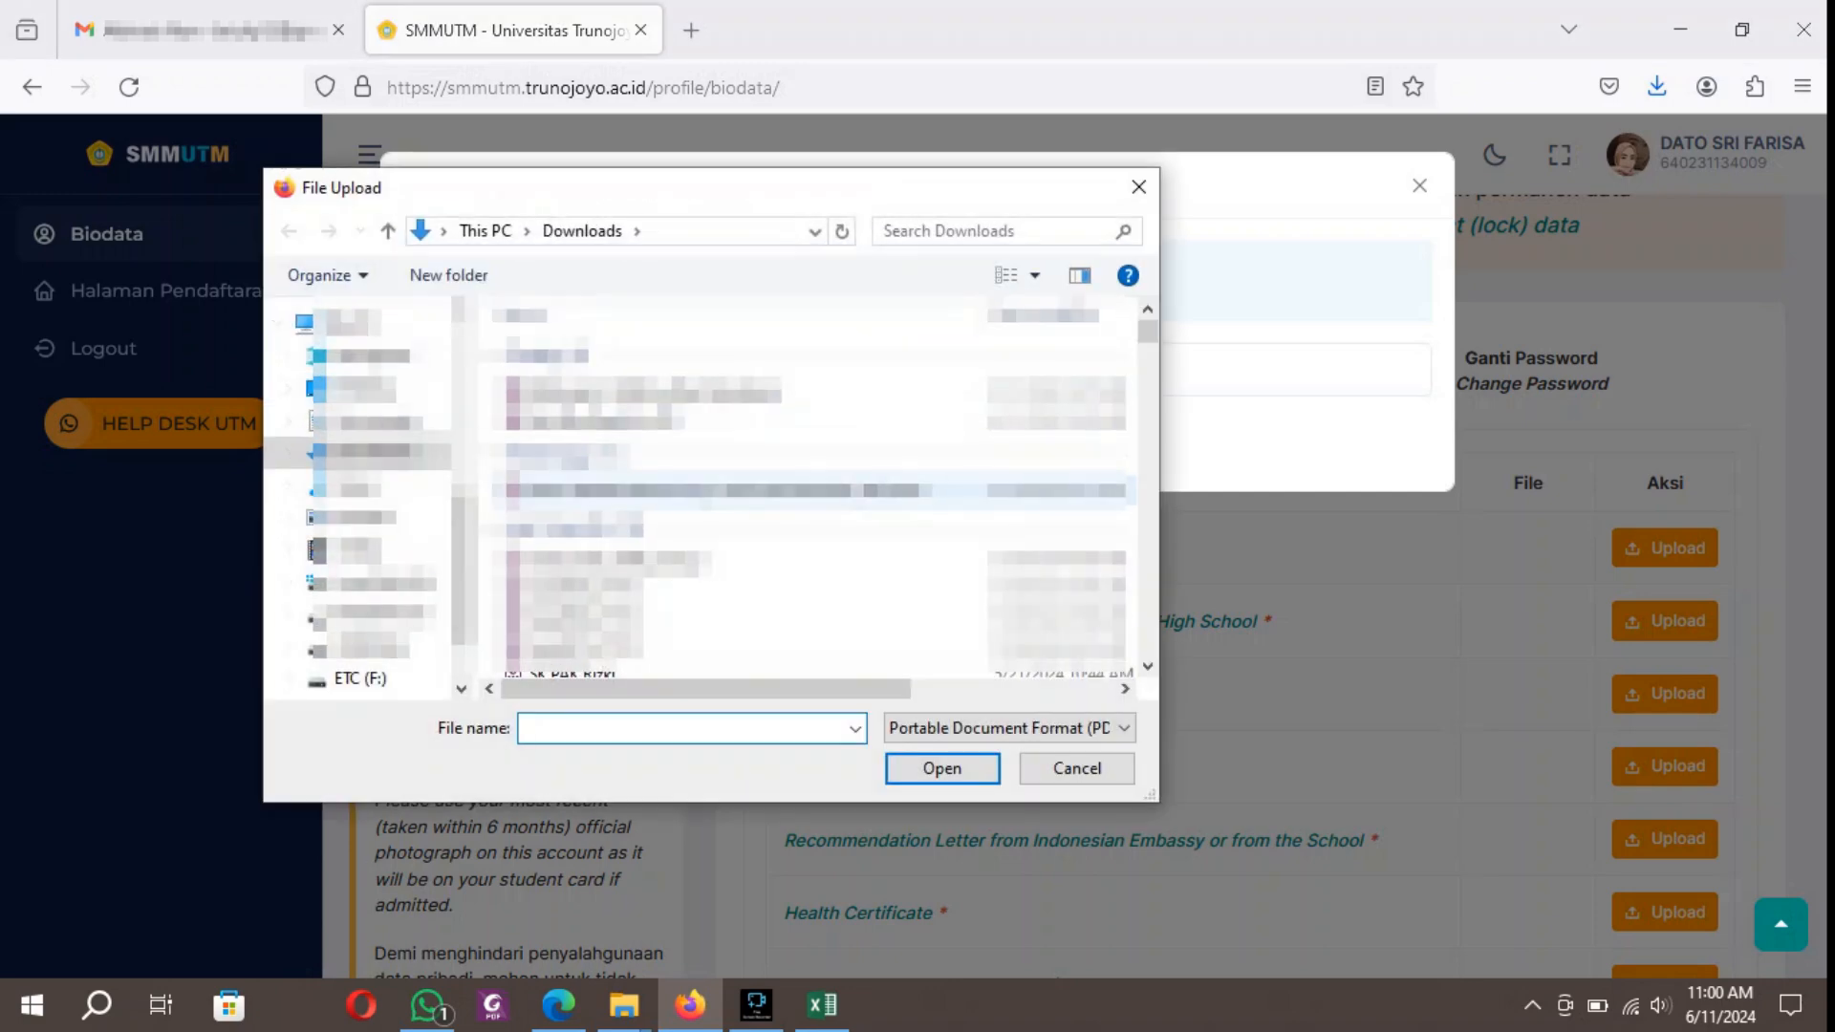
click(375, 649)
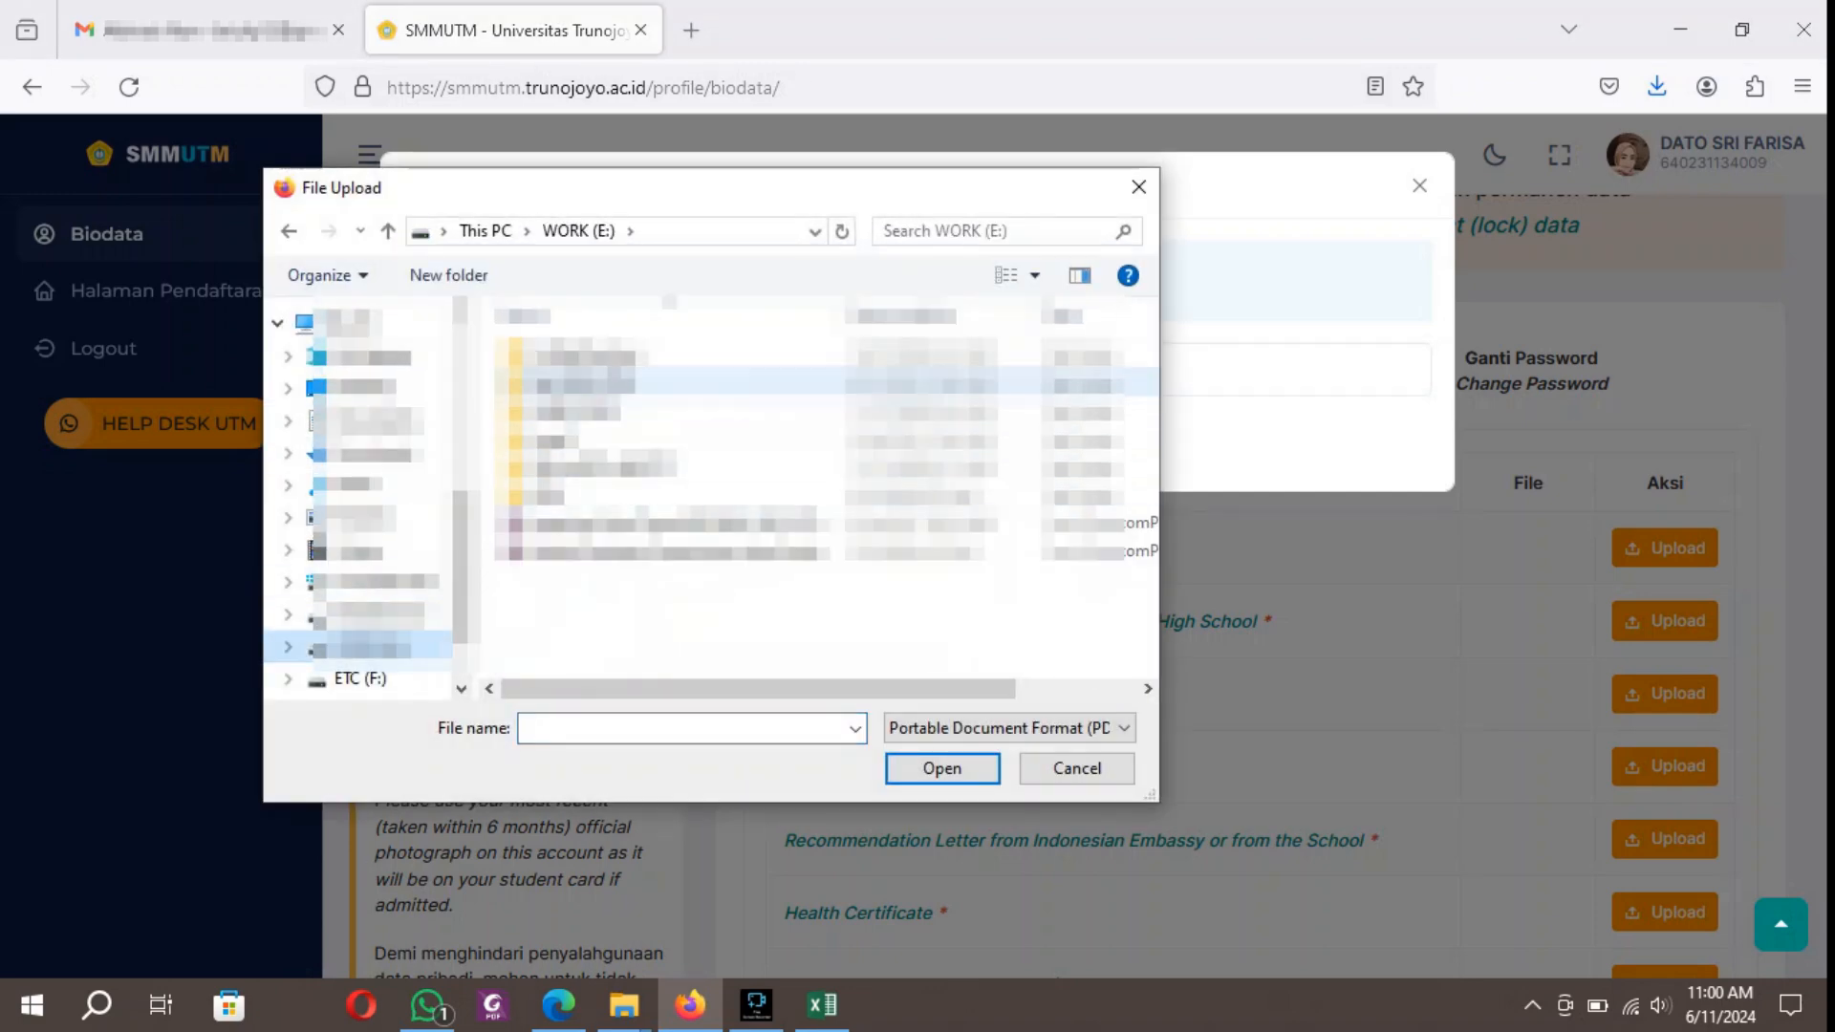
double_click(585, 383)
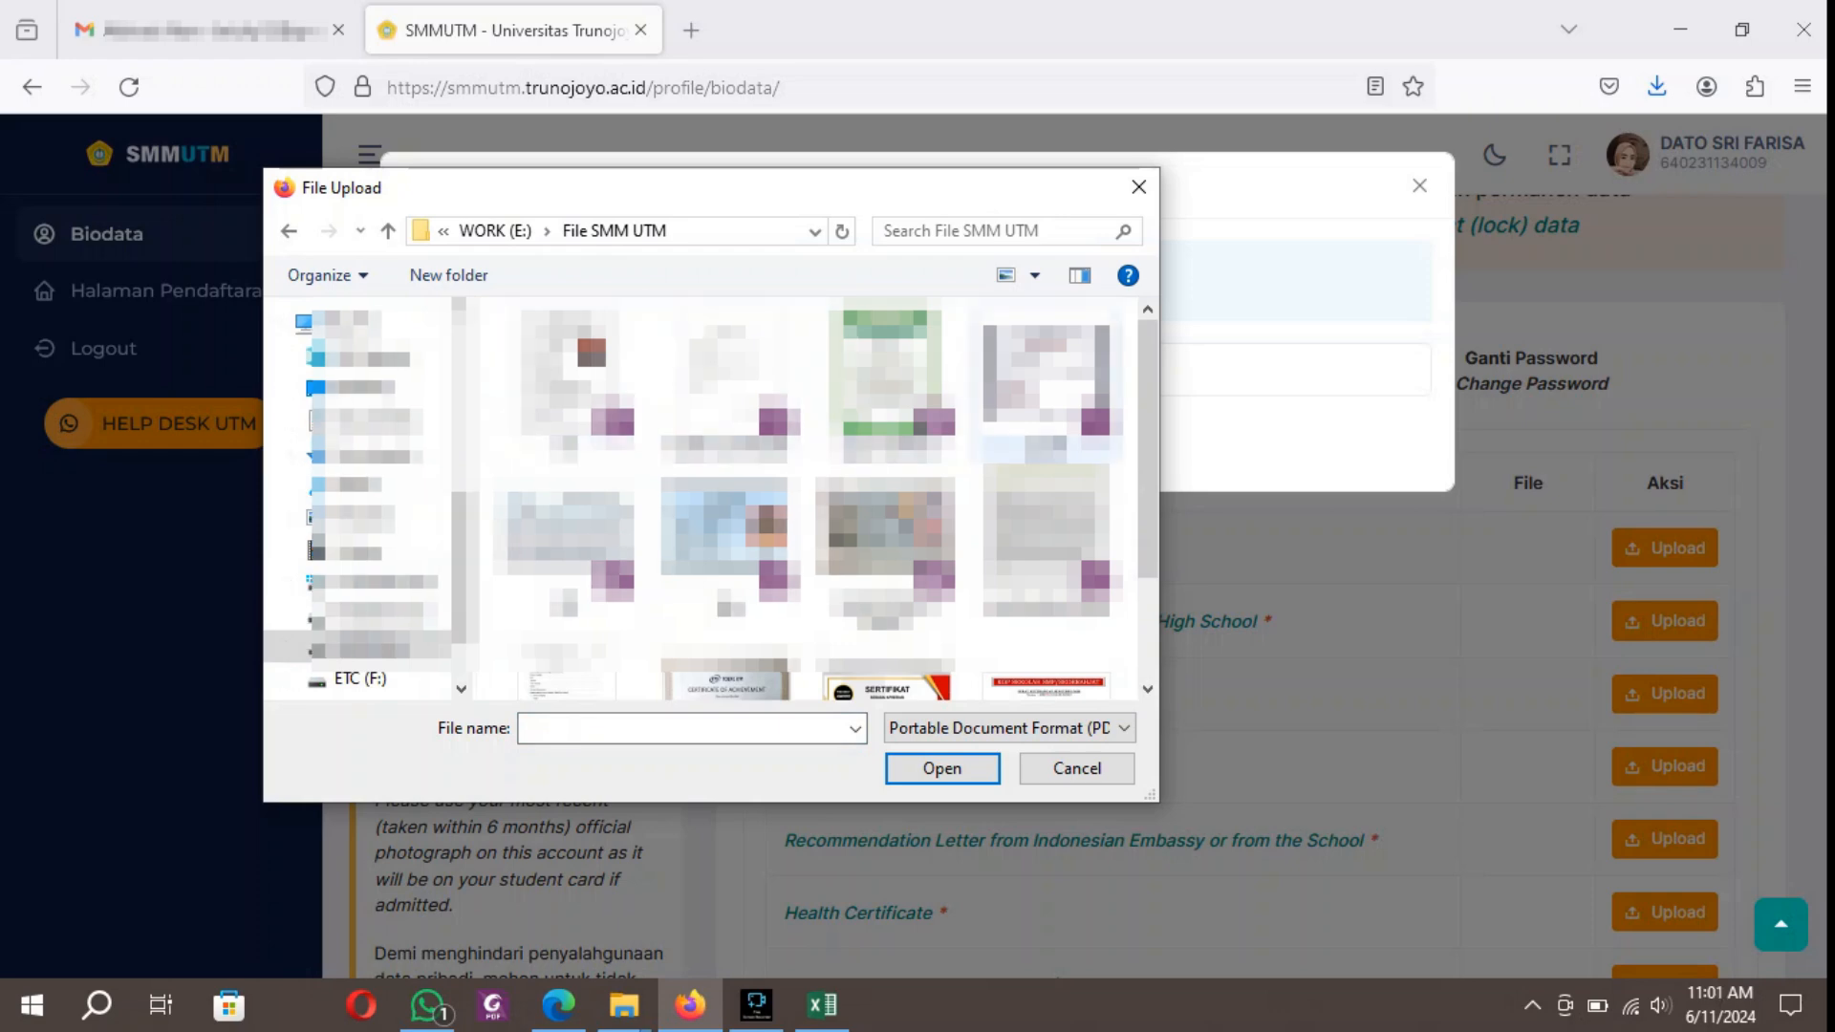
click(887, 555)
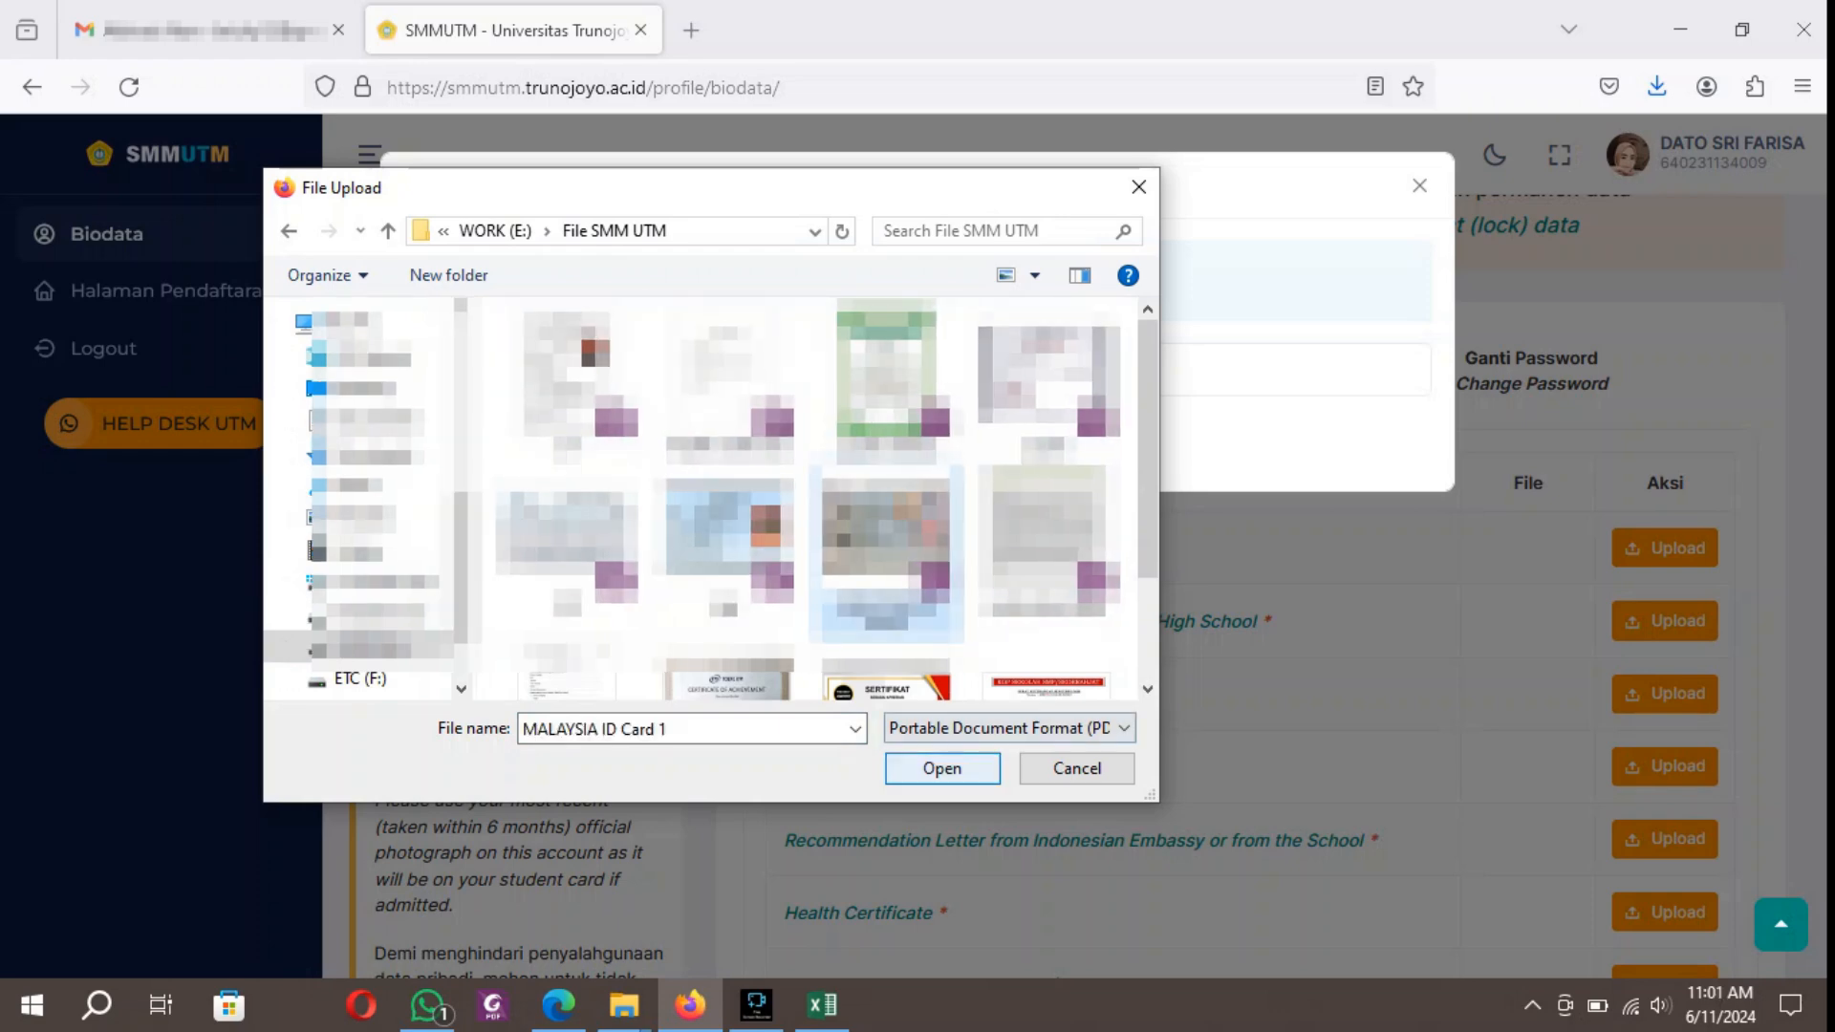
click(943, 768)
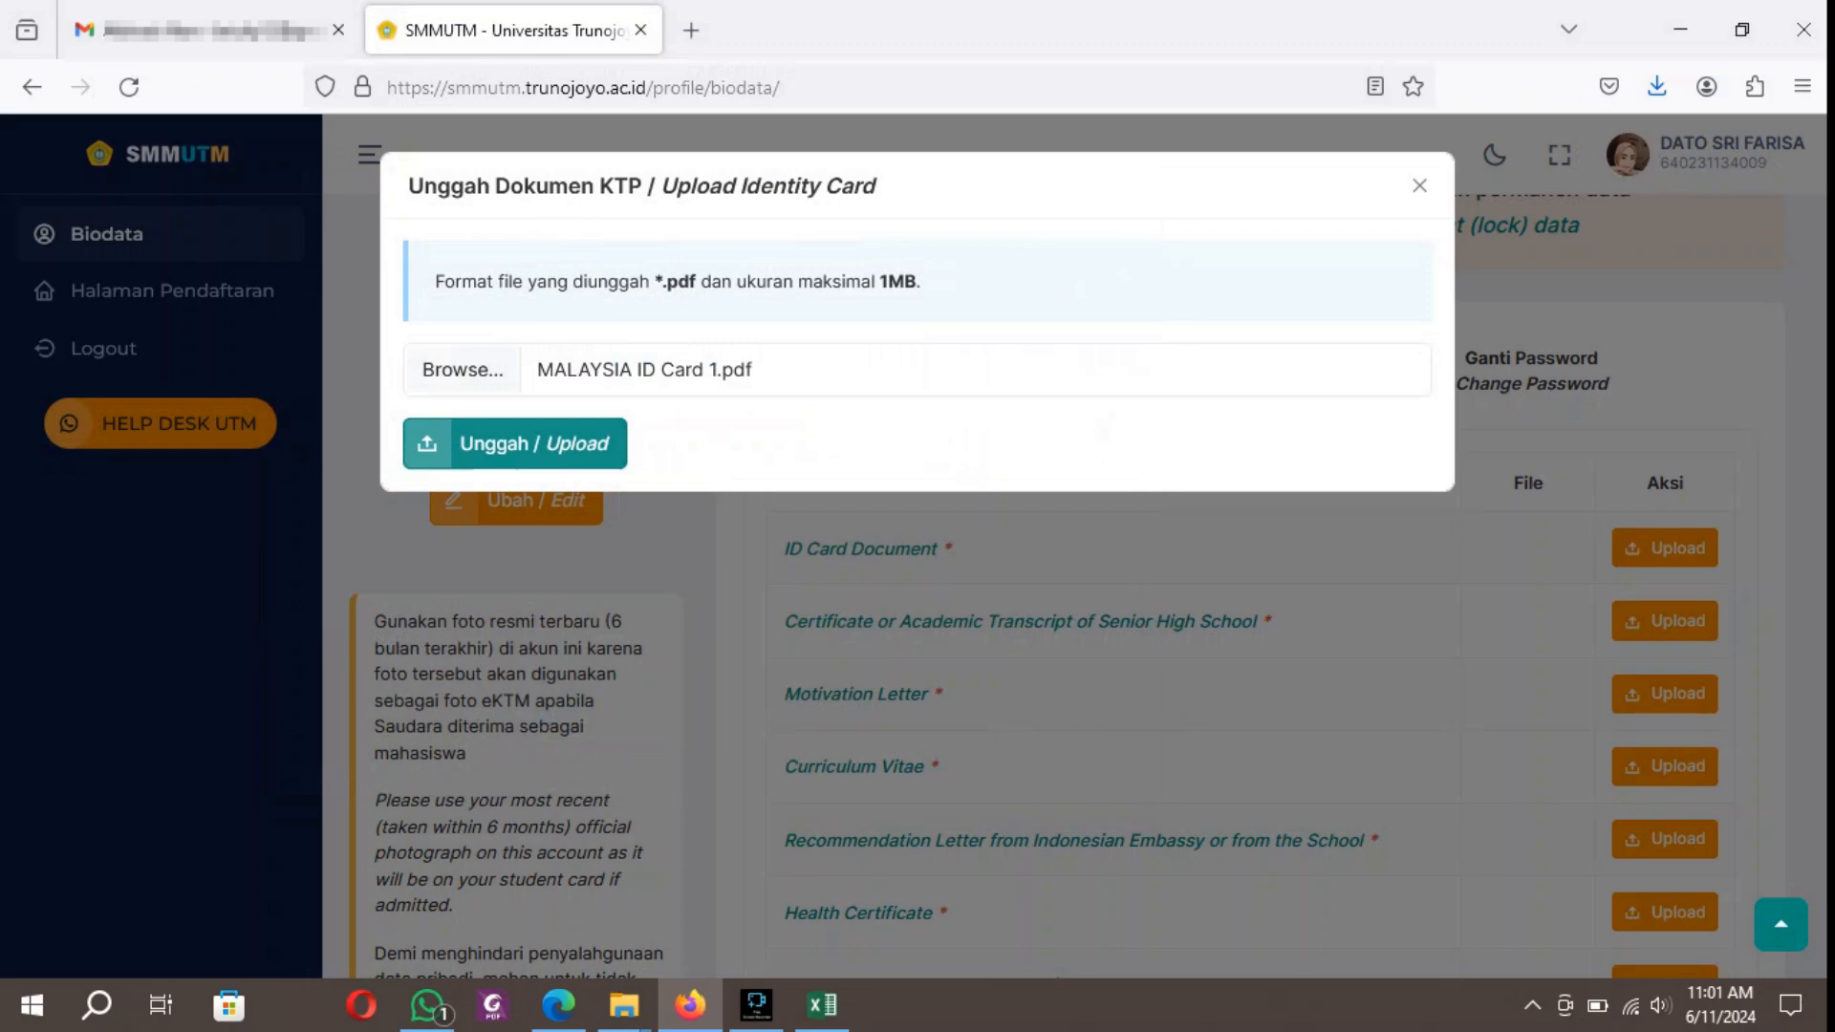
click(611, 438)
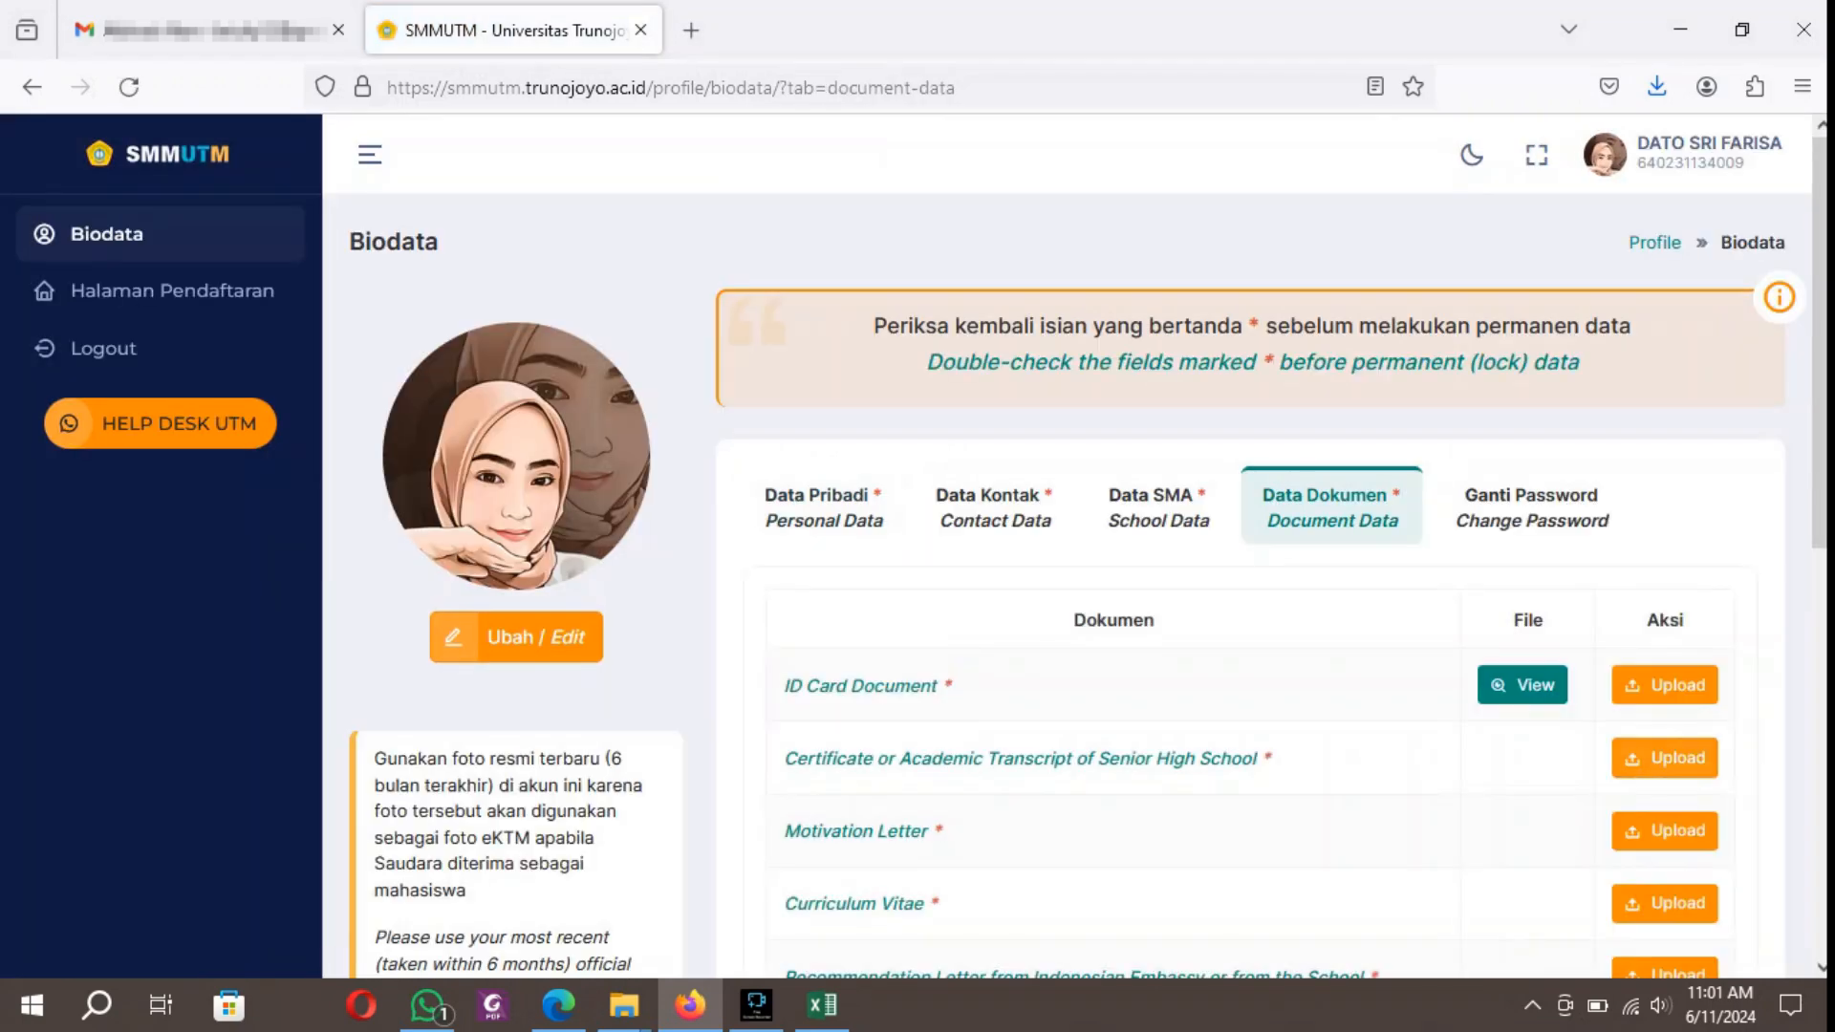
Upload ijazah.pdf from the File SMM UTM folder as the Certificate or Academic Transcript of Senior High School.
click(1665, 758)
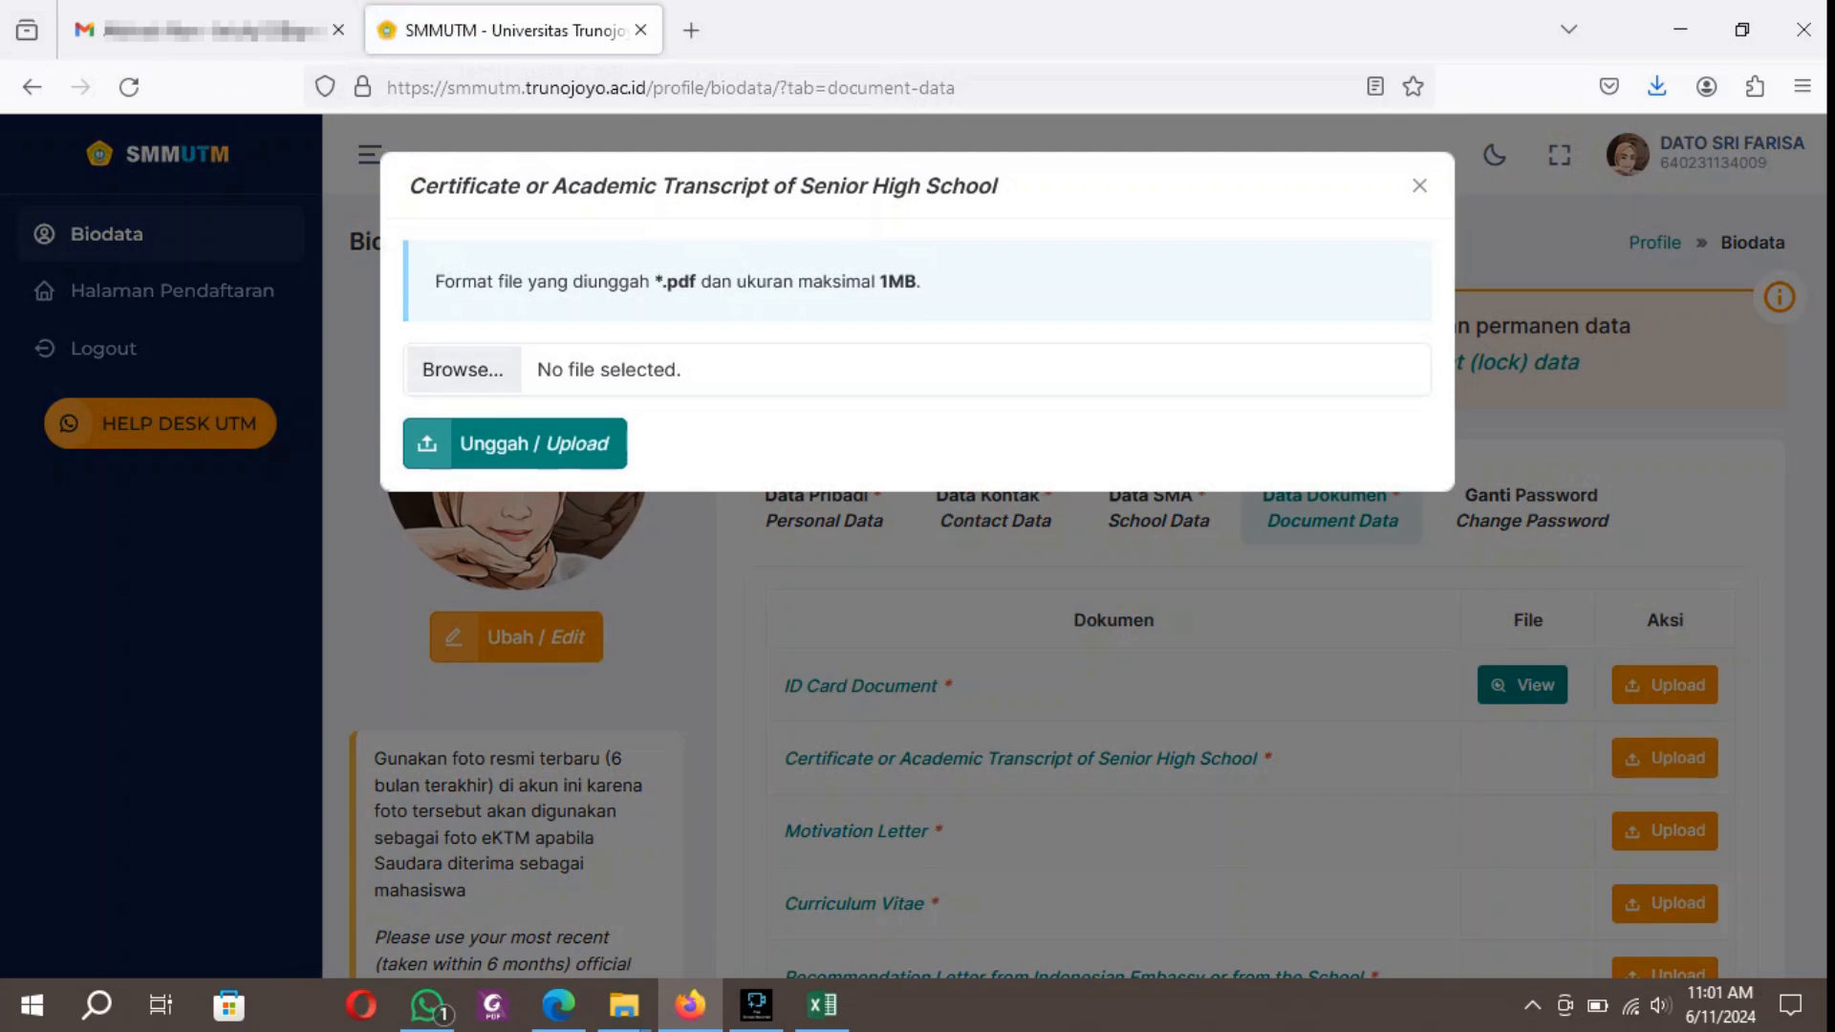
click(462, 369)
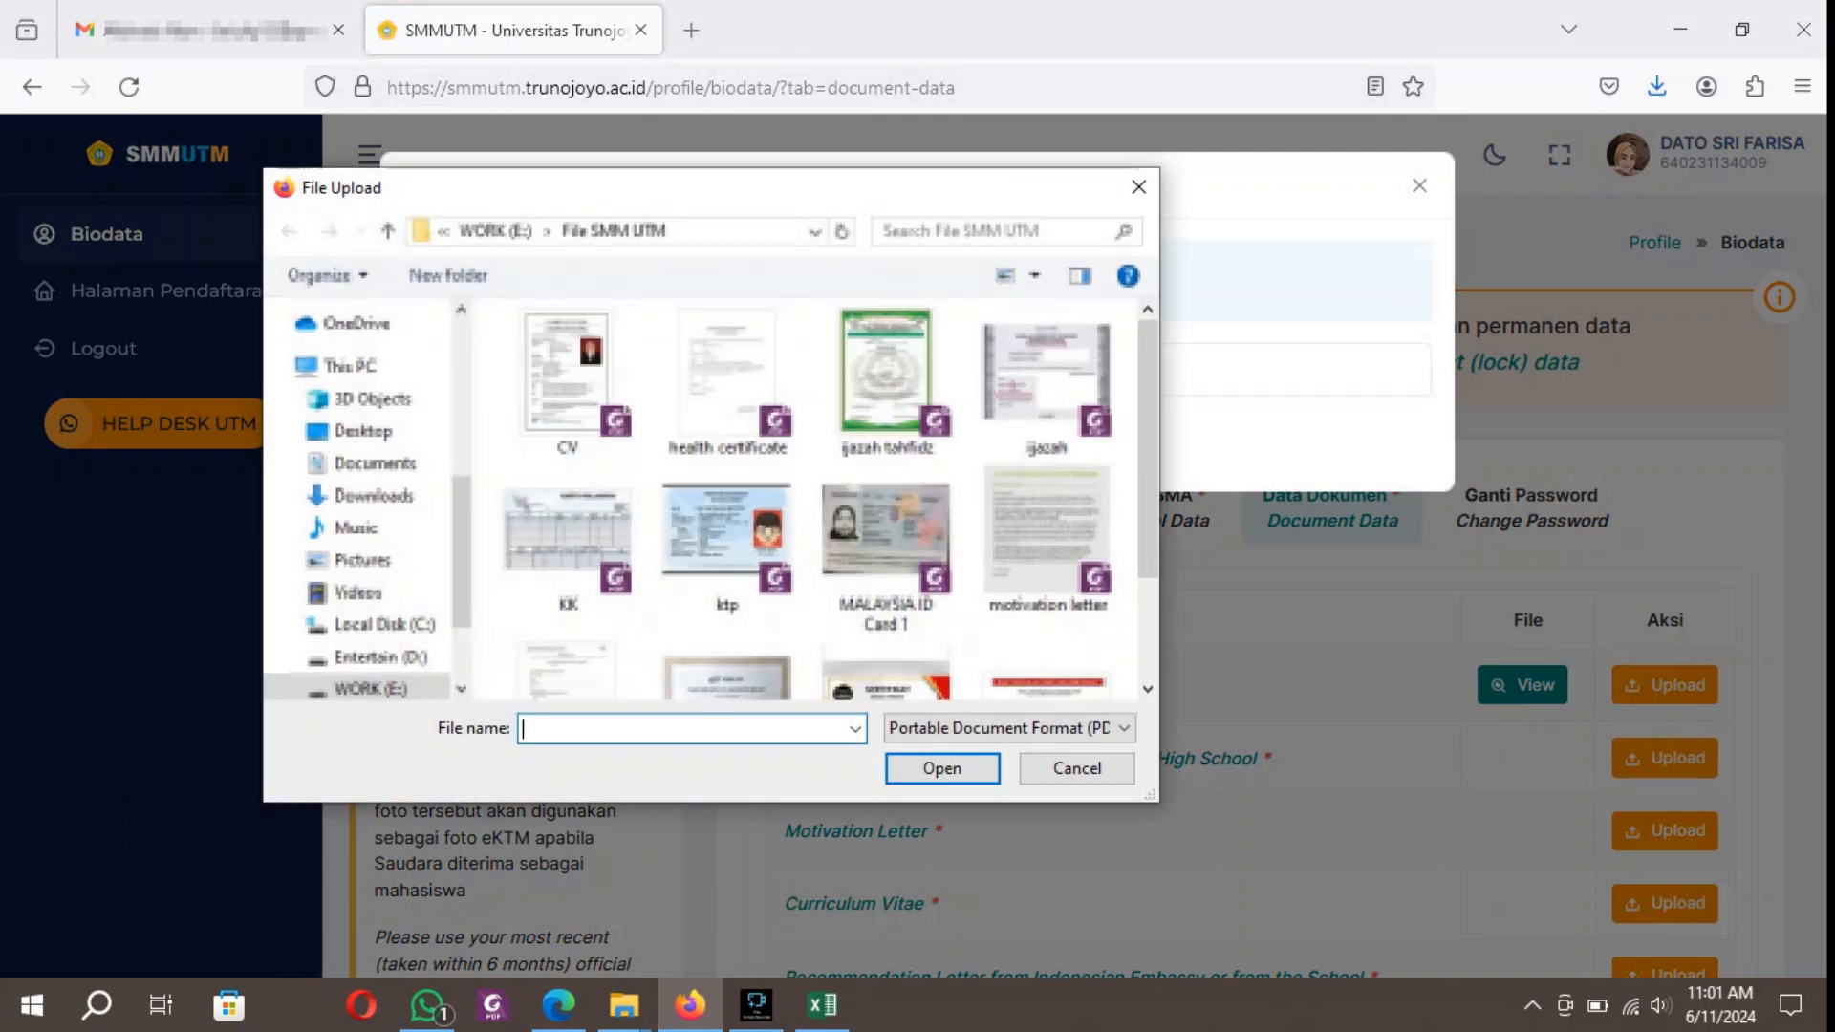
click(1047, 384)
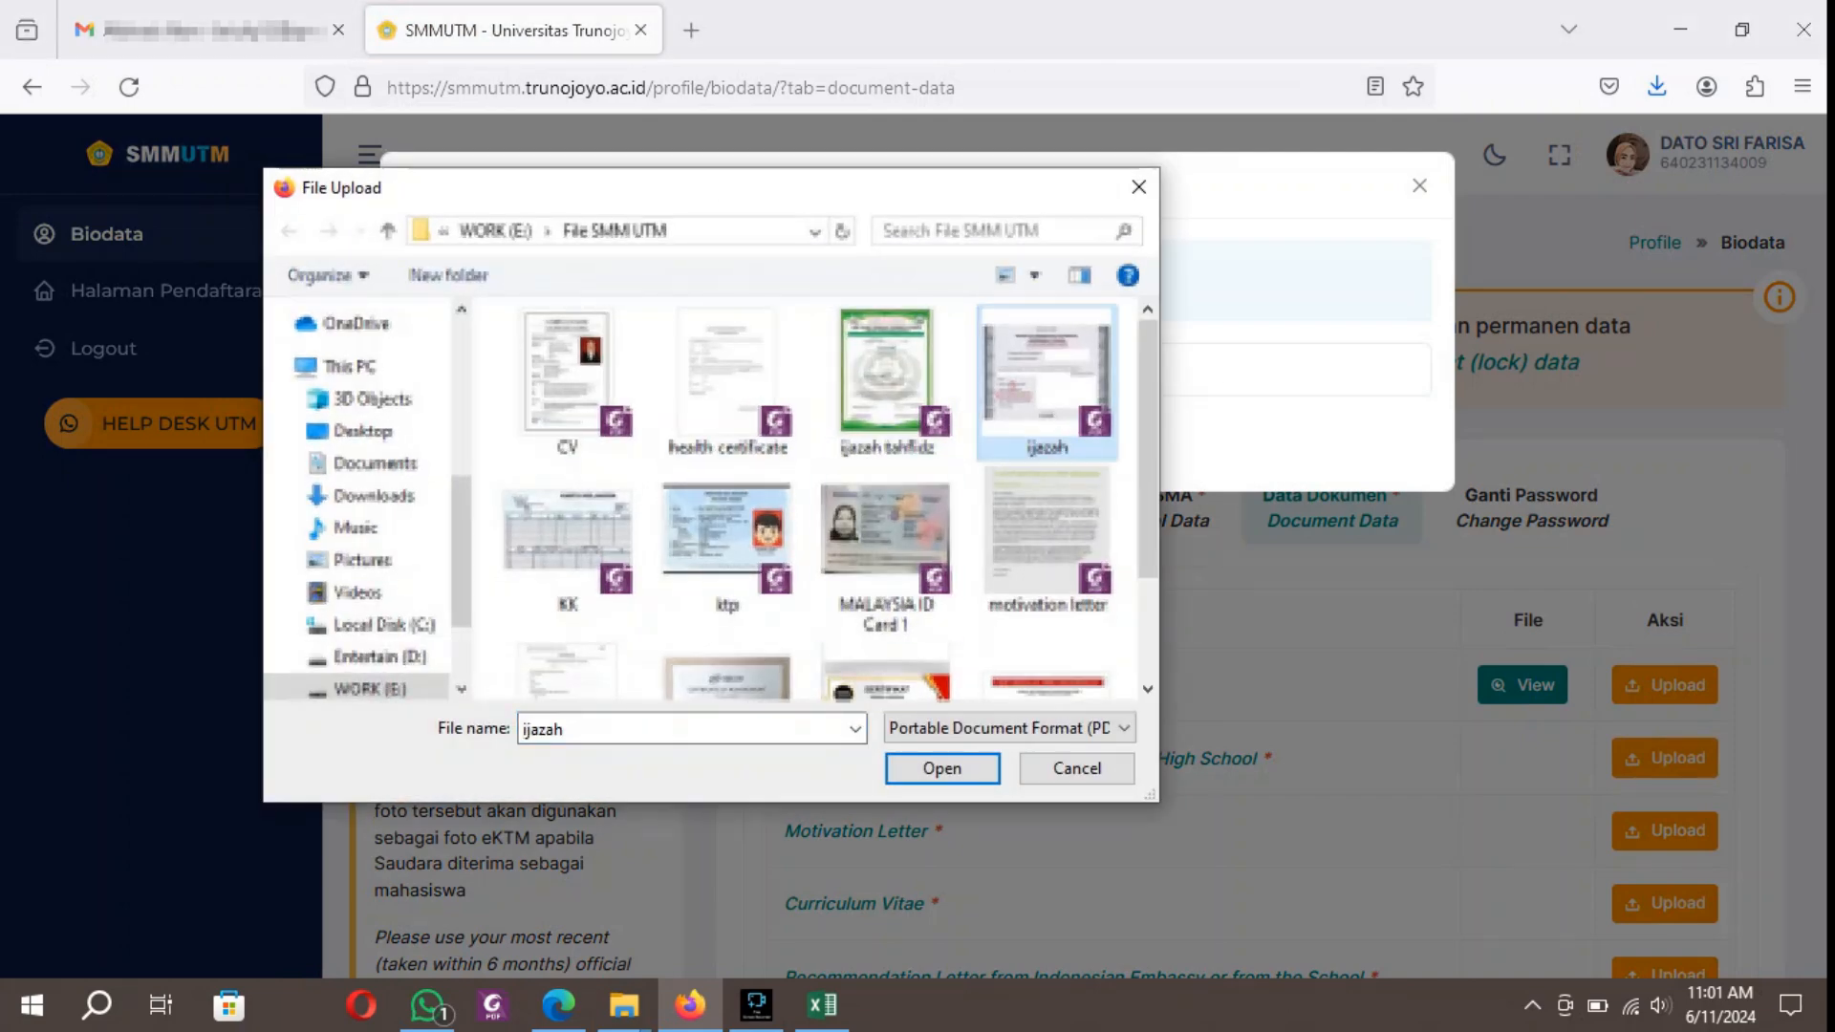
click(943, 768)
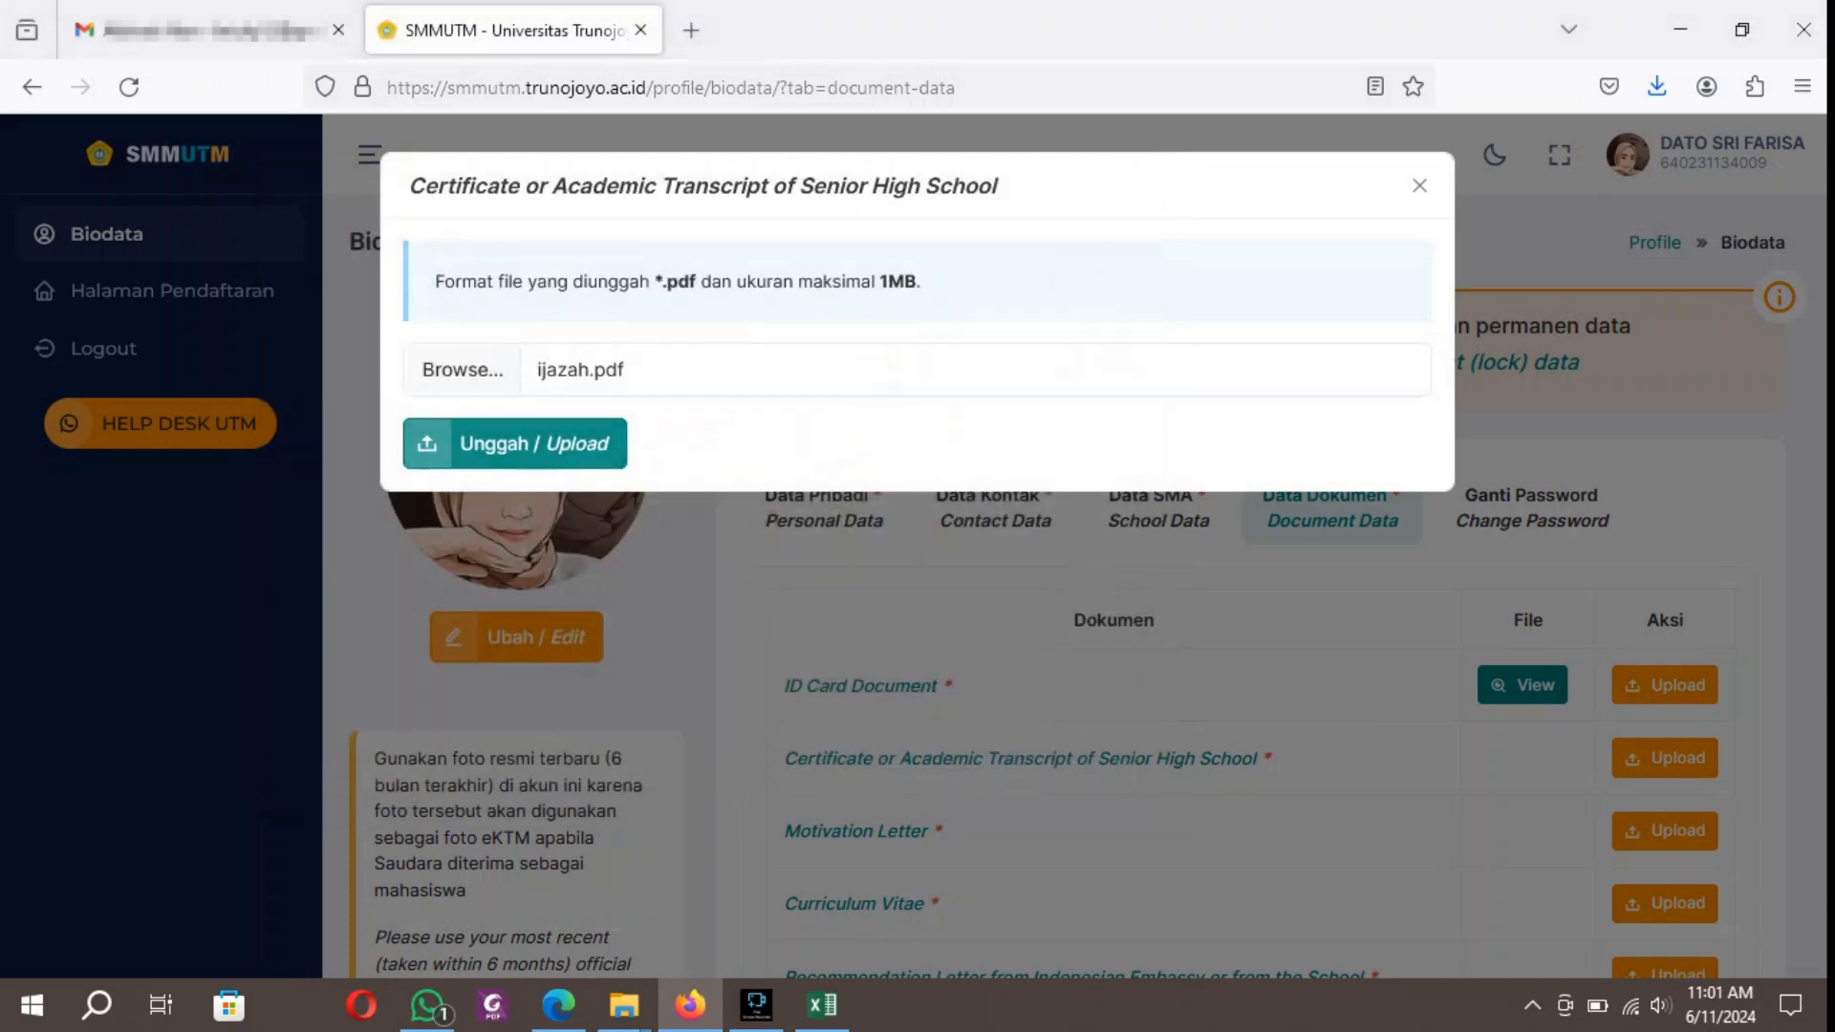
click(612, 441)
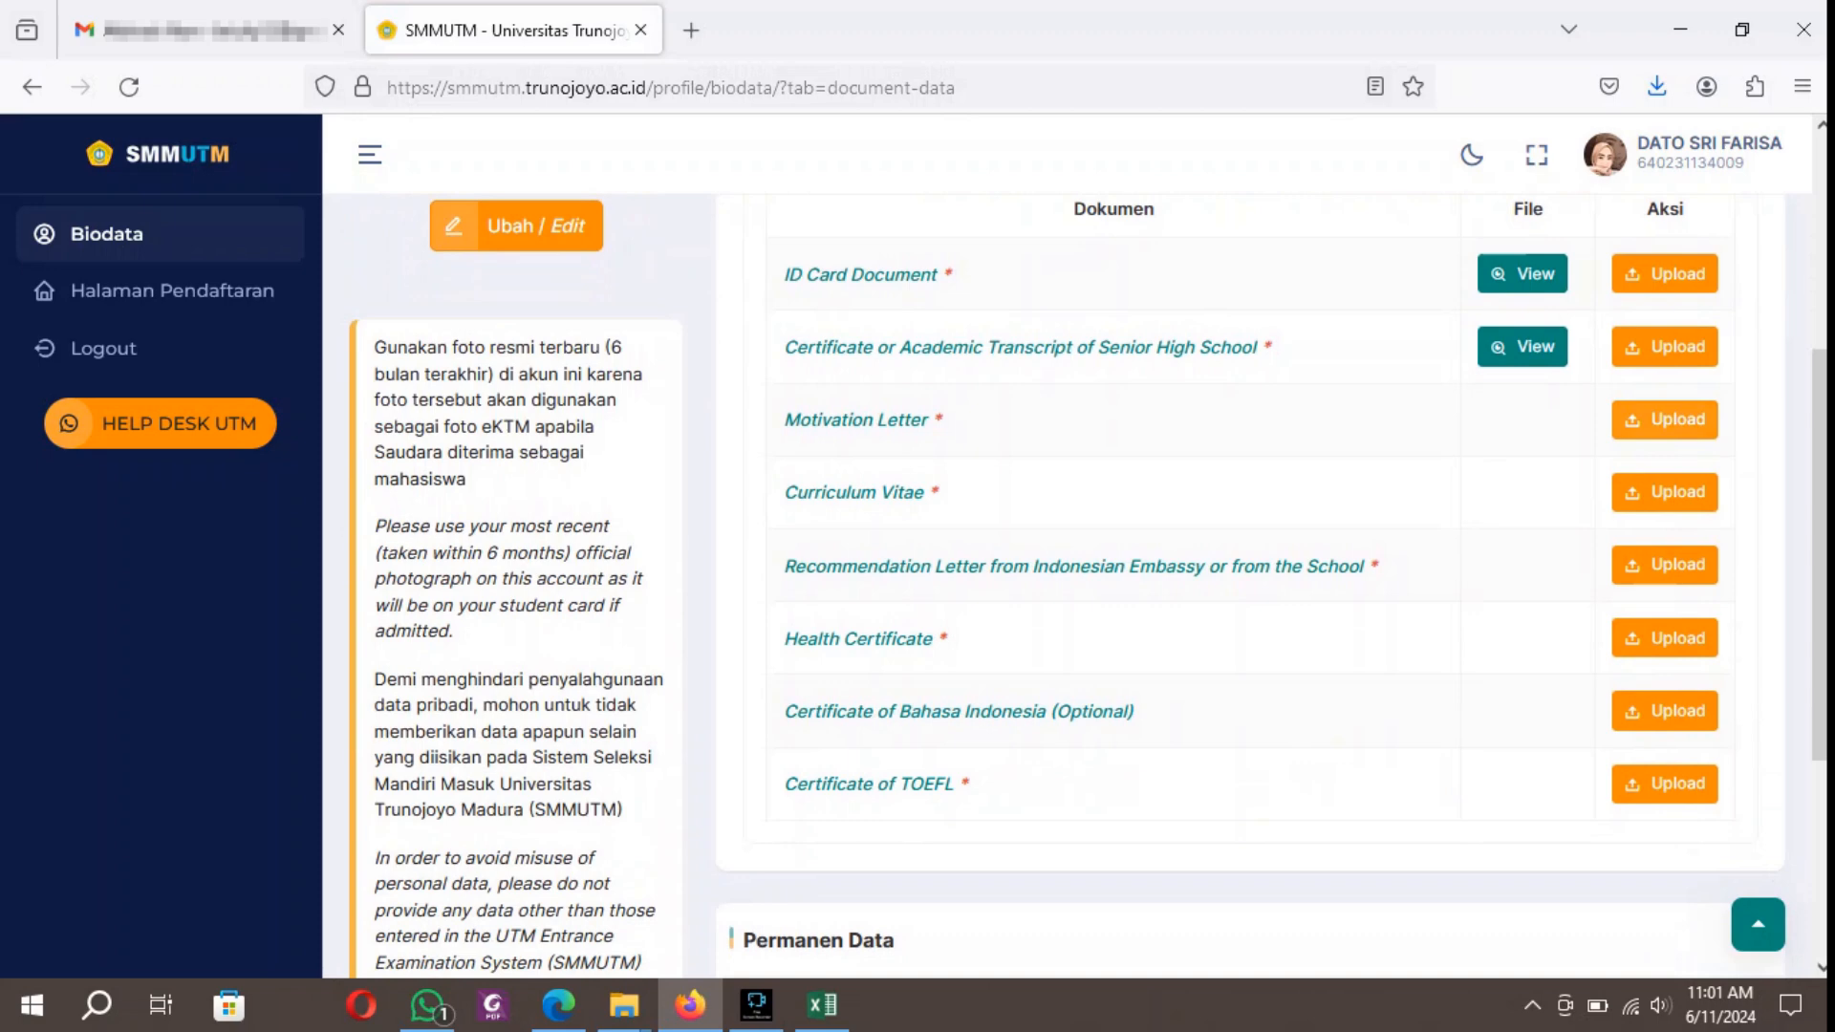
Upload the motivation letter PDF from the File SMM UTM folder as the Motivation Letter document.
click(1665, 421)
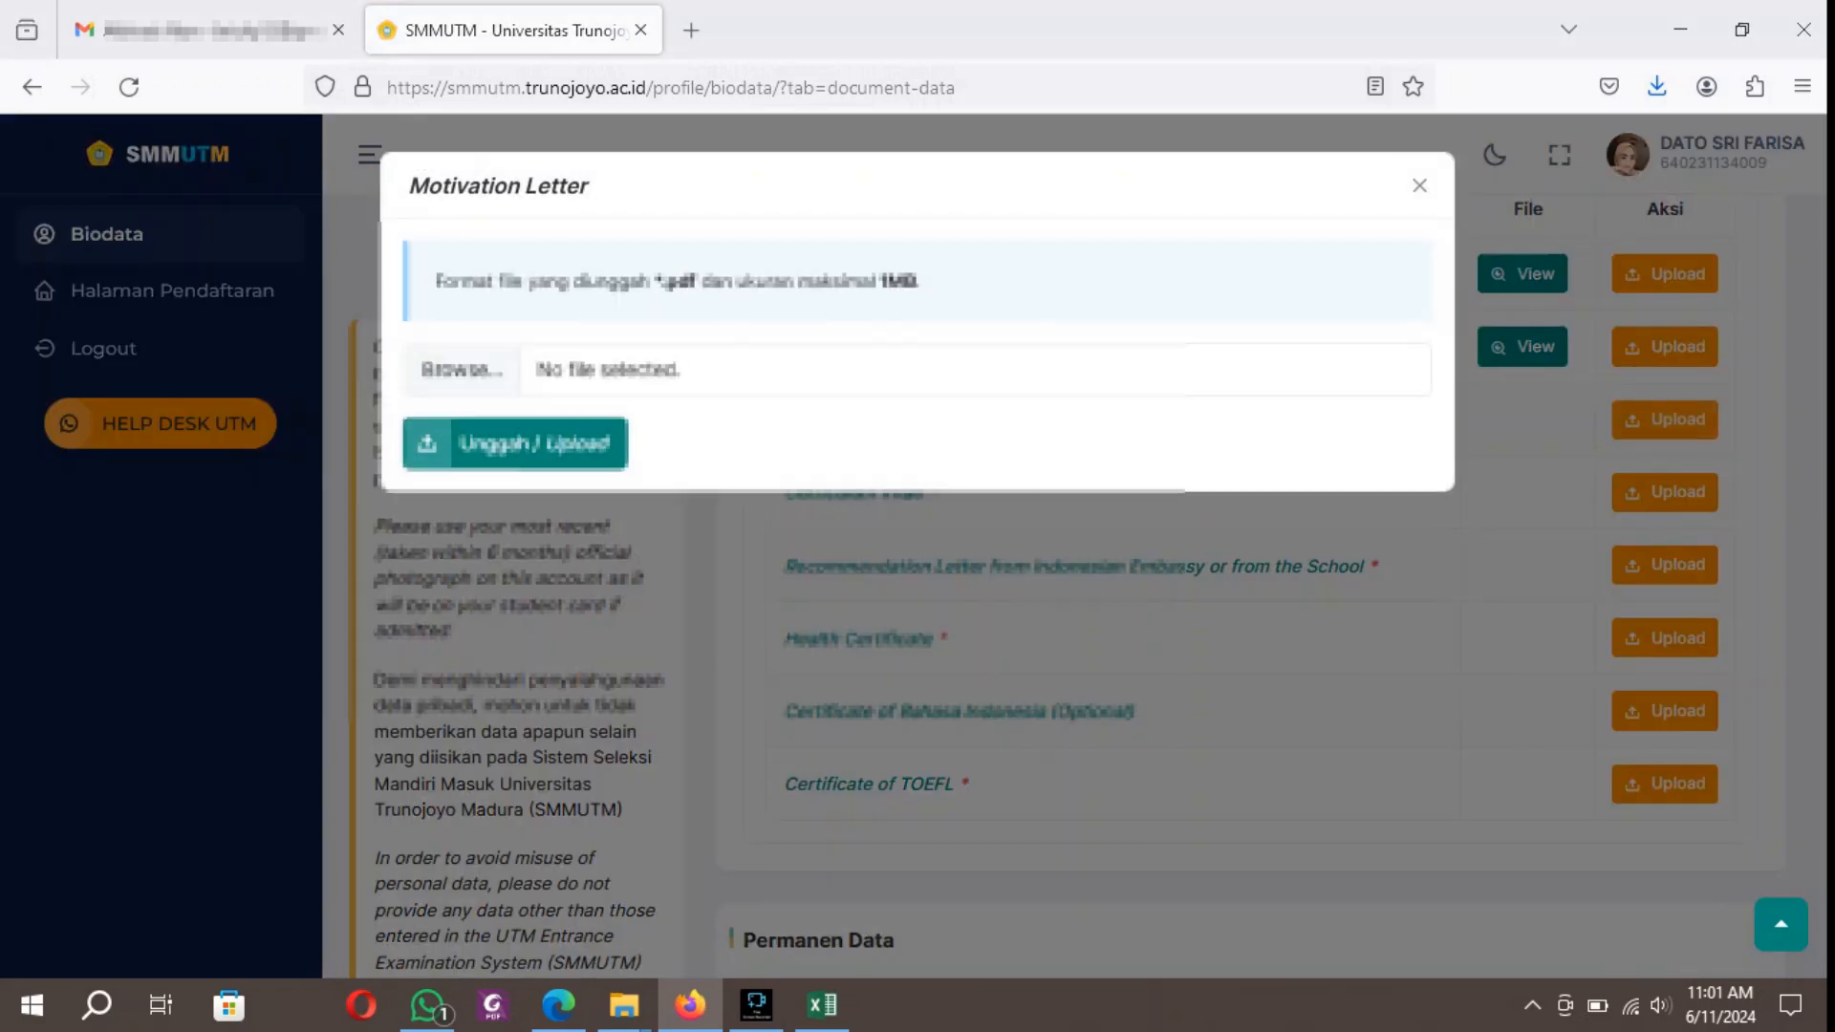
click(462, 369)
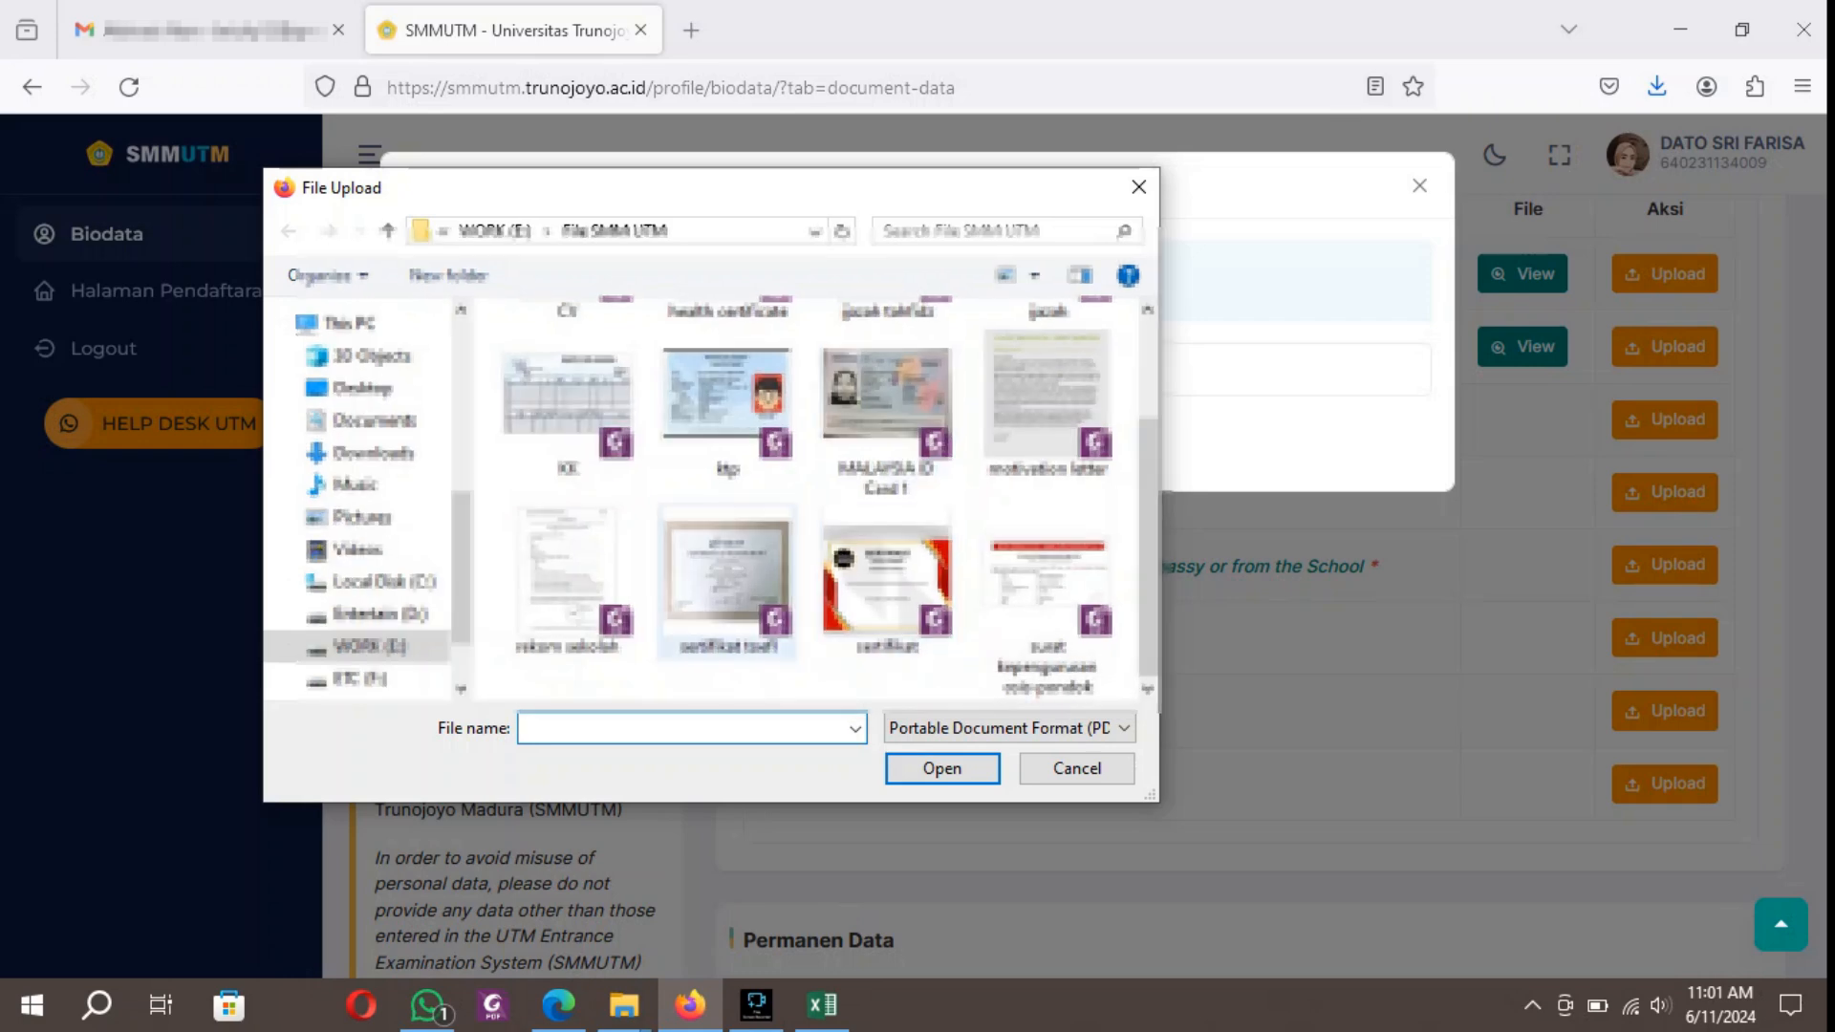
click(1048, 406)
double_click(1048, 405)
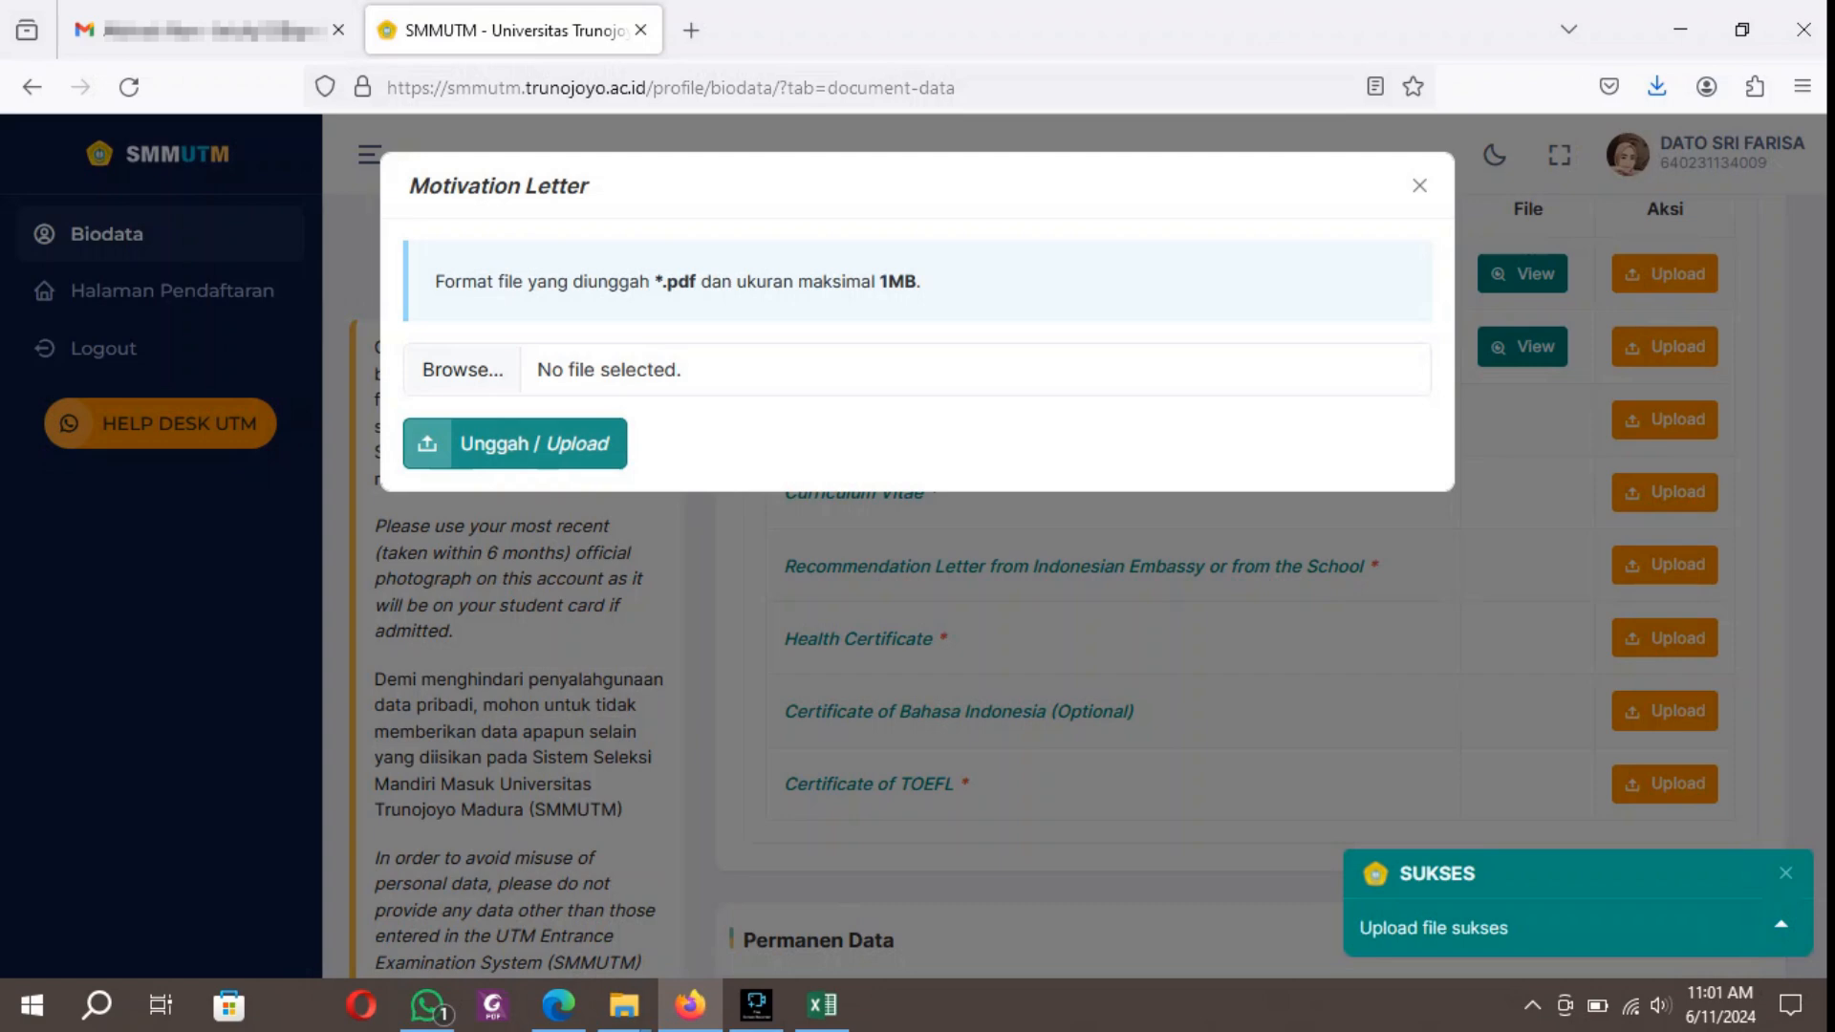
Upload the CV PDF from the File SMM UTM folder as the Curriculum Vitae document.
scroll(1078, 559, down, 3)
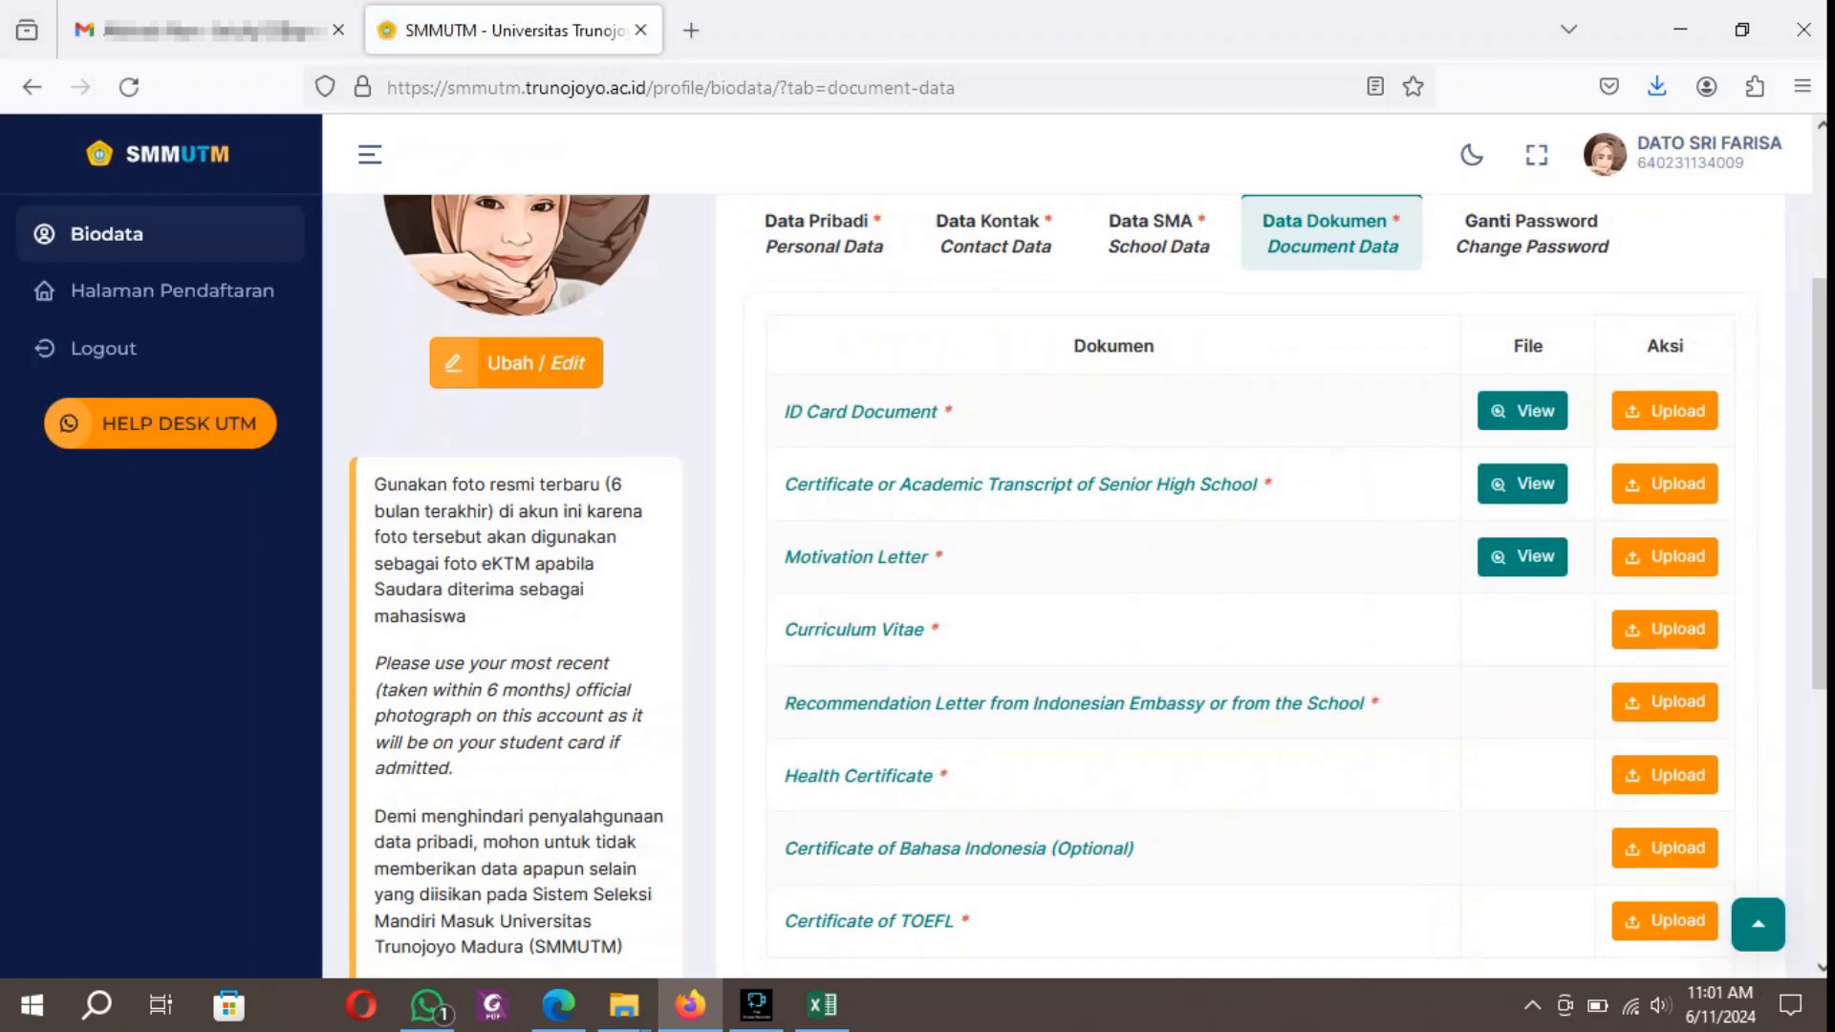
click(1664, 629)
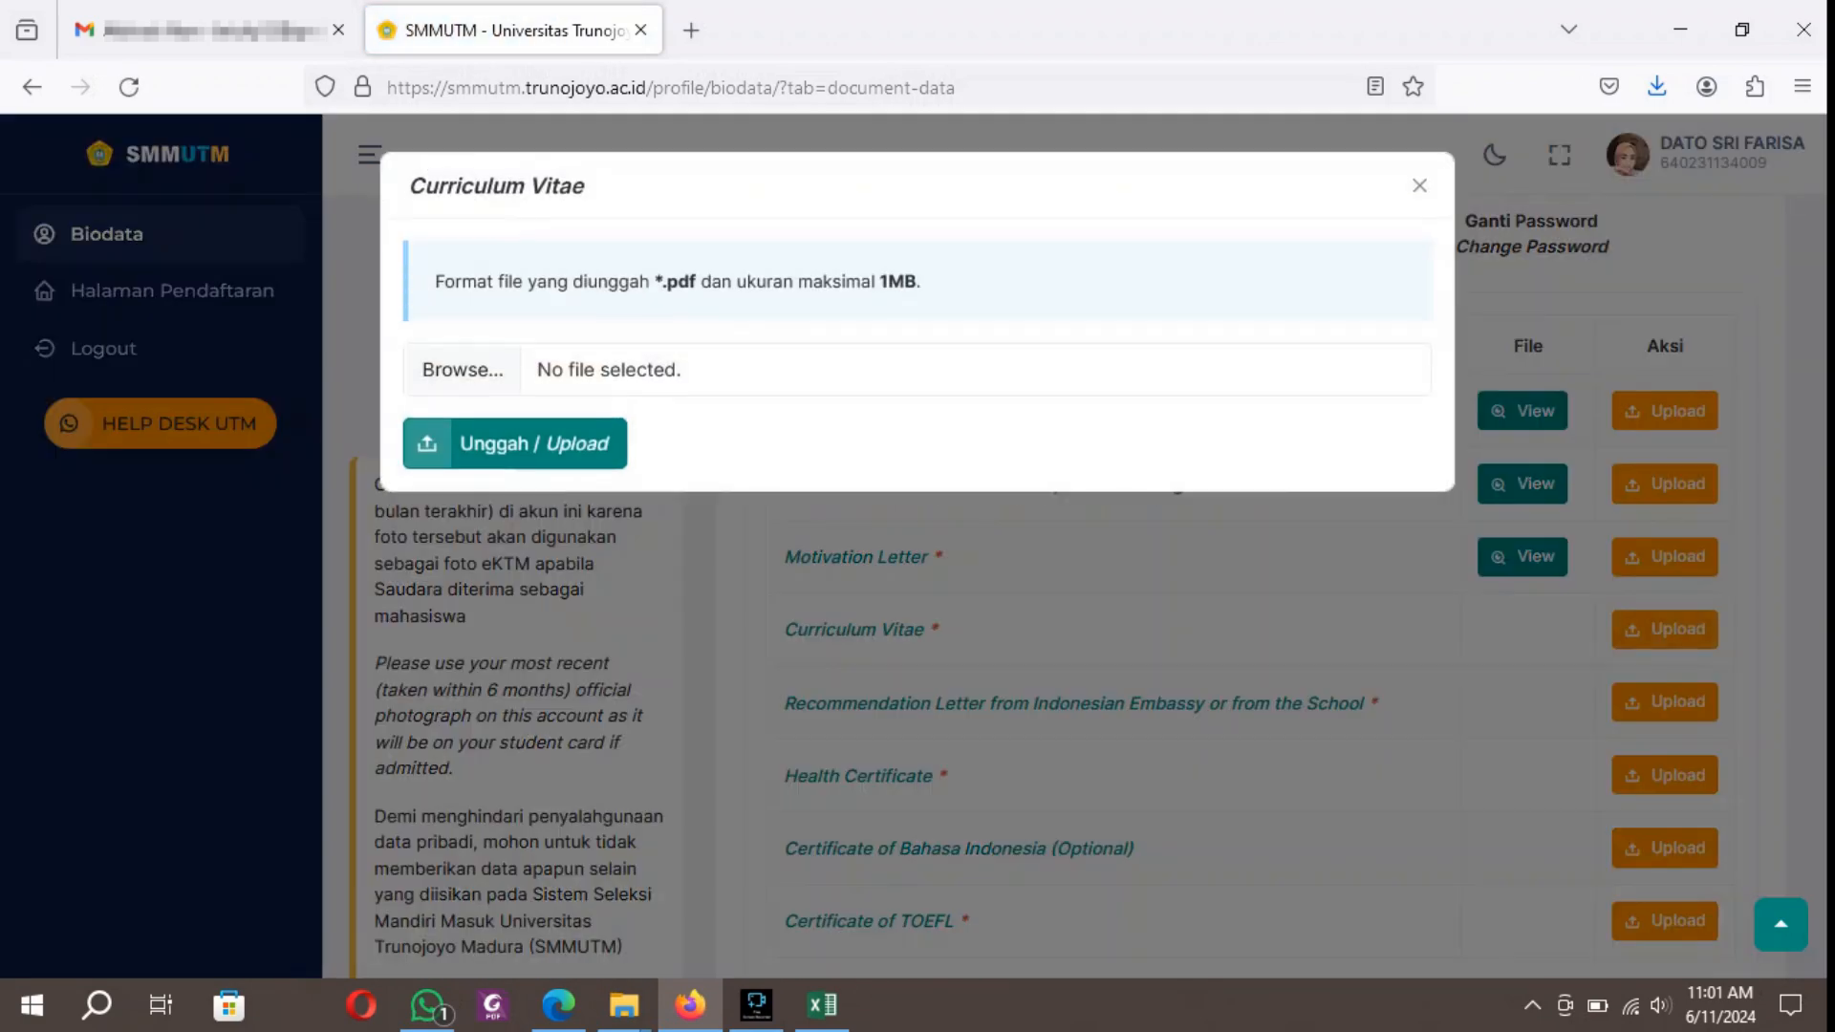
click(462, 369)
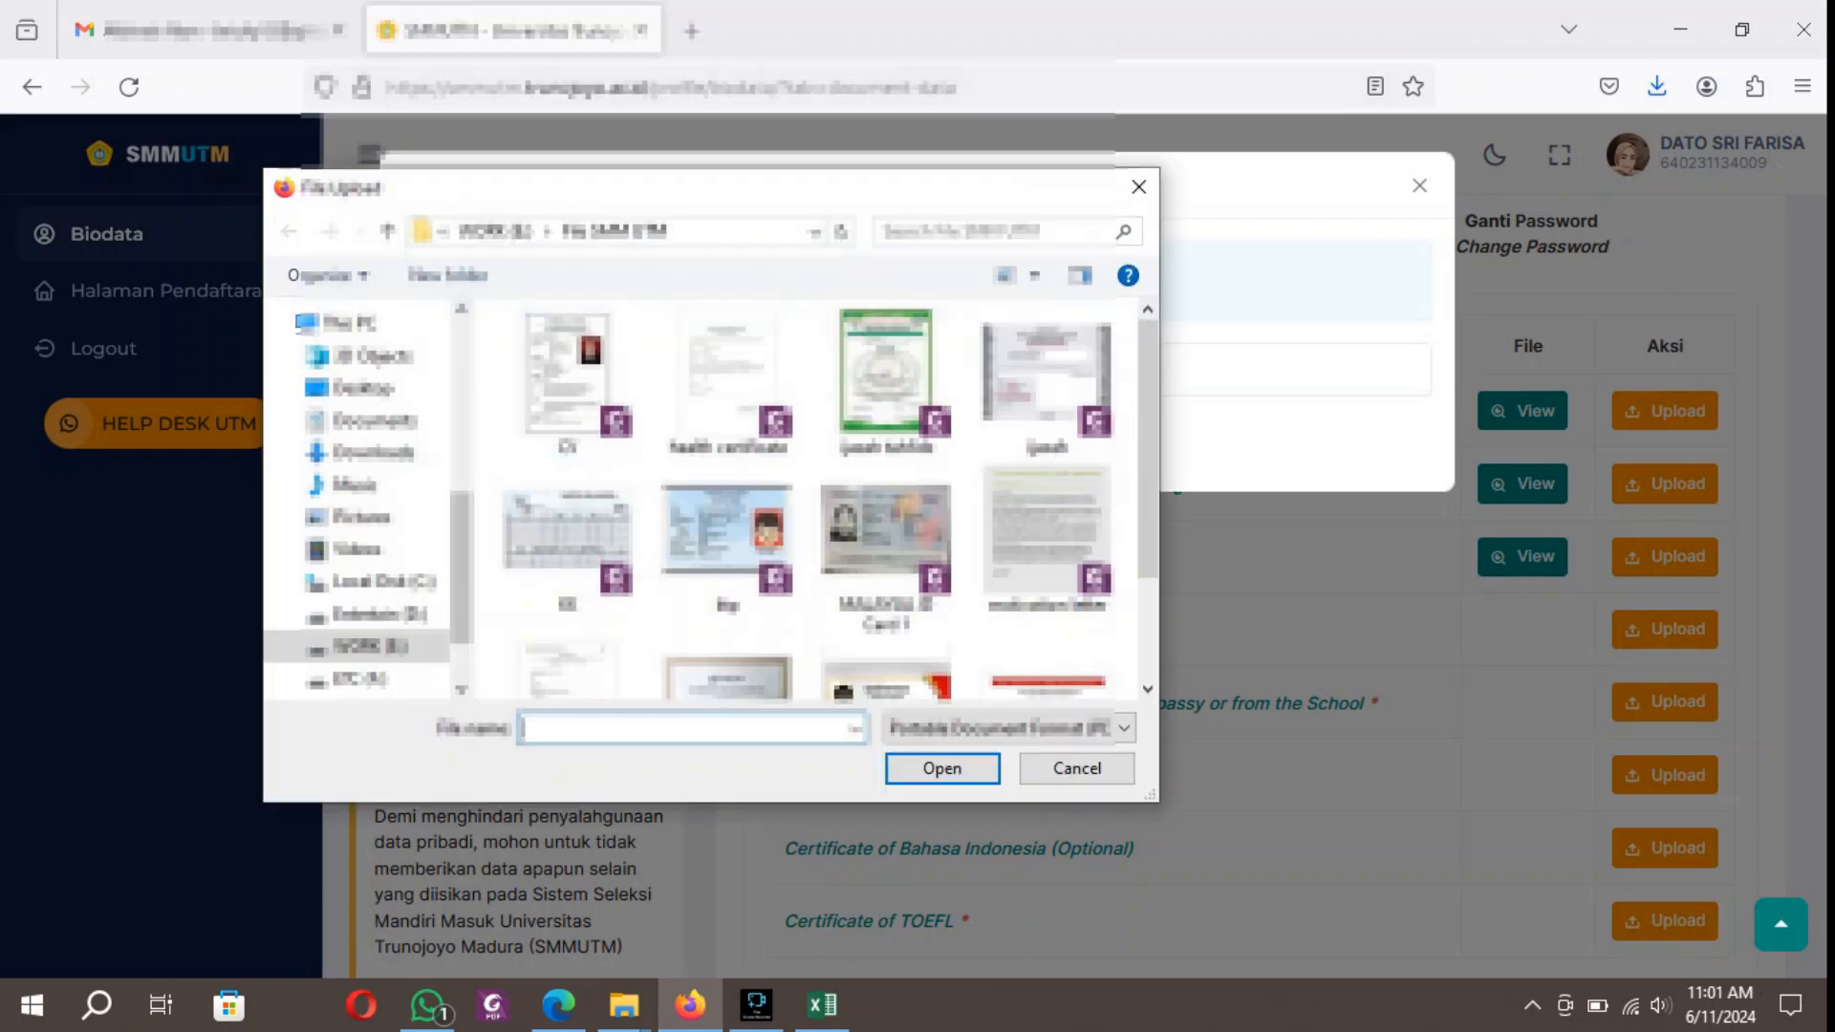
scroll(1047, 573, down, 1)
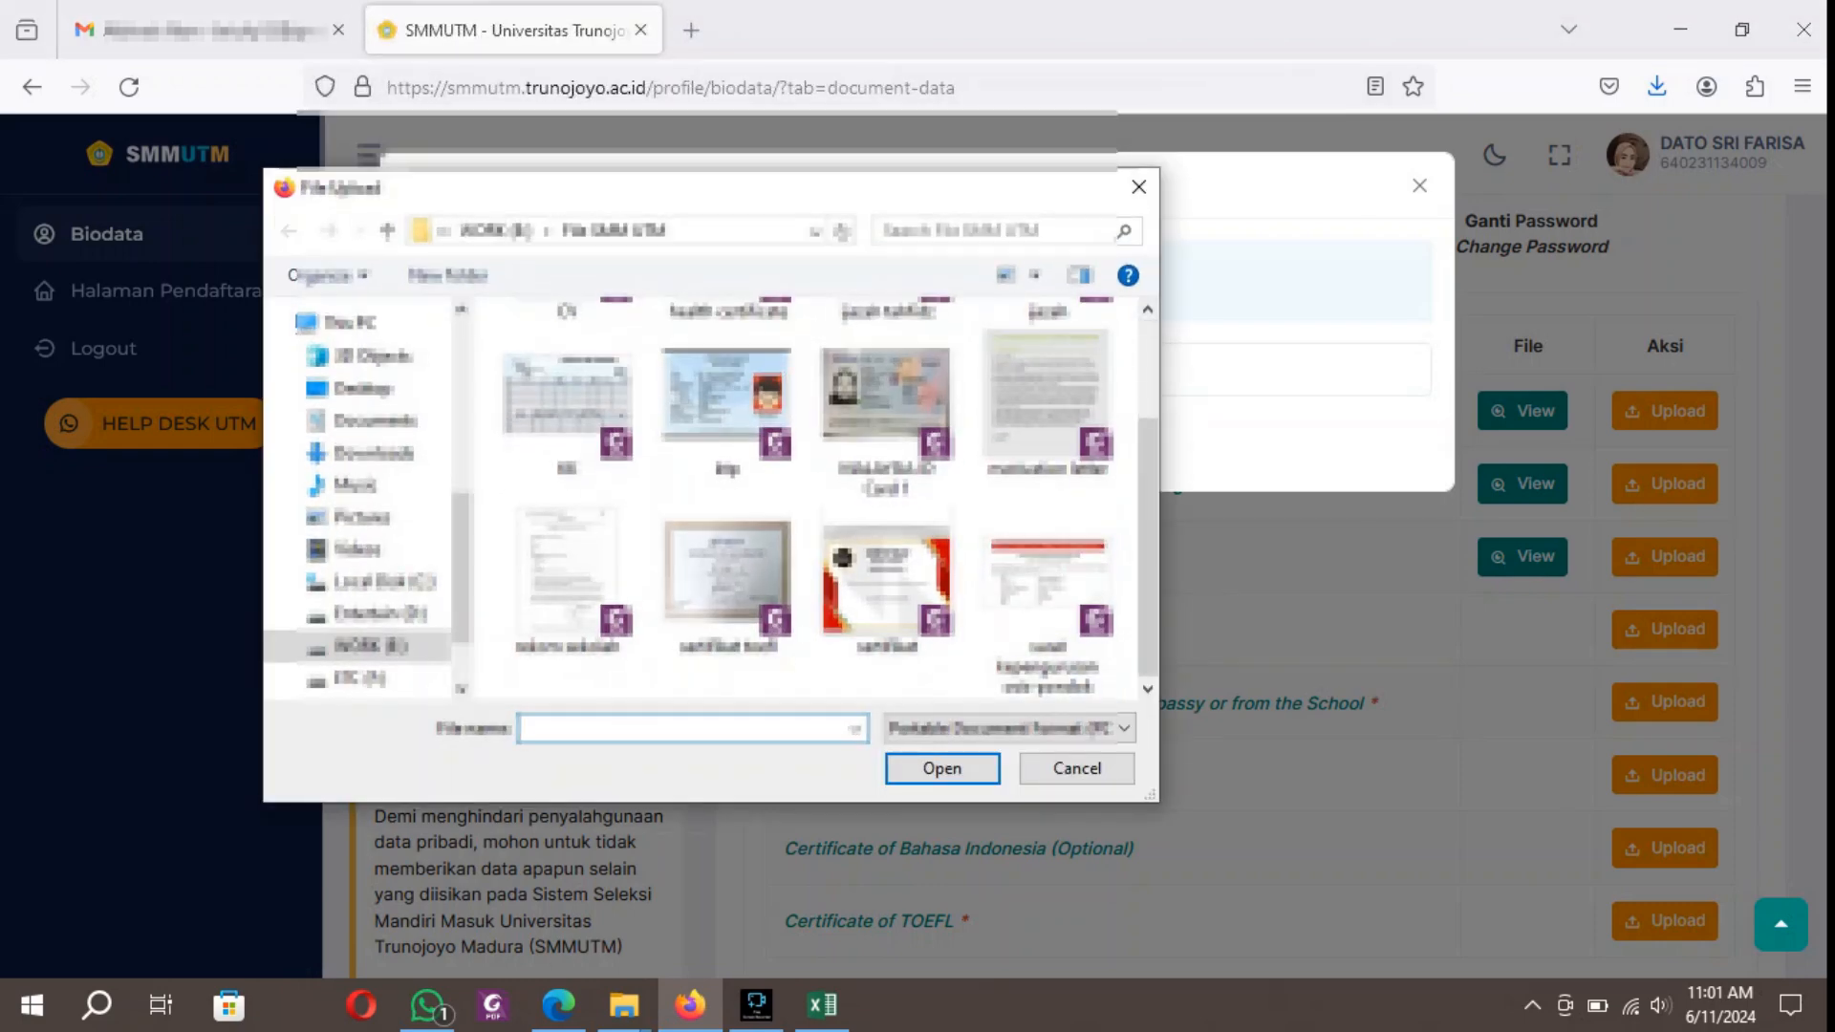
scroll(726, 583, up, 1)
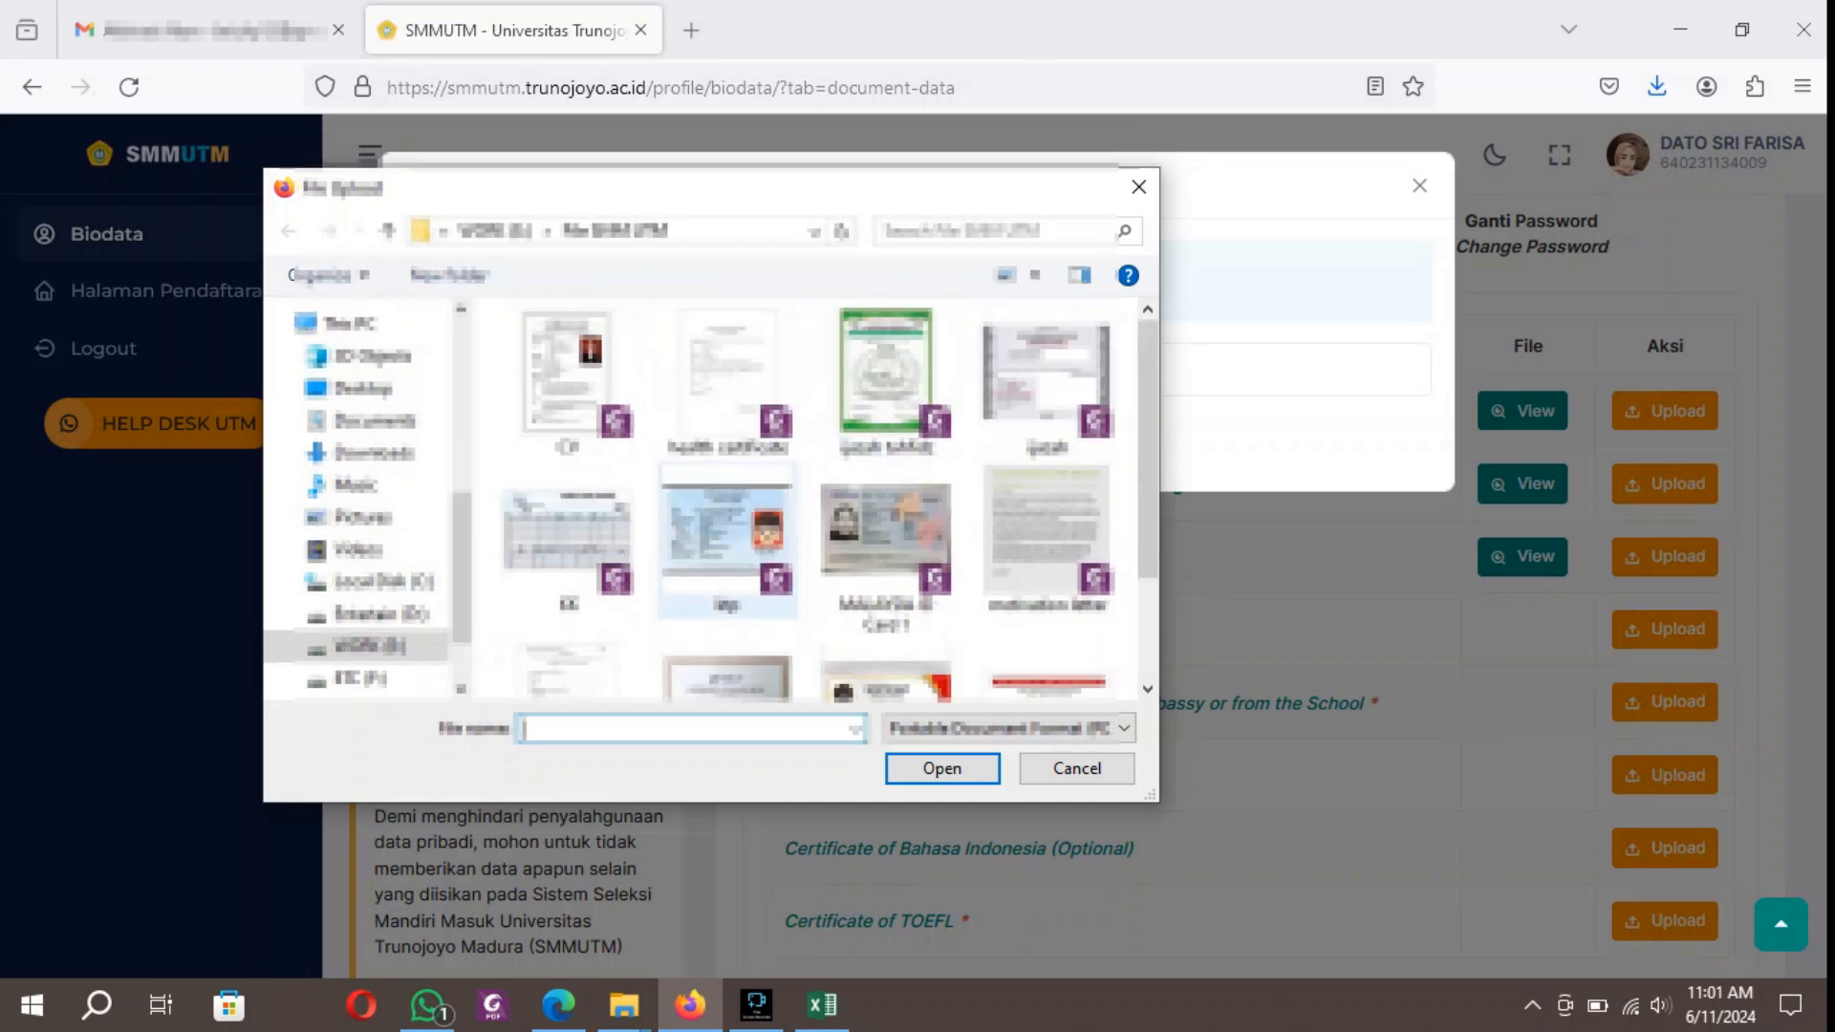
click(567, 377)
click(942, 768)
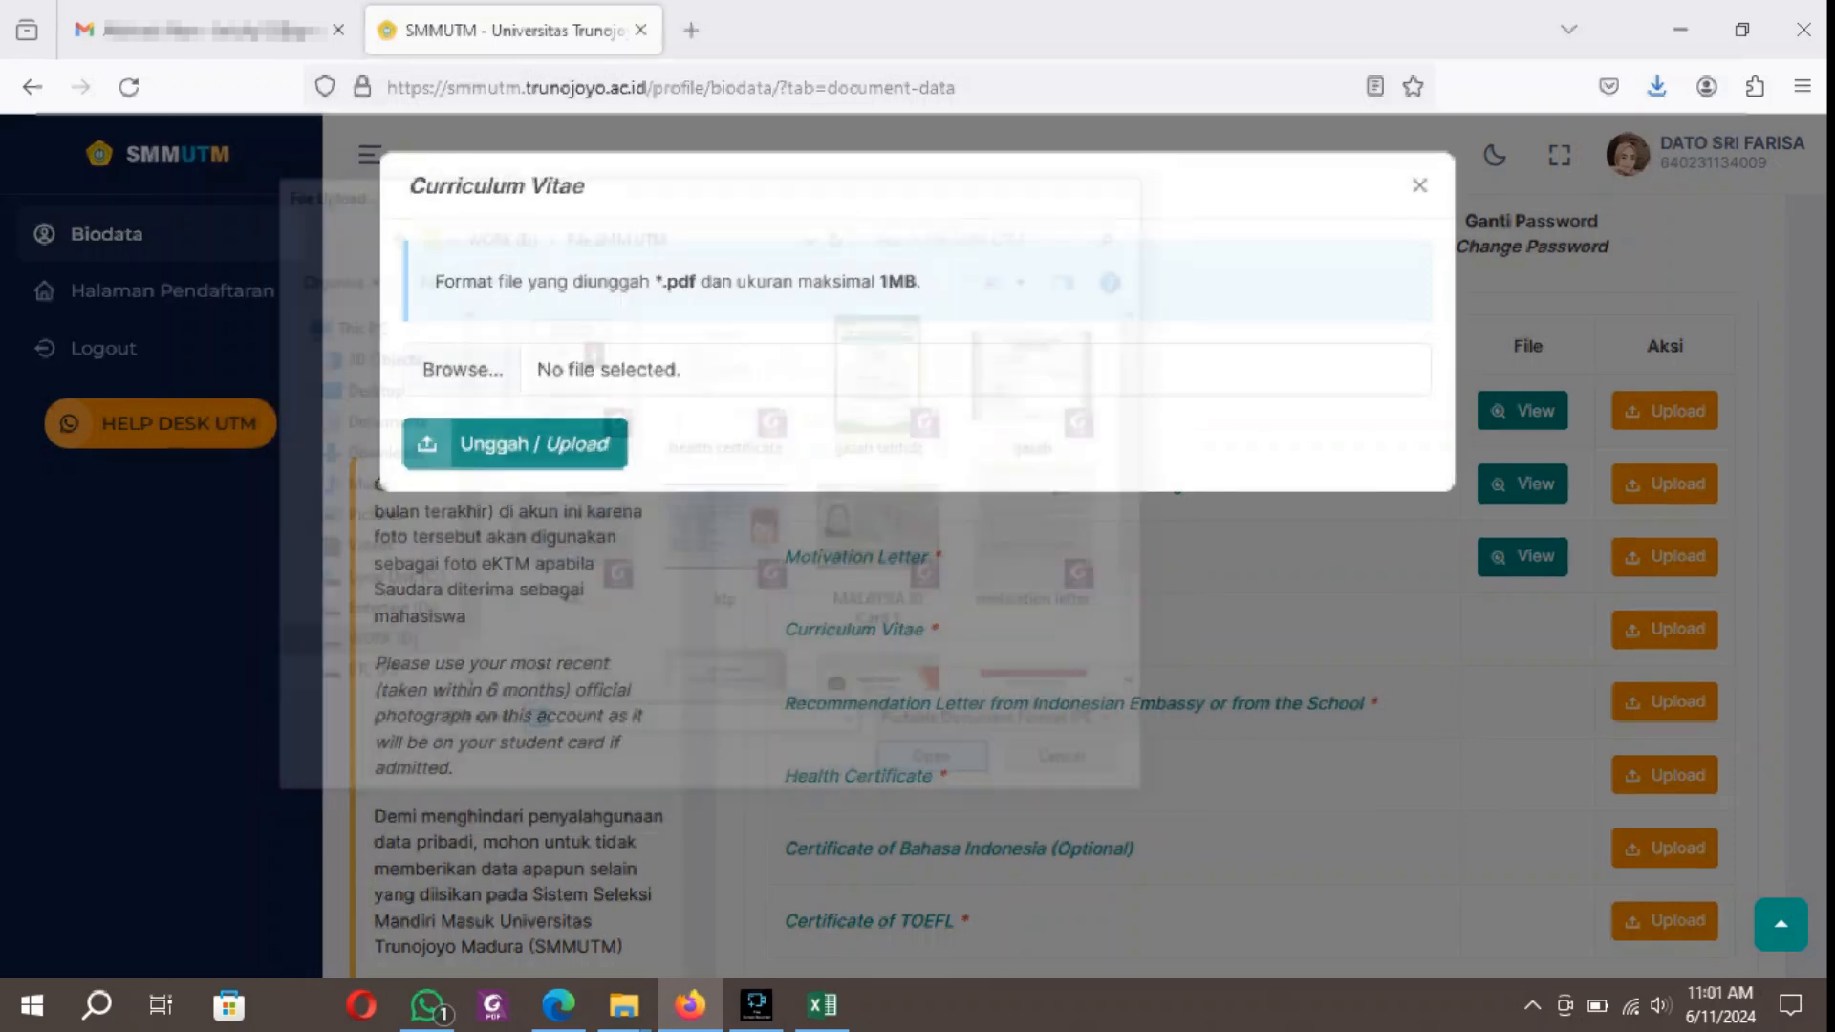
click(515, 445)
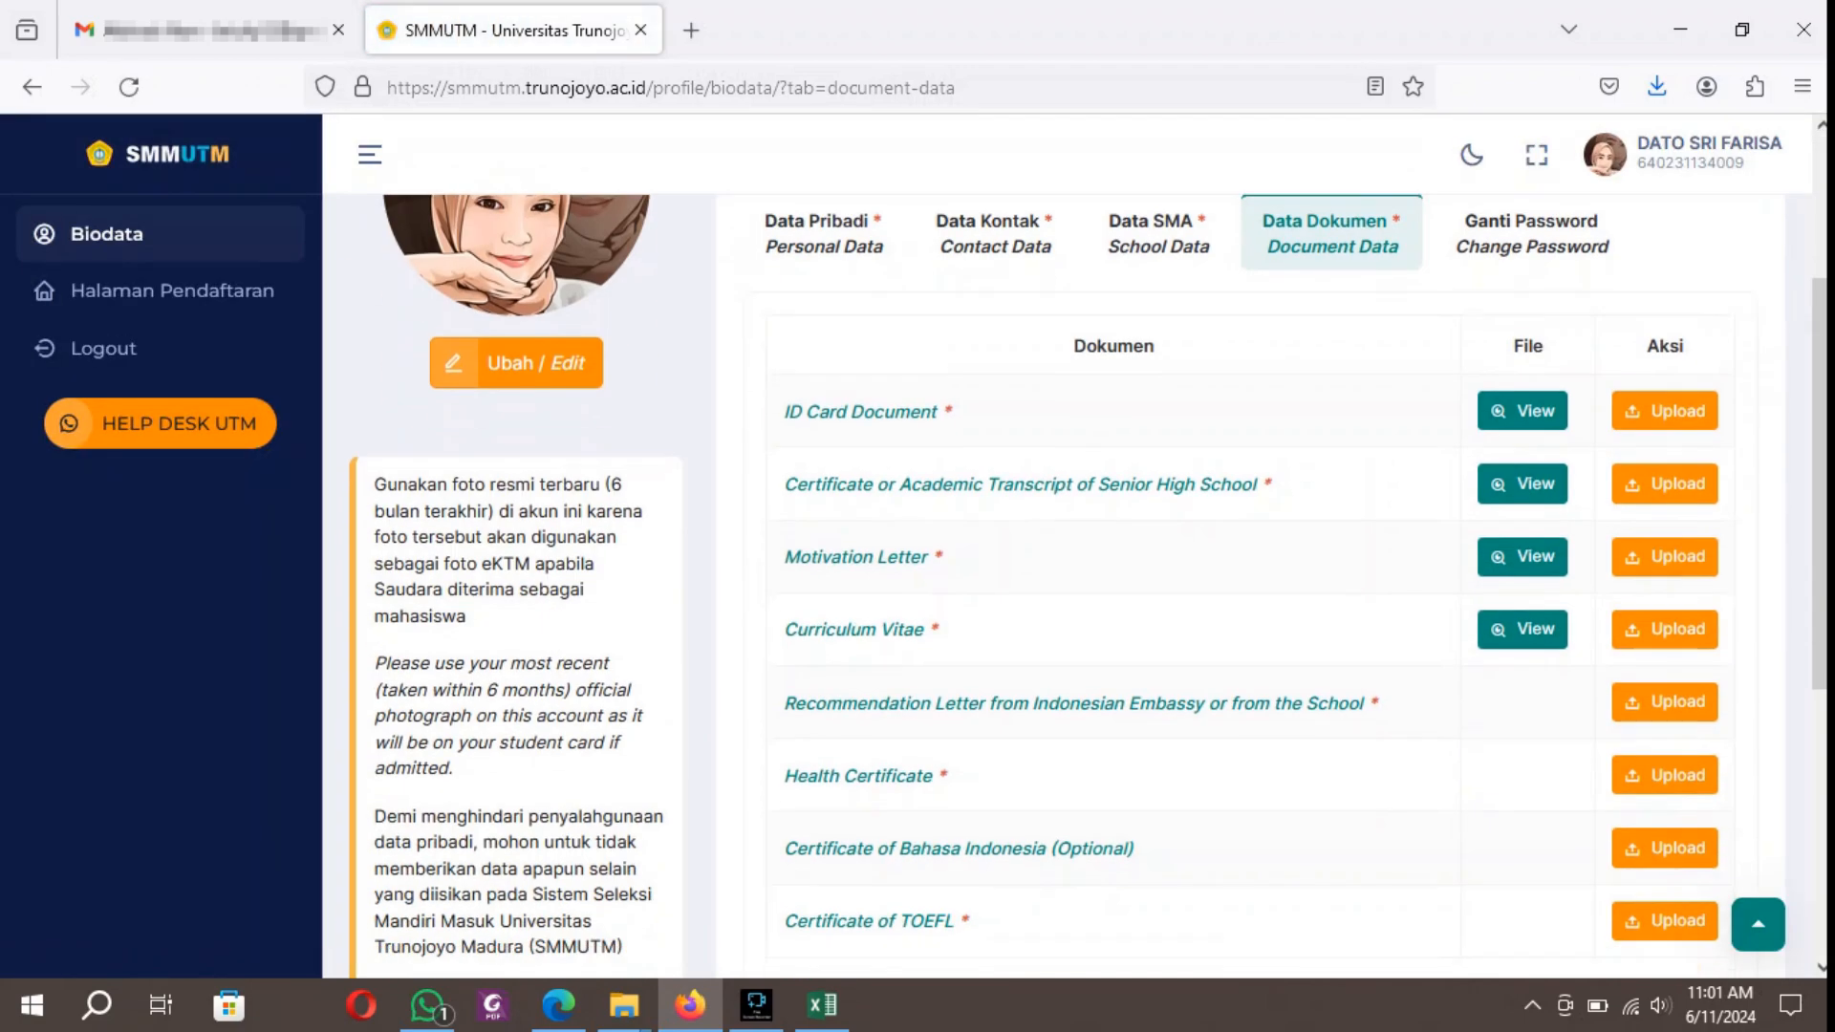
Upload rekom sekolah.pdf from the File SMM UTM folder as the Recommendation Letter from Indonesian Embassy or from the School.
click(1665, 703)
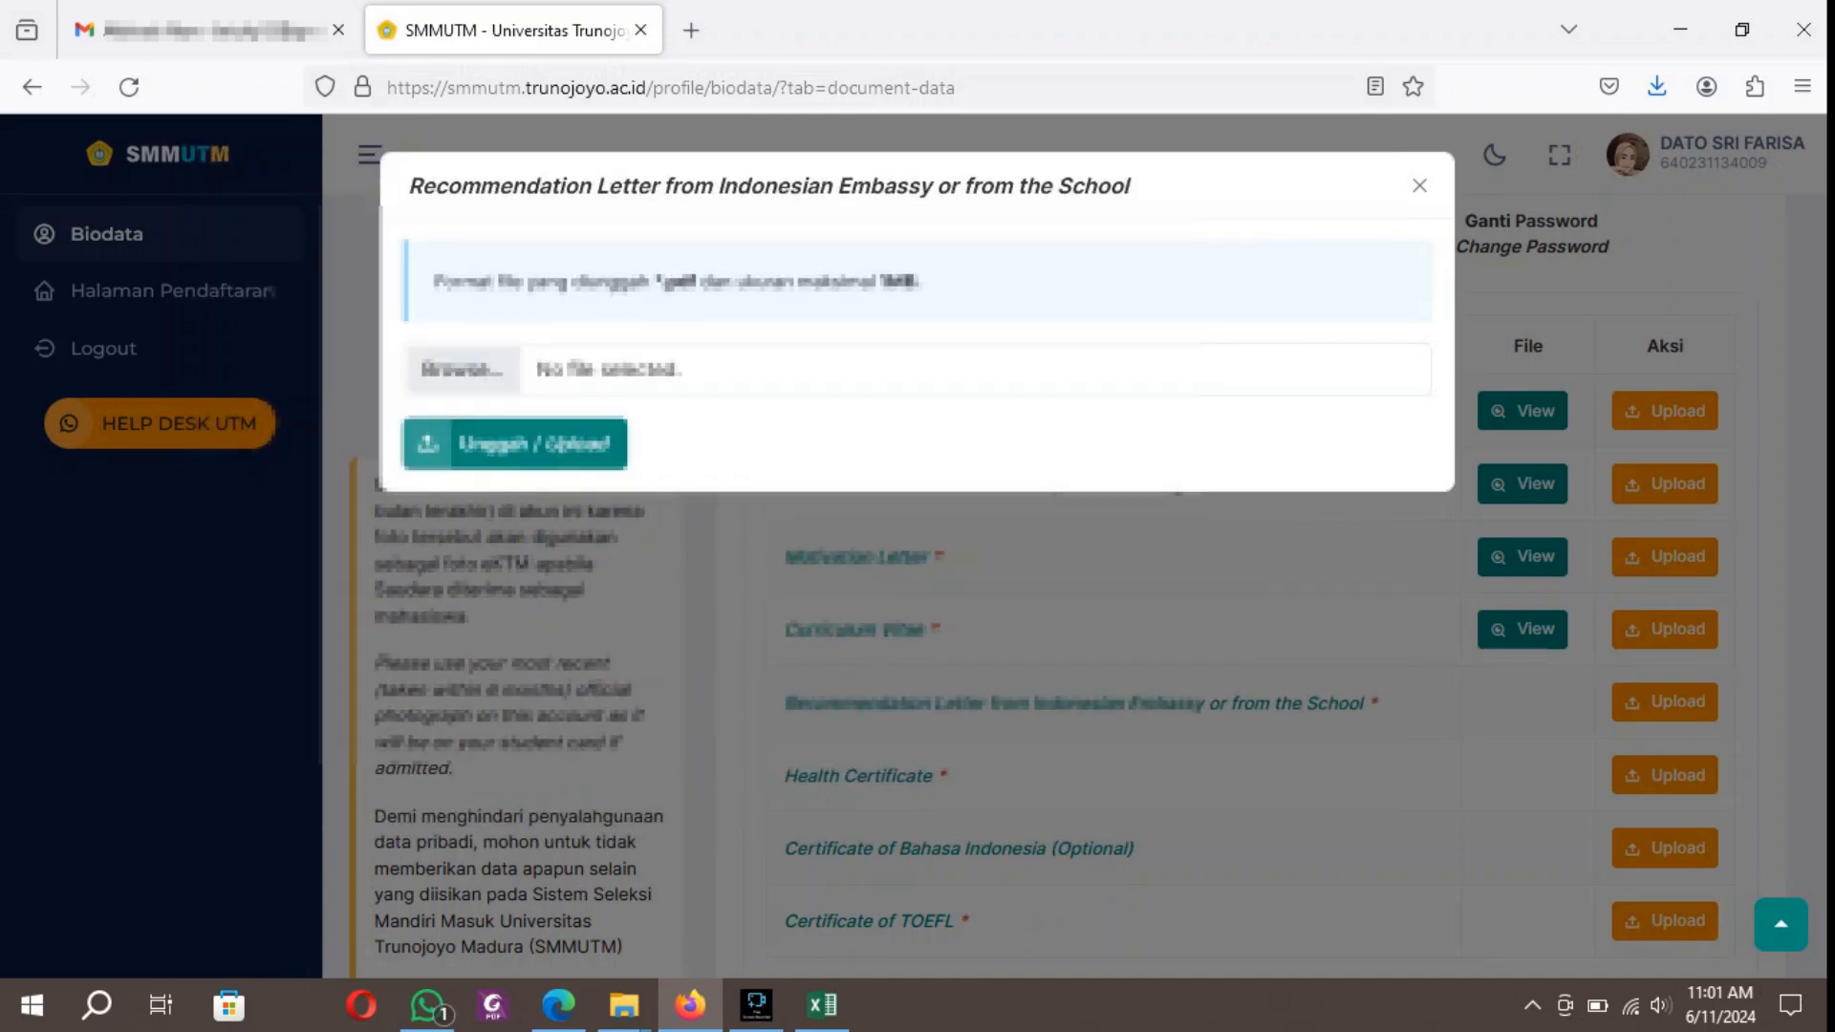
click(462, 369)
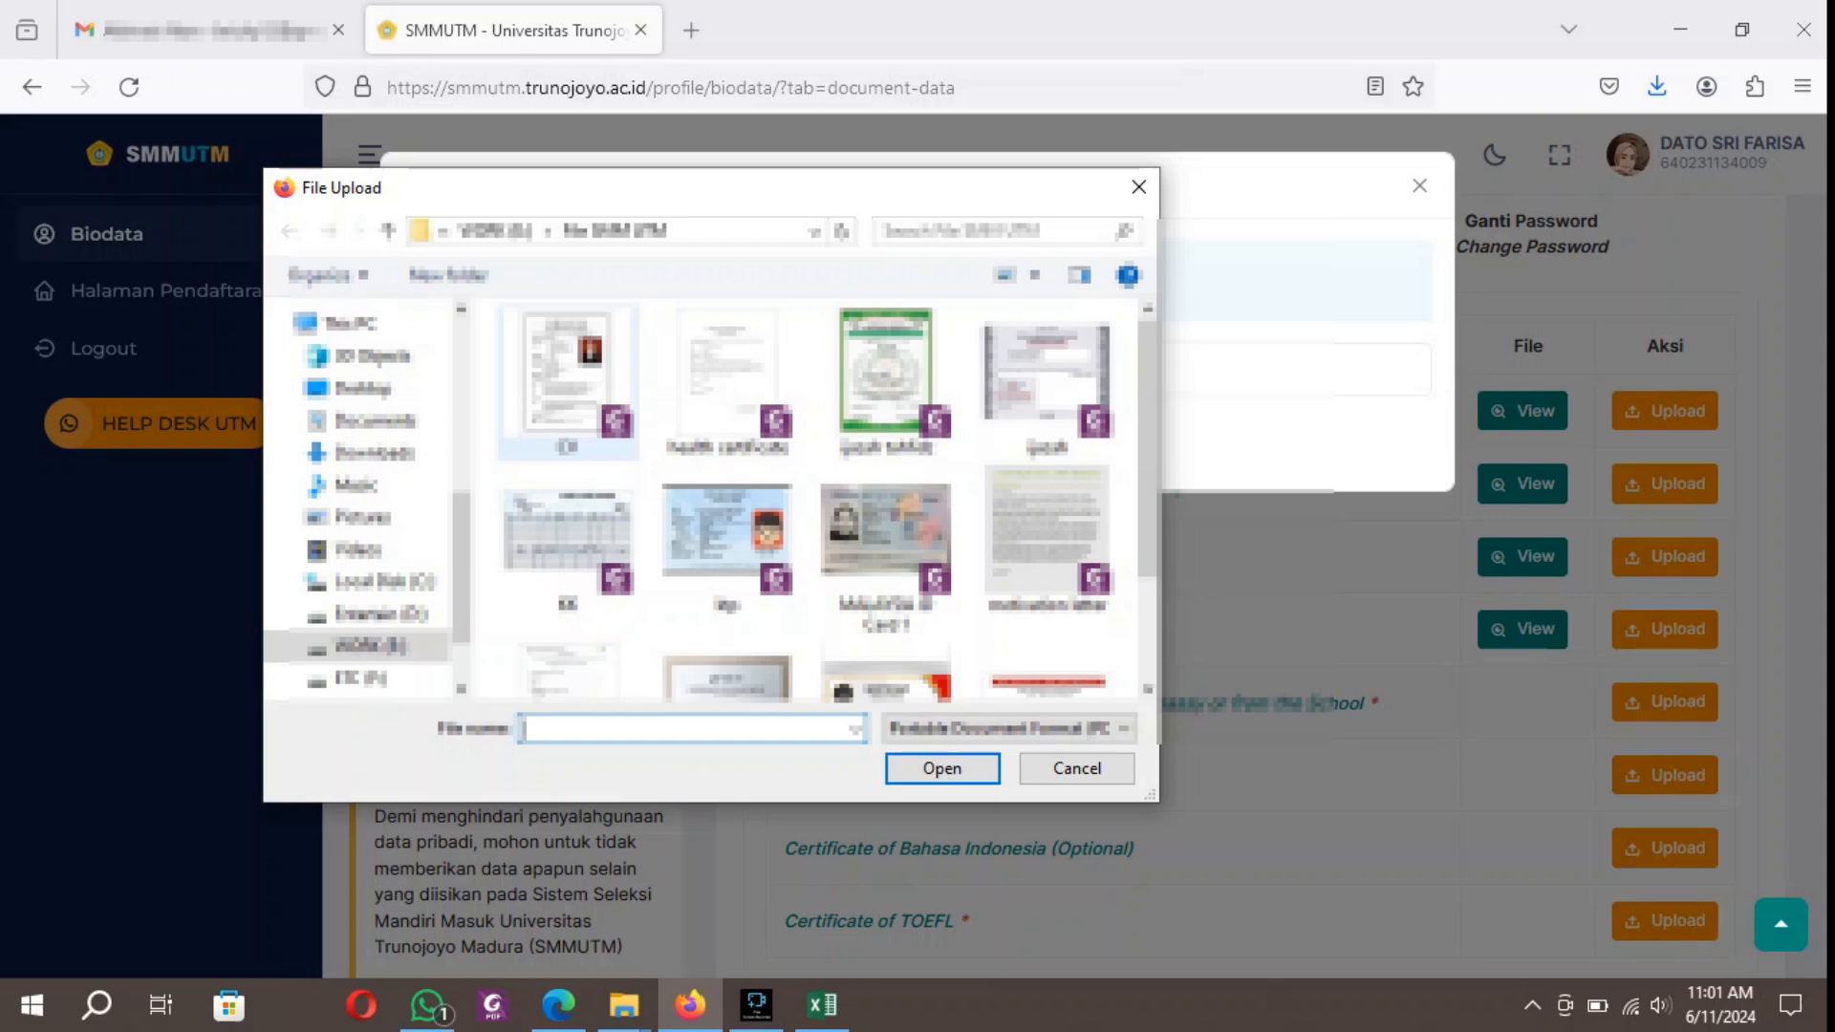
scroll(728, 573, down, 2)
click(583, 588)
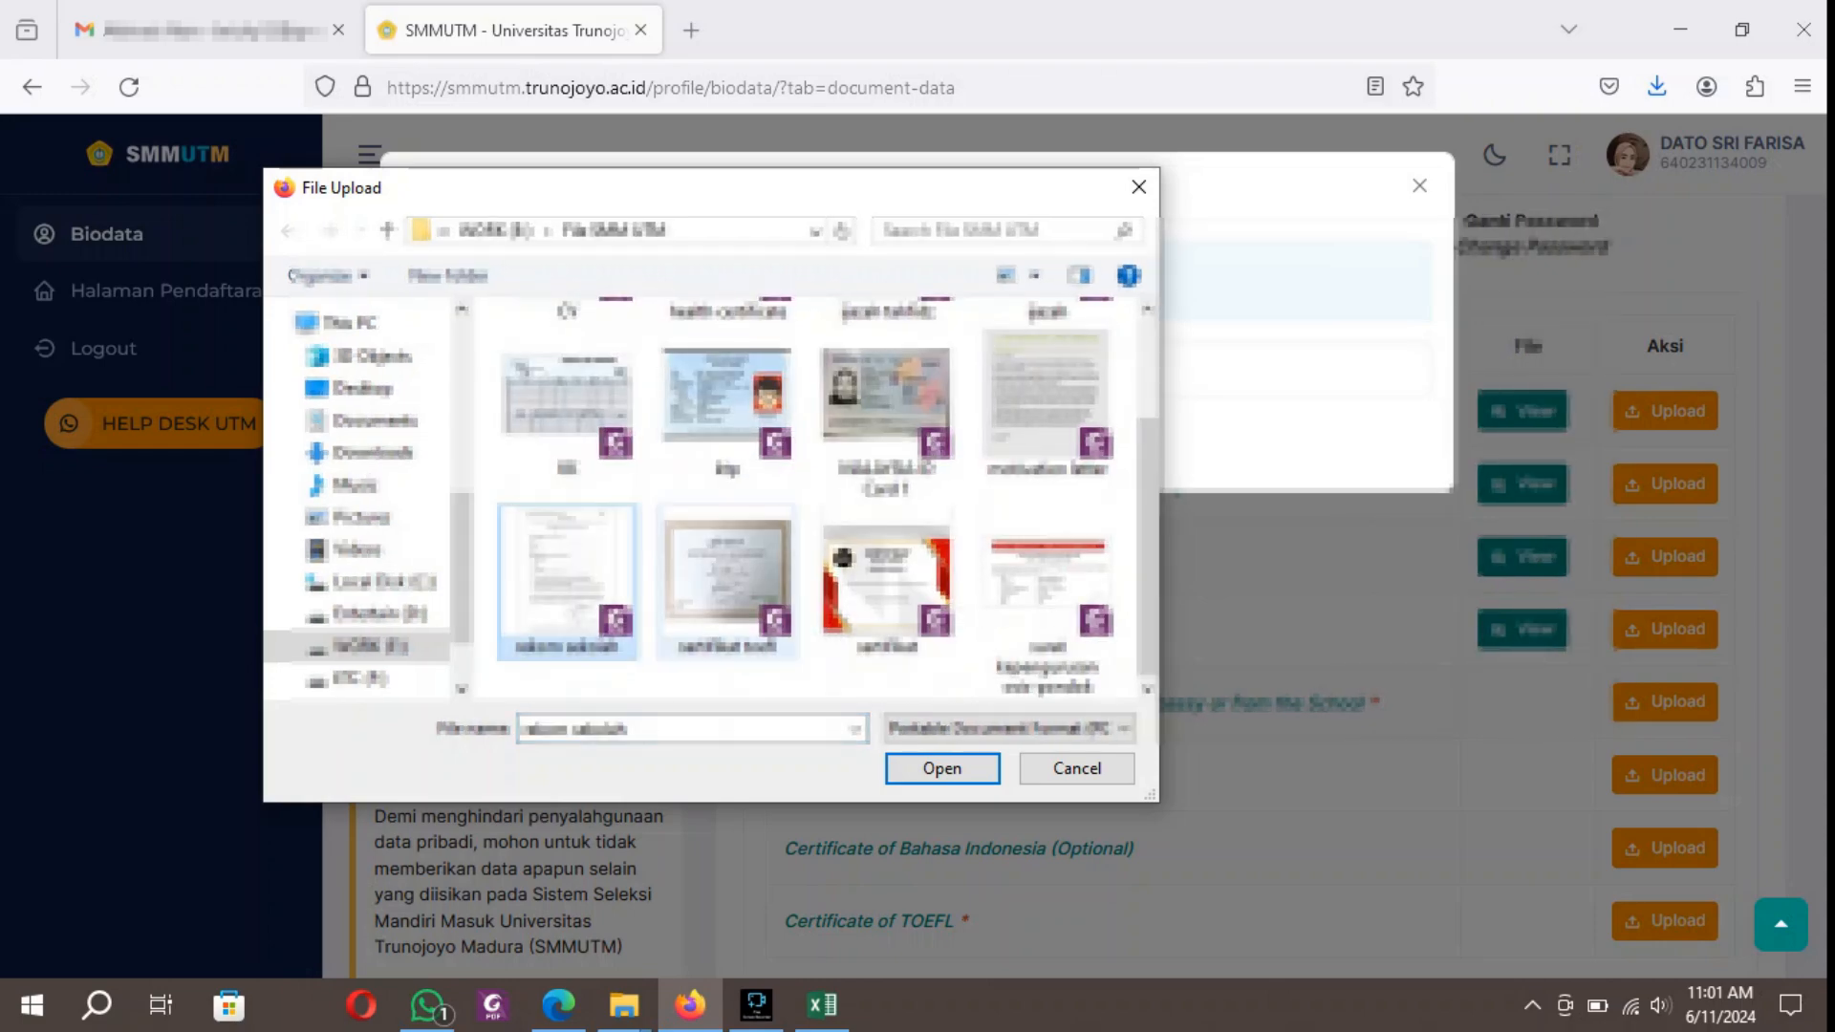
click(942, 769)
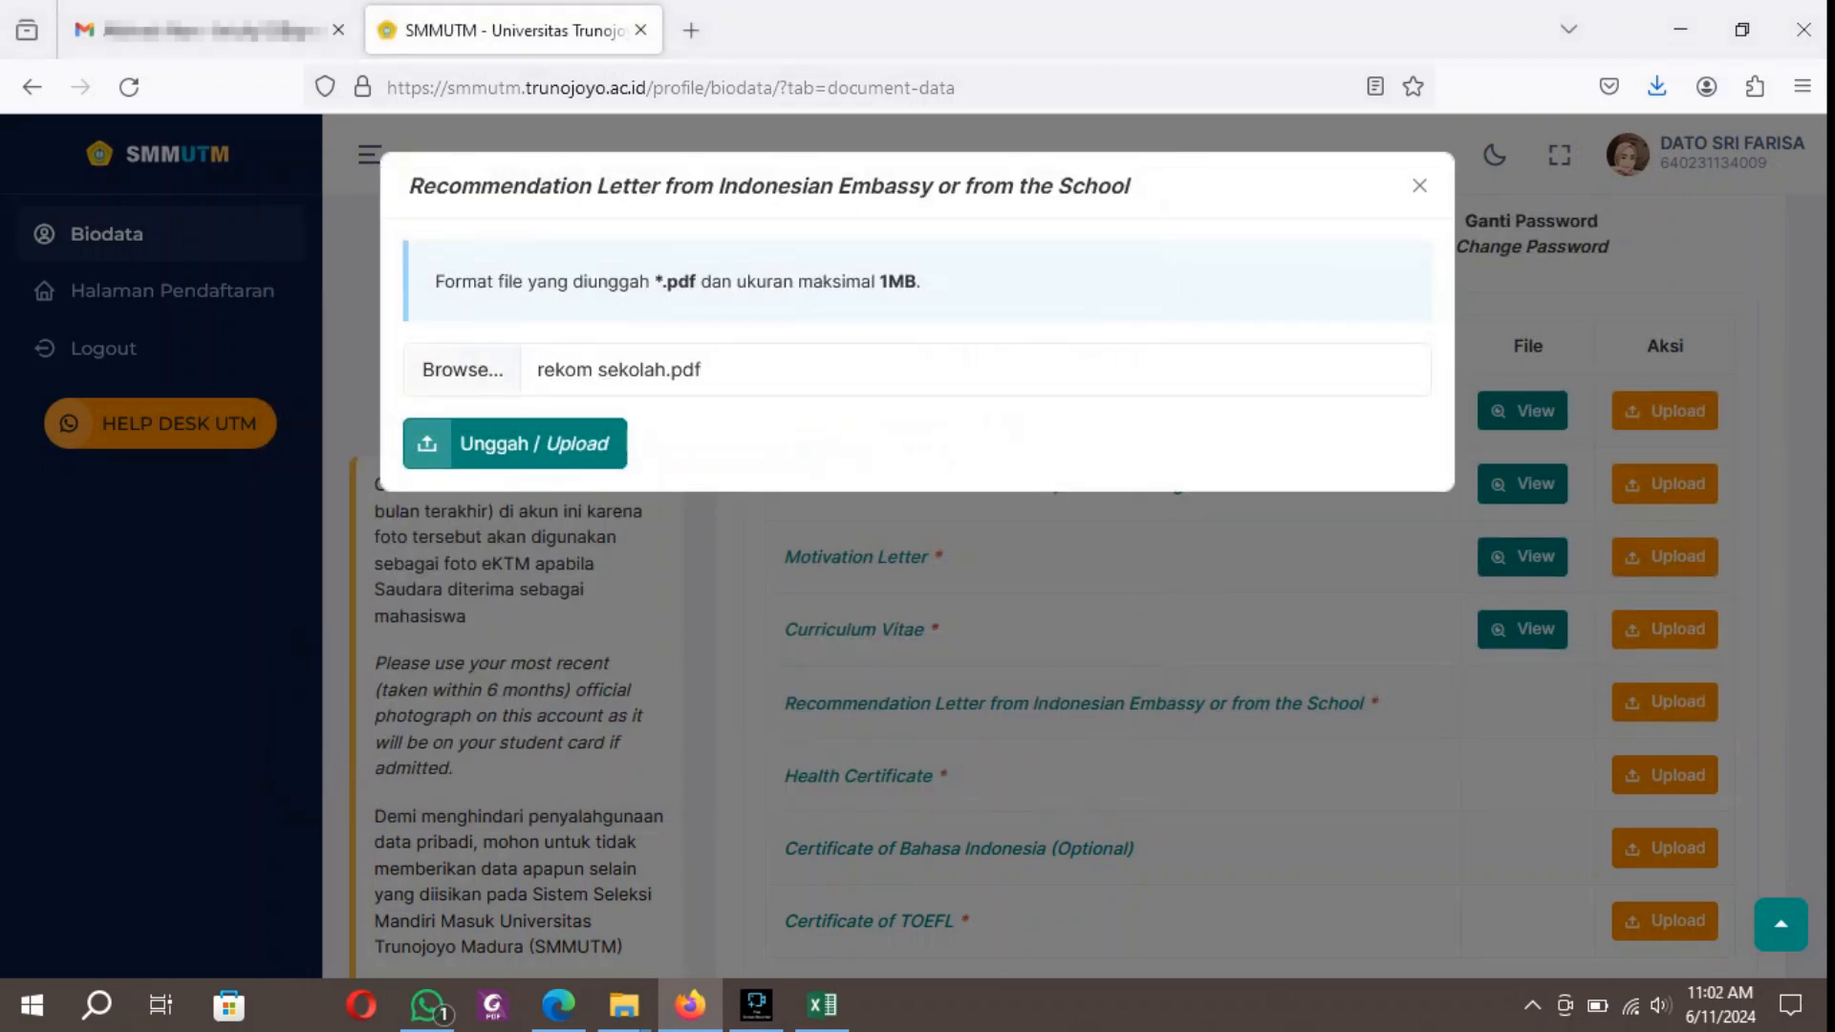
click(515, 444)
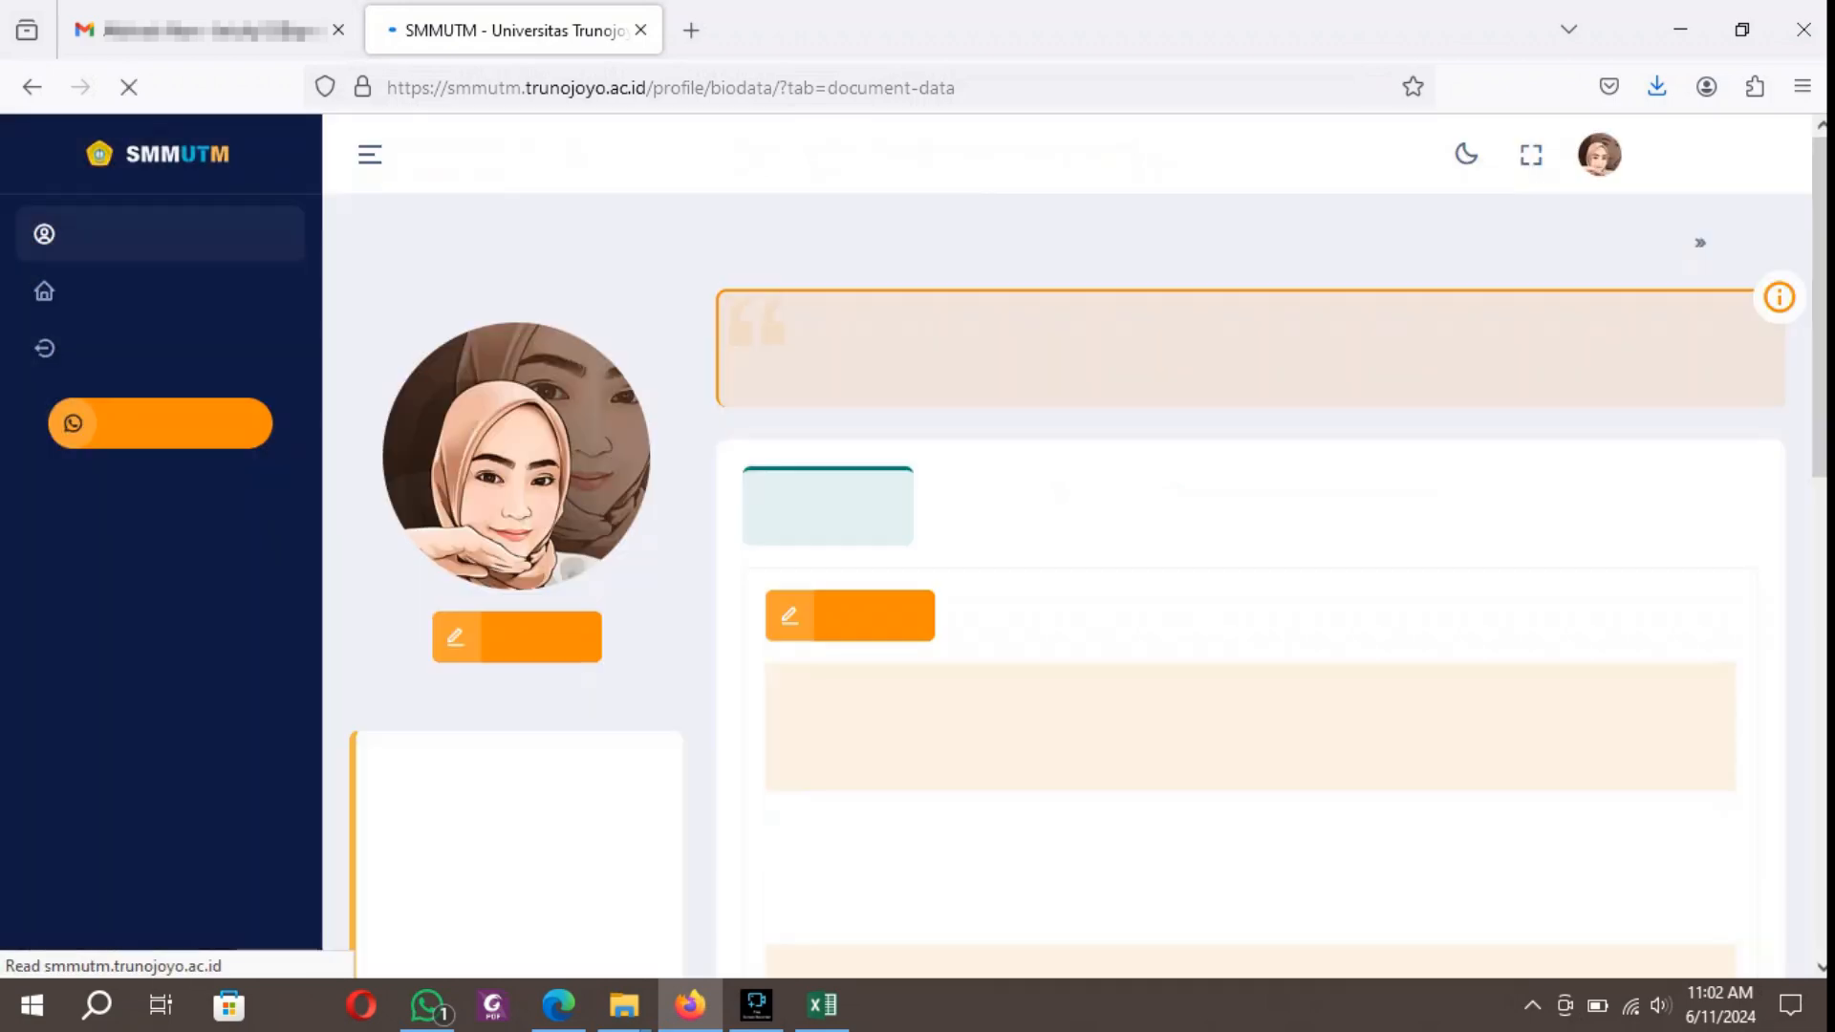
Upload the health certificate PDF from the File SMM UTM folder as the Health Certificate document.
scroll(1243, 574, down, 5)
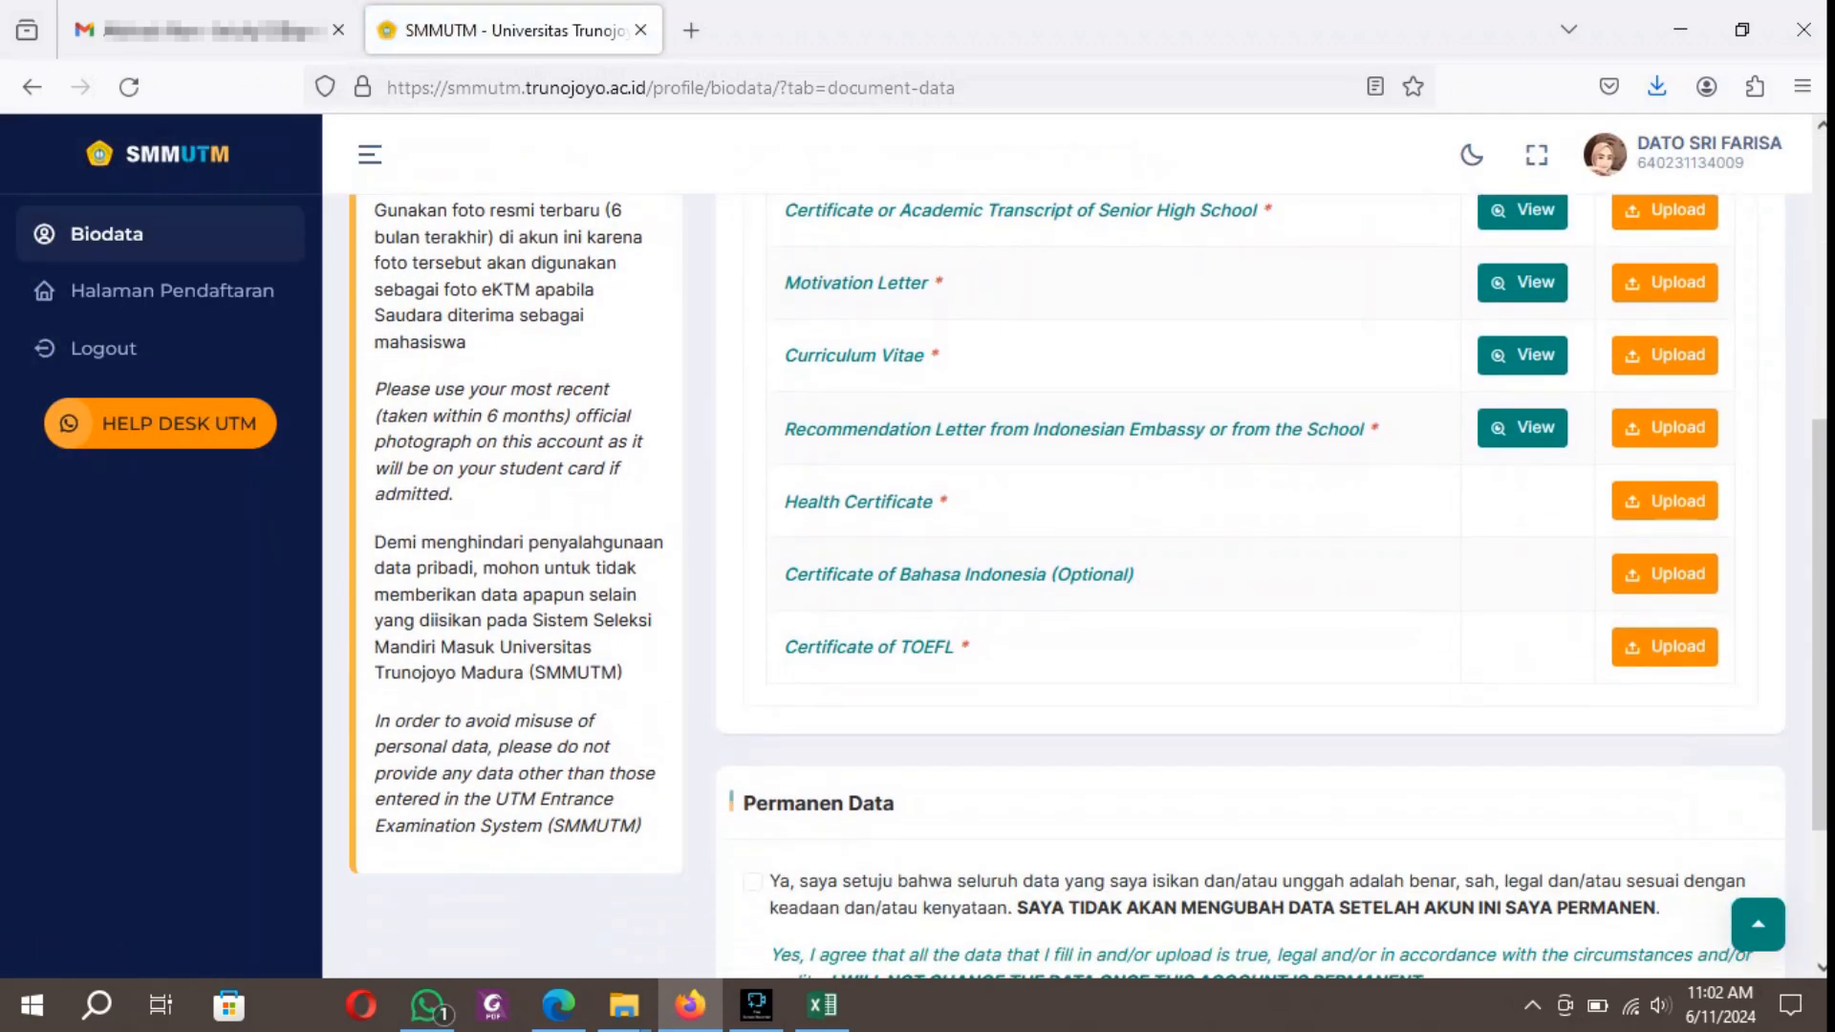
click(1665, 501)
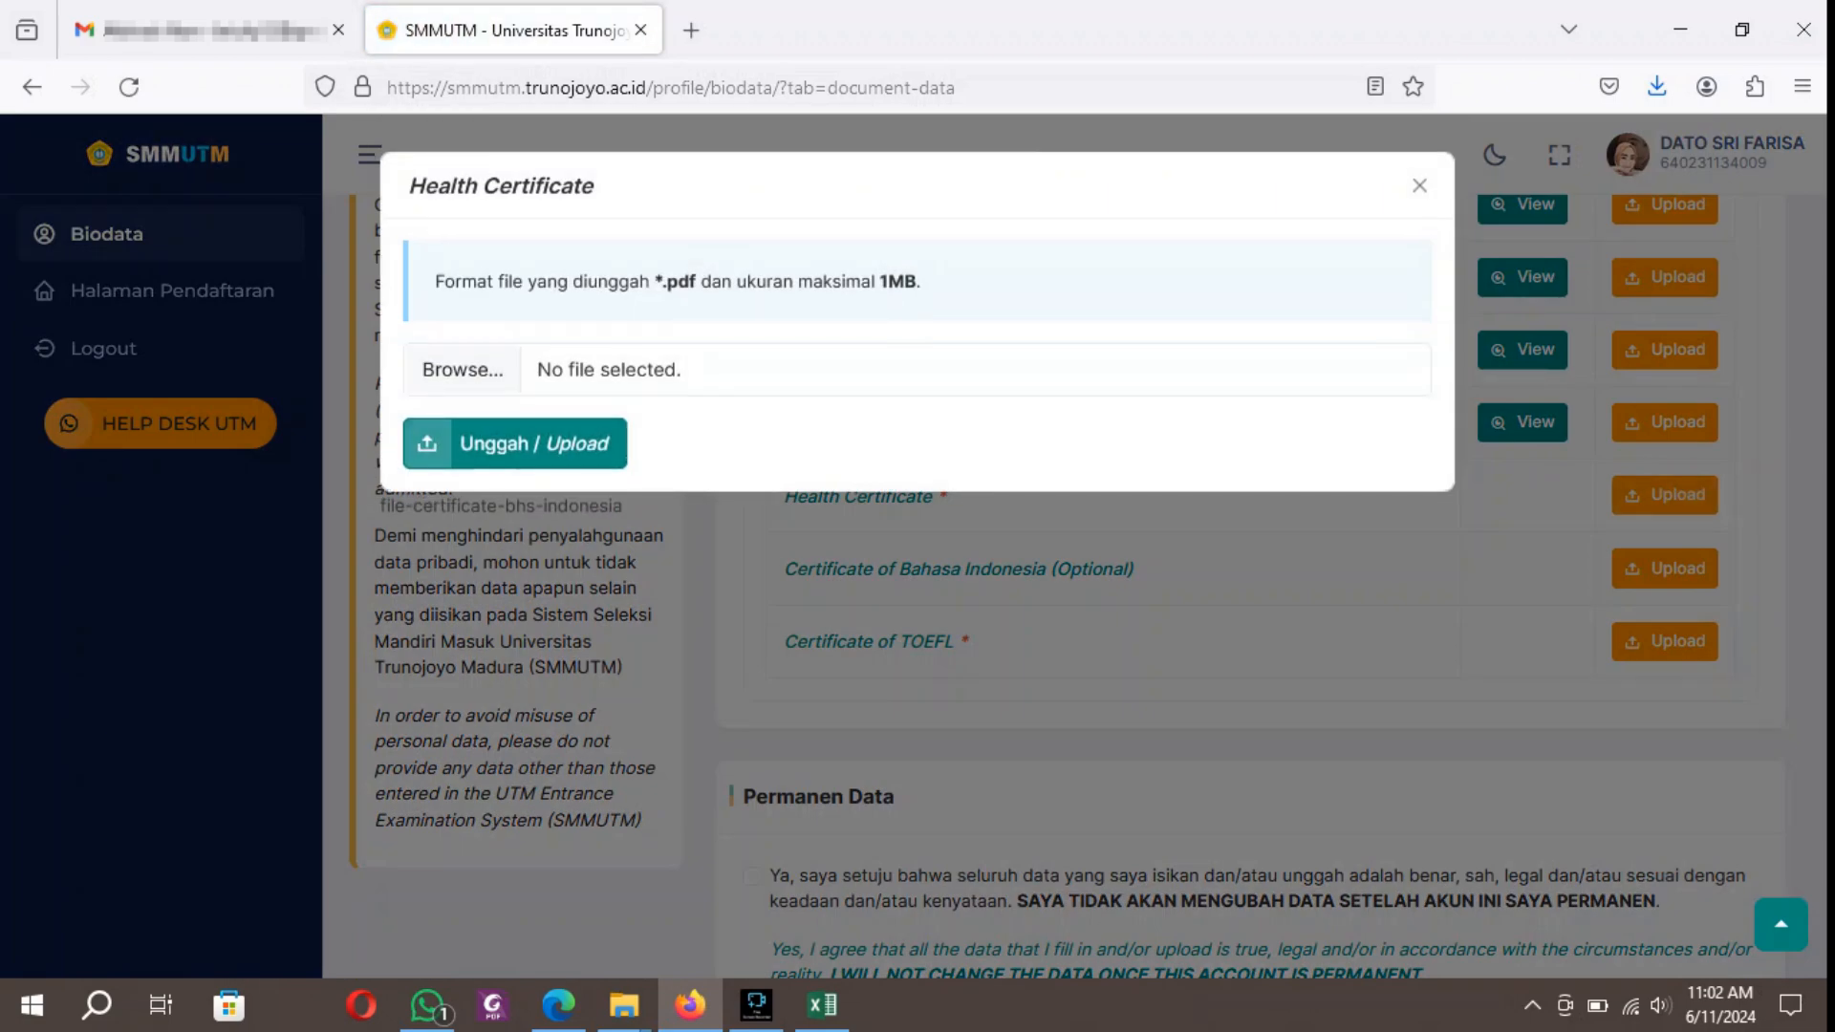
click(462, 369)
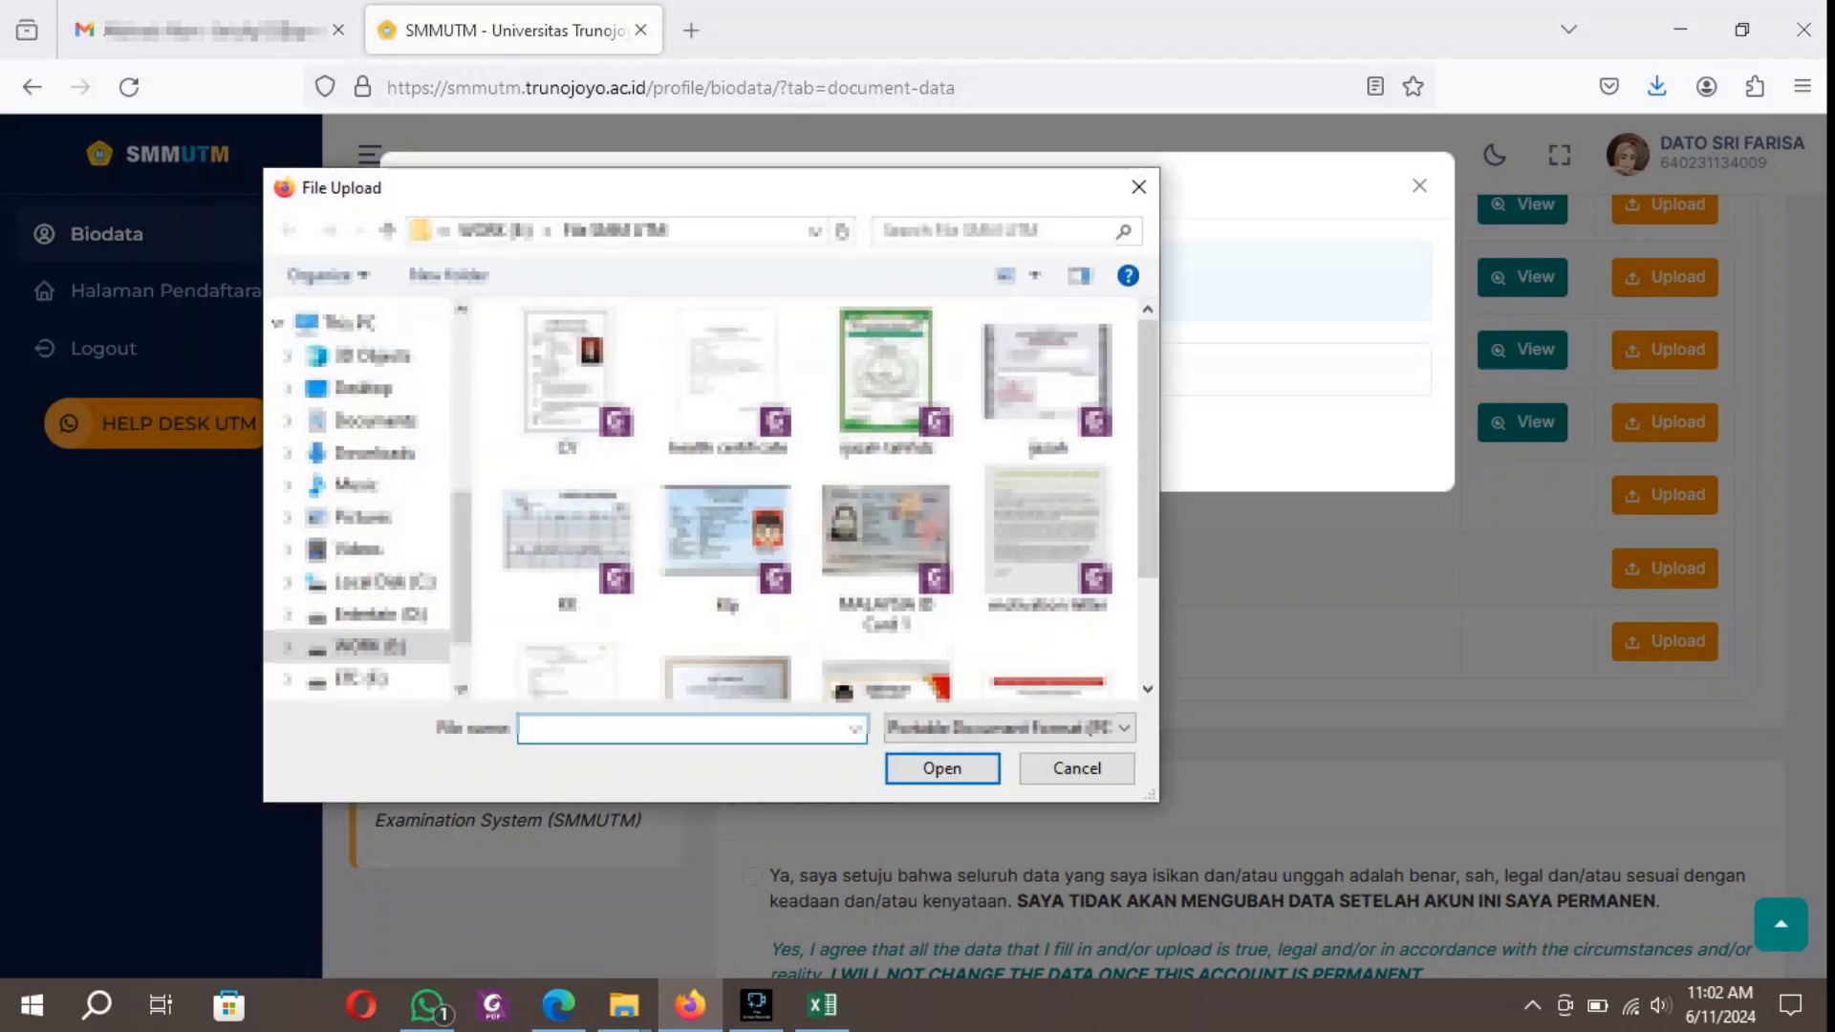
click(728, 396)
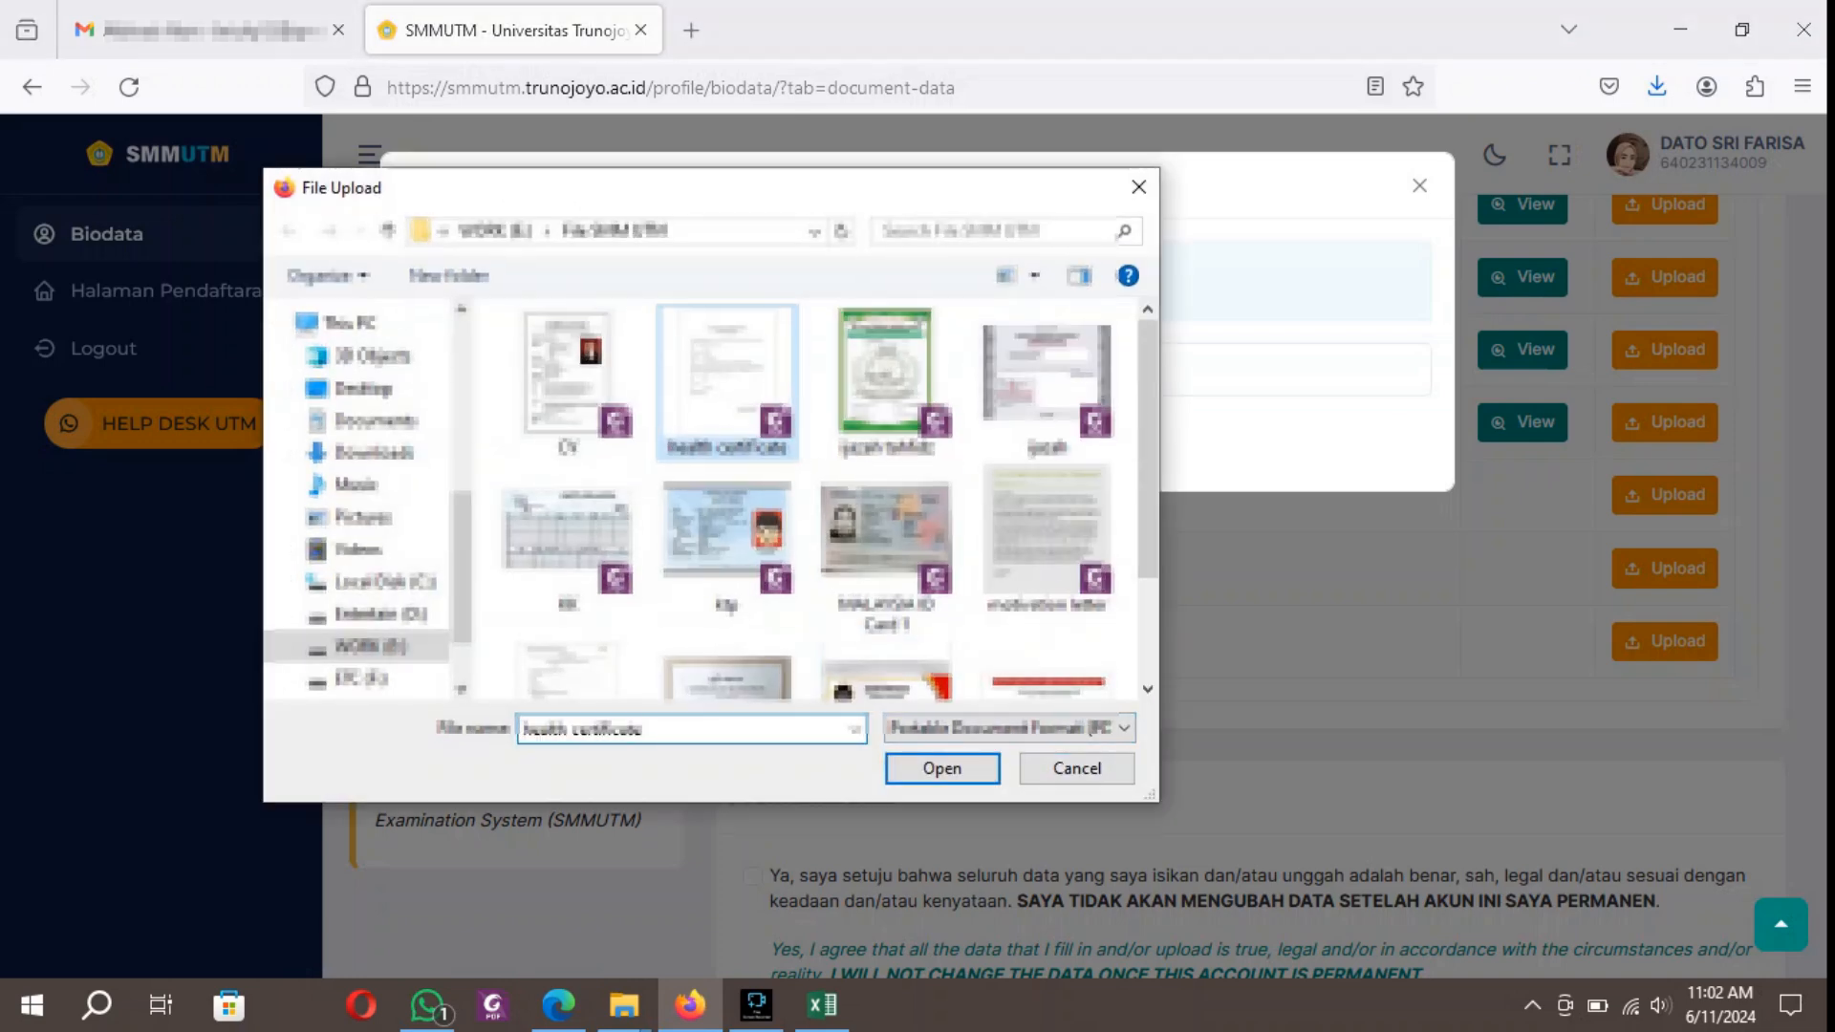
click(943, 768)
click(515, 443)
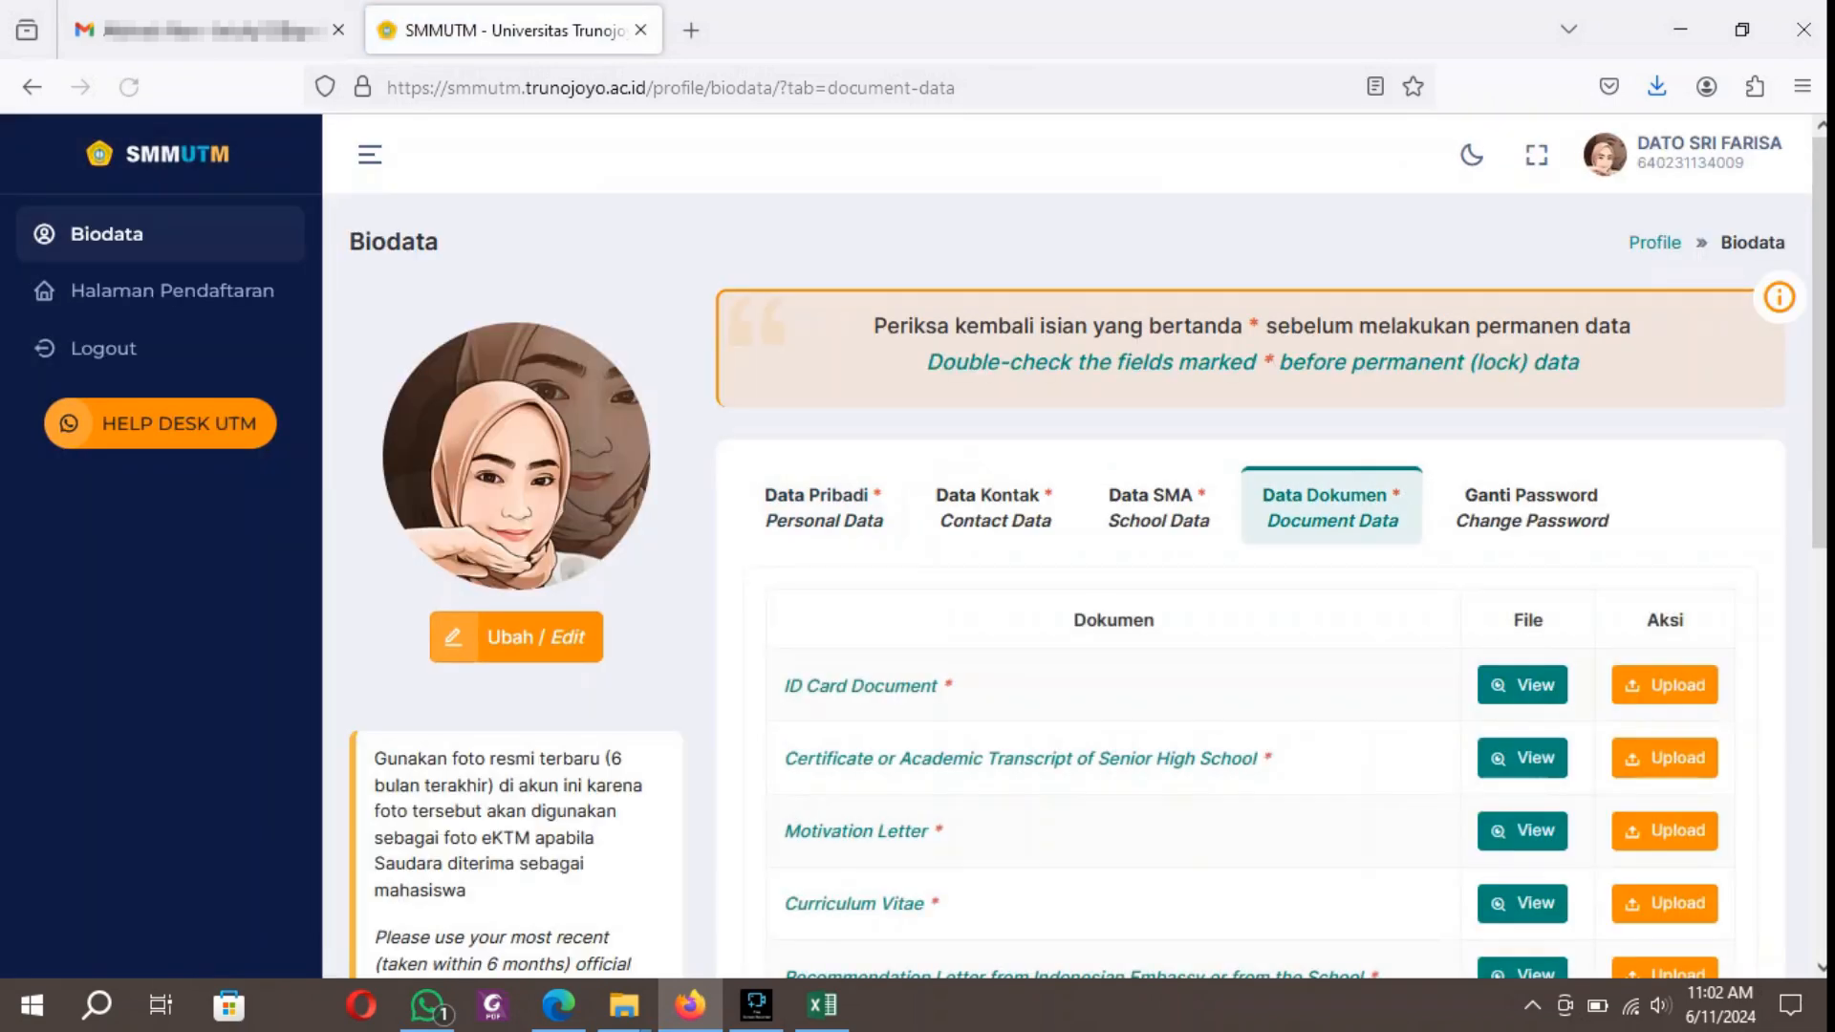
Upload sertifikat.pdf from the File SMM UTM folder as the Certificate of Bahasa Indonesia, and open the Certificate of TOEFL upload form.
scroll(1243, 574, down, 4)
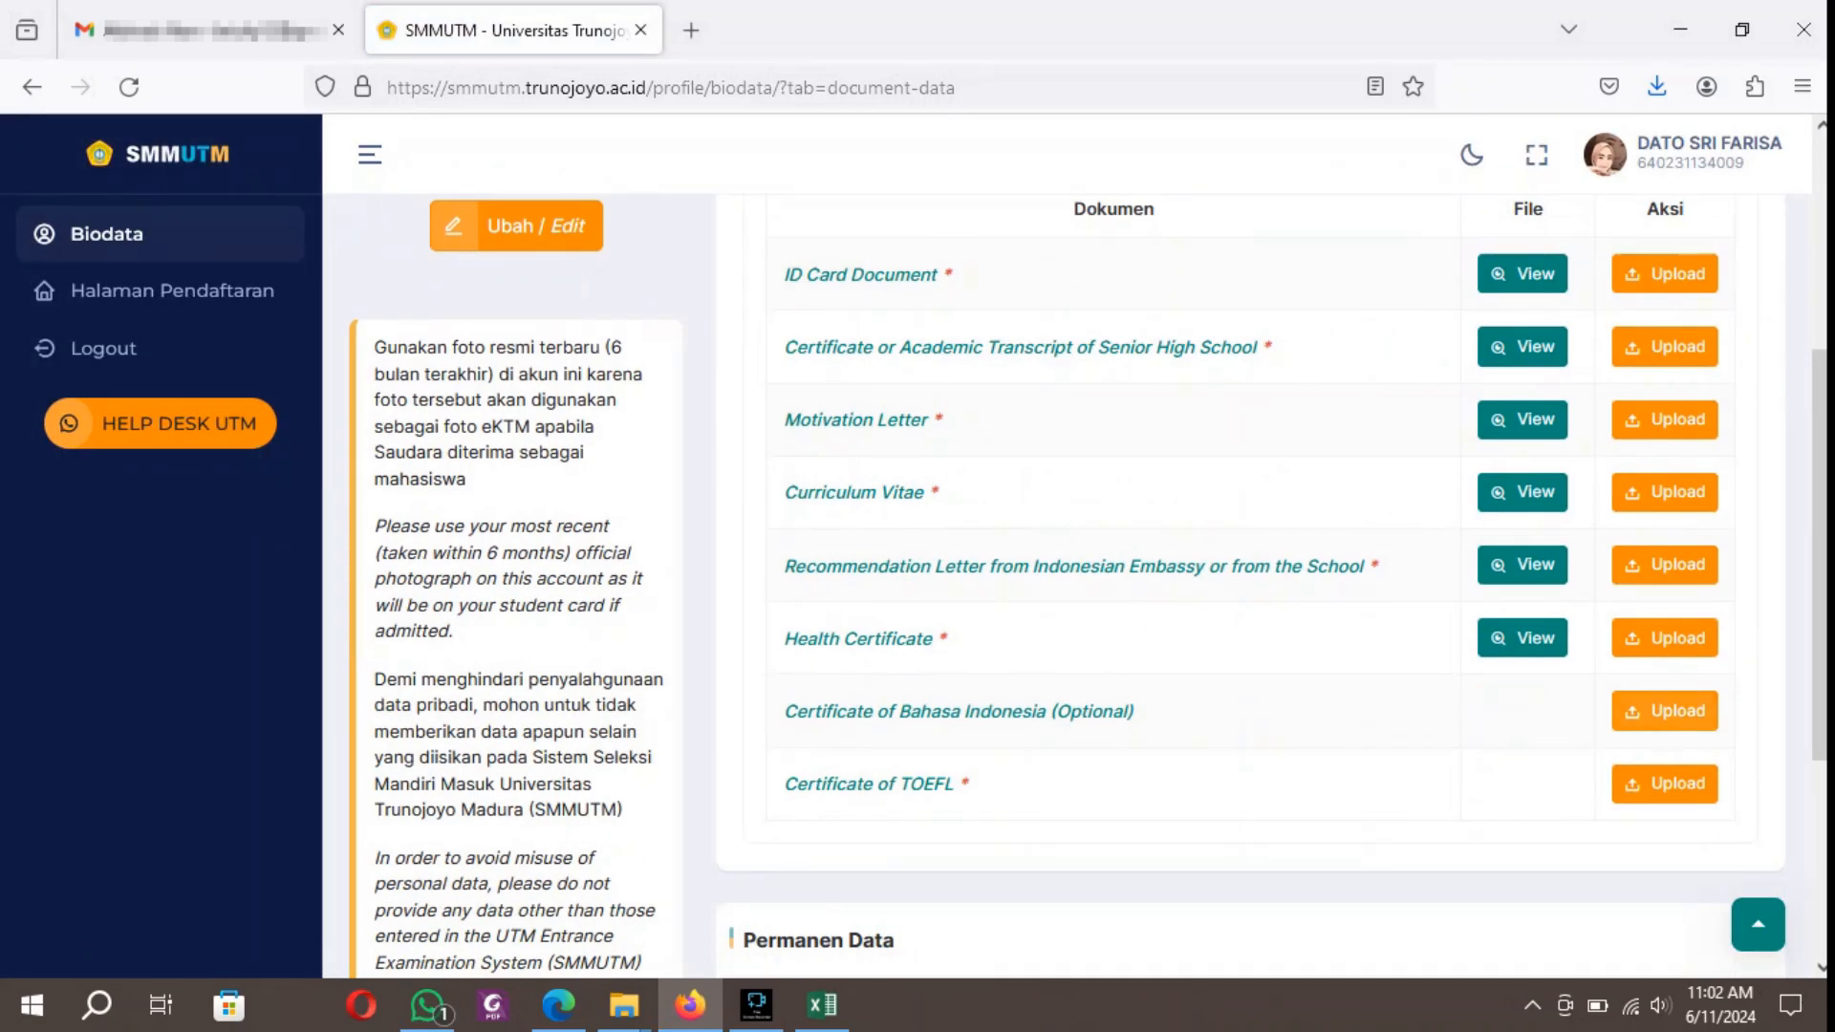
click(1665, 712)
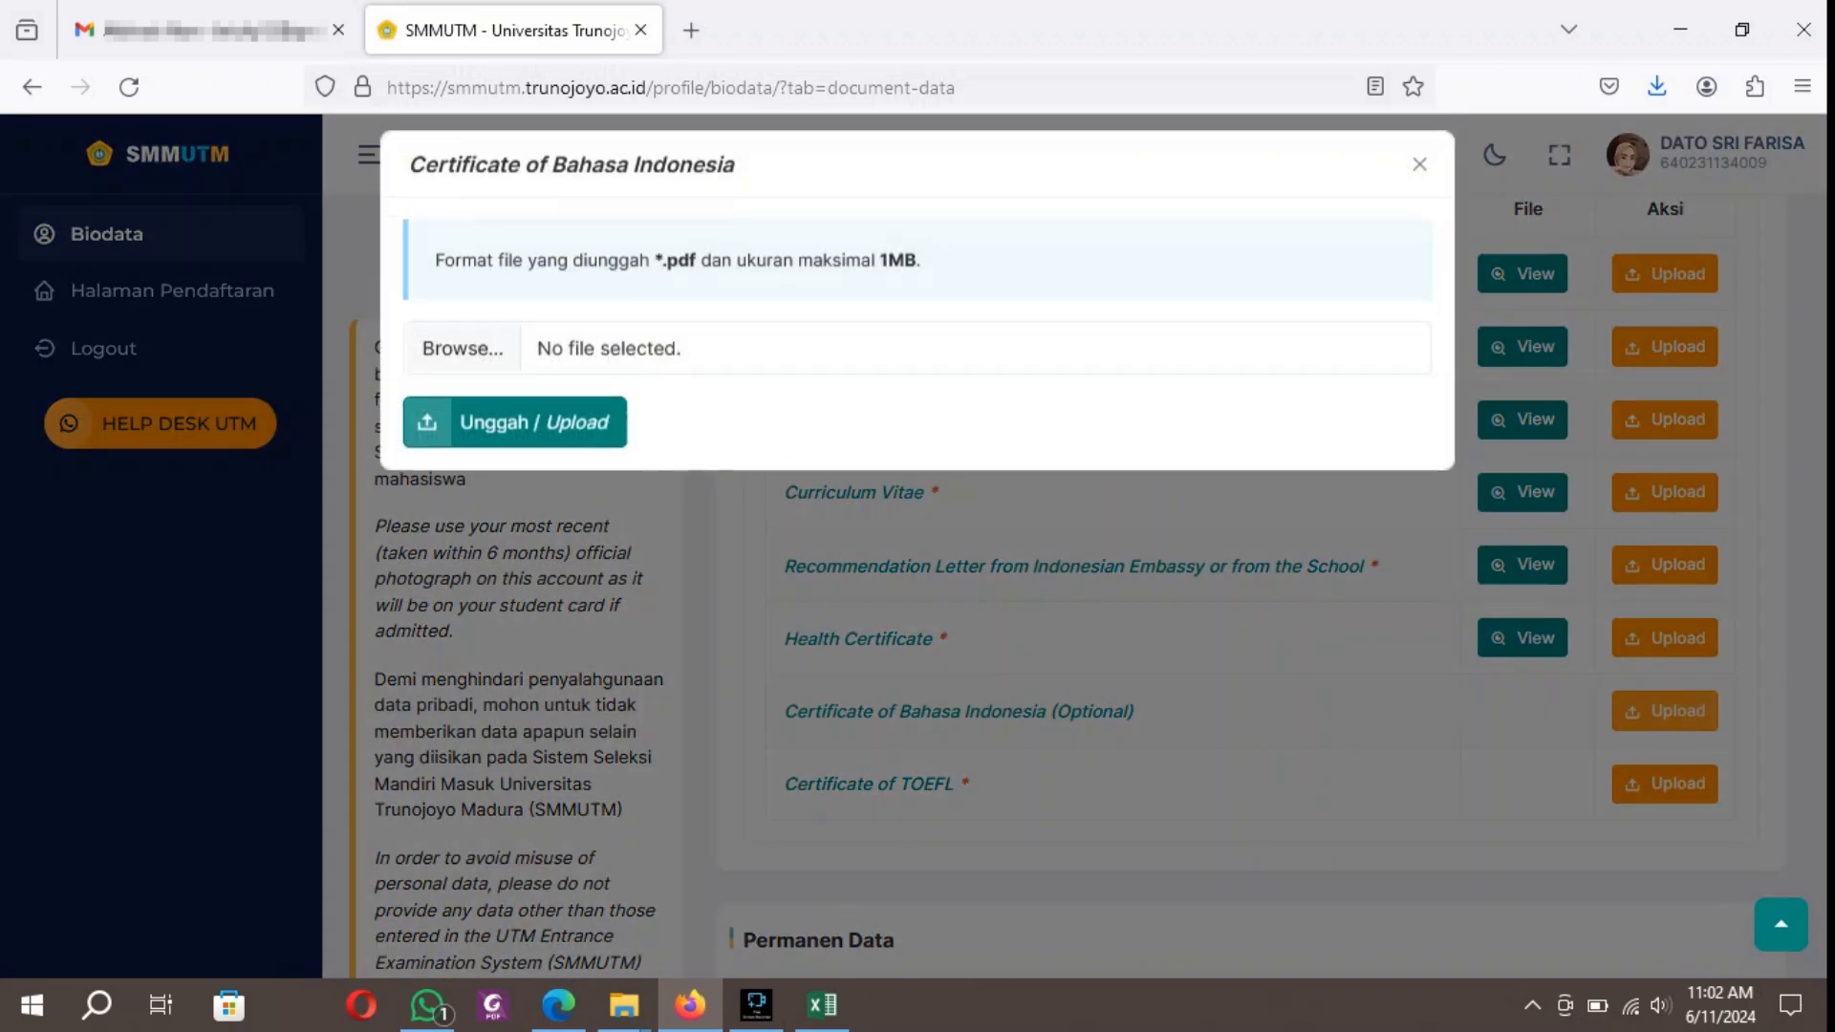
click(463, 370)
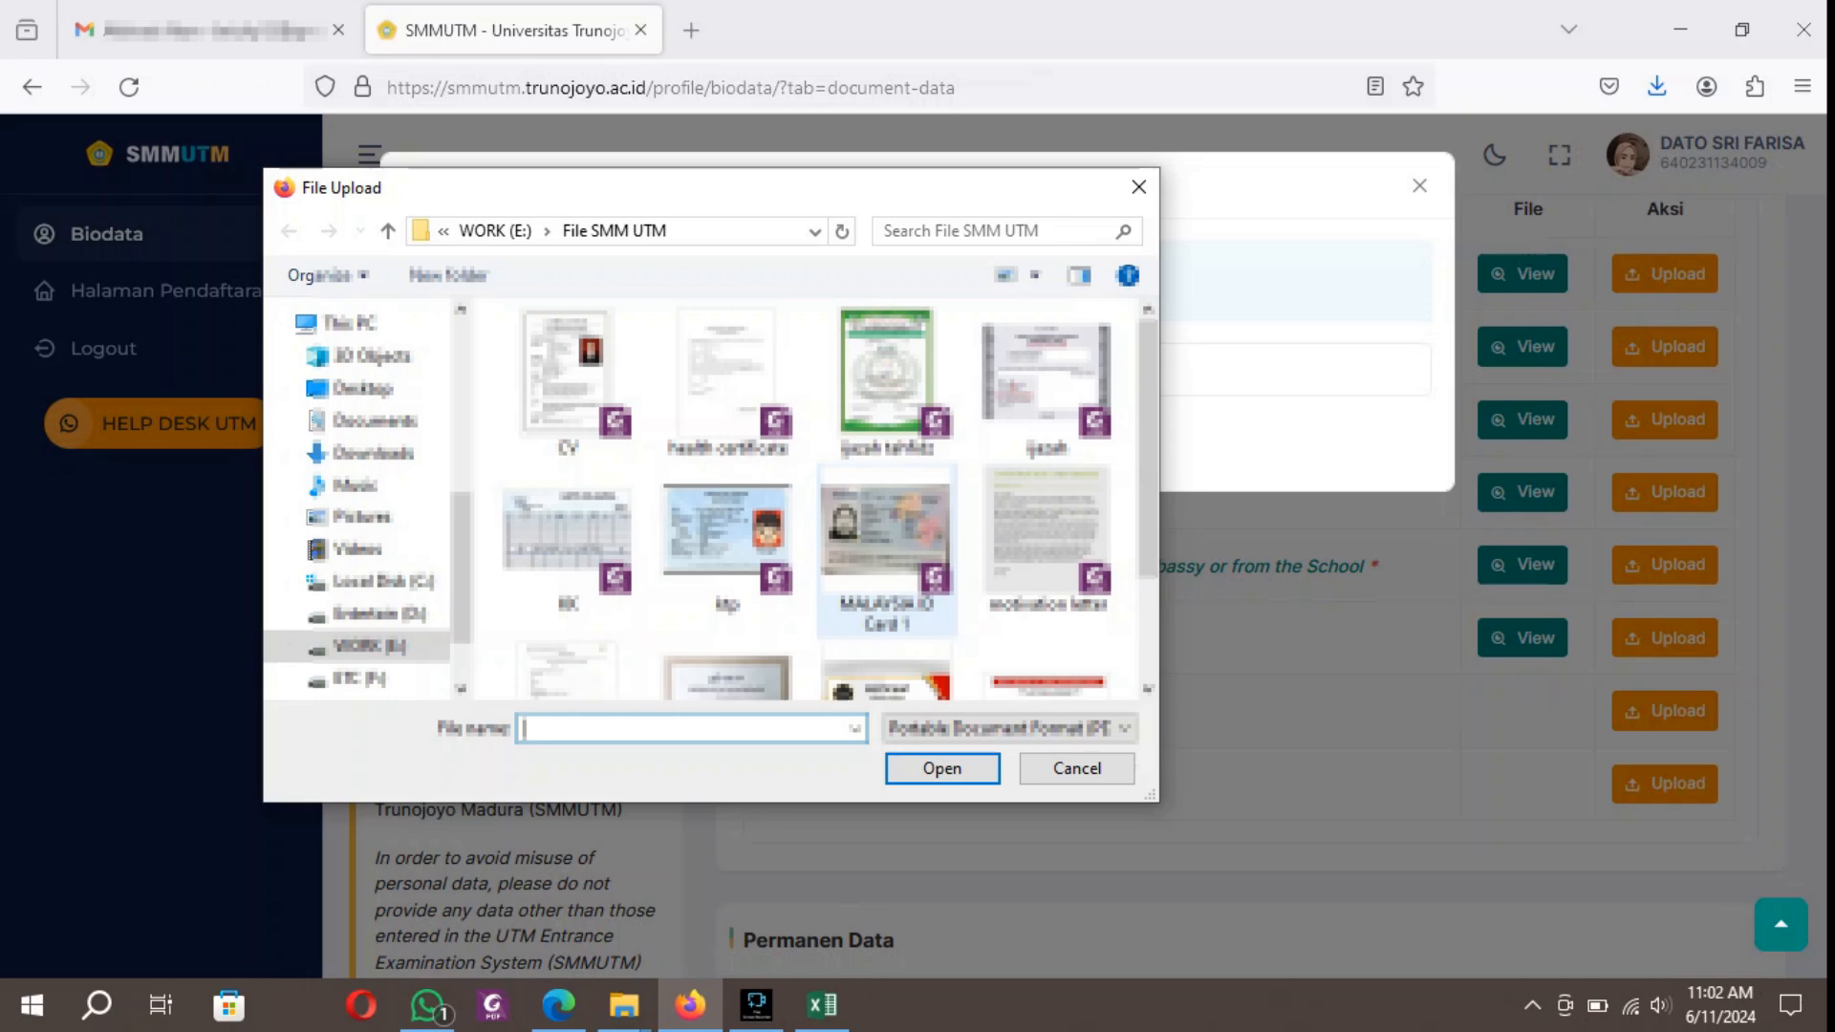
scroll(887, 555, down, 2)
click(887, 574)
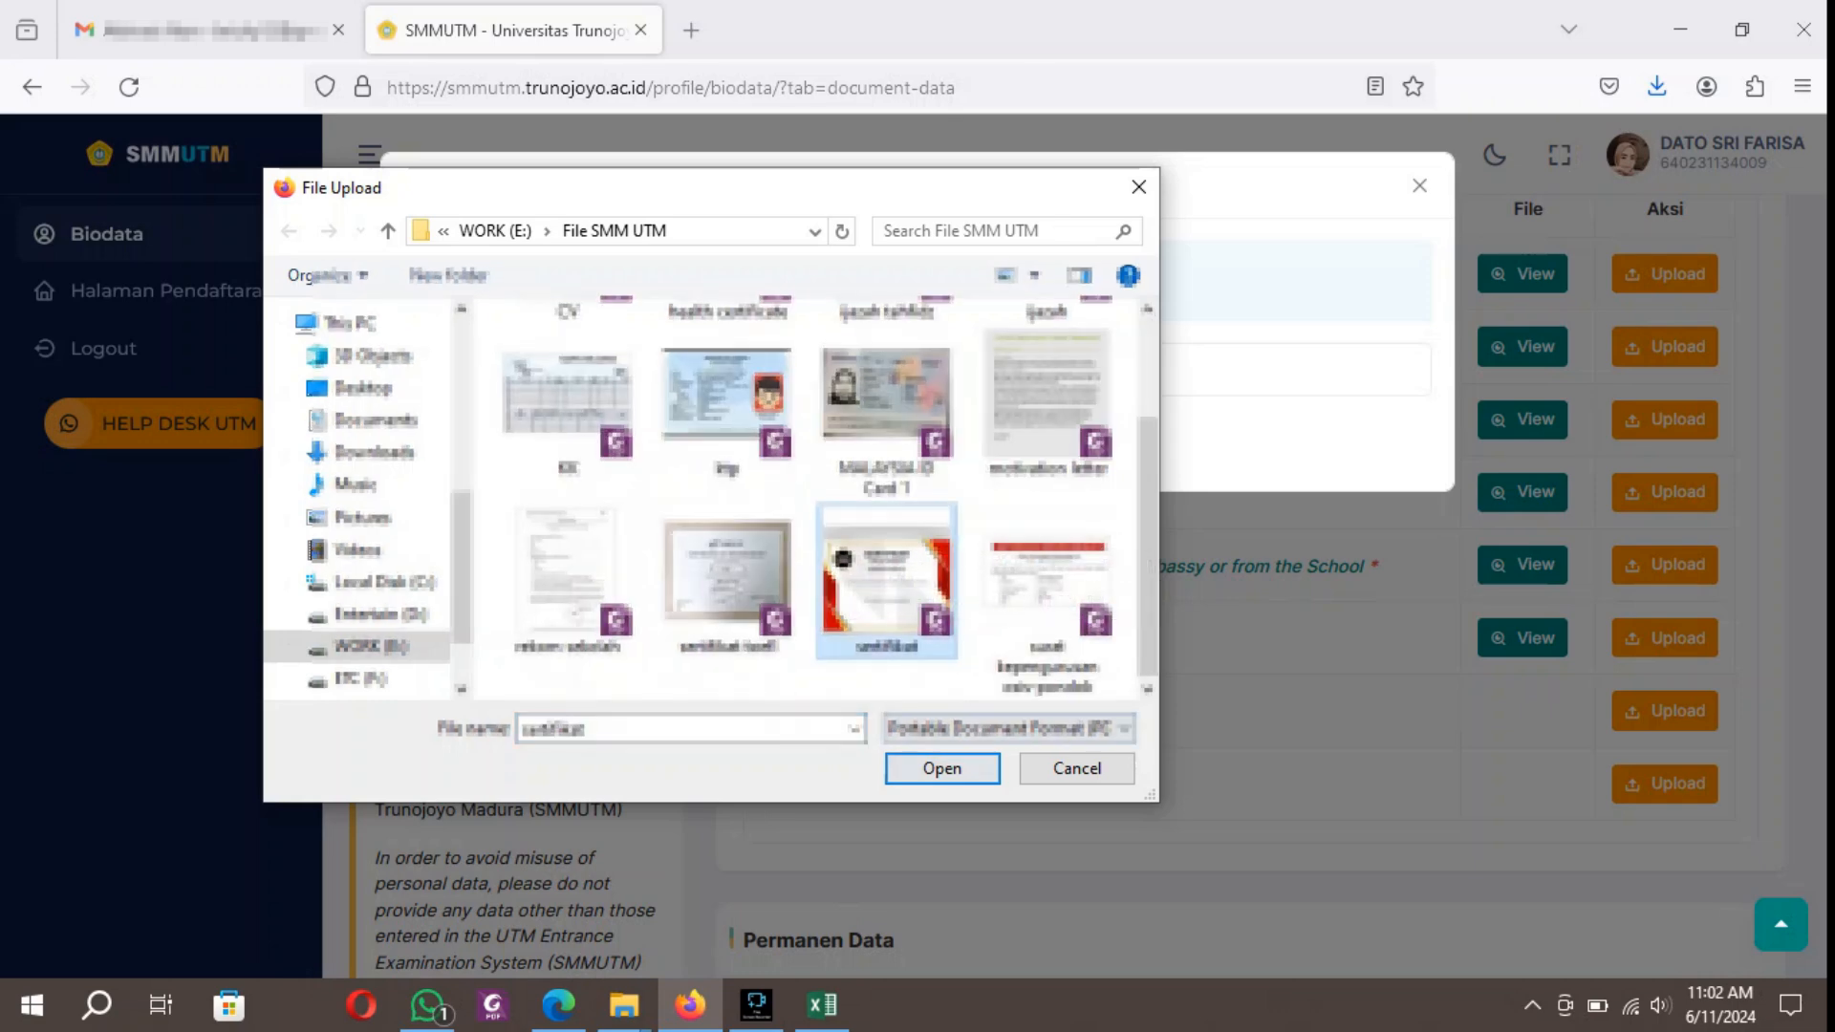
click(942, 769)
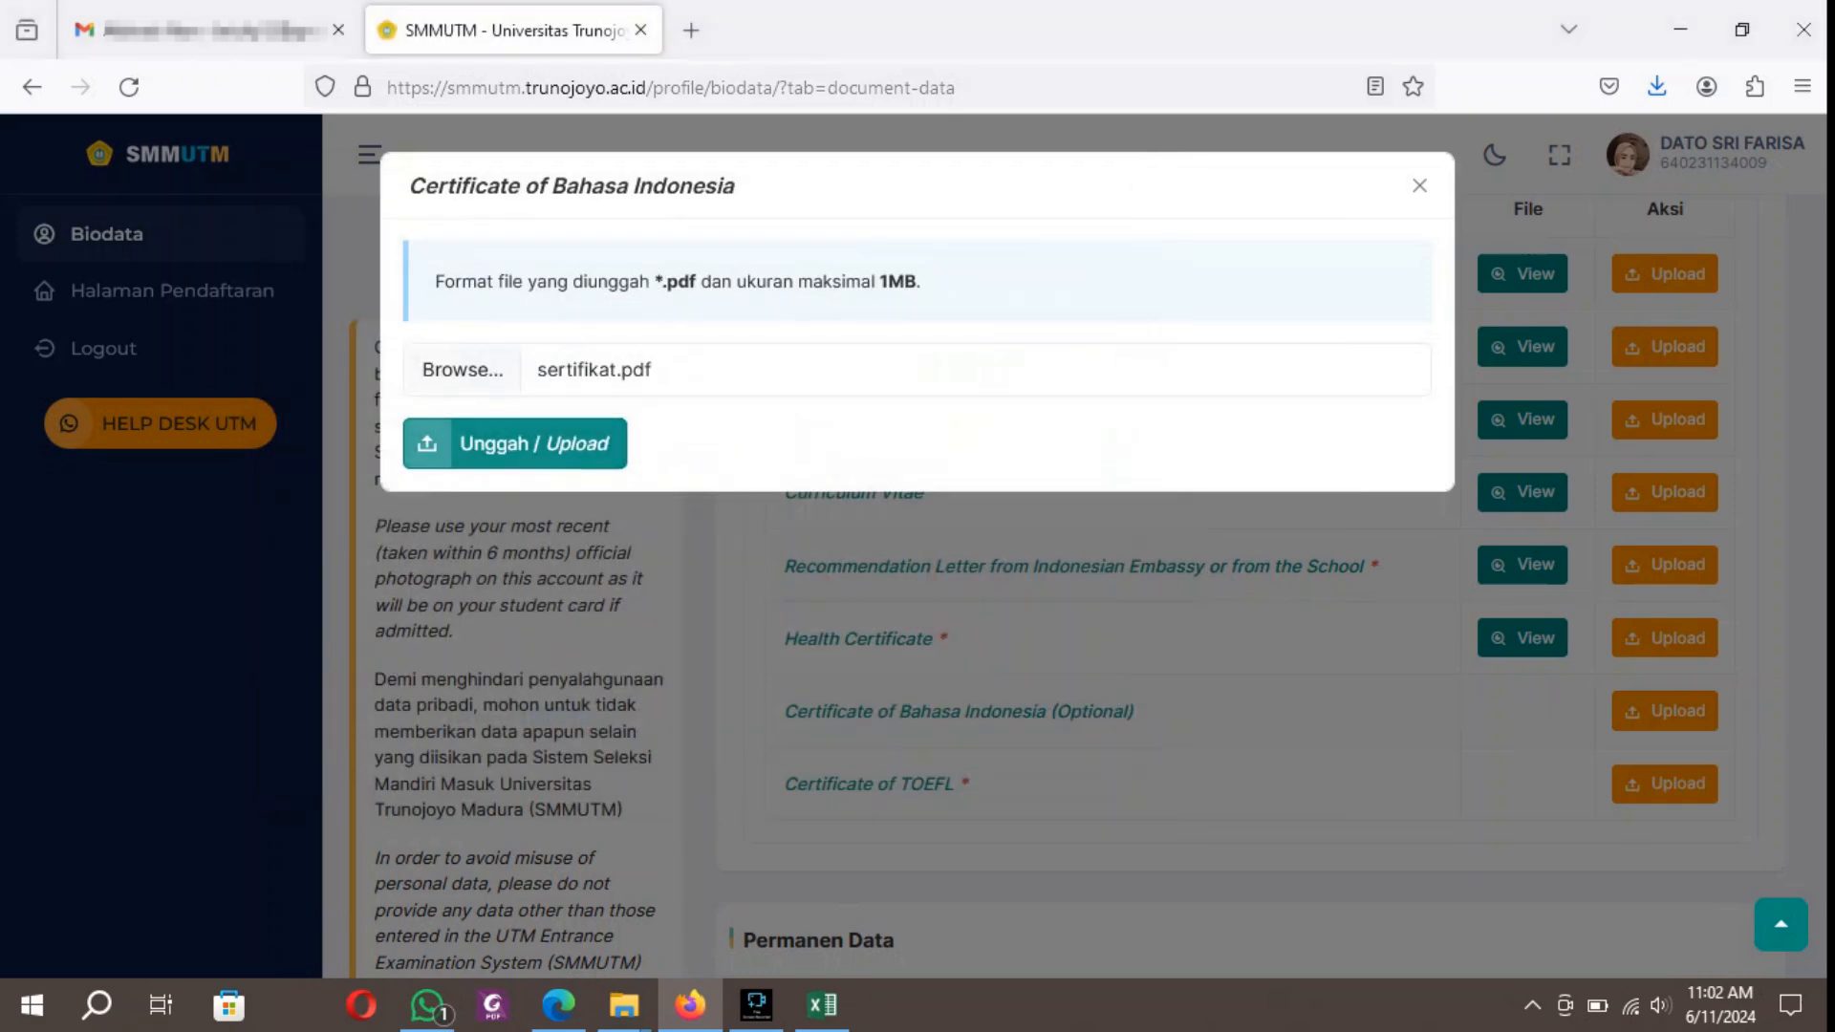
click(515, 443)
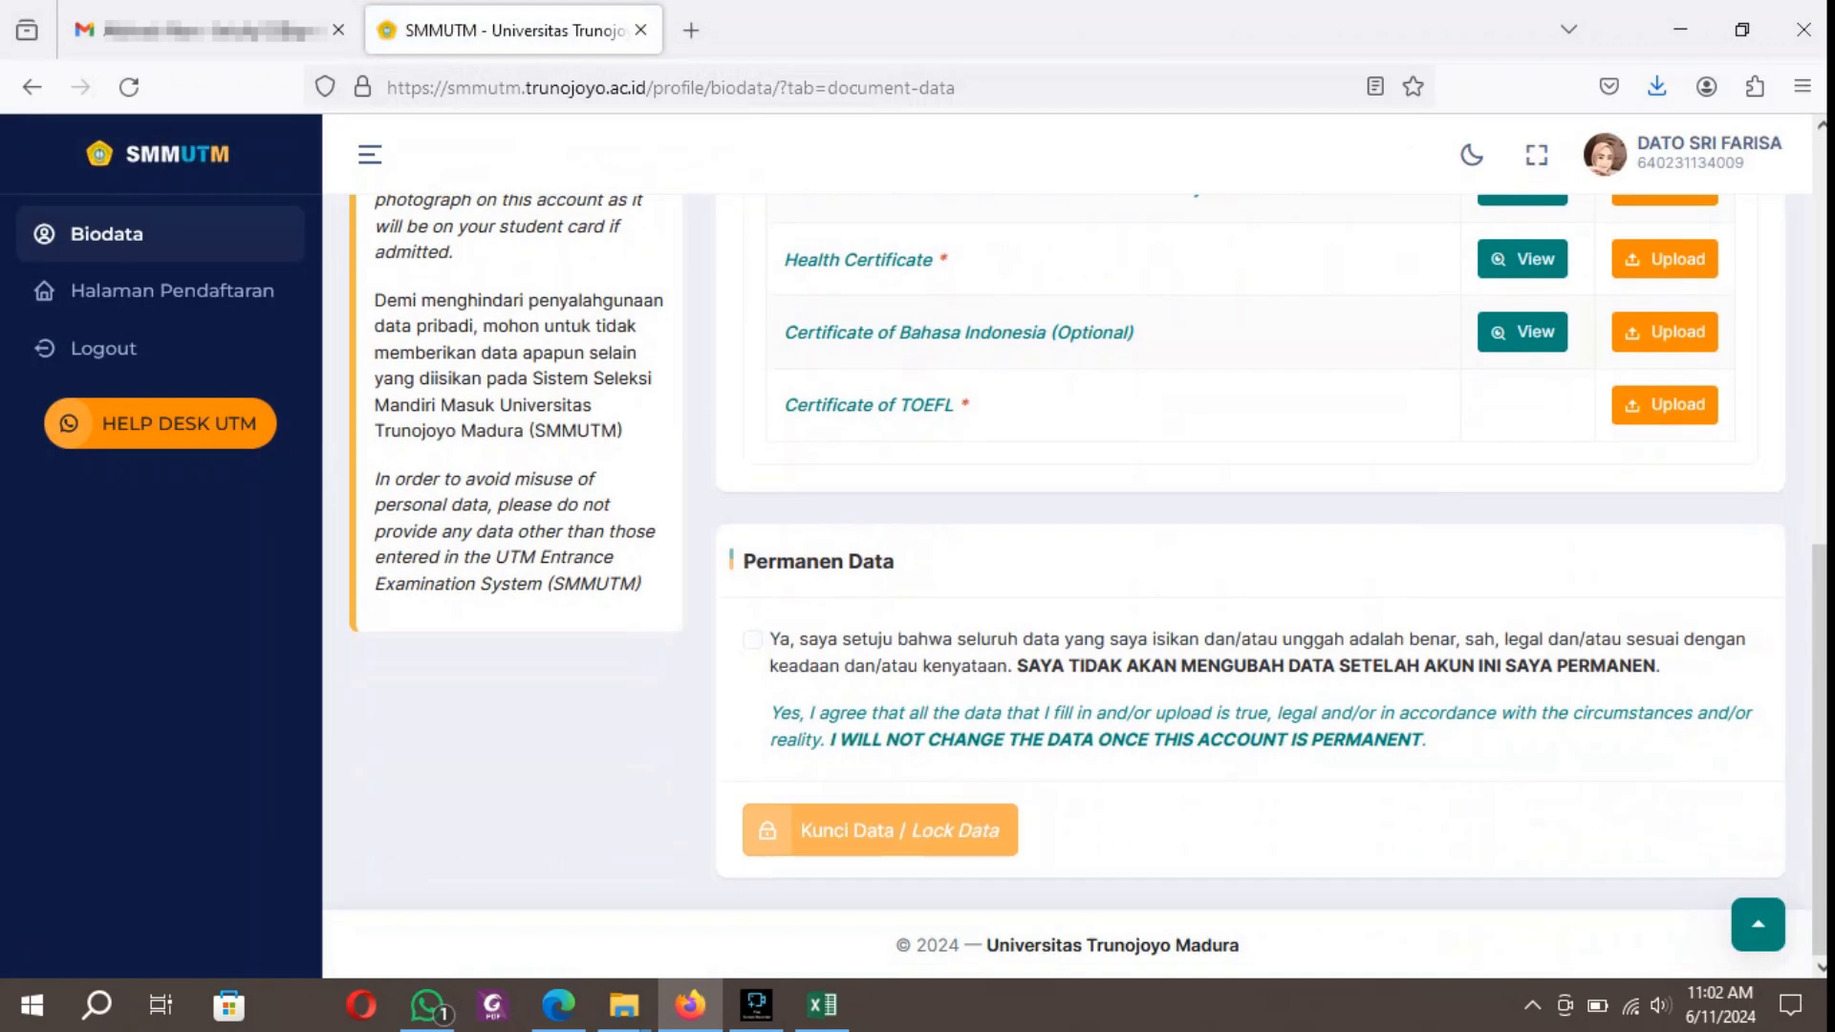
click(1665, 405)
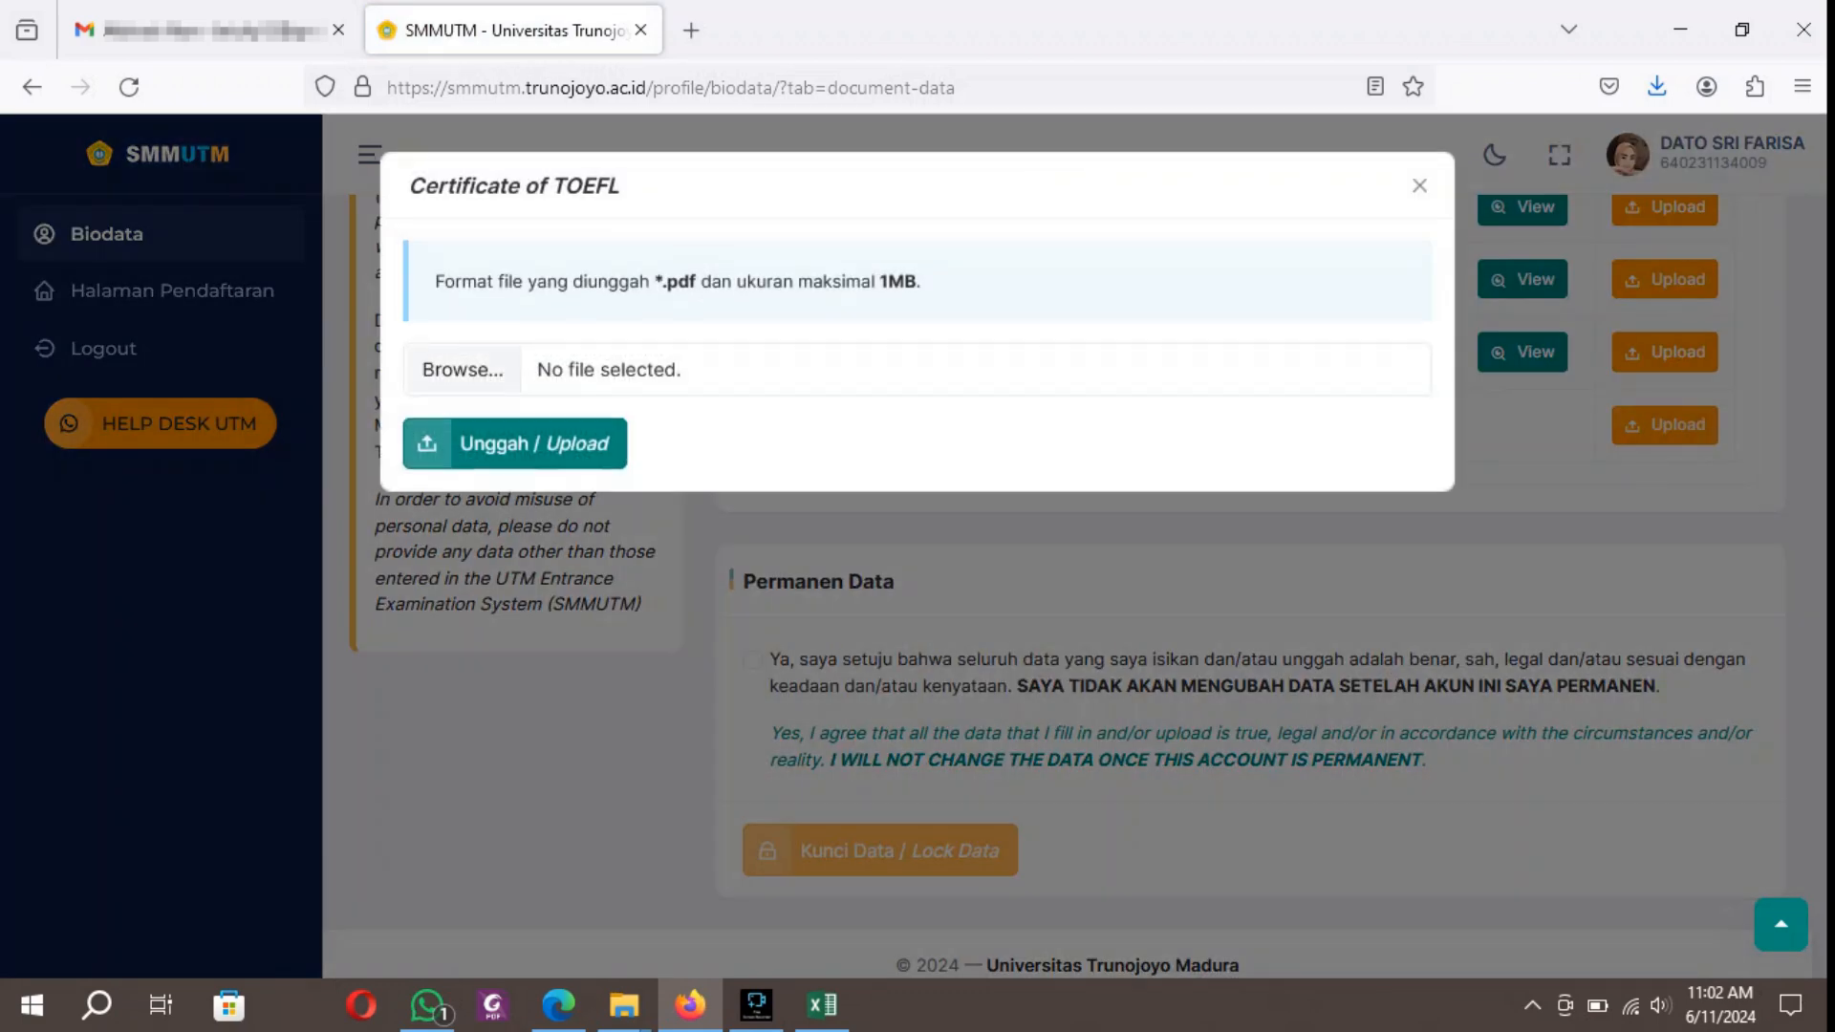
click(463, 369)
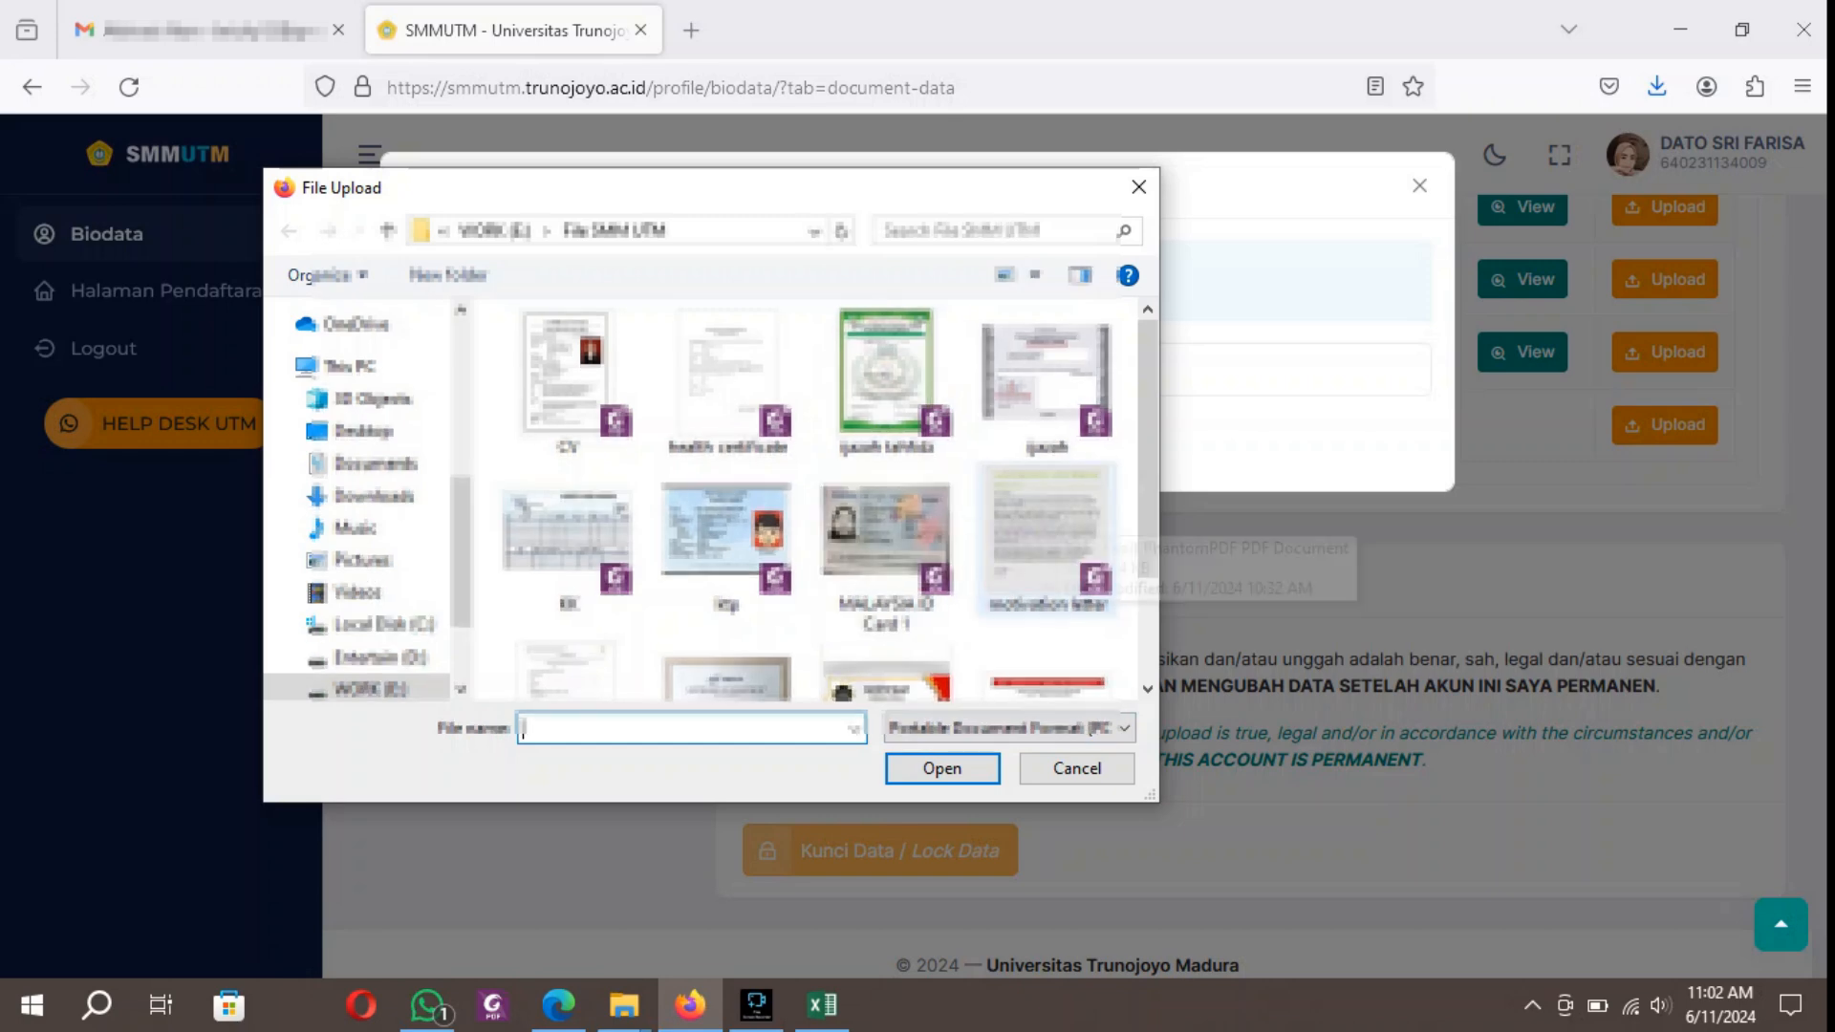
click(1061, 518)
double_click(1059, 519)
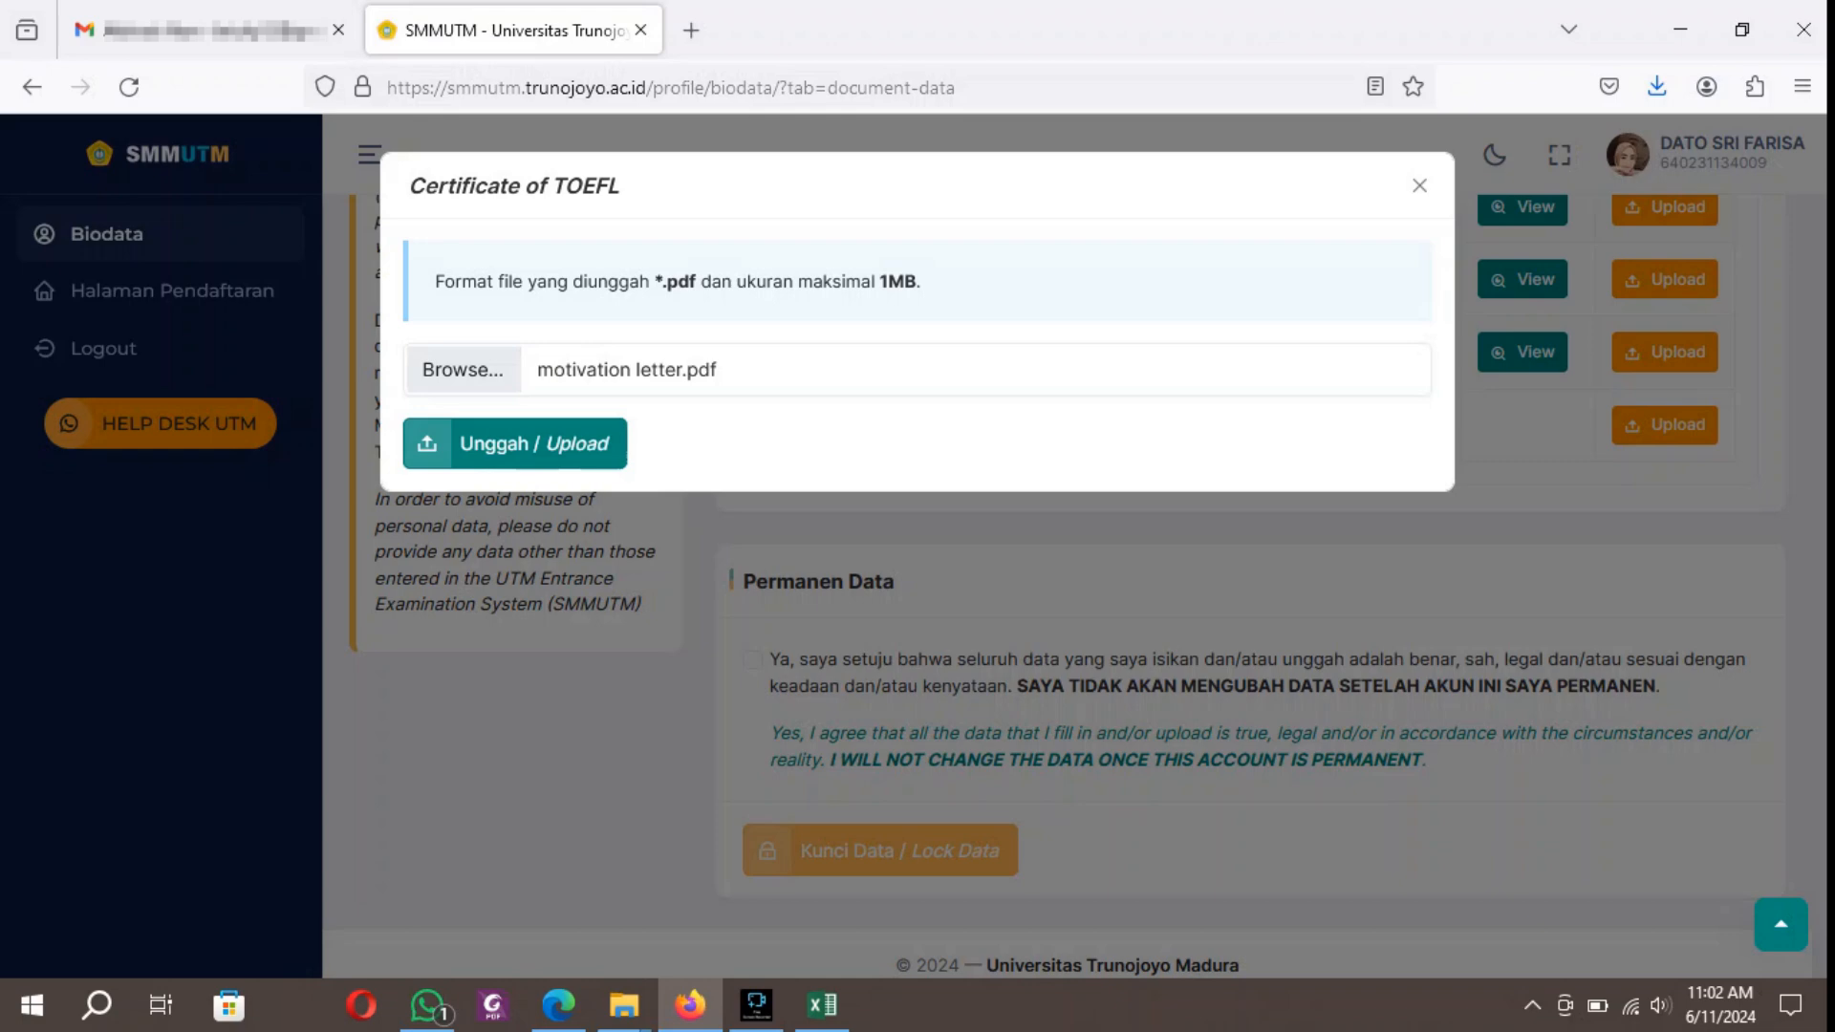
Upload sertifikat toefl.pdf from the File SMM UTM folder as the Certificate of TOEFL document.
click(463, 370)
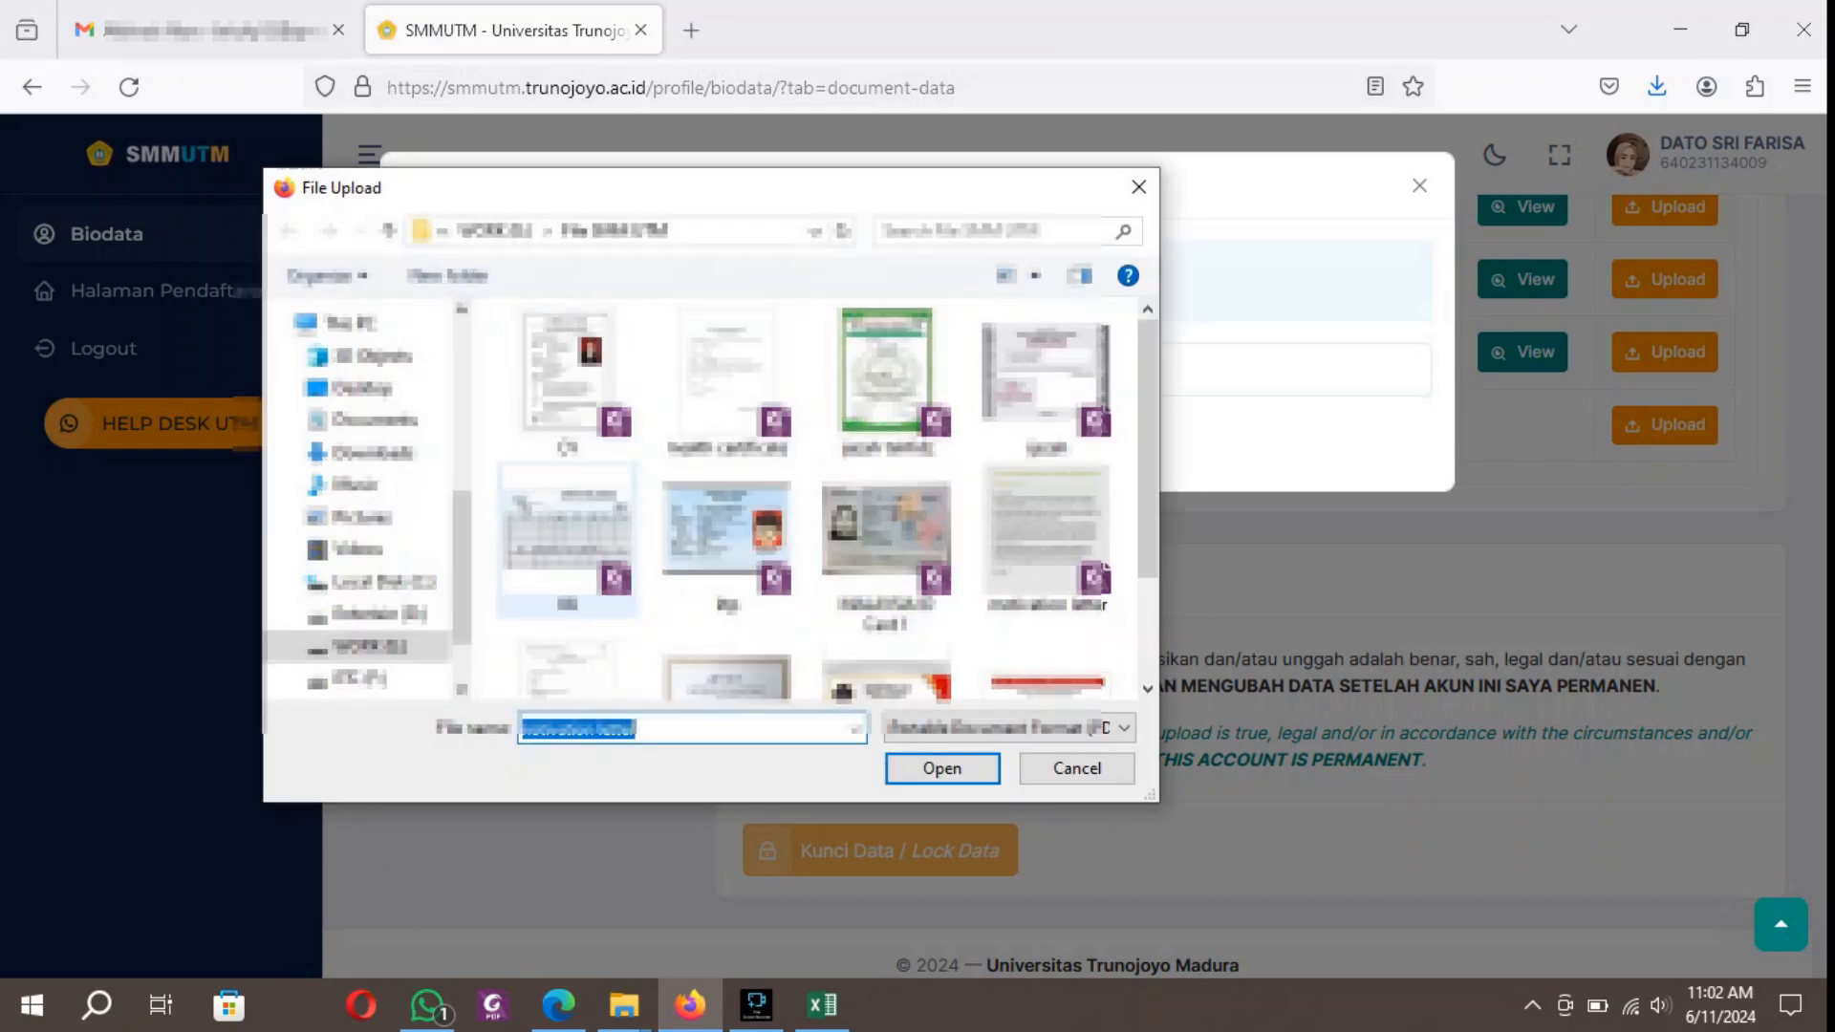
scroll(727, 574, down, 2)
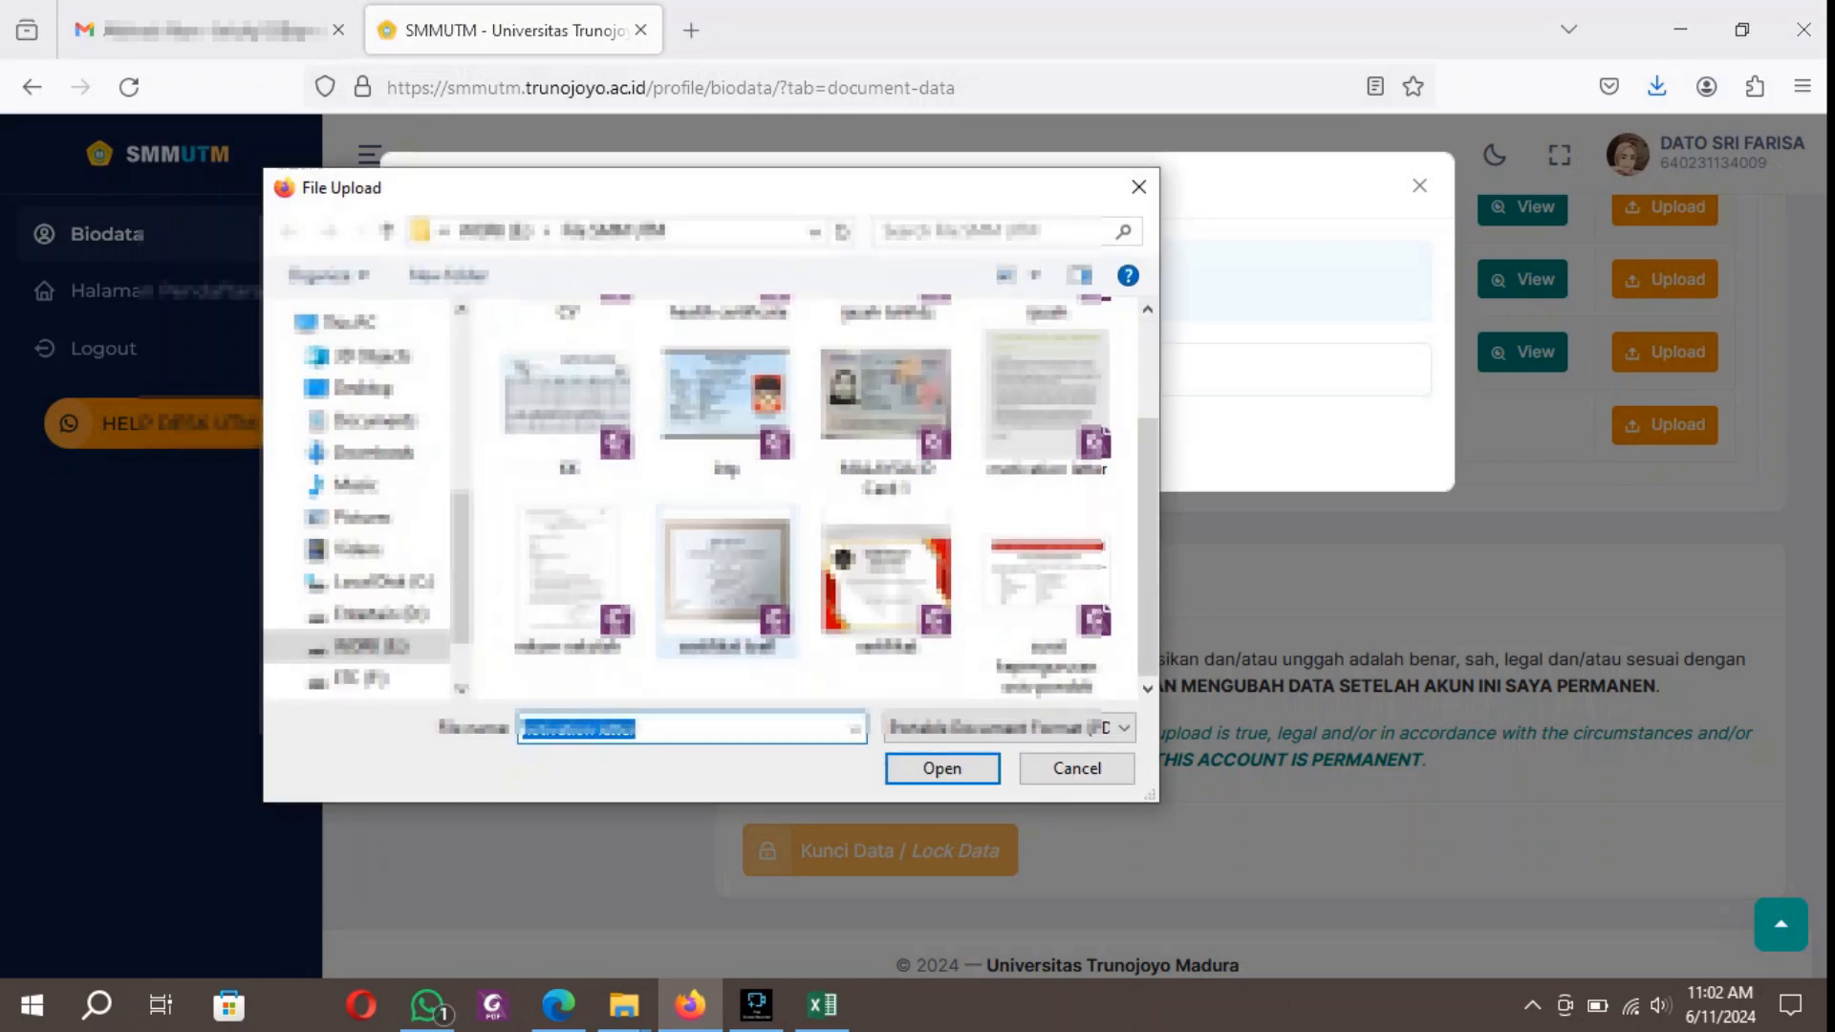
click(726, 578)
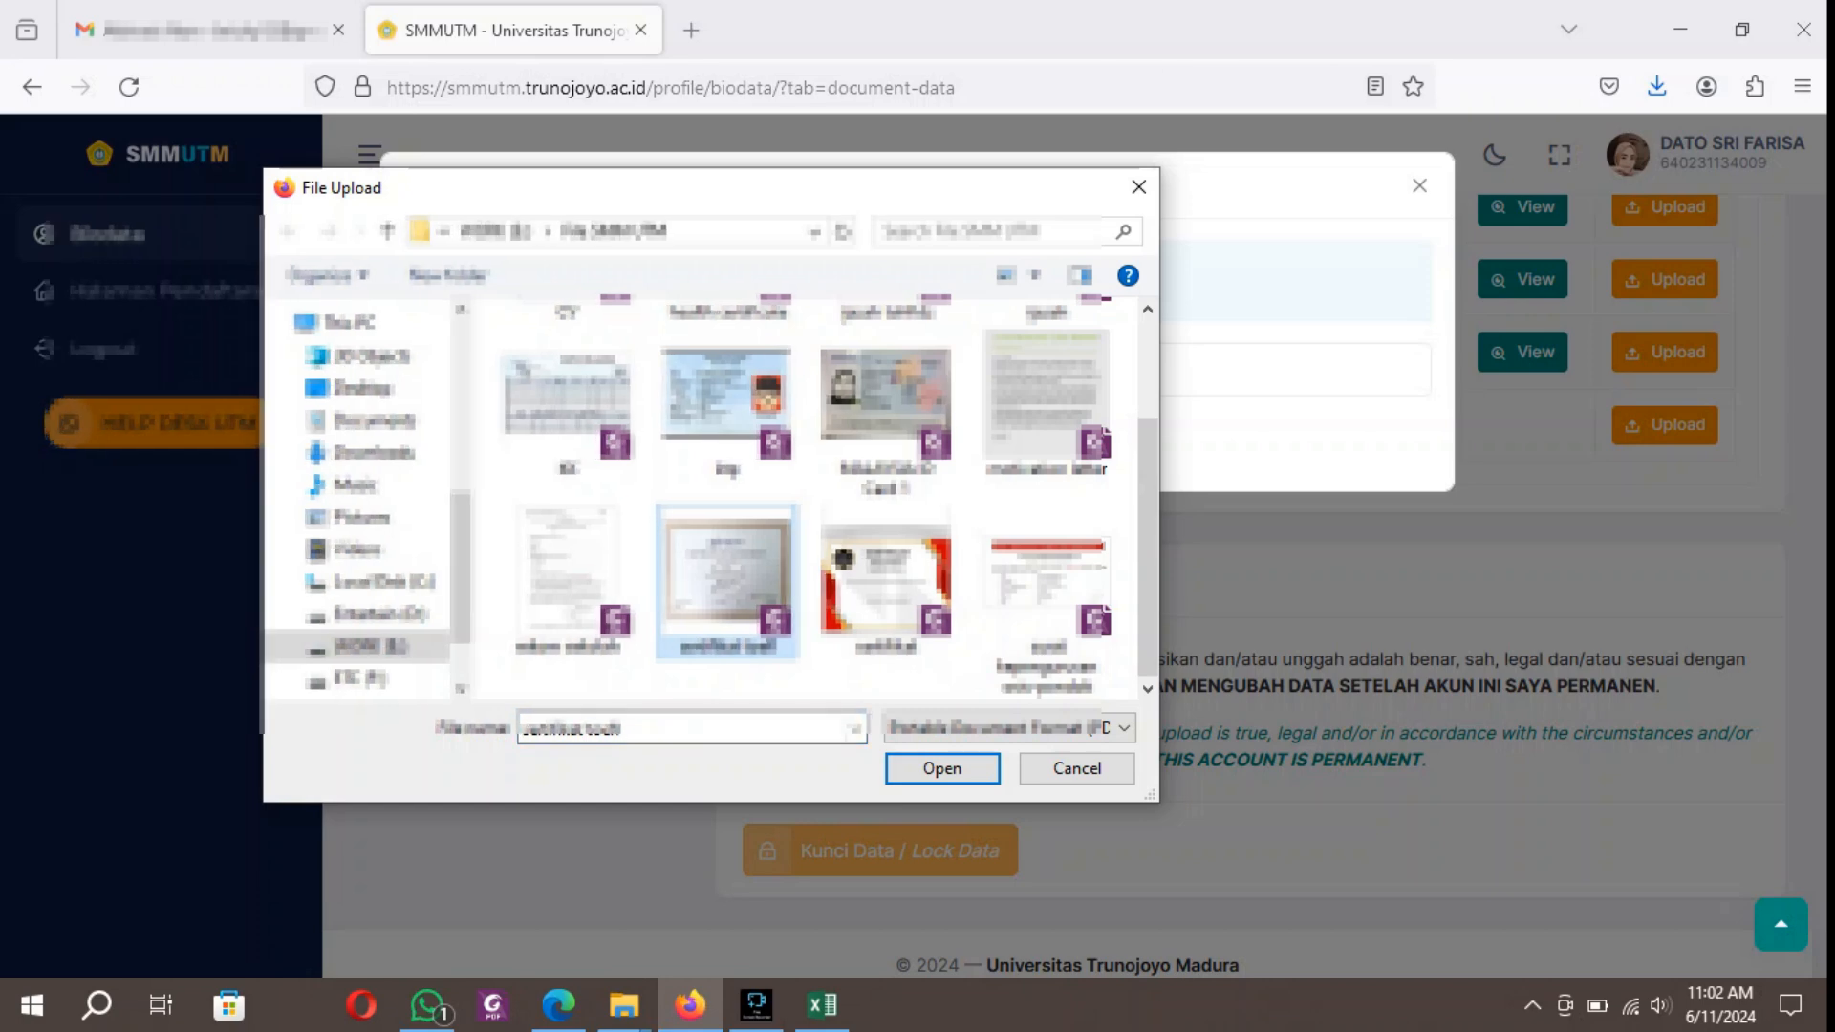
click(942, 769)
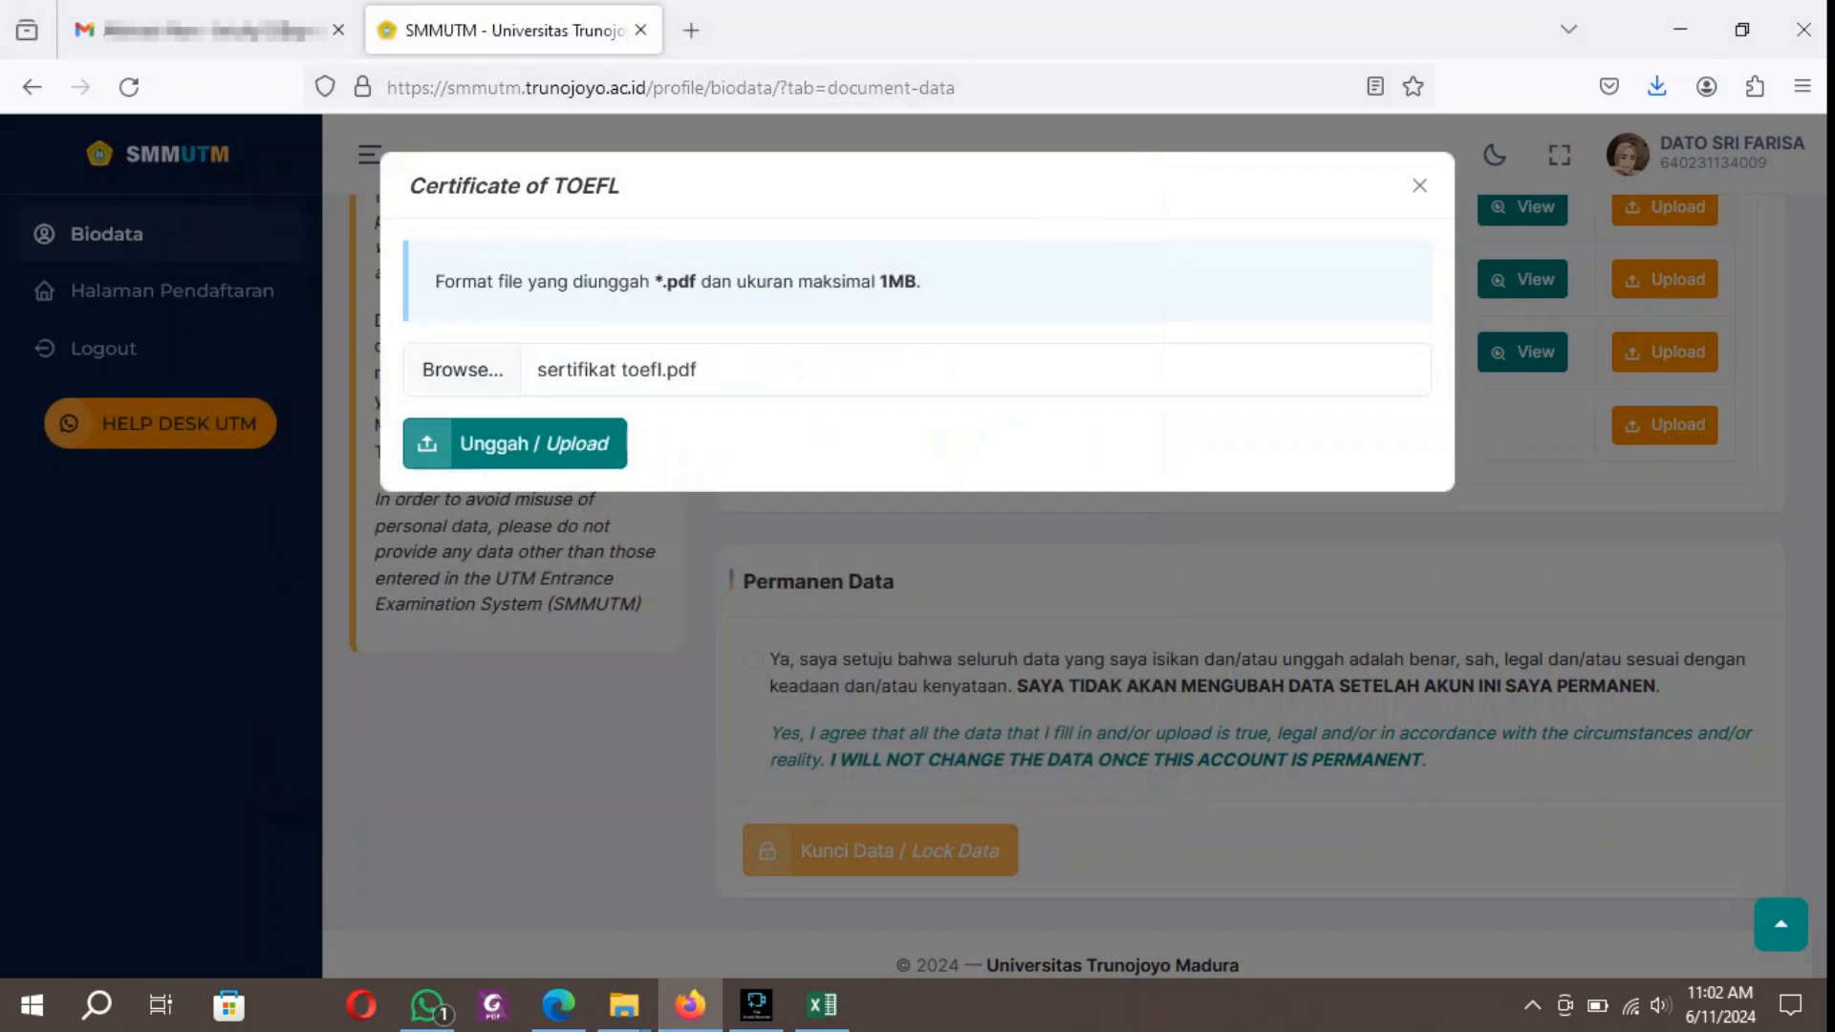
click(516, 443)
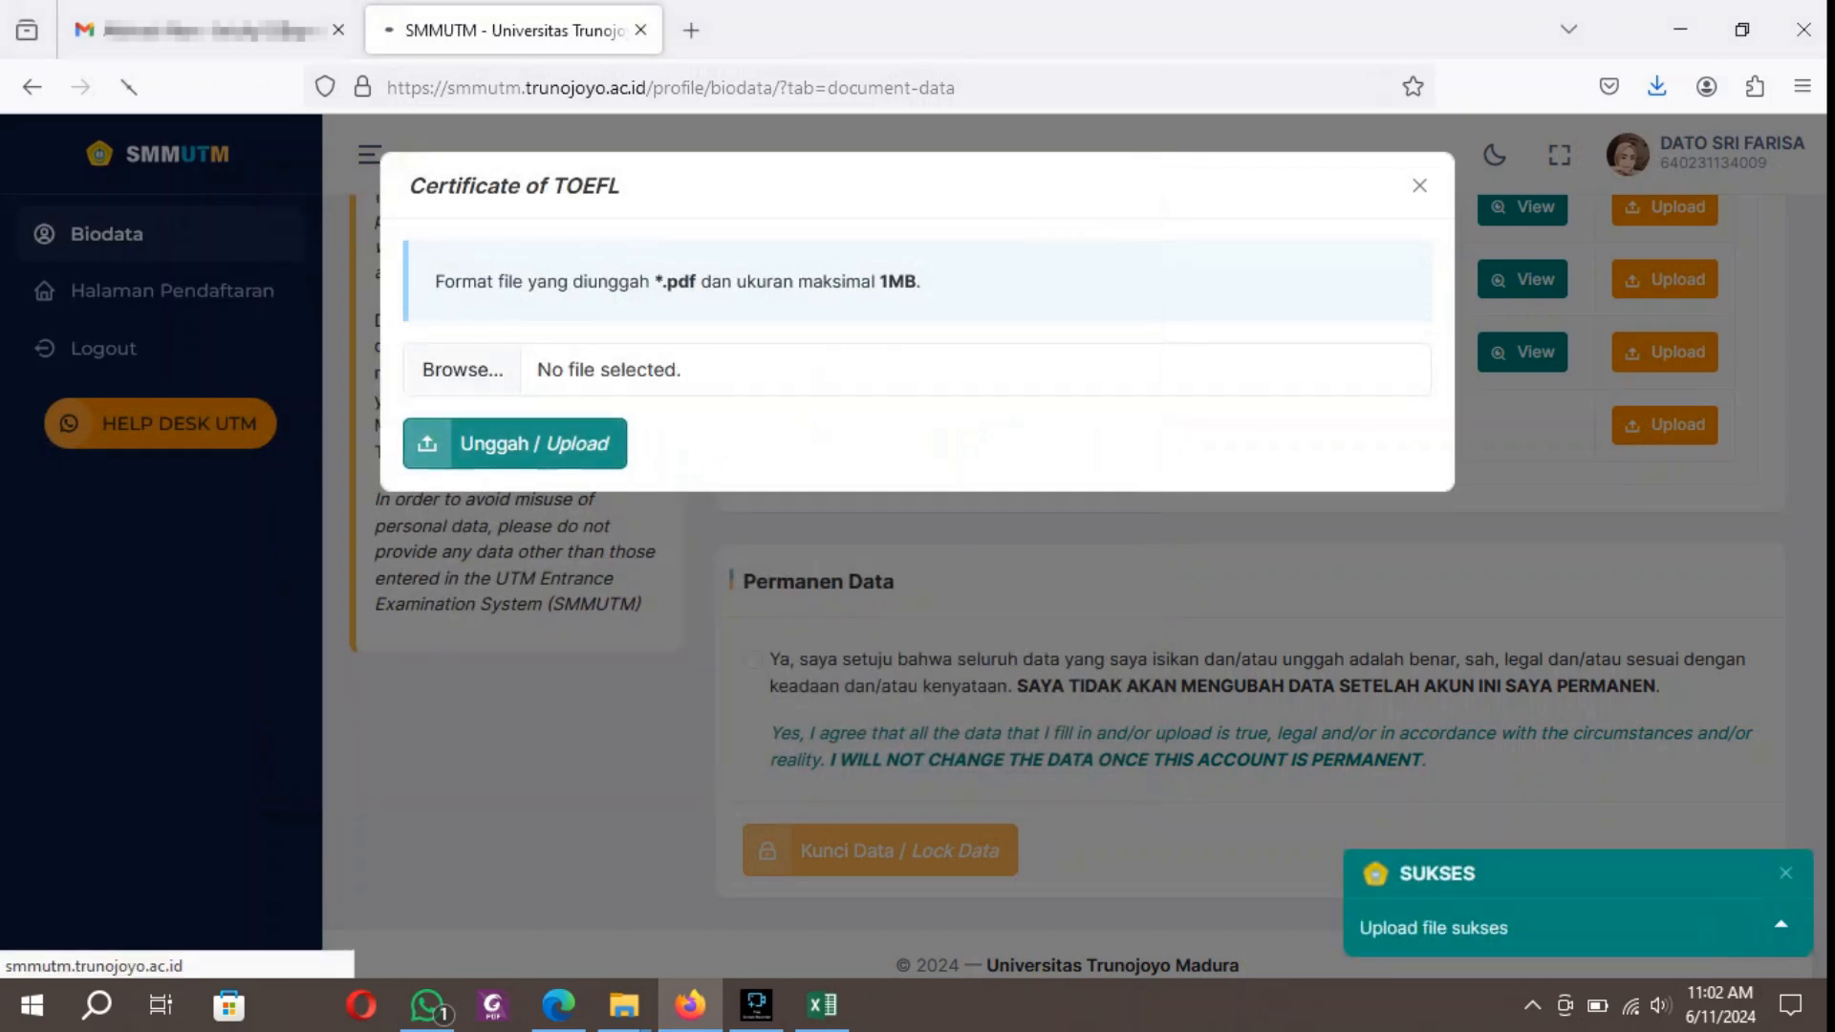
scroll(1080, 585, down, 3)
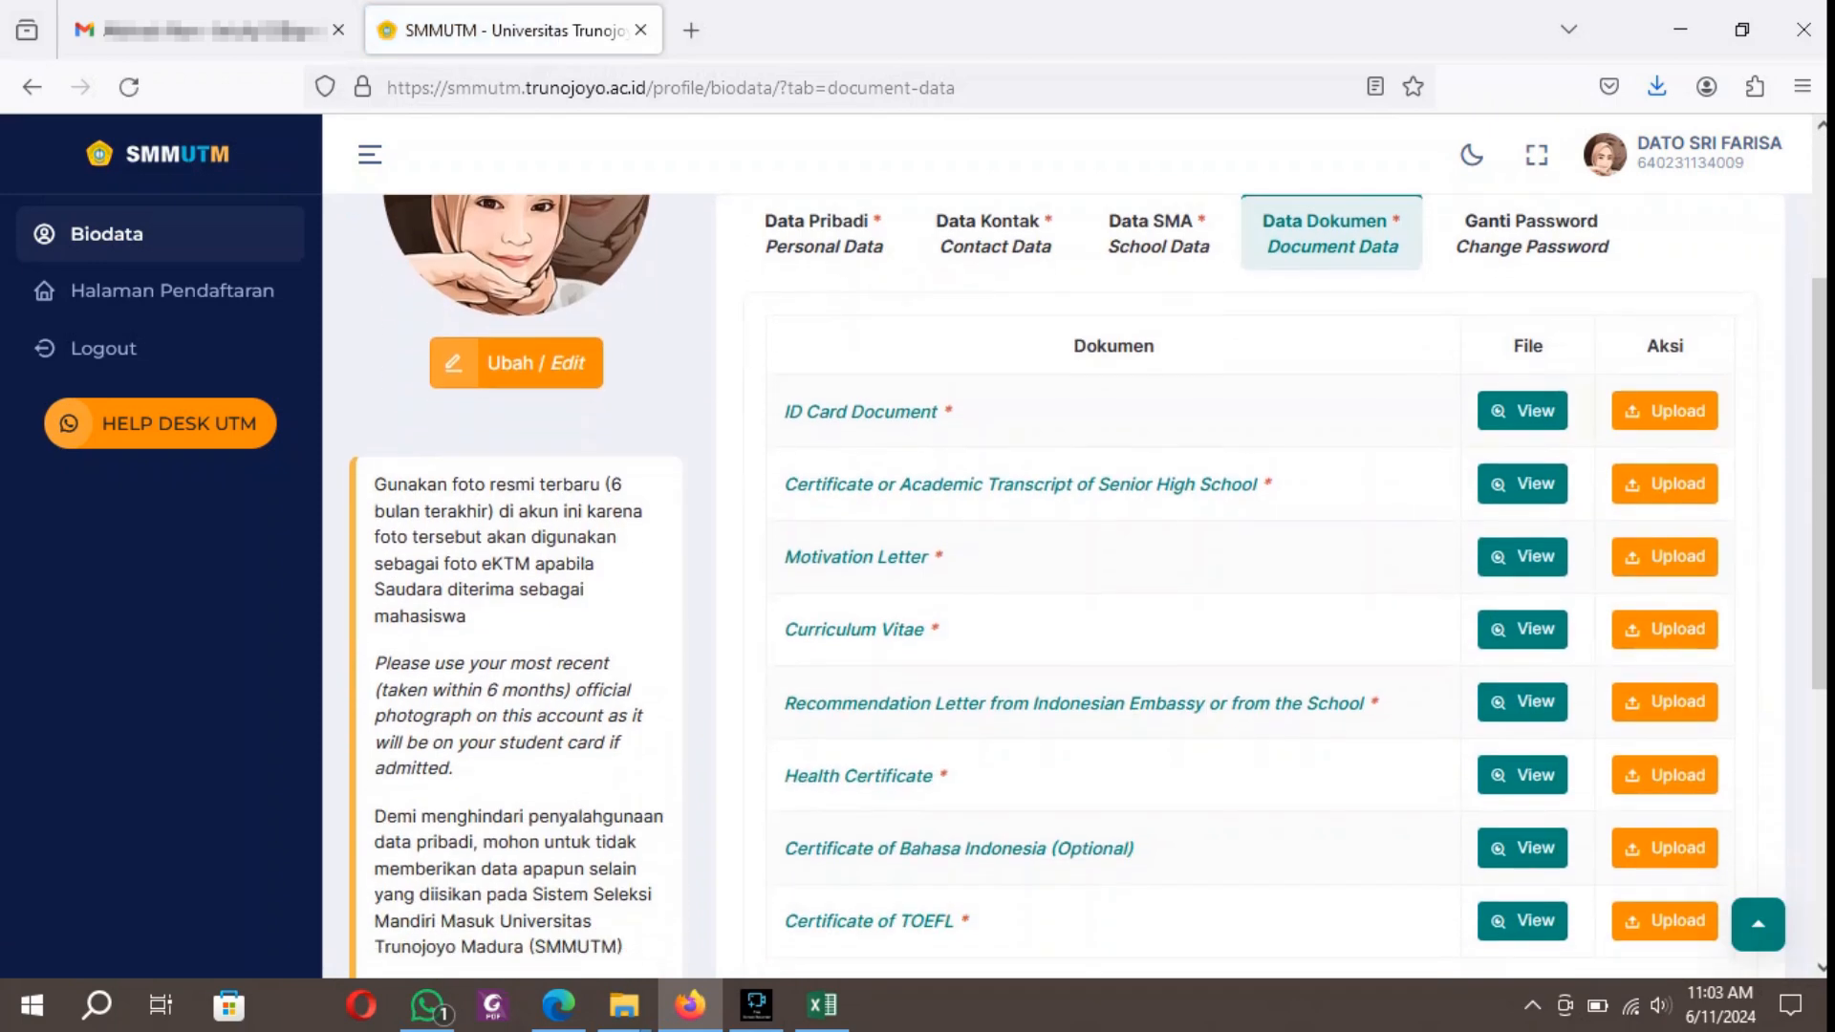
Open the account's password change form and enter the current password in the Old Password field.
scroll(1243, 585, up, 5)
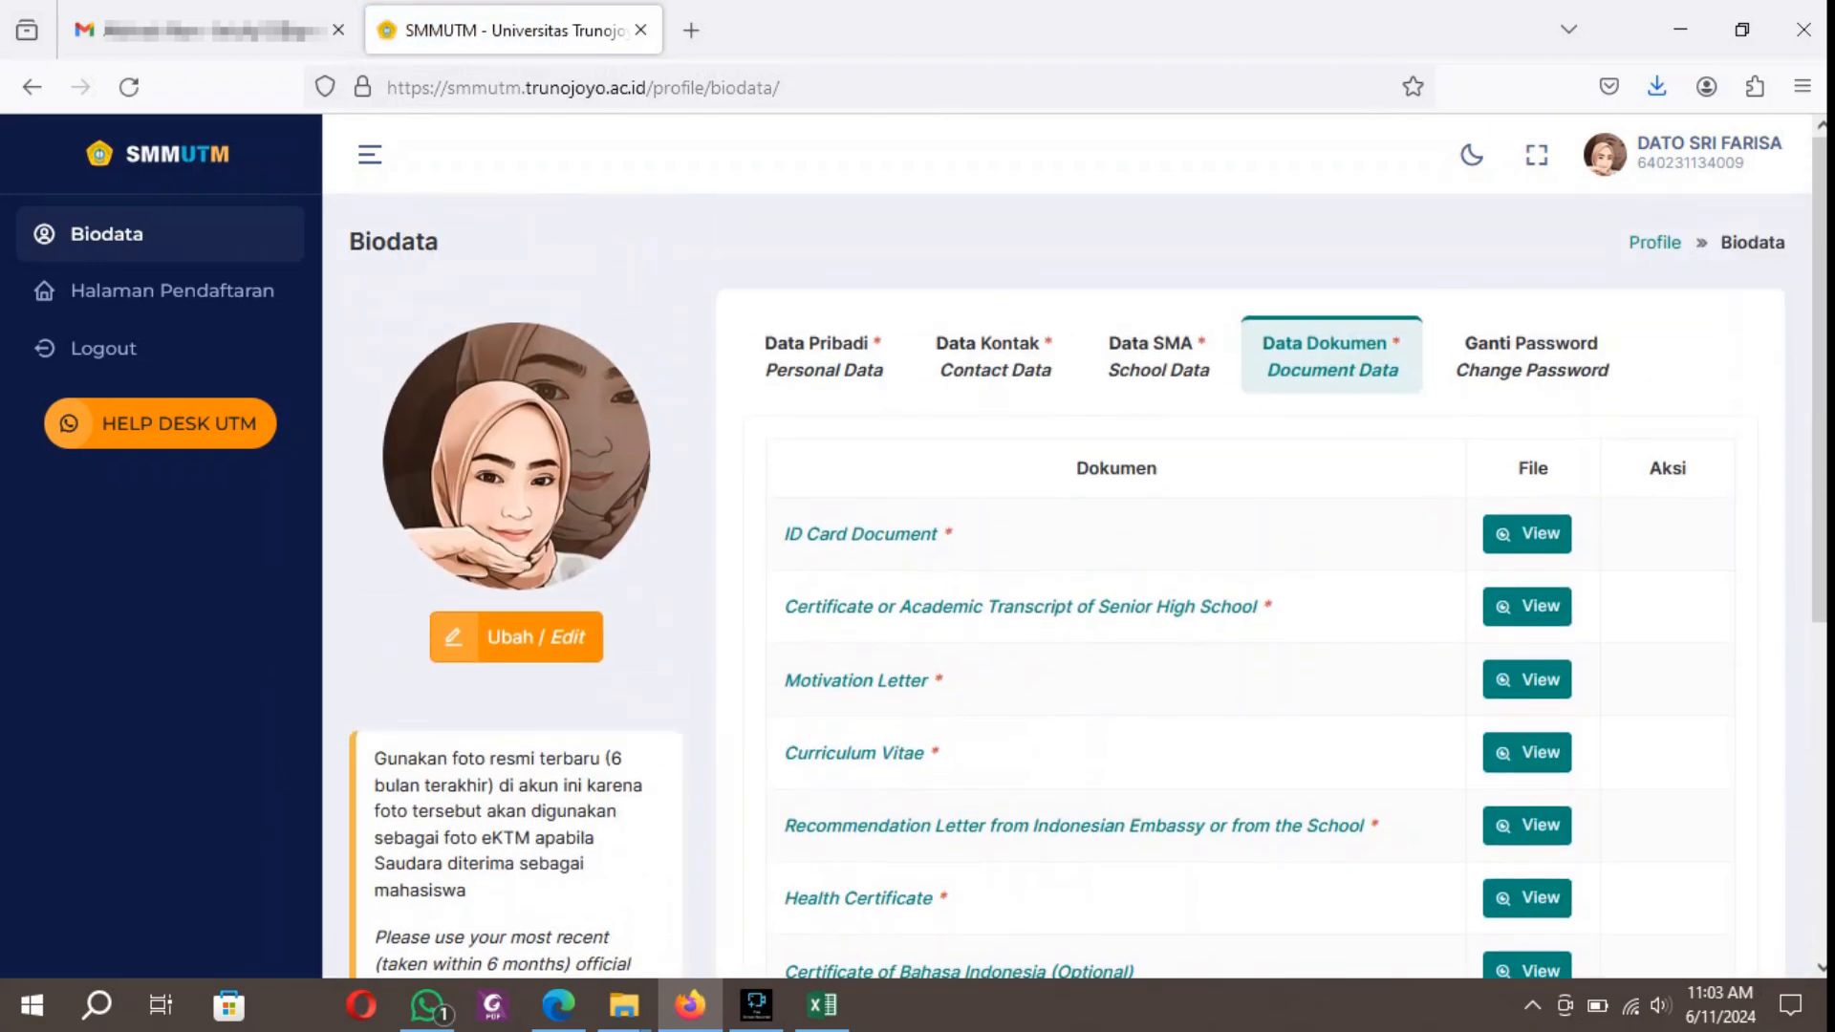
click(1532, 357)
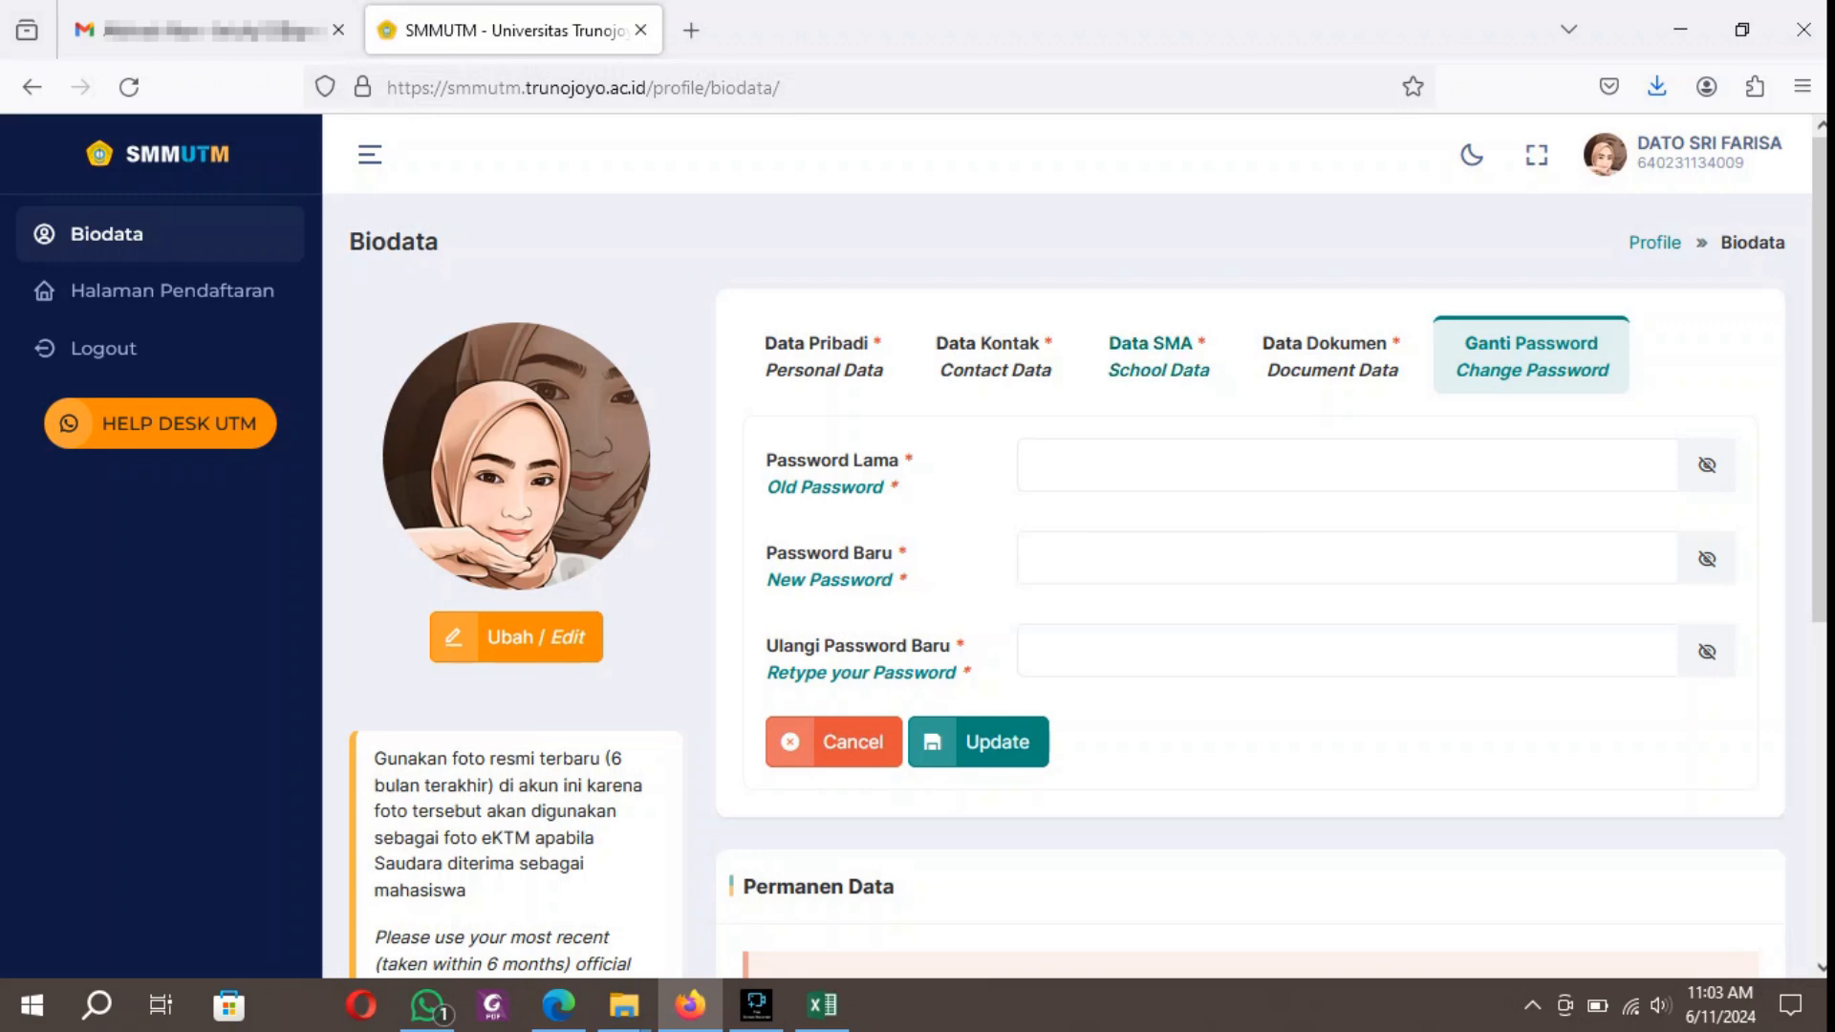
click(1158, 356)
click(1532, 356)
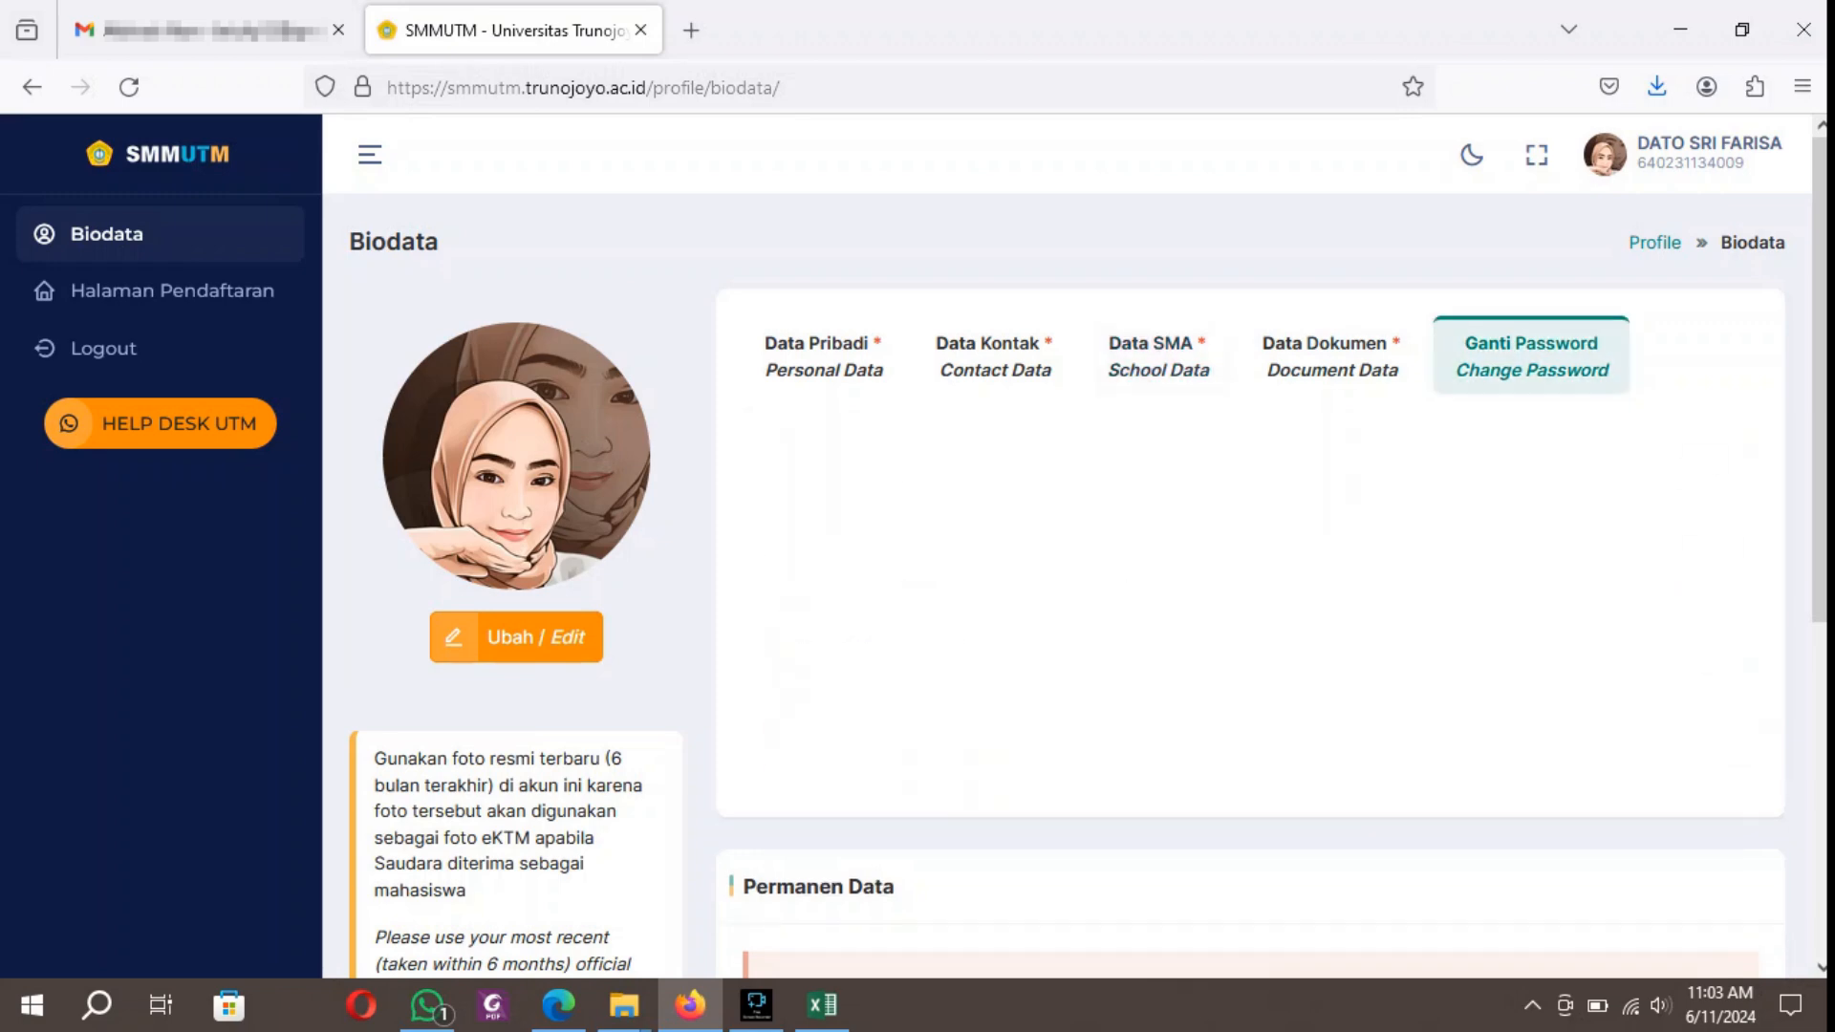
click(1036, 465)
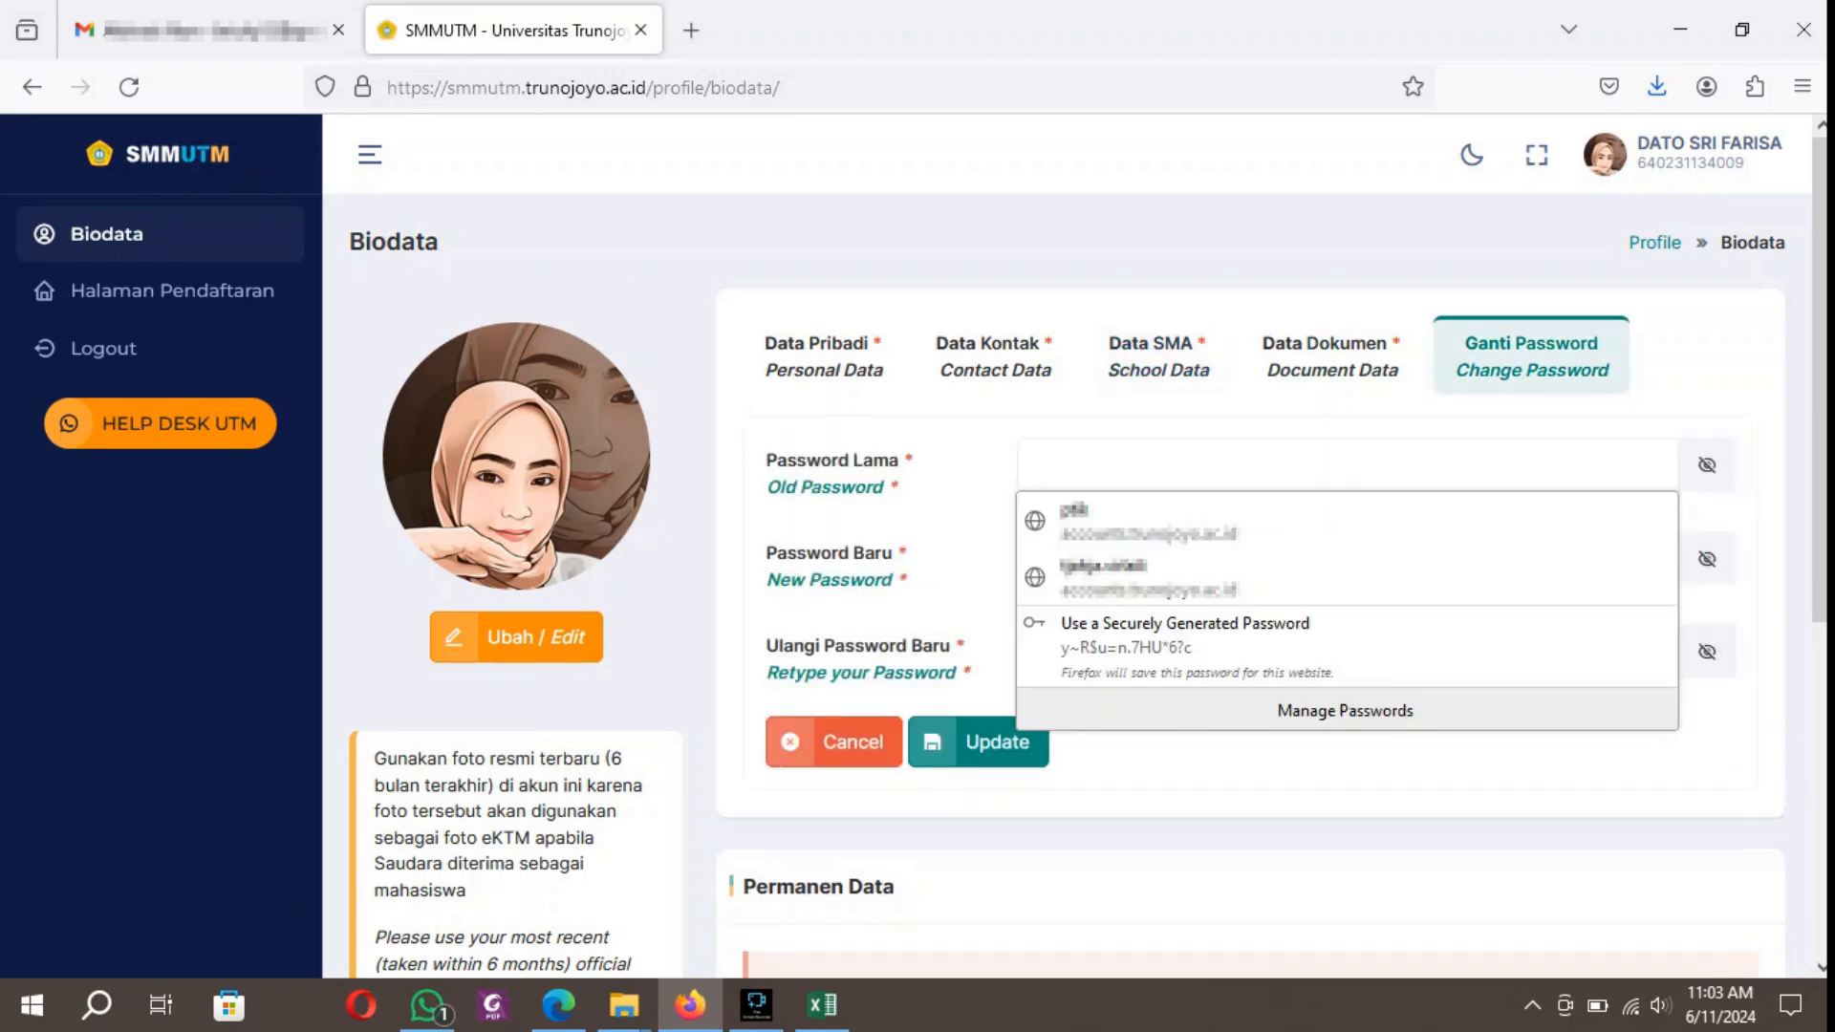
text(••)
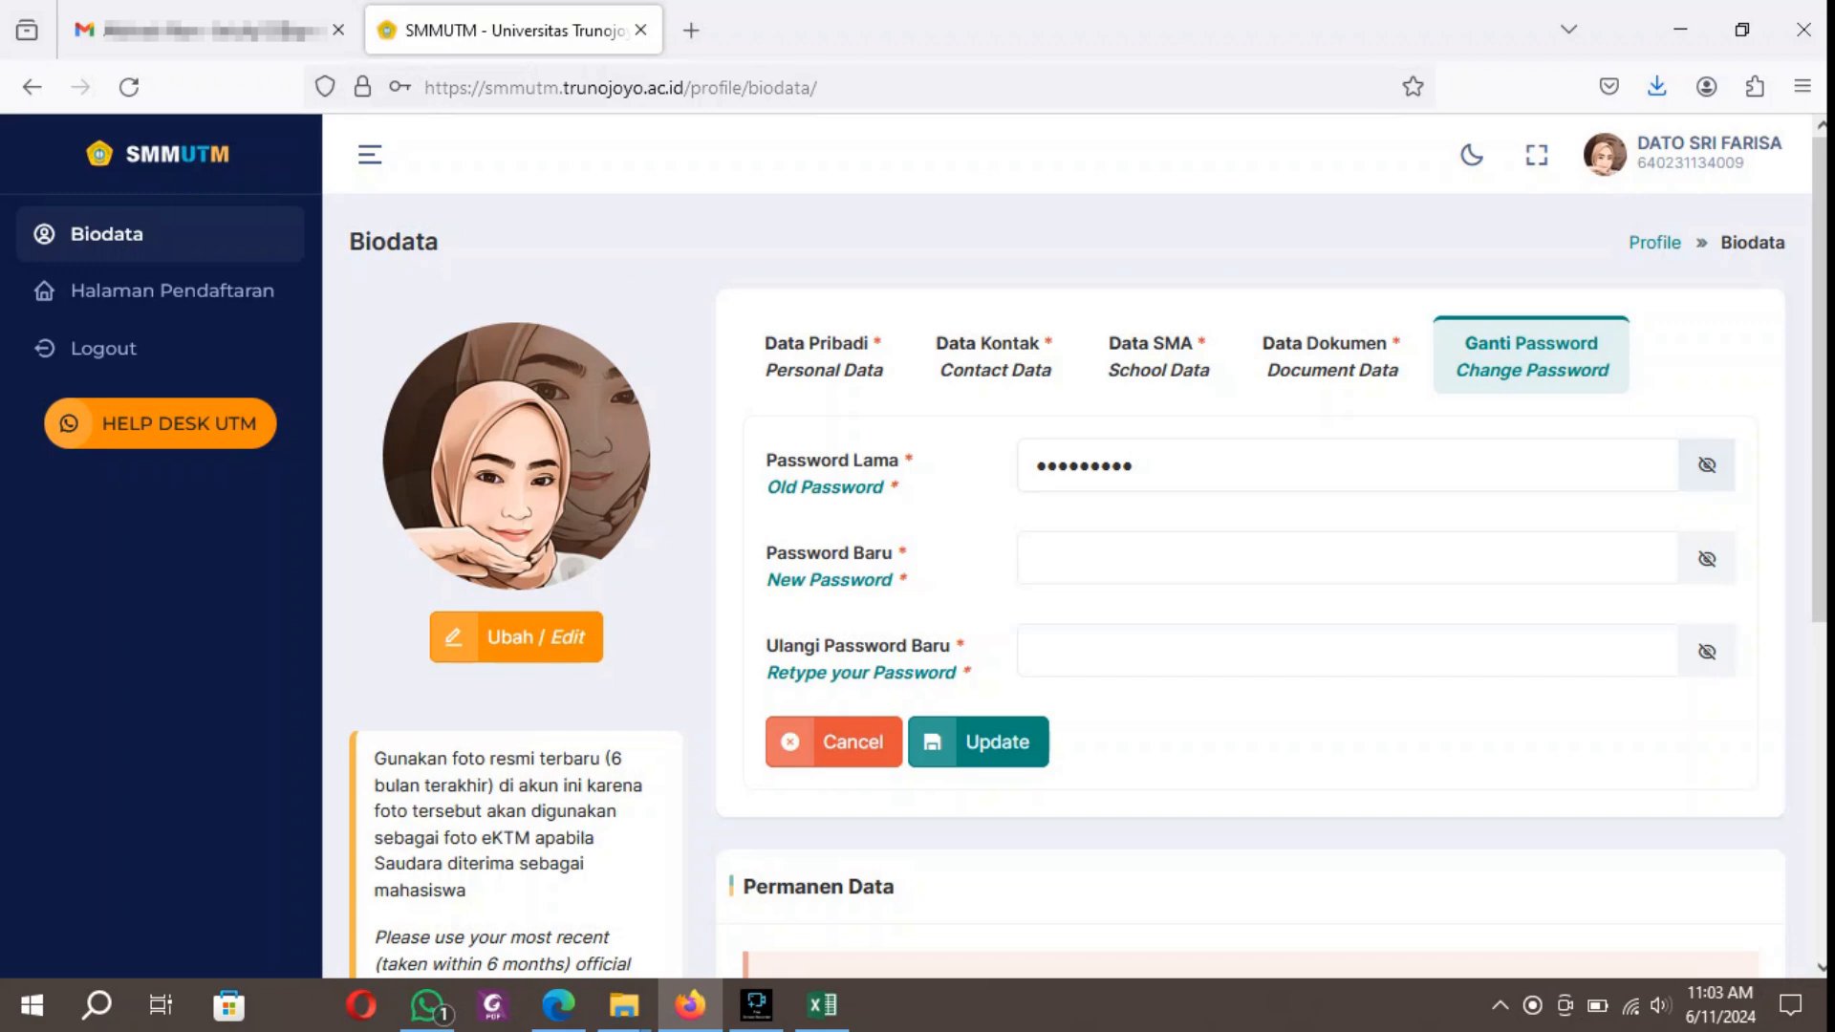
click(1707, 465)
click(1707, 465)
Enter the new password, repeat it in the Retype your Password field, and save the password change.
click(1037, 558)
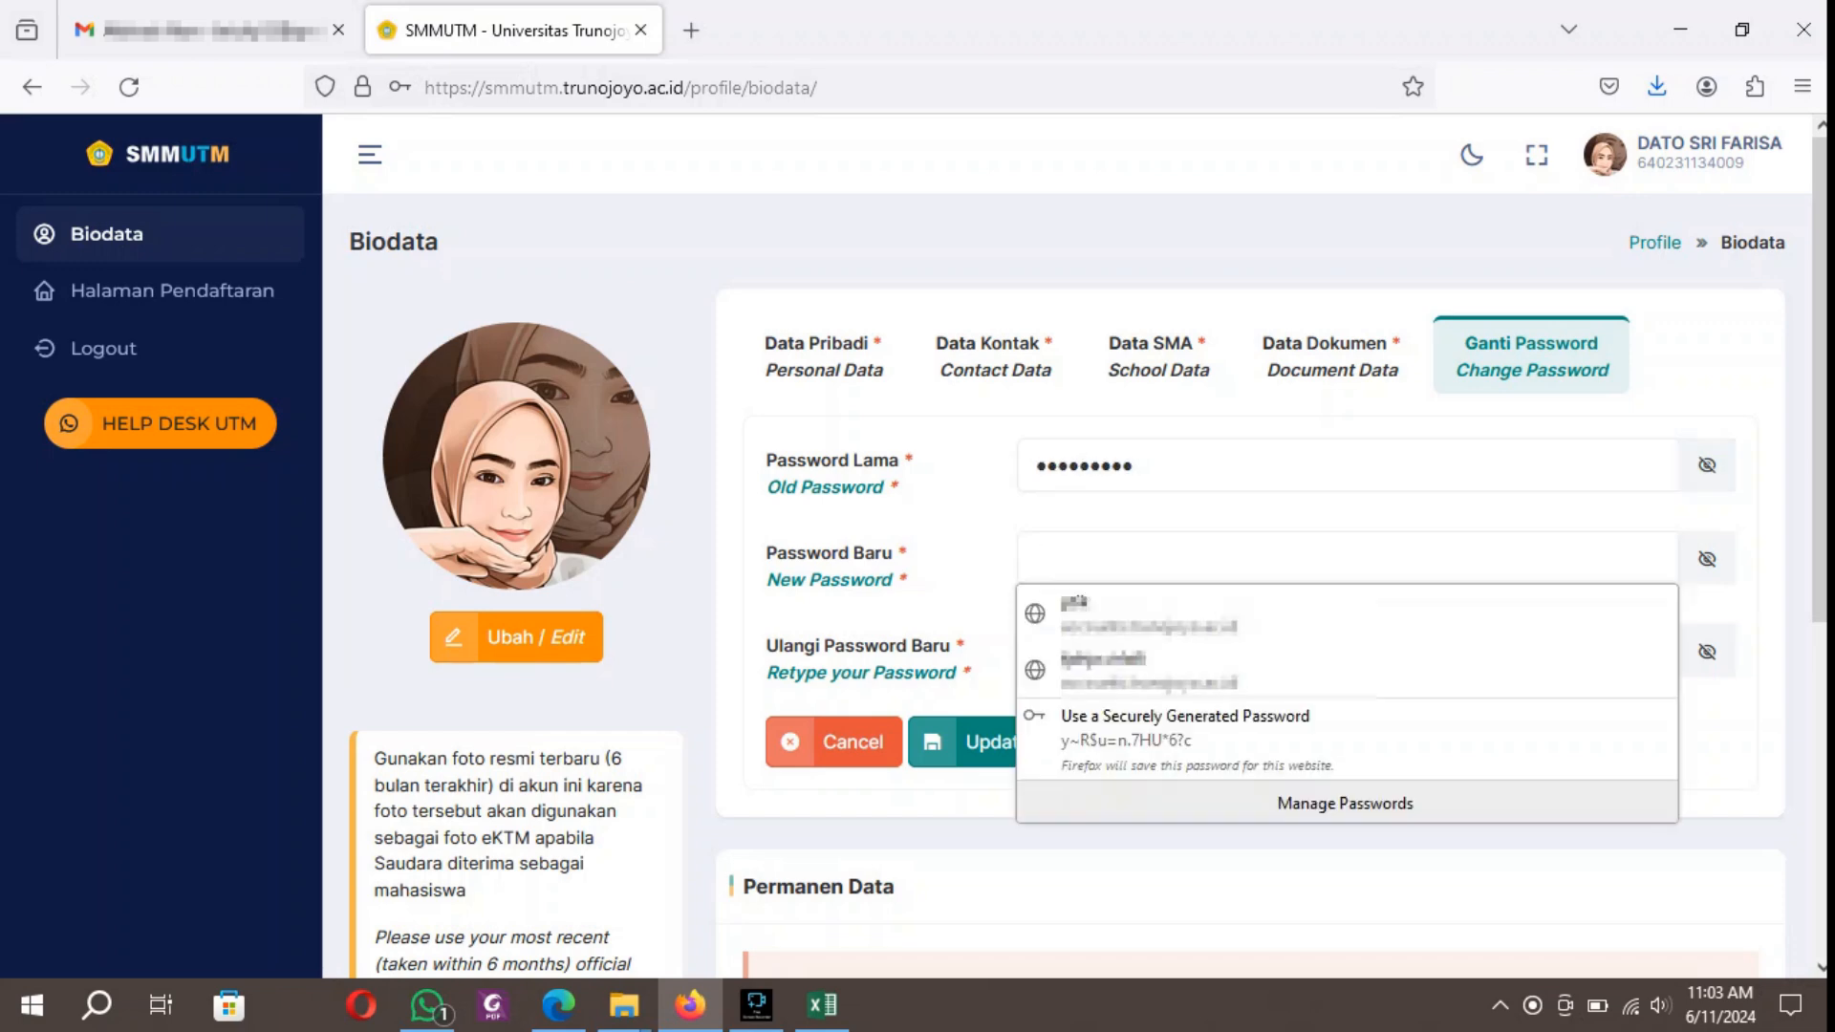
text(•••)
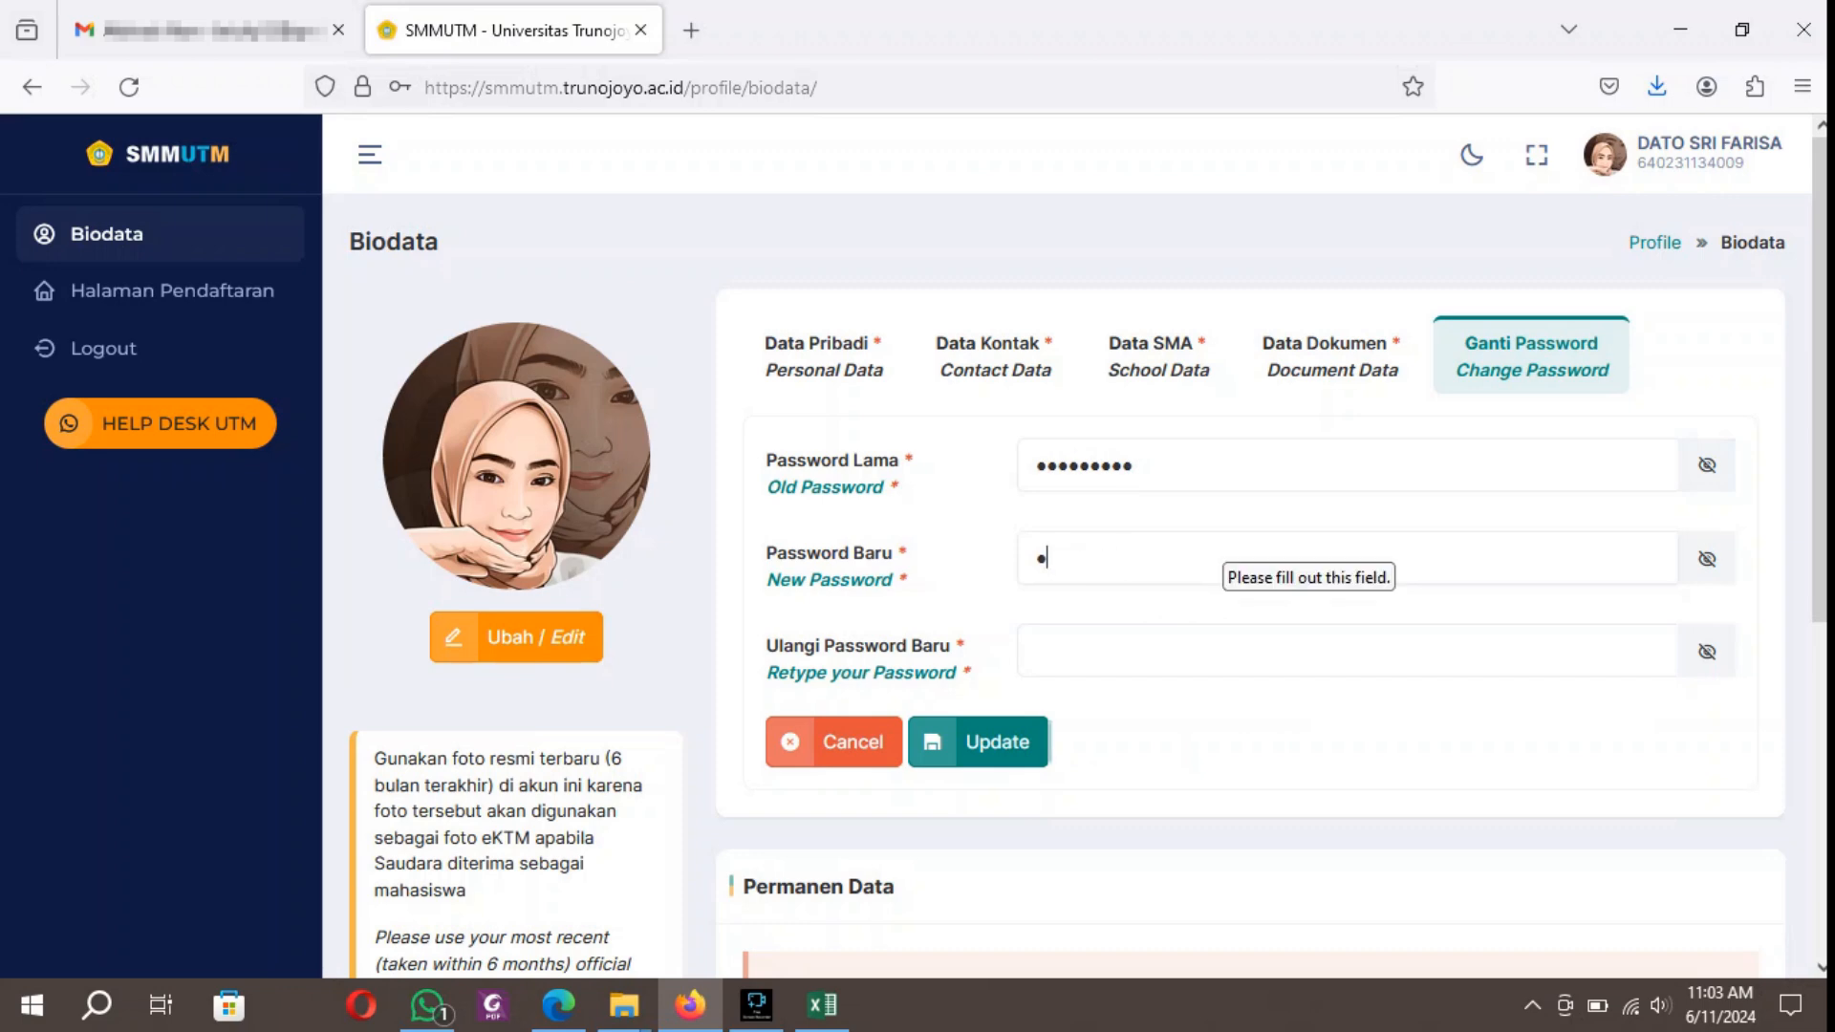
click(1219, 653)
text(••••)
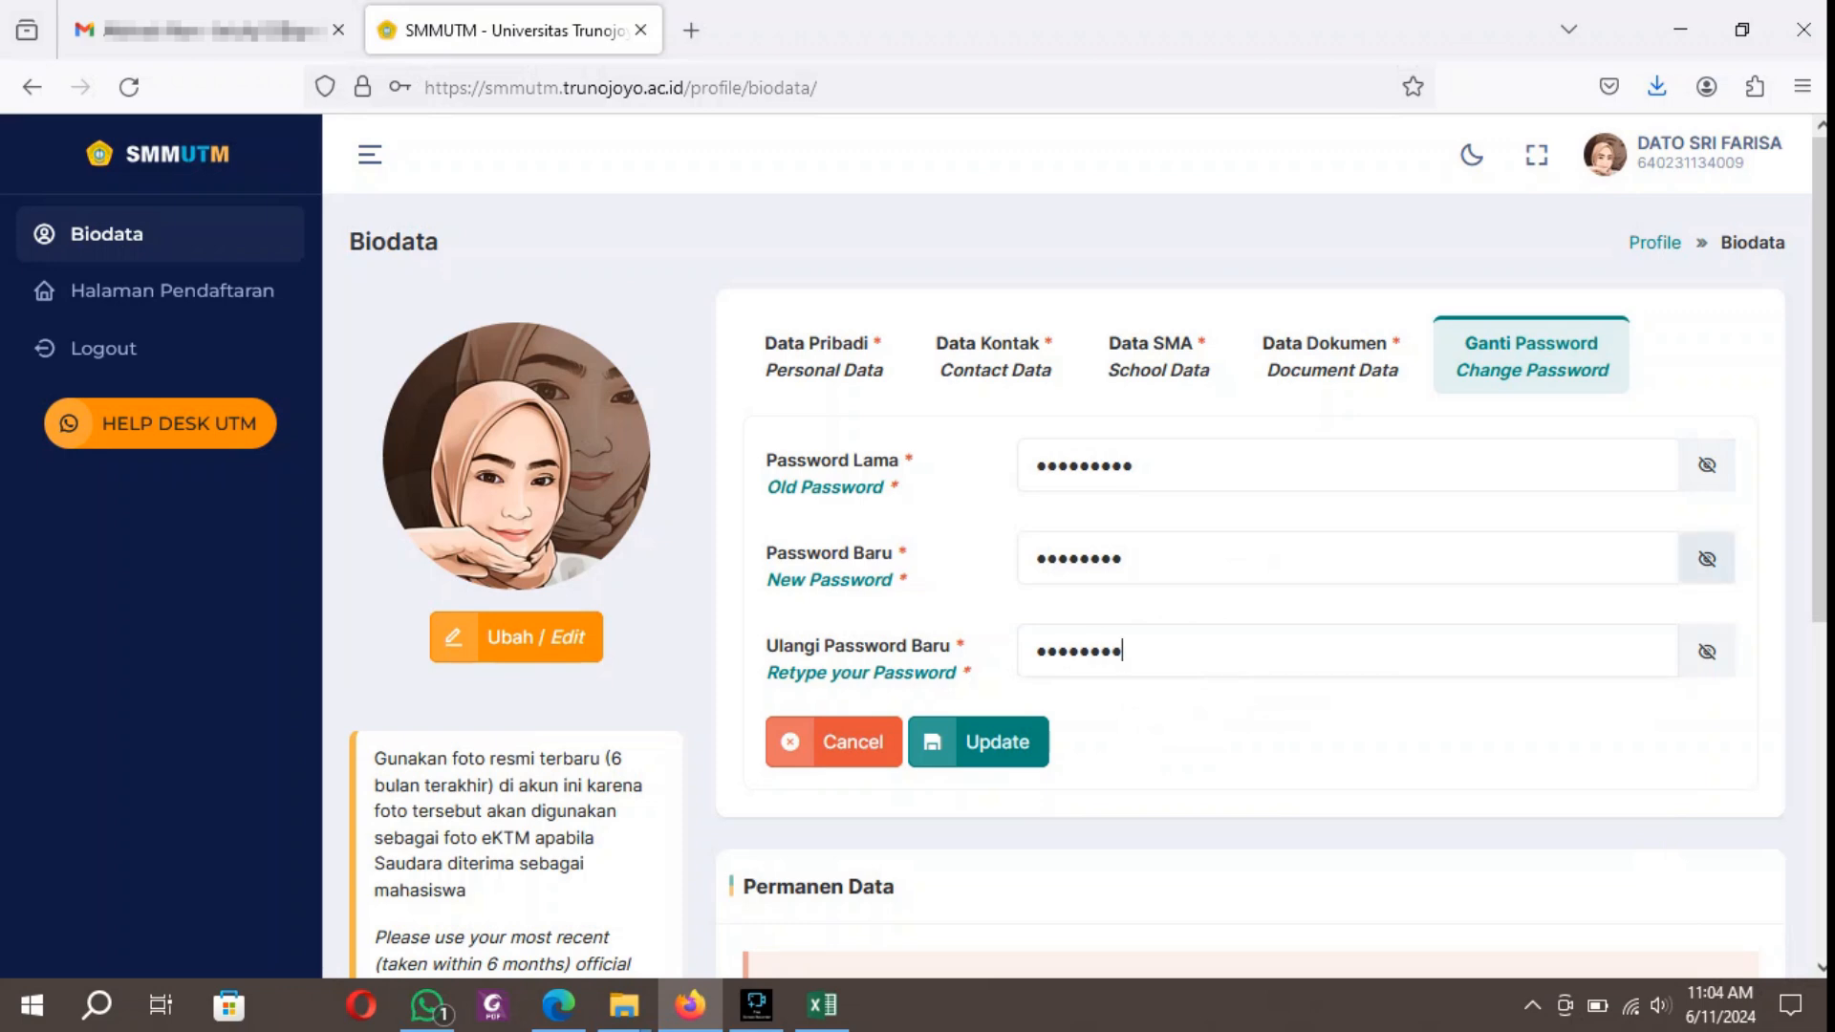
click(1707, 558)
click(1708, 651)
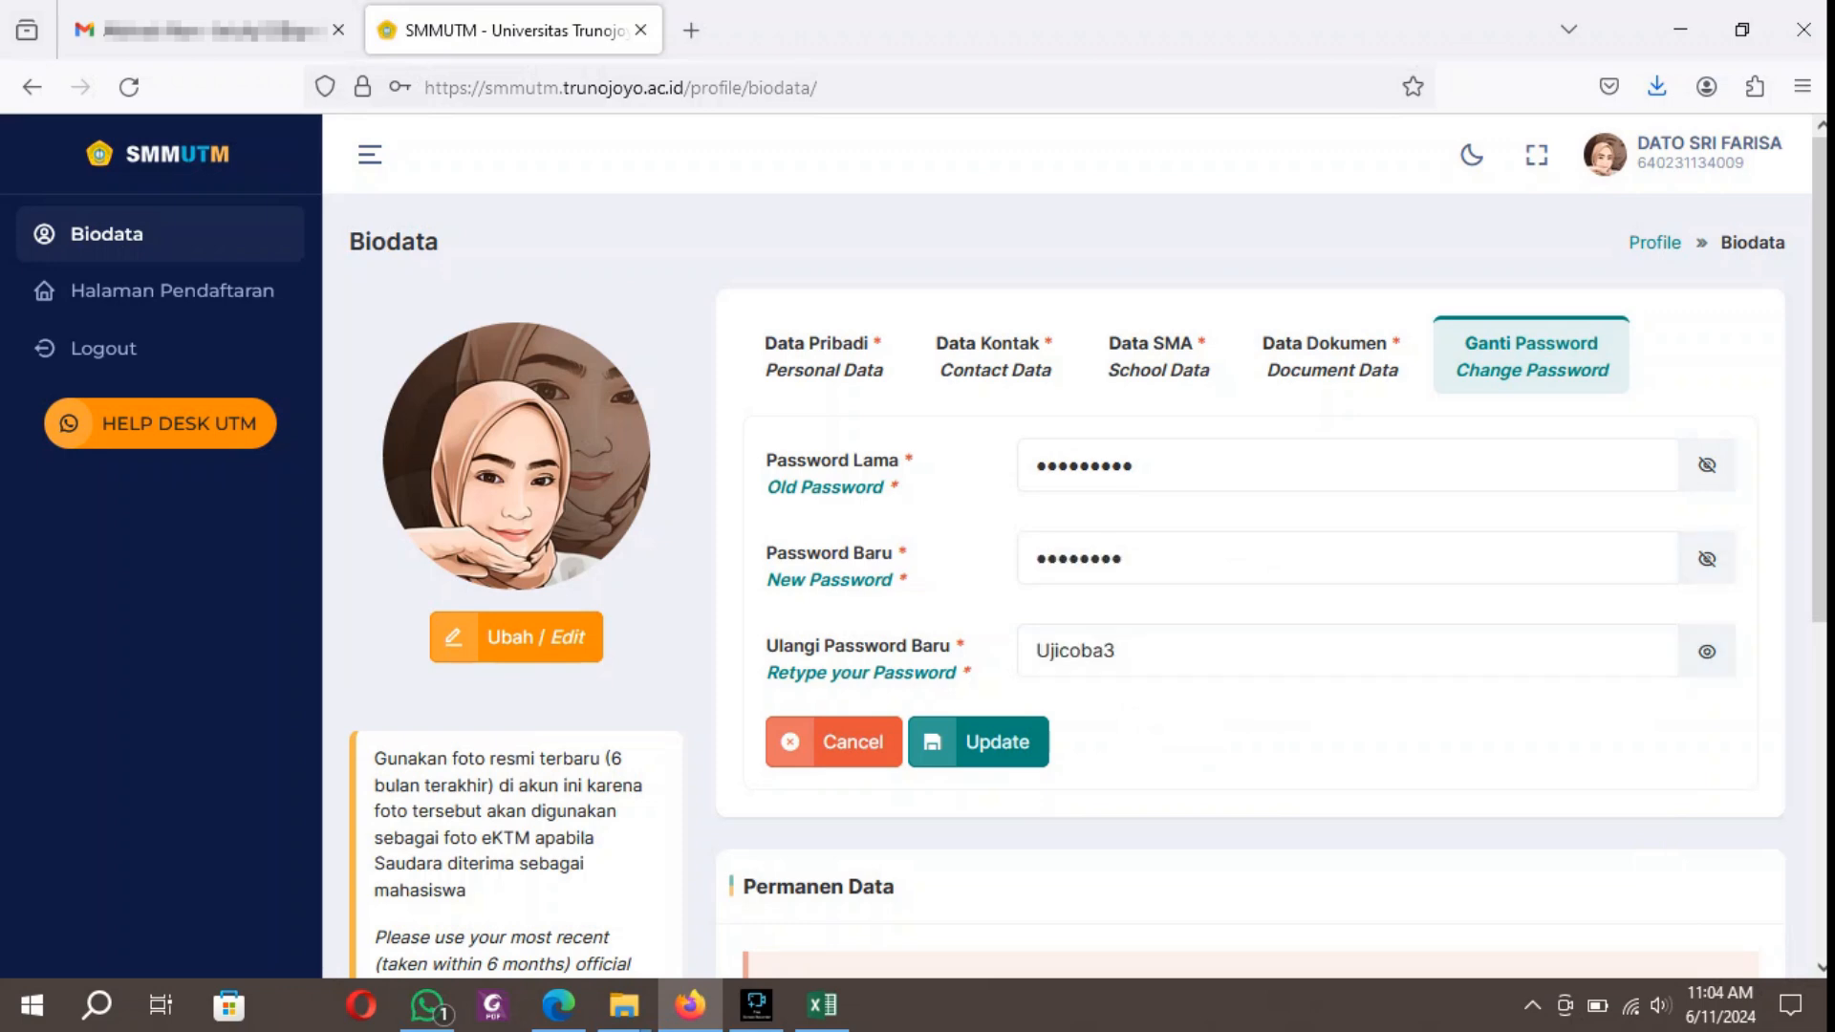
click(1707, 651)
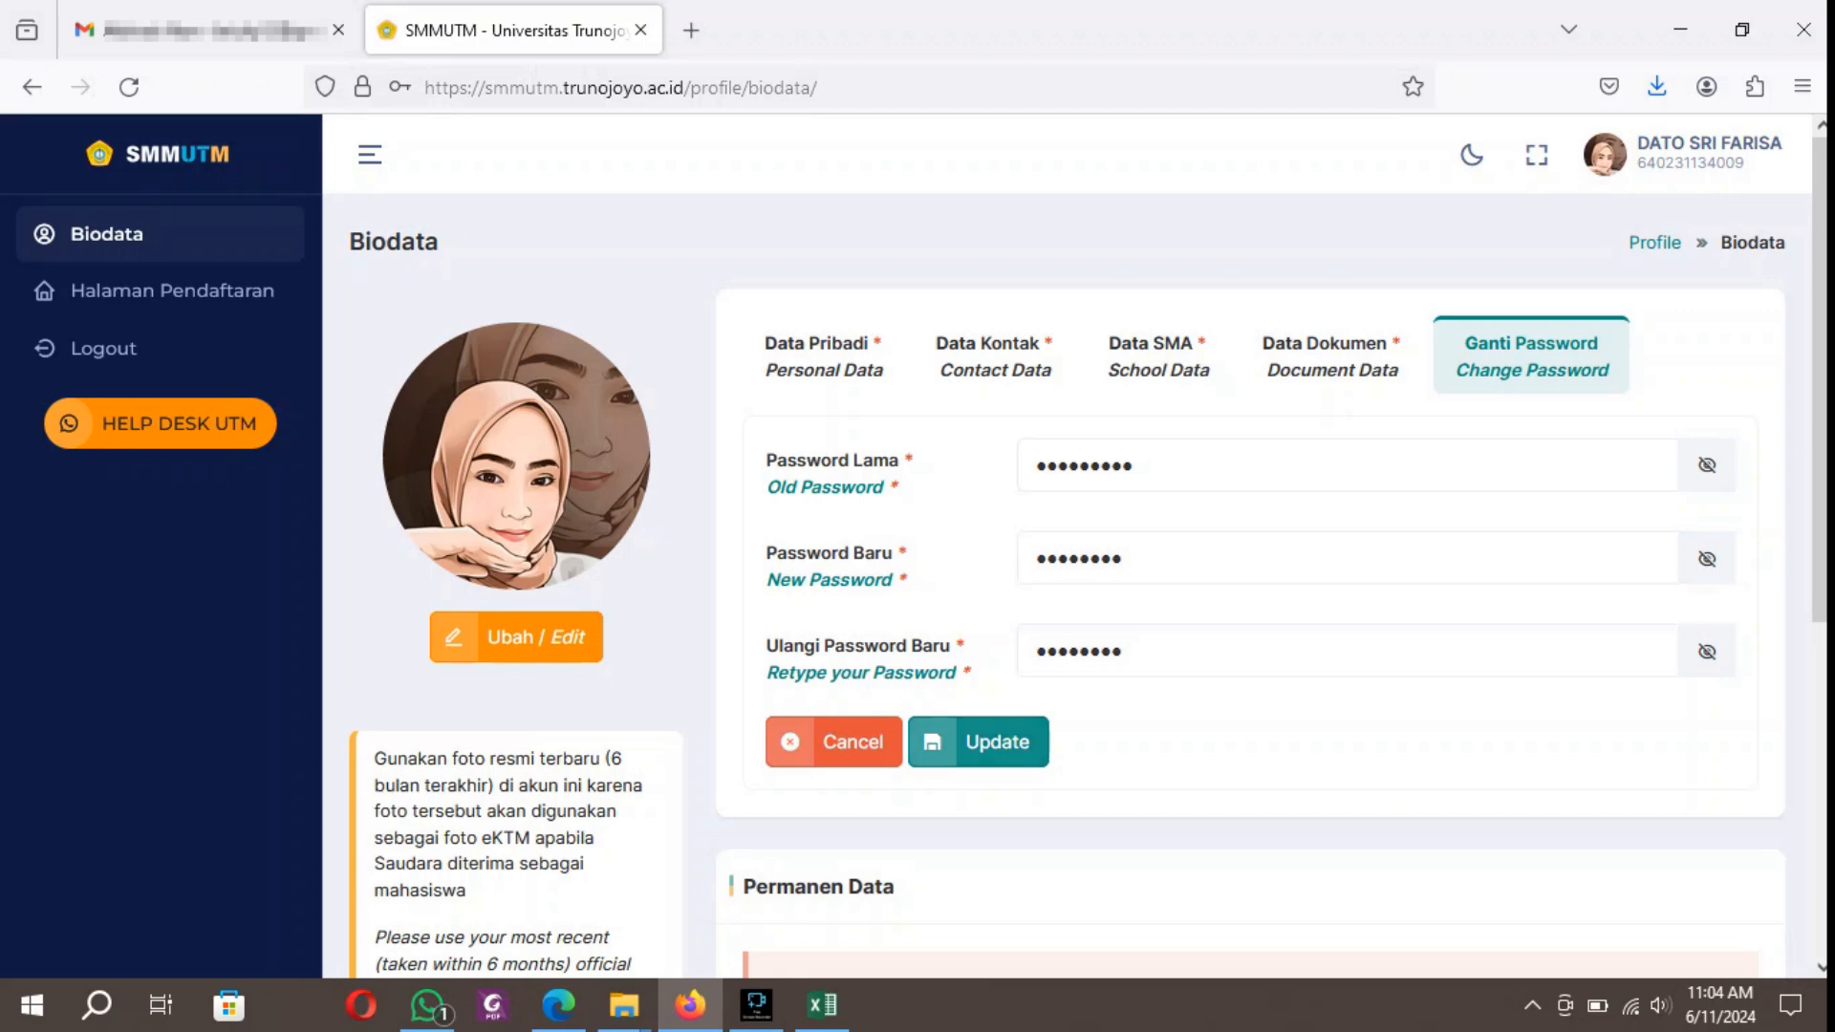
click(985, 742)
key(Escape)
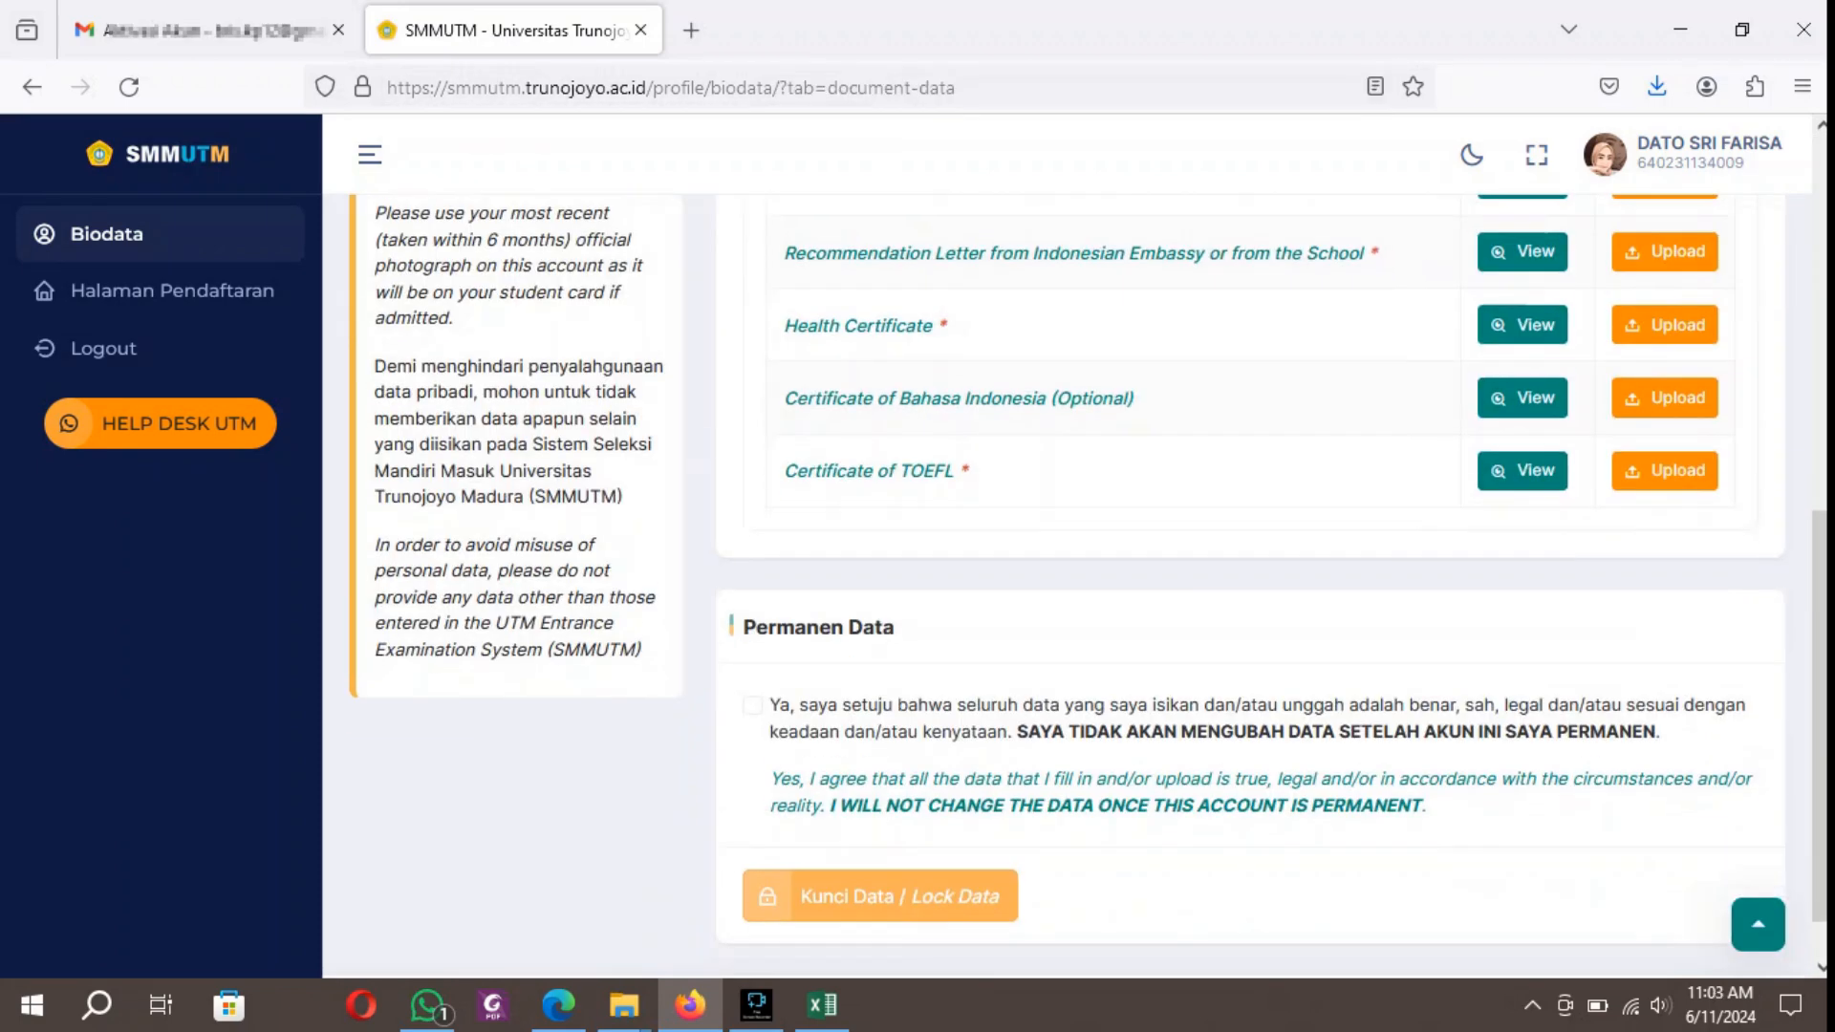
Agree to the Permanen Data statement that all data is true, and permanently lock the applicant's data.
scroll(1087, 585, down, 2)
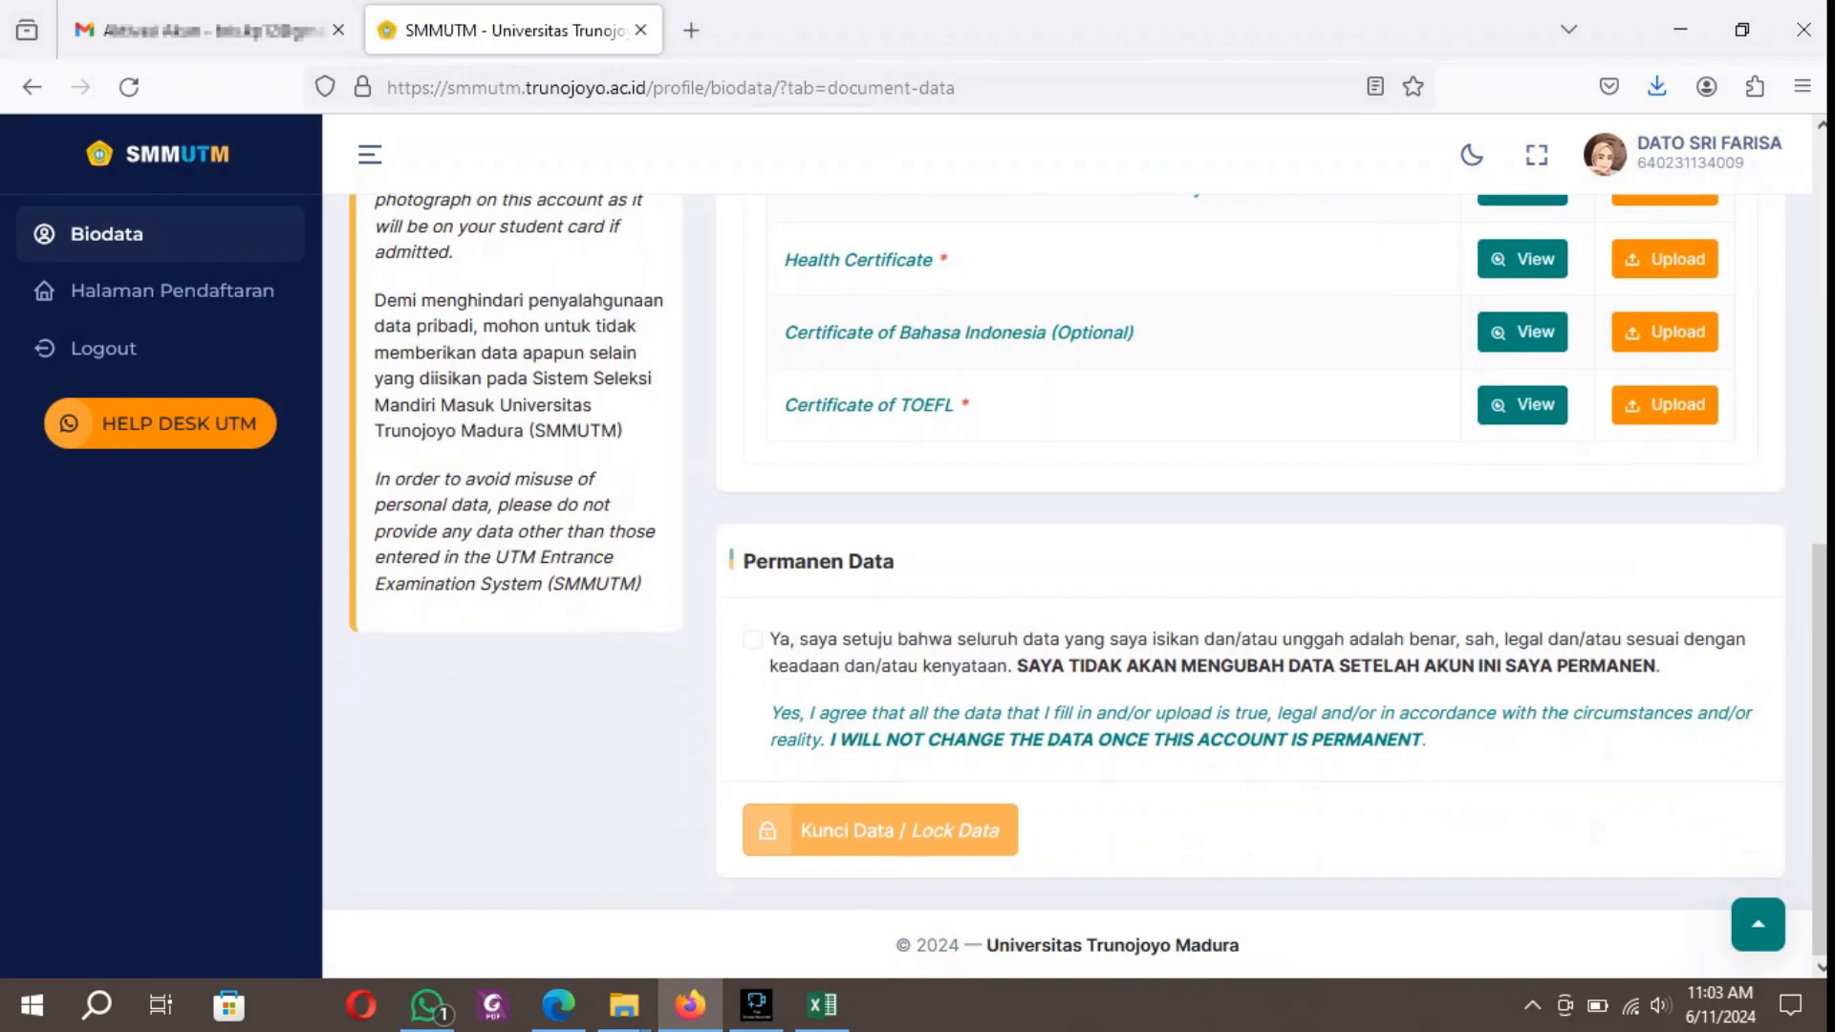
click(752, 640)
scroll(881, 848, up, 1)
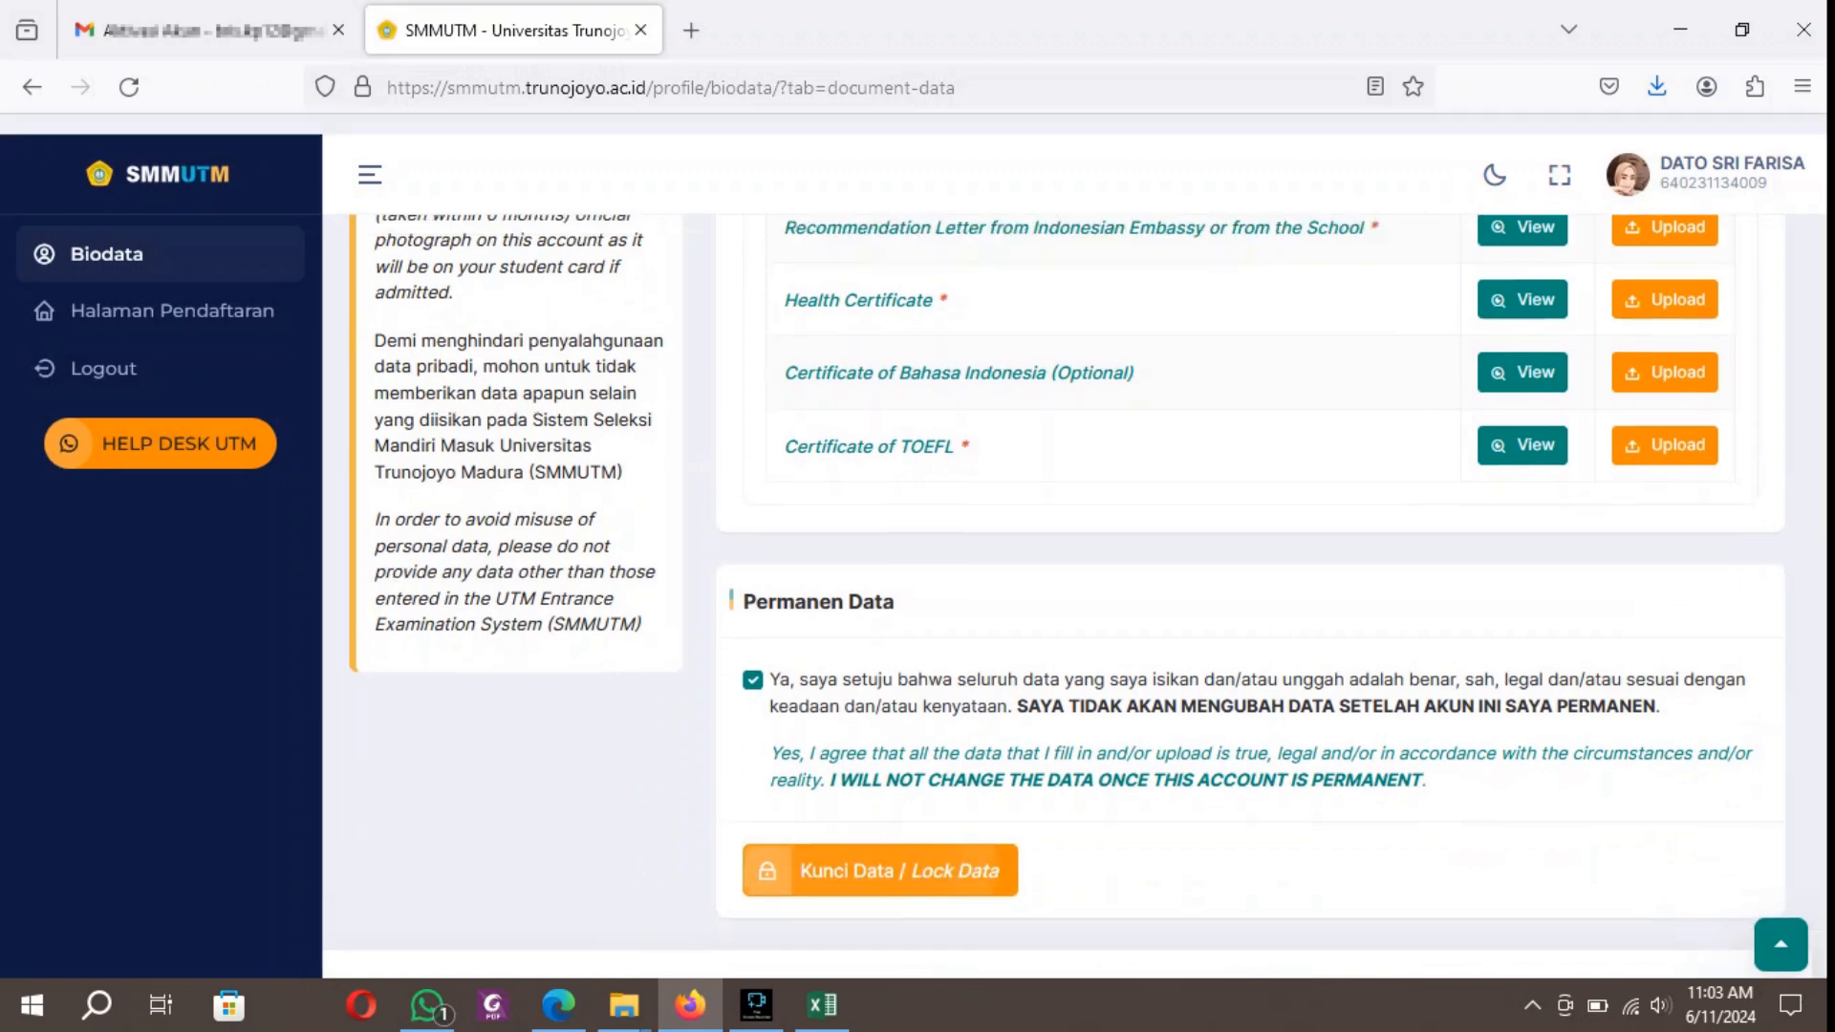
click(881, 848)
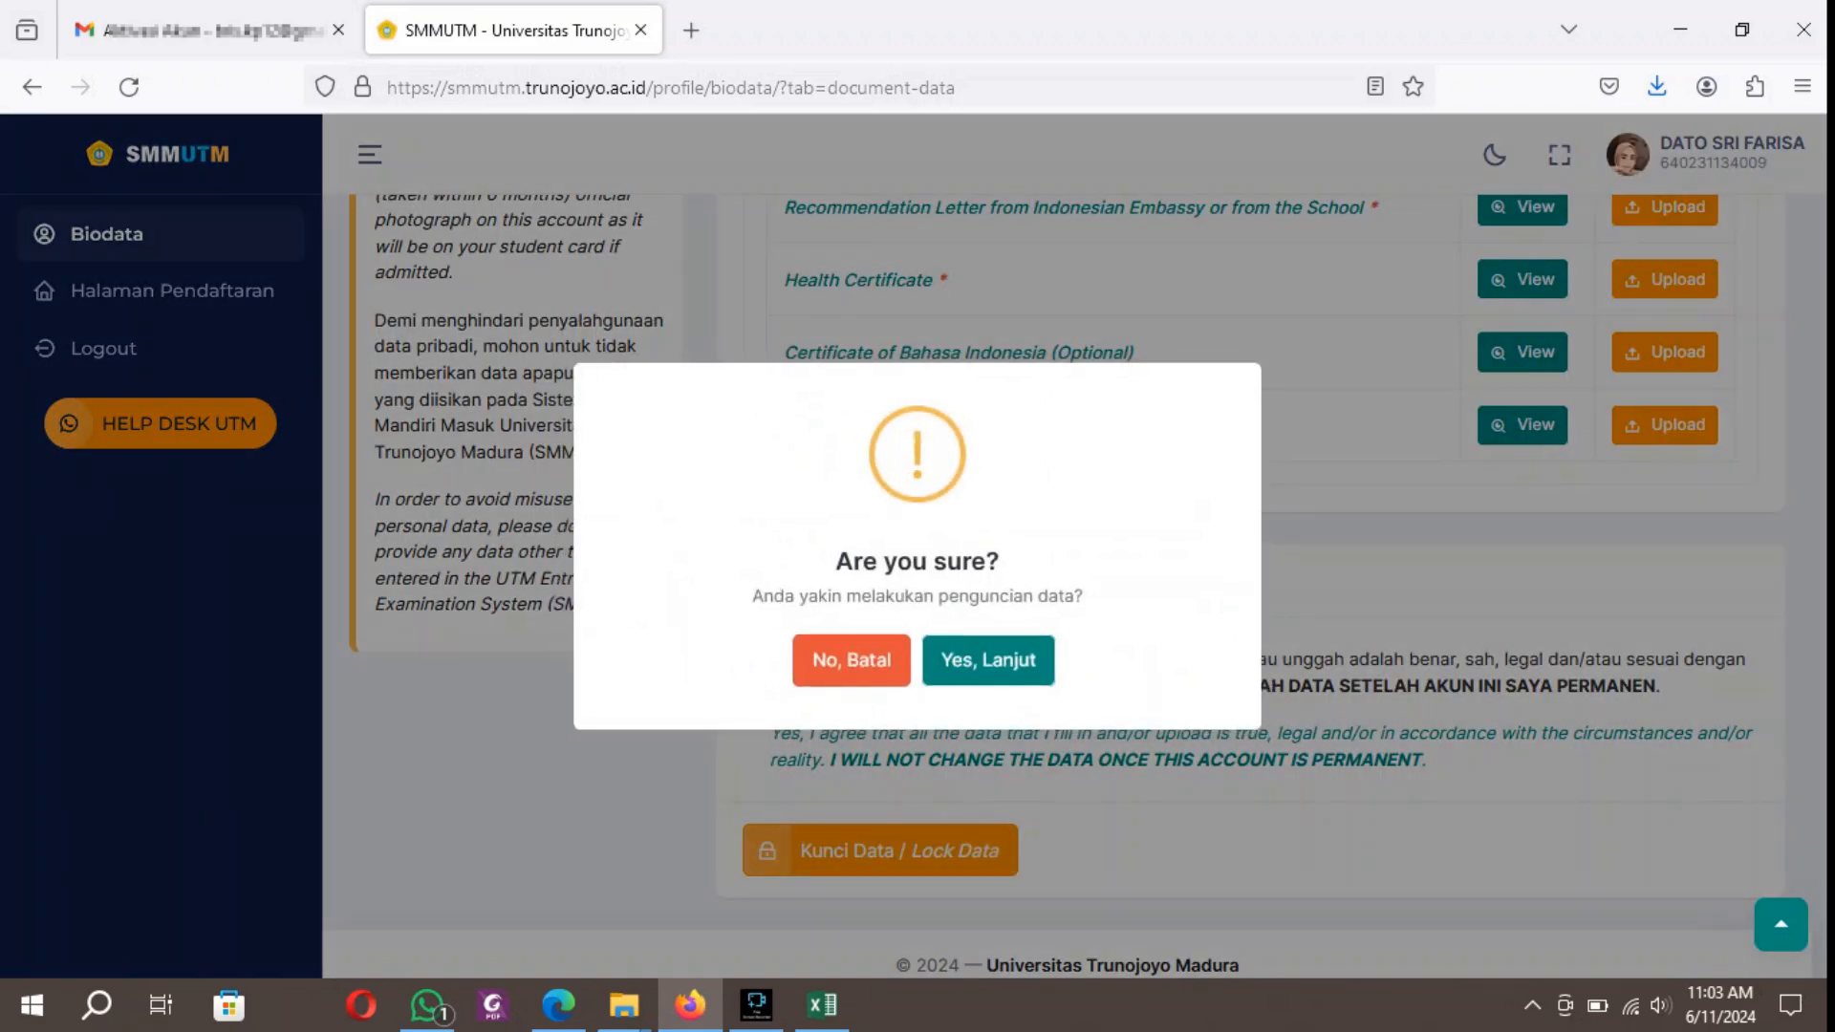
click(988, 661)
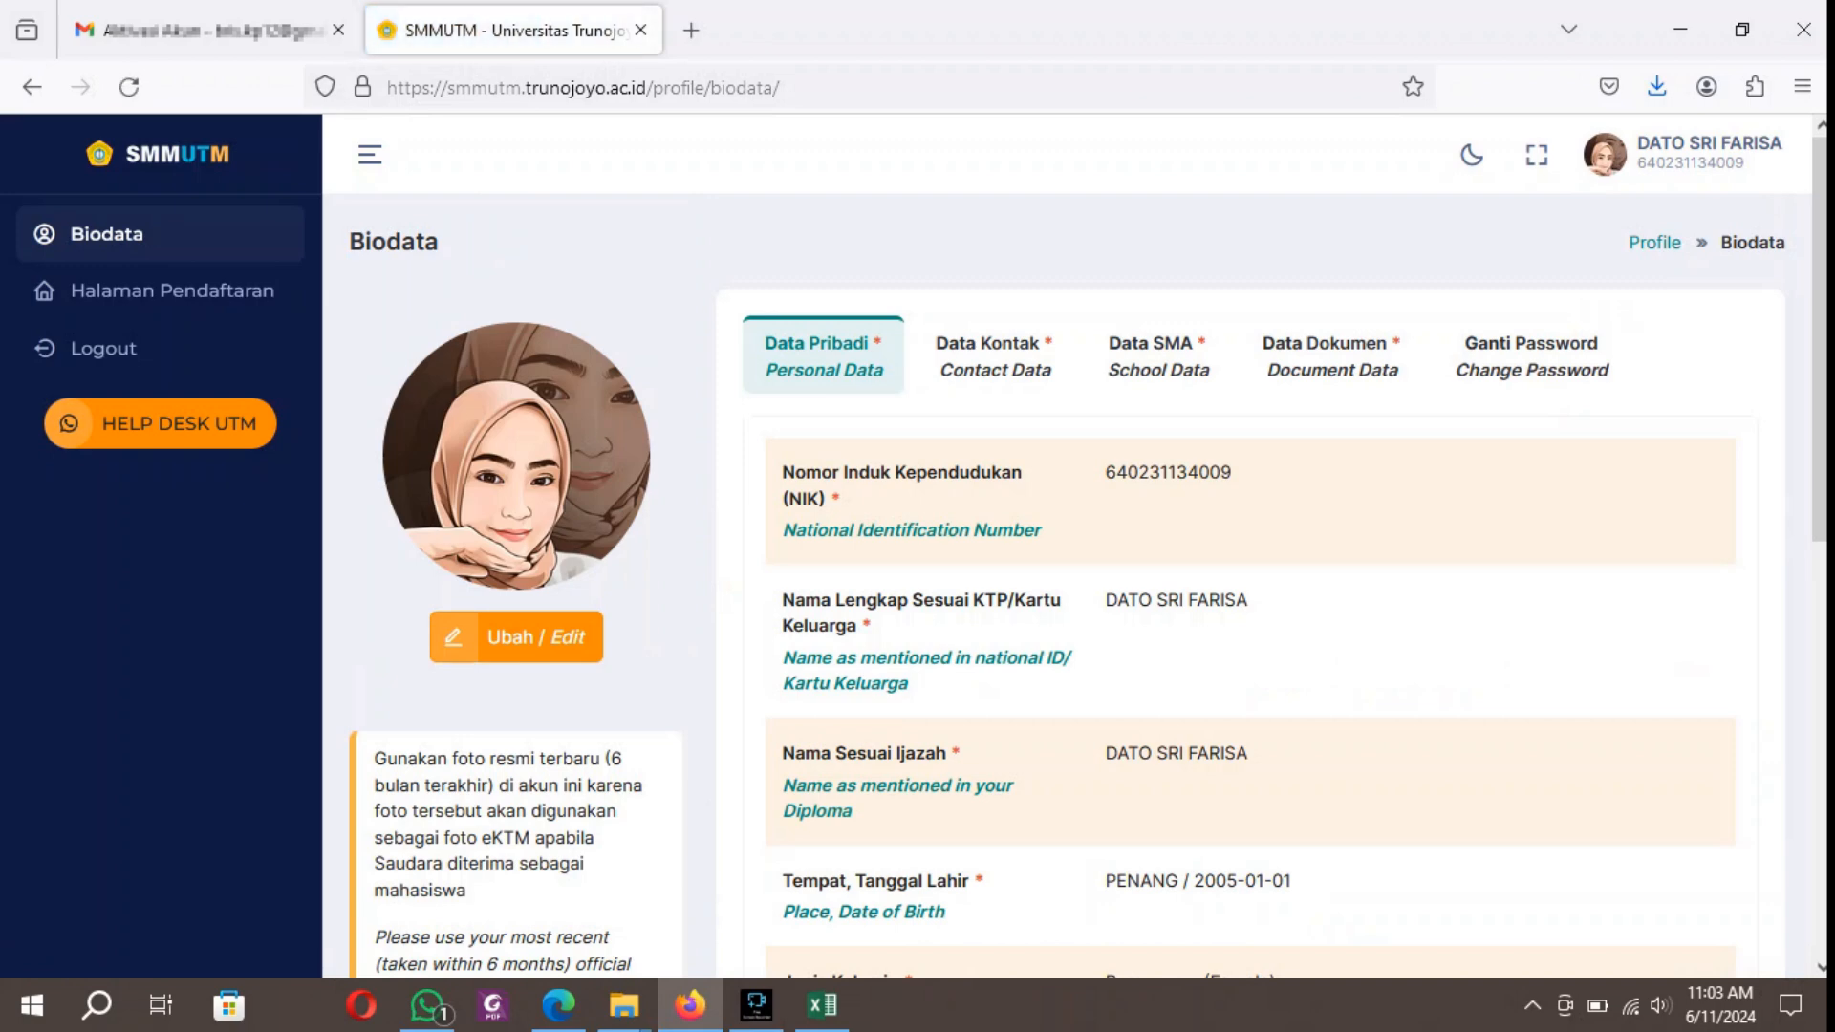
scroll(1088, 580, down, 8)
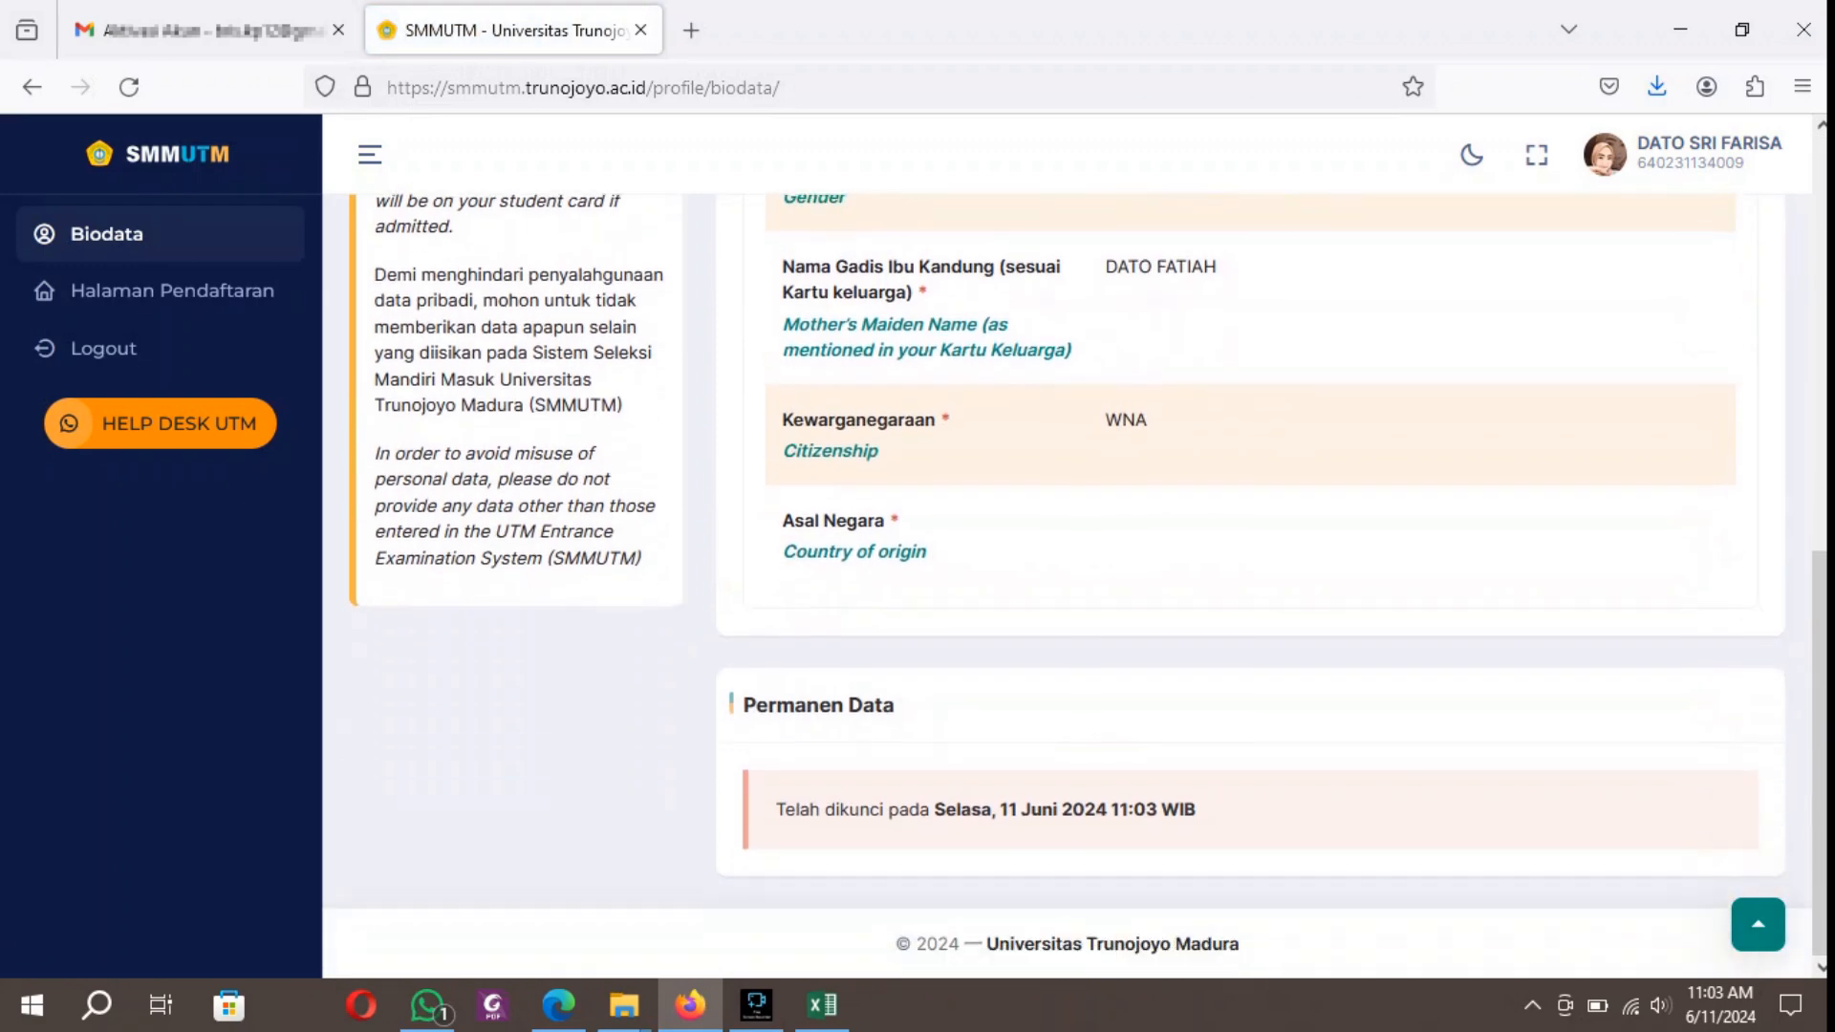
Open the Siswa Asing / Intenational Student selection detail under Jalur Afirmasi - Semester Gasal 2024/2025 on the admission page.
click(172, 291)
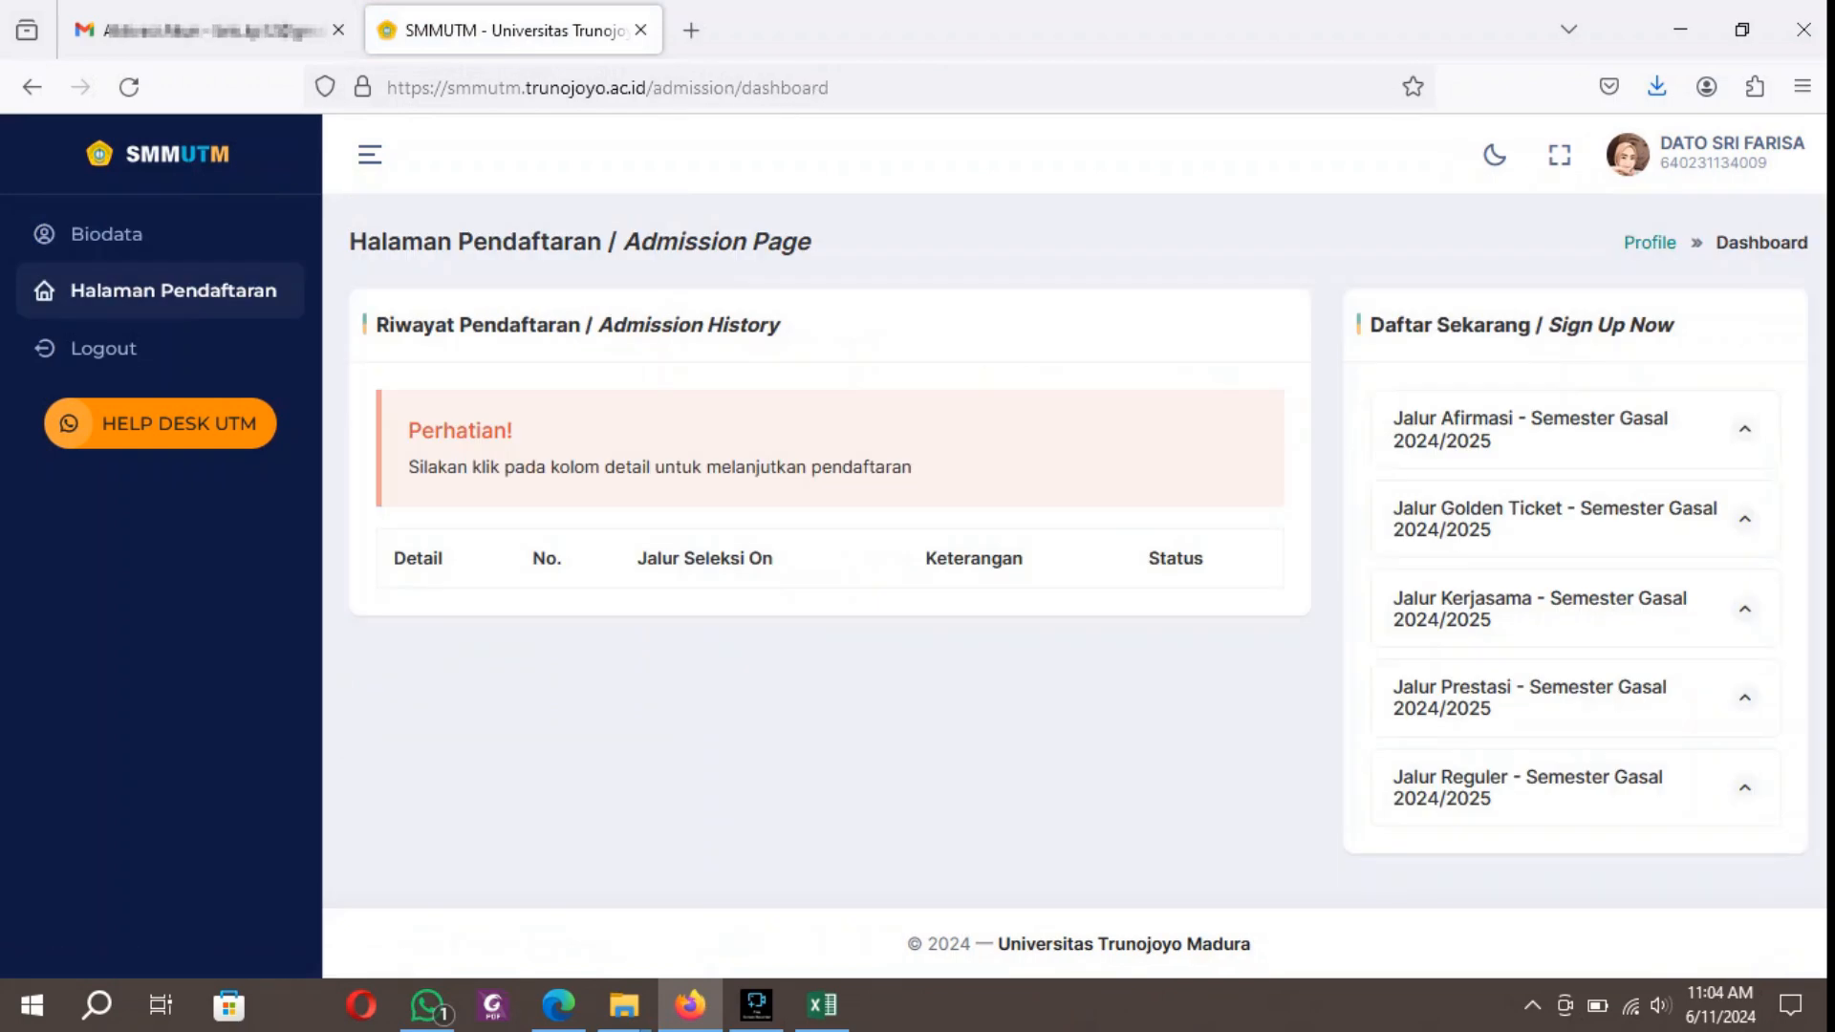
click(1575, 429)
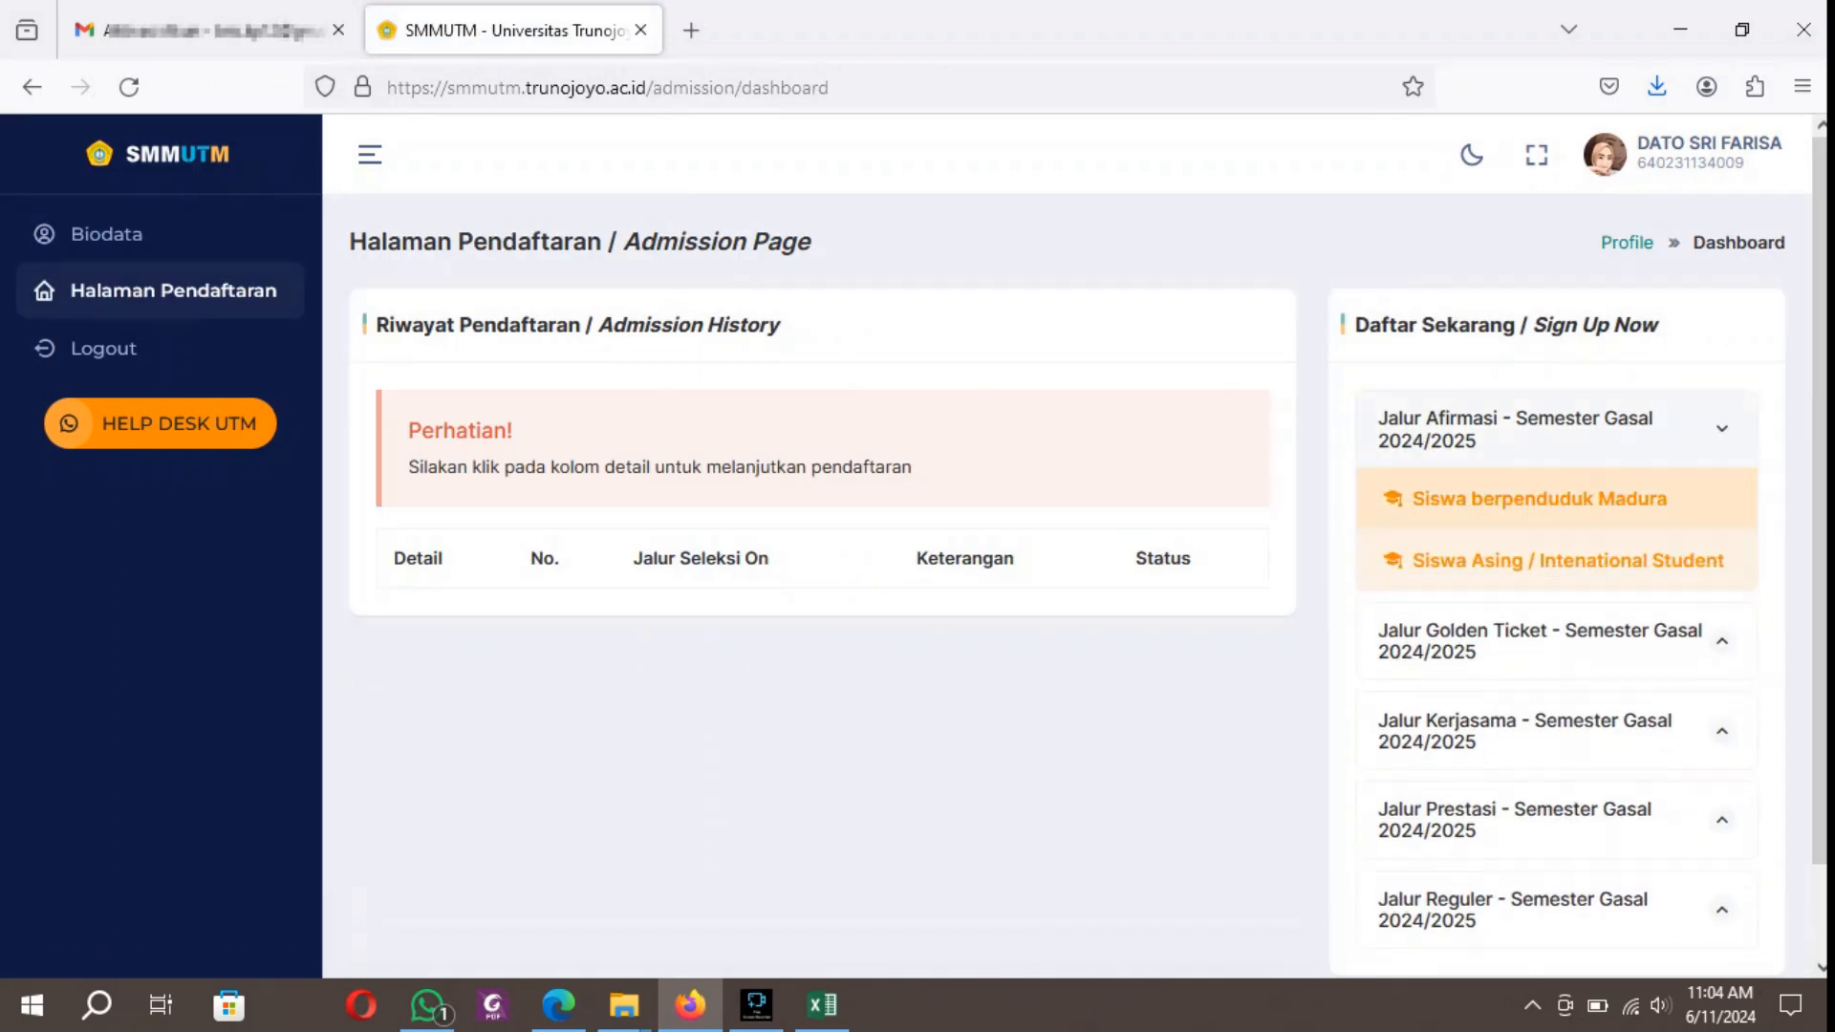
click(1568, 560)
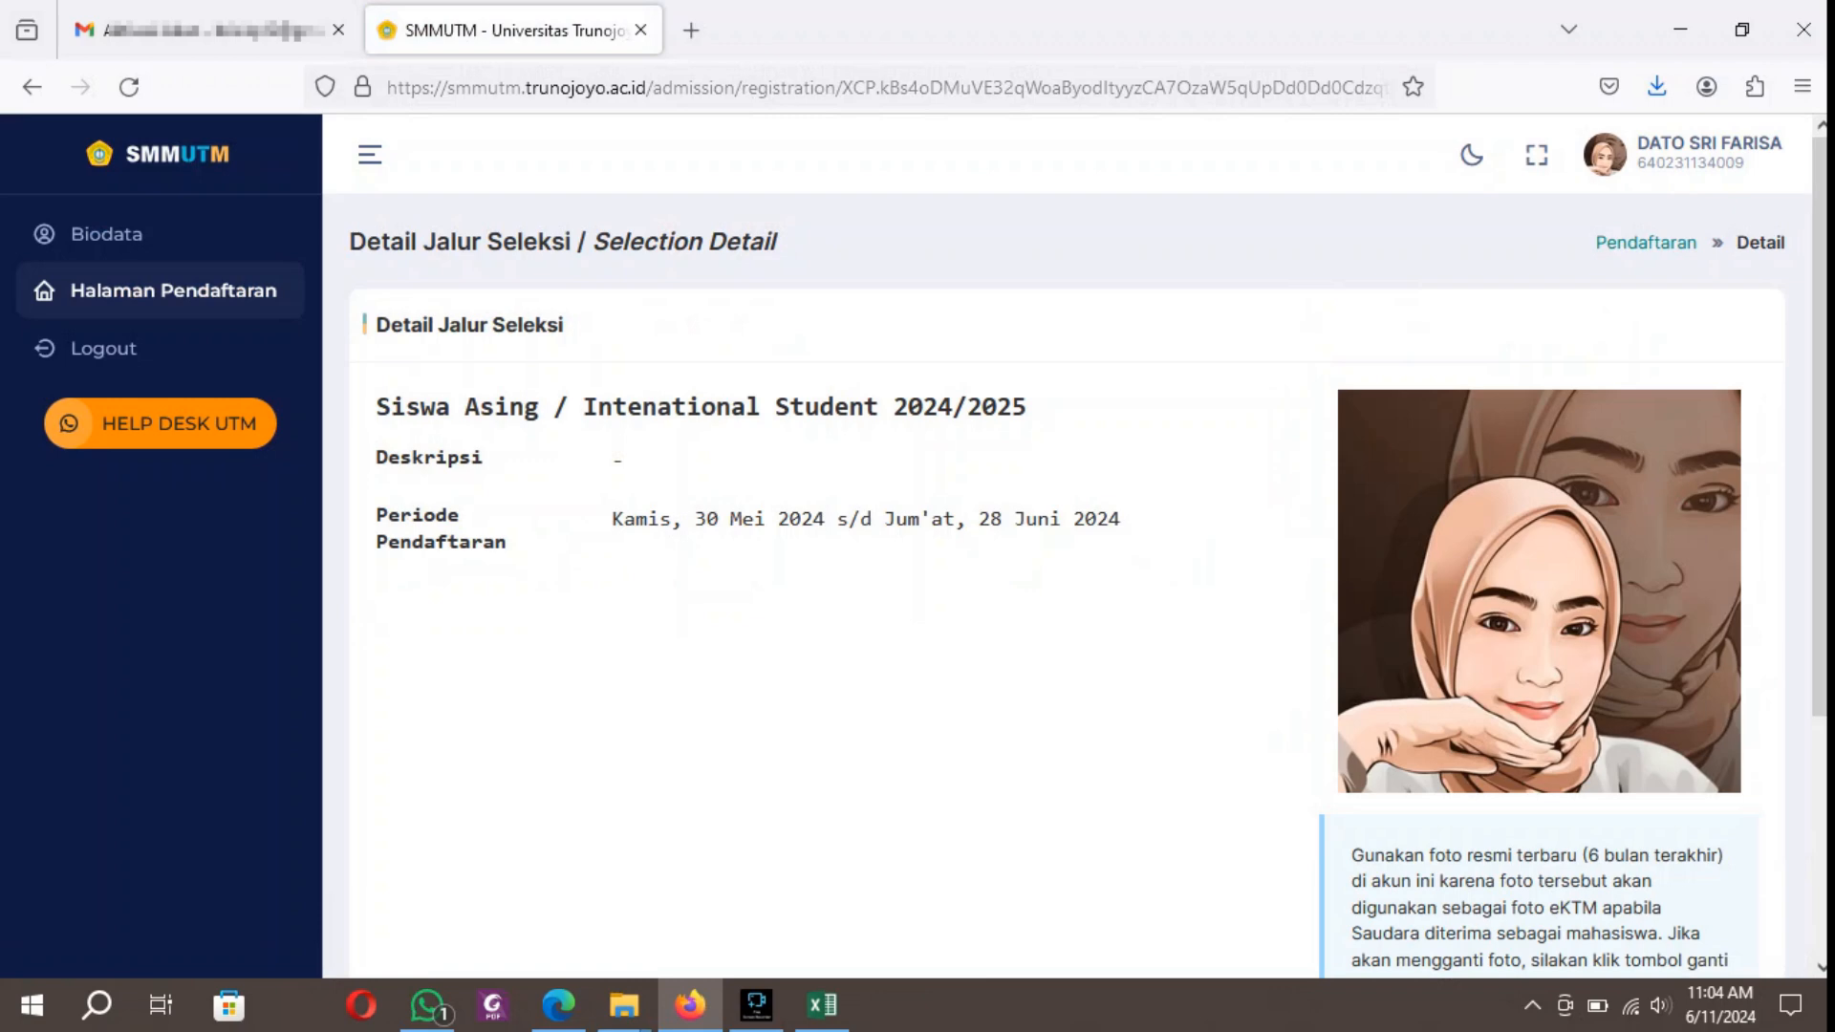
scroll(1067, 573, down, 4)
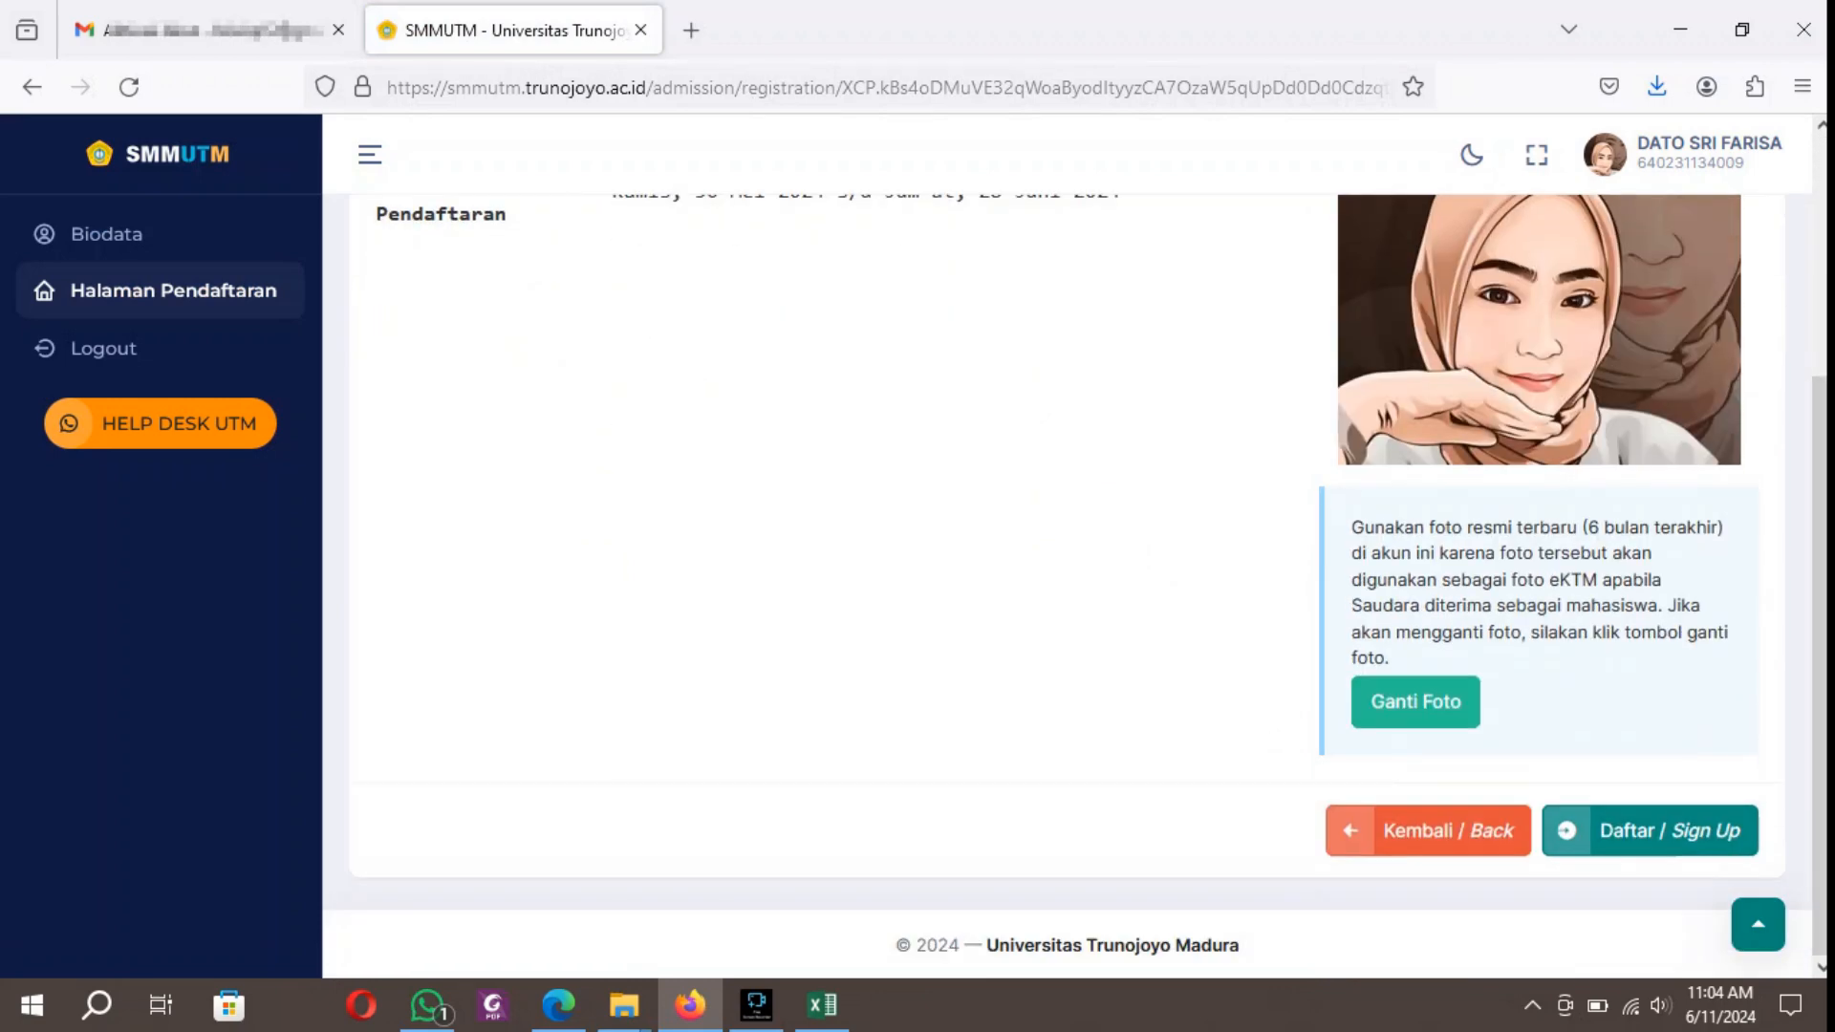
Sign up for the Siswa Asing / Intenational Student path, confirm the choice, and open the Pemilihan Program Studi (Major Preferences) stage.
click(1650, 831)
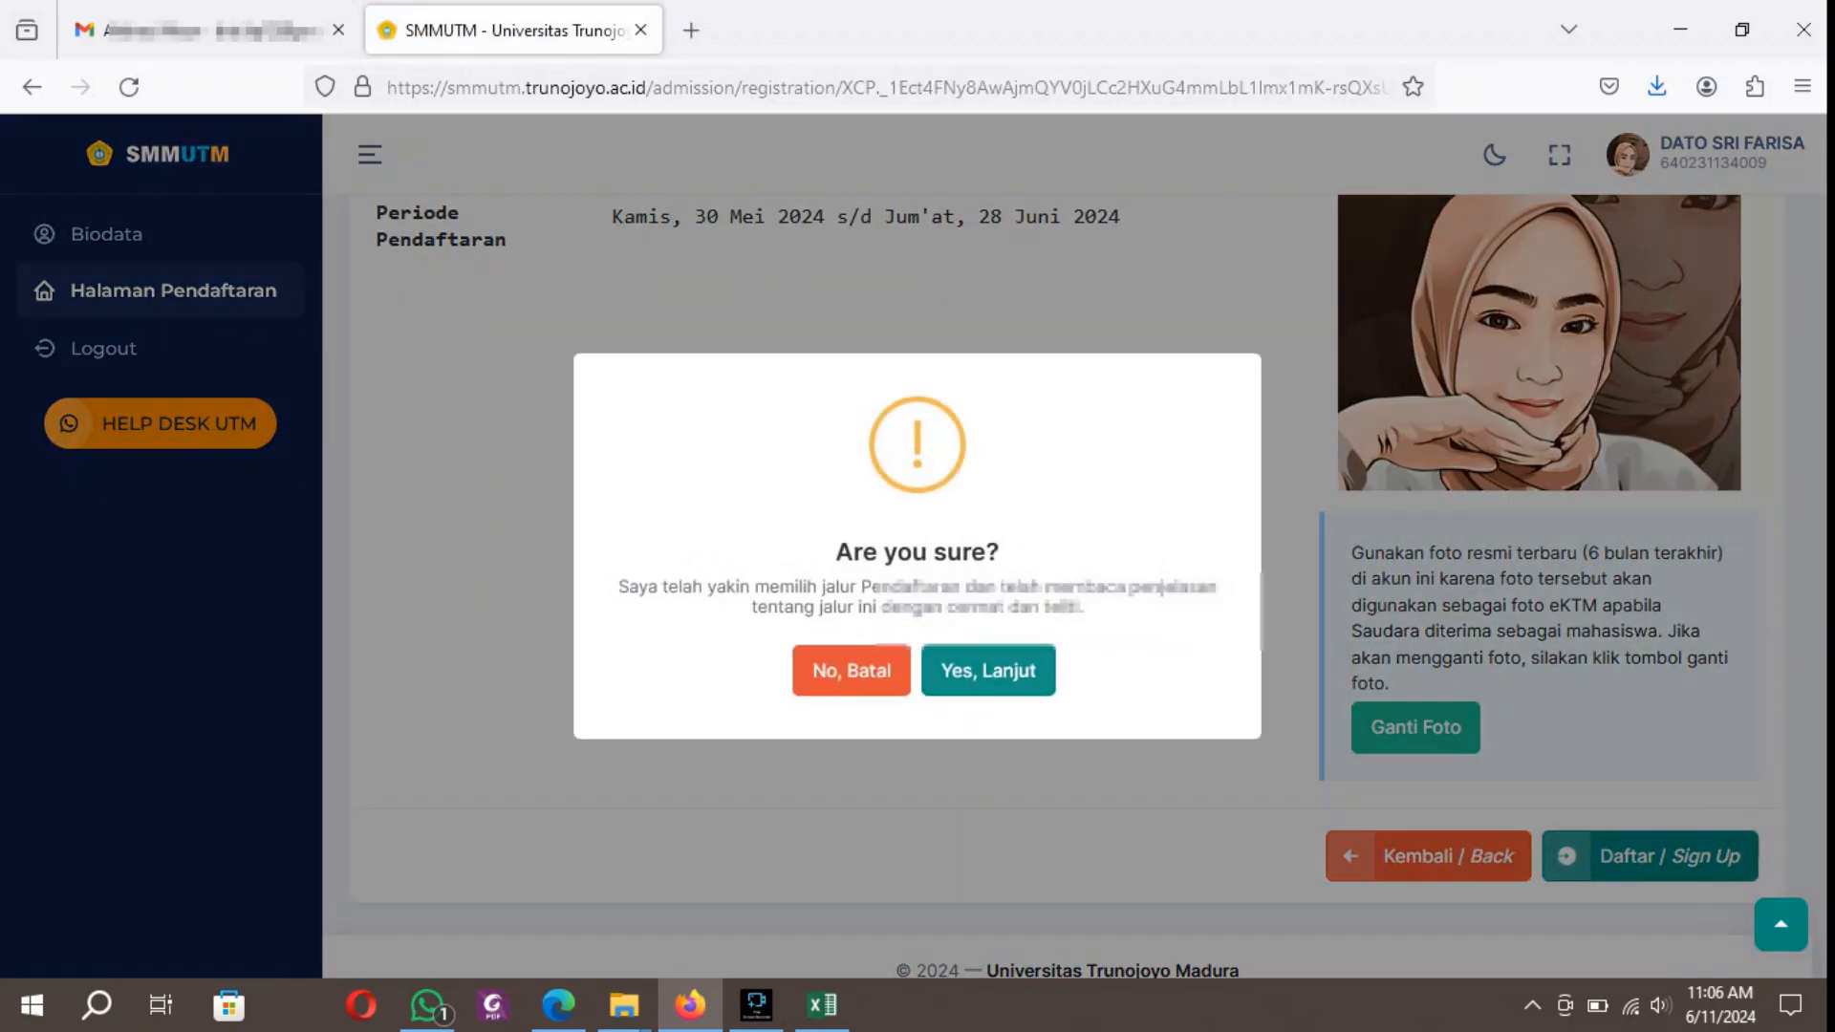
click(991, 670)
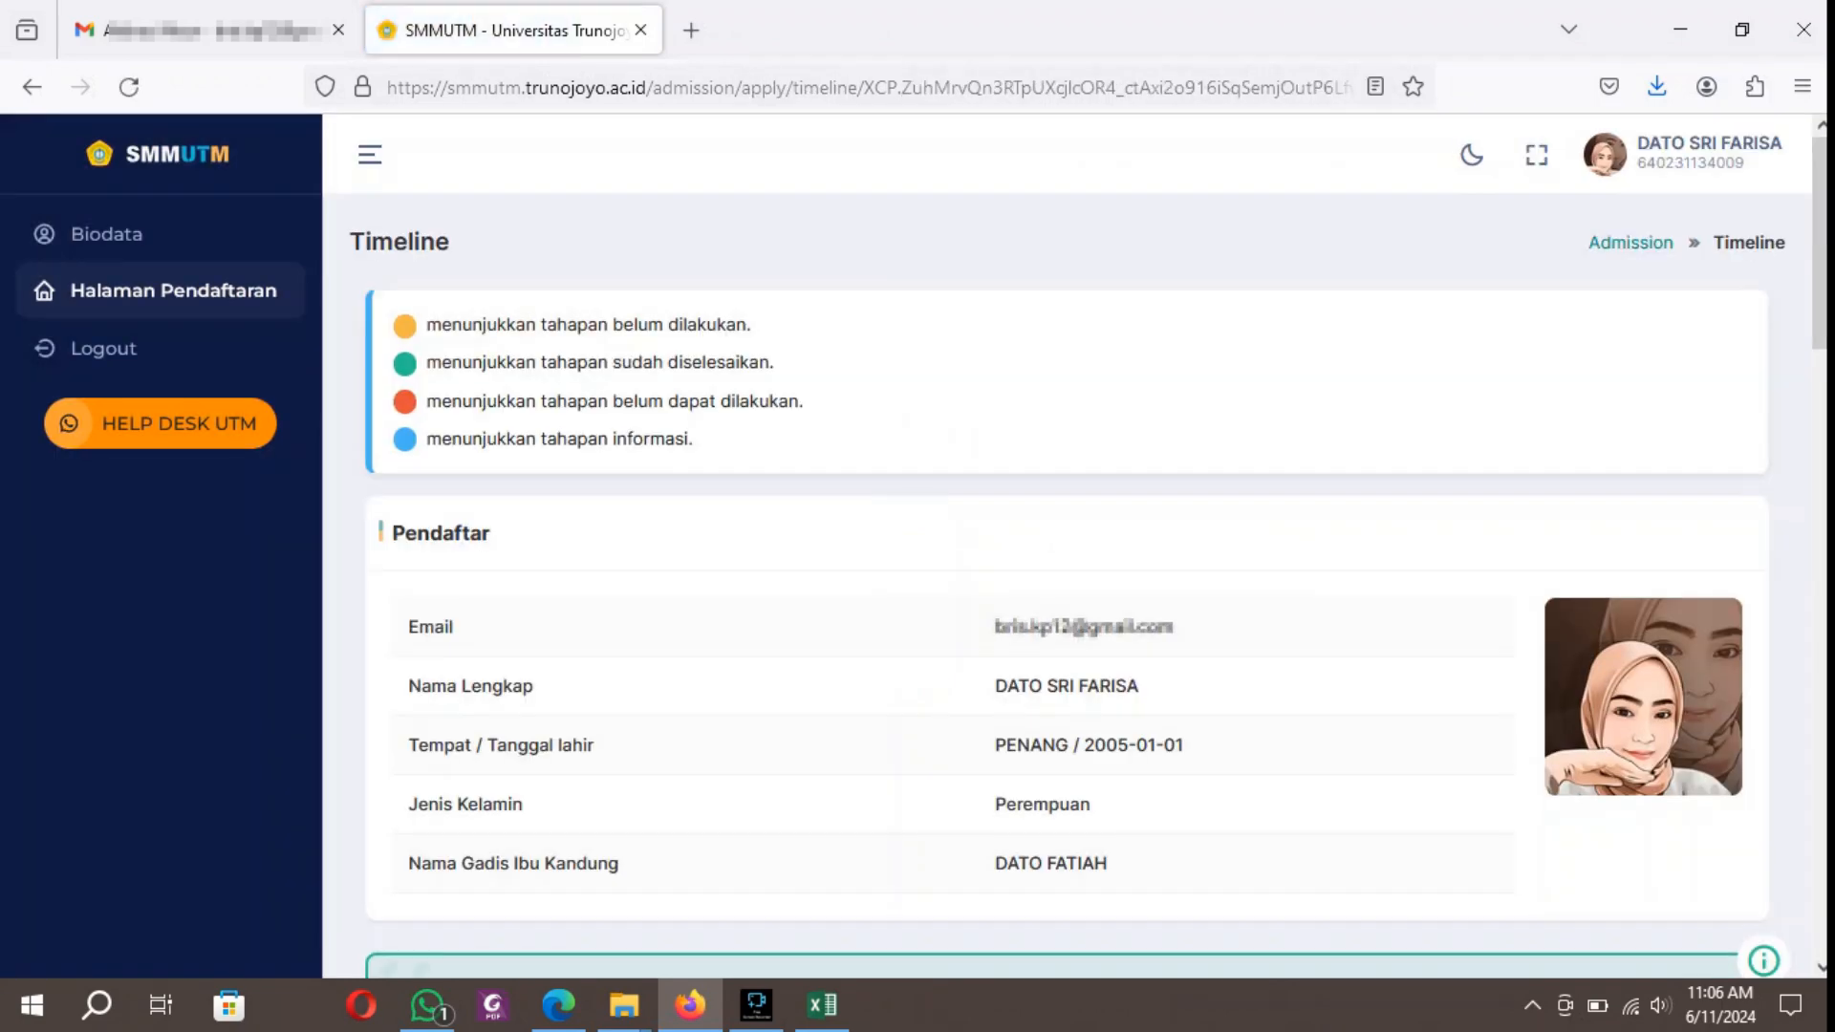
scroll(1095, 586, down, 8)
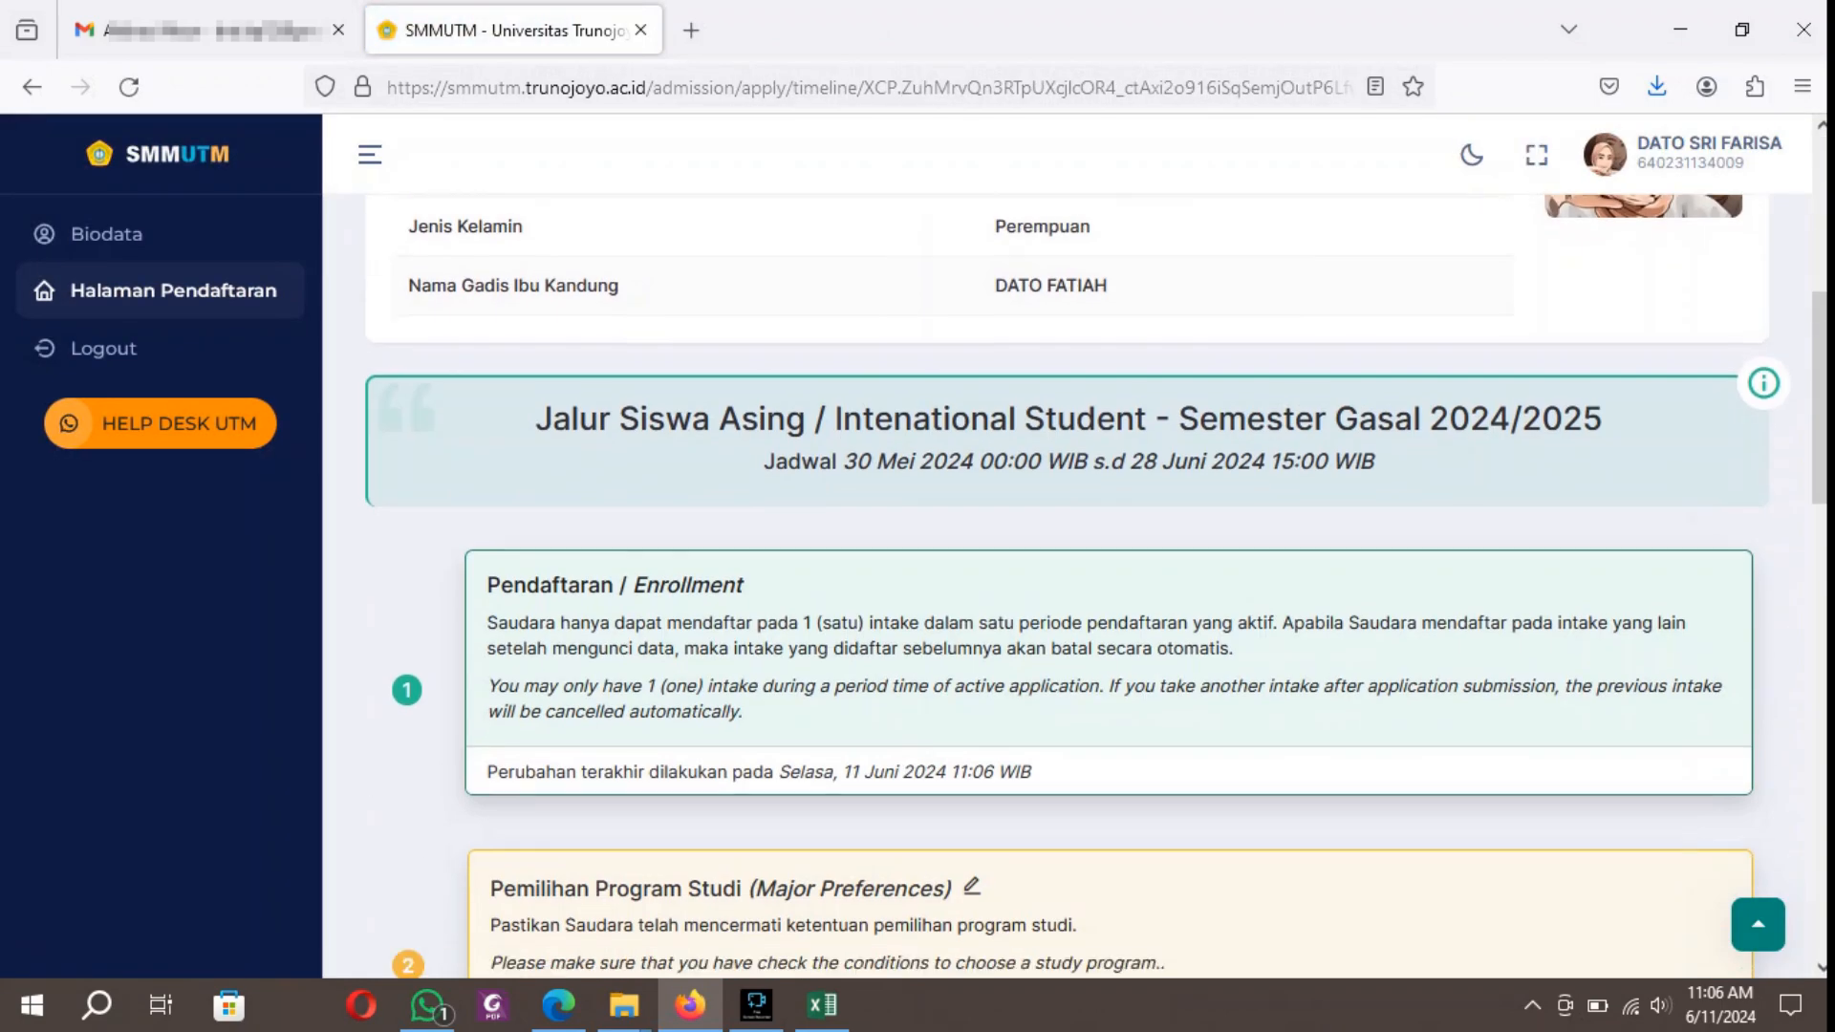
scroll(1095, 586, down, 2)
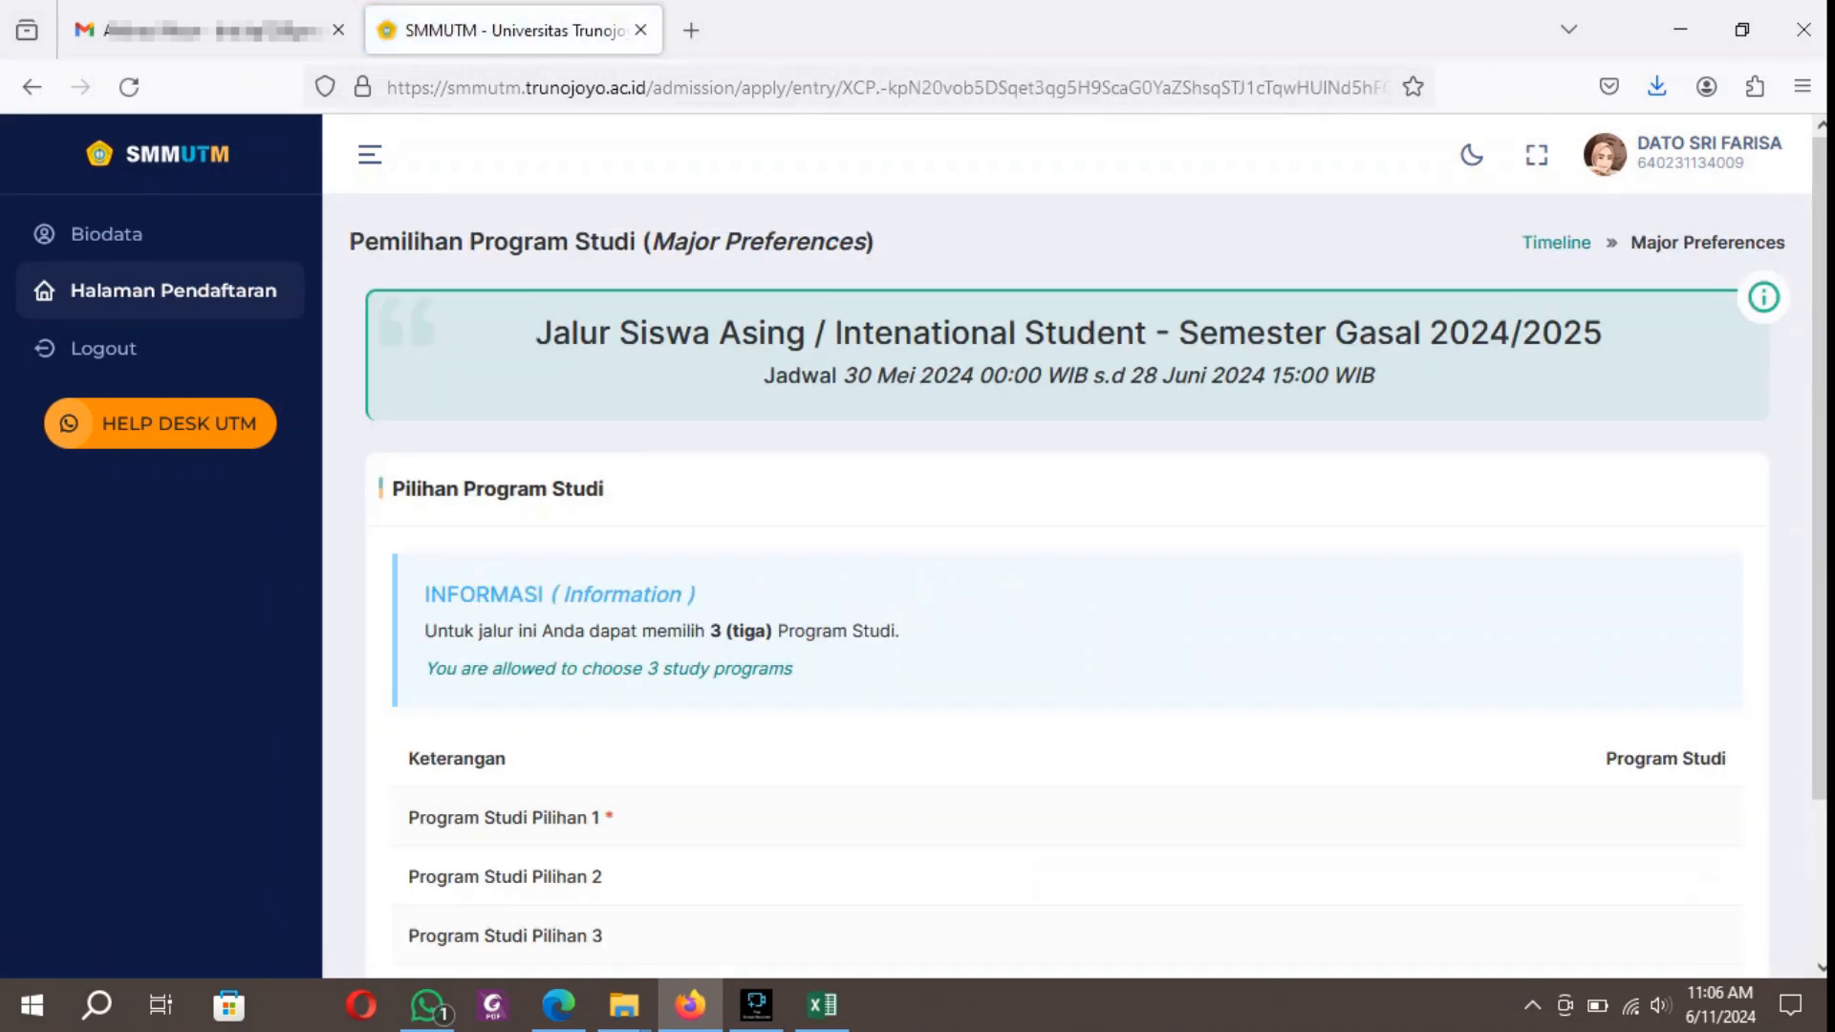
Open the study program choices for editing and set Pilihan ke-1 to S1 - Sastra Inggris.
scroll(1096, 586, down, 2)
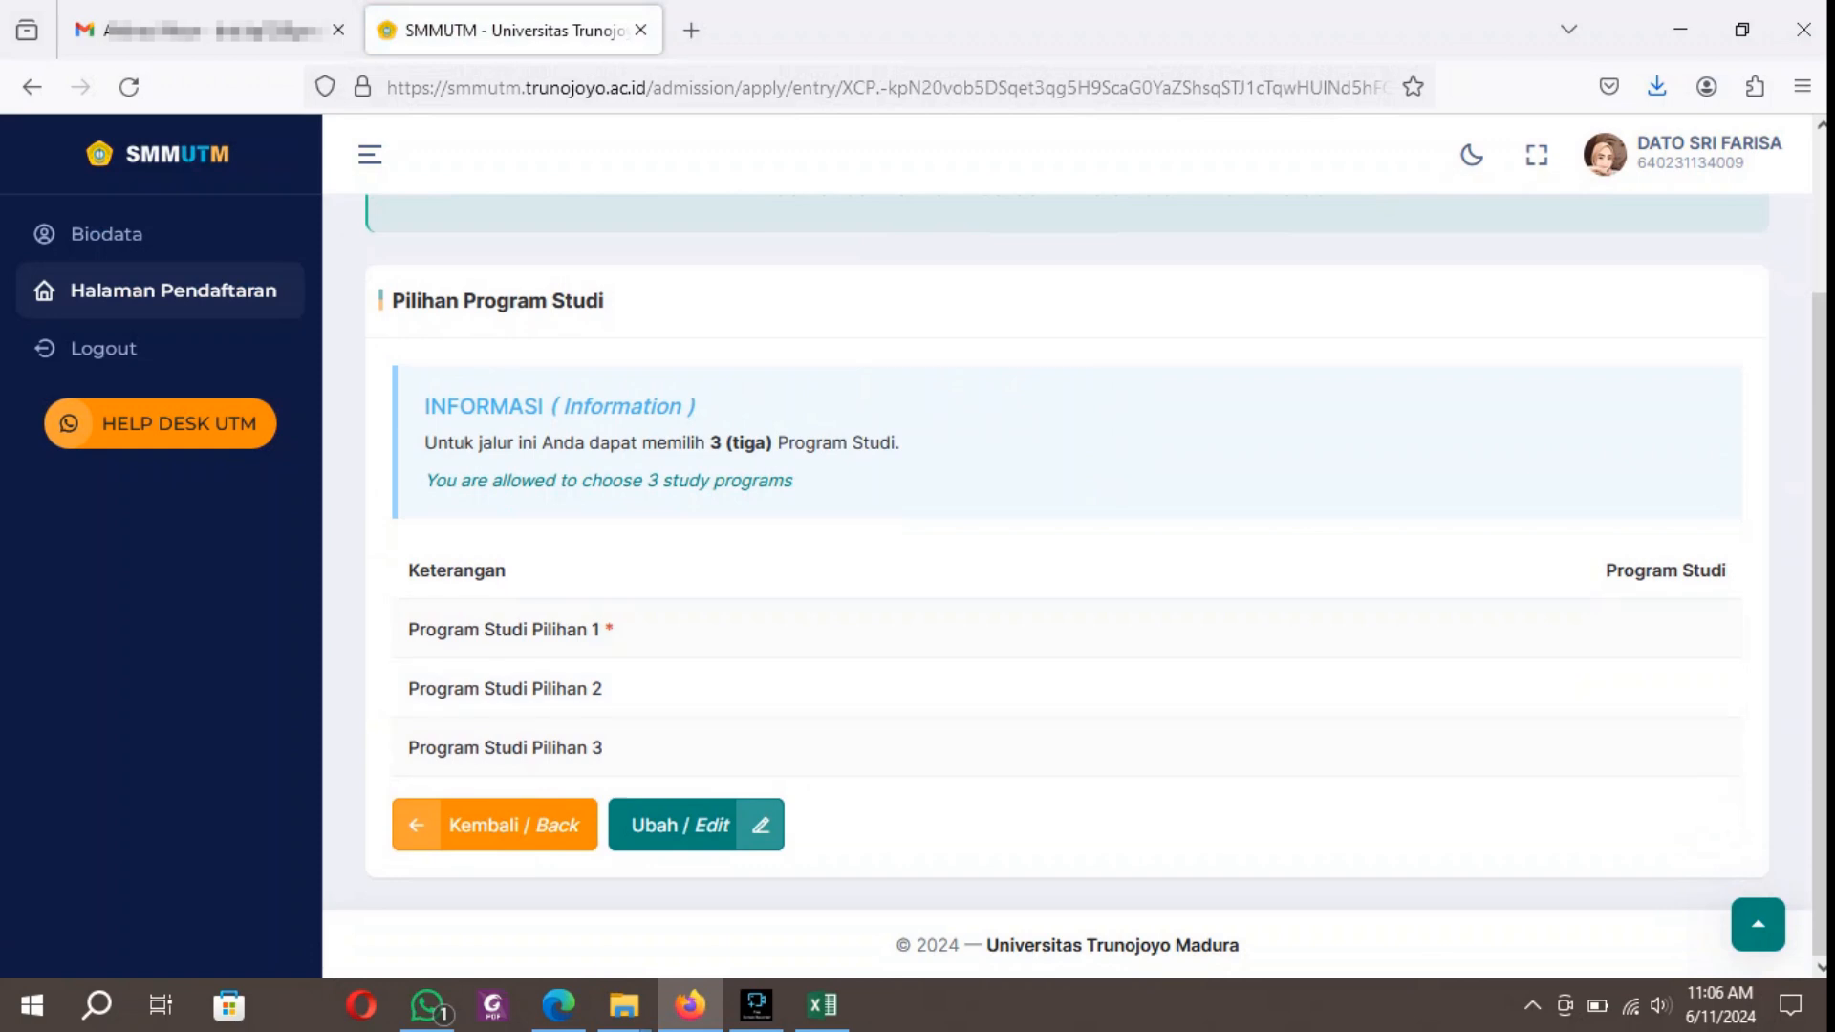
click(680, 824)
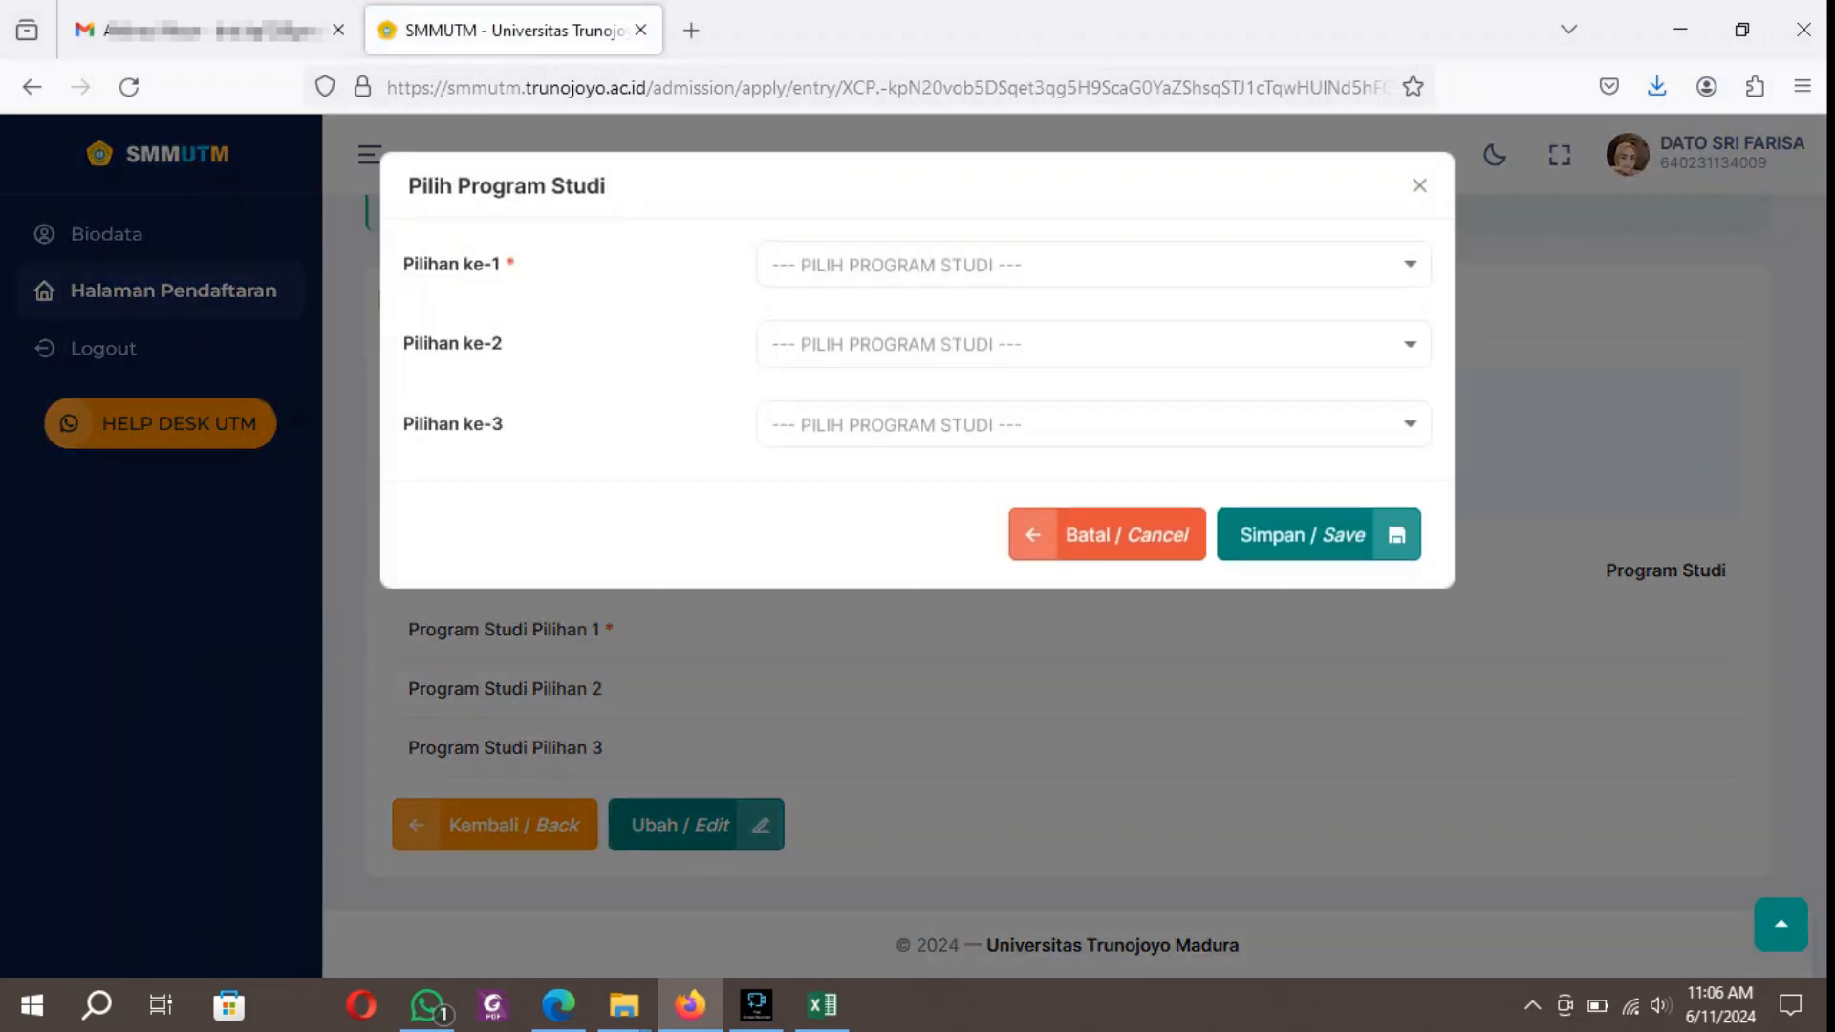
click(1094, 265)
scroll(1082, 550, down, 5)
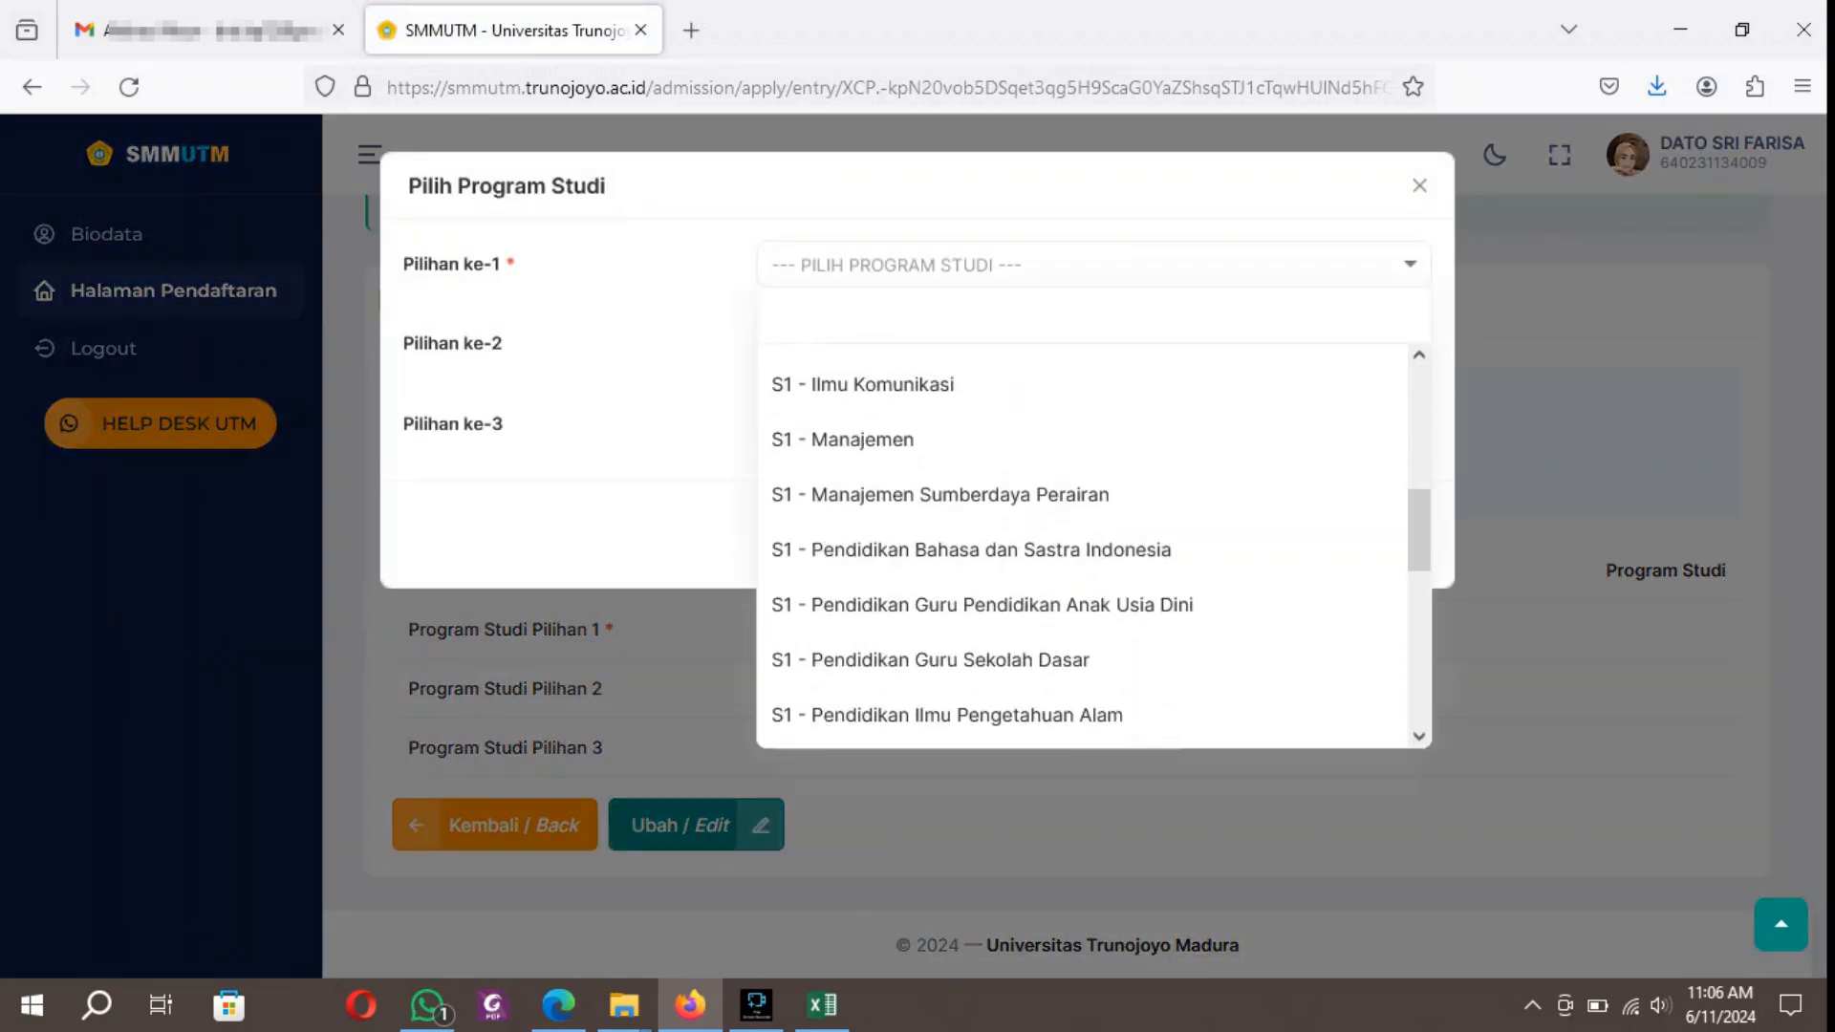
scroll(1082, 549, down, 5)
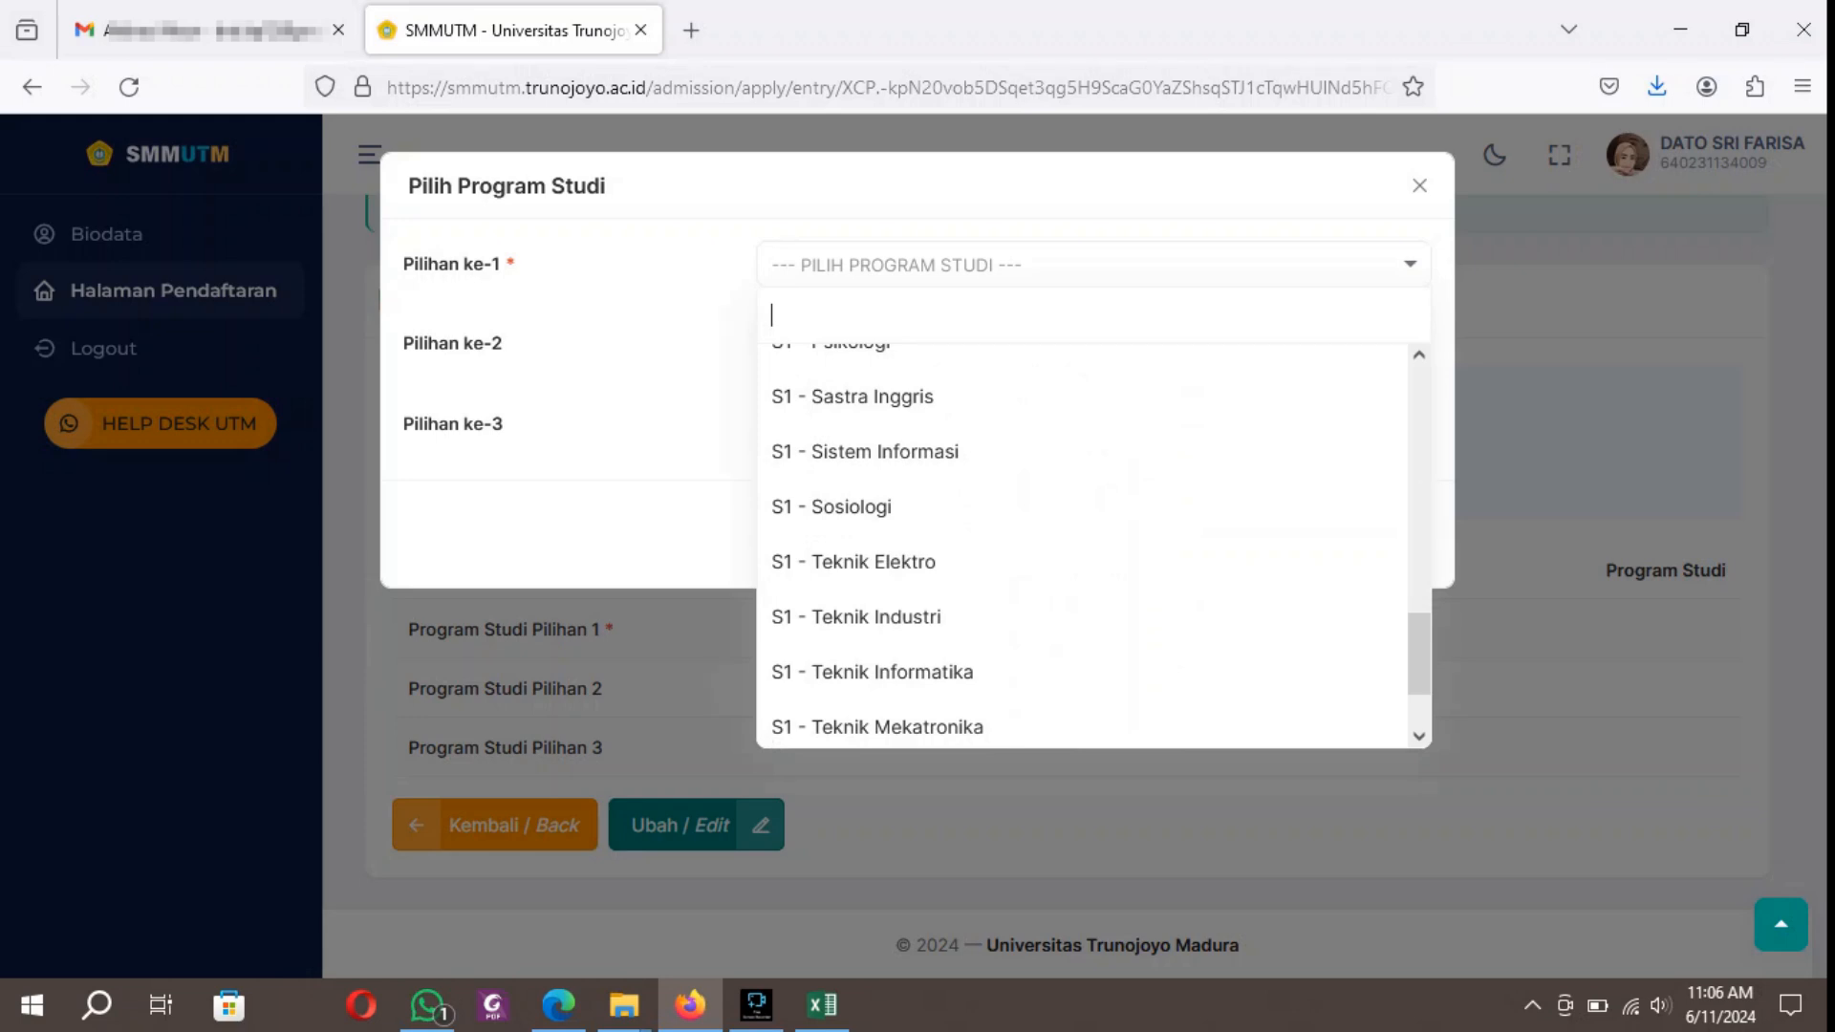
scroll(1082, 550, down, 2)
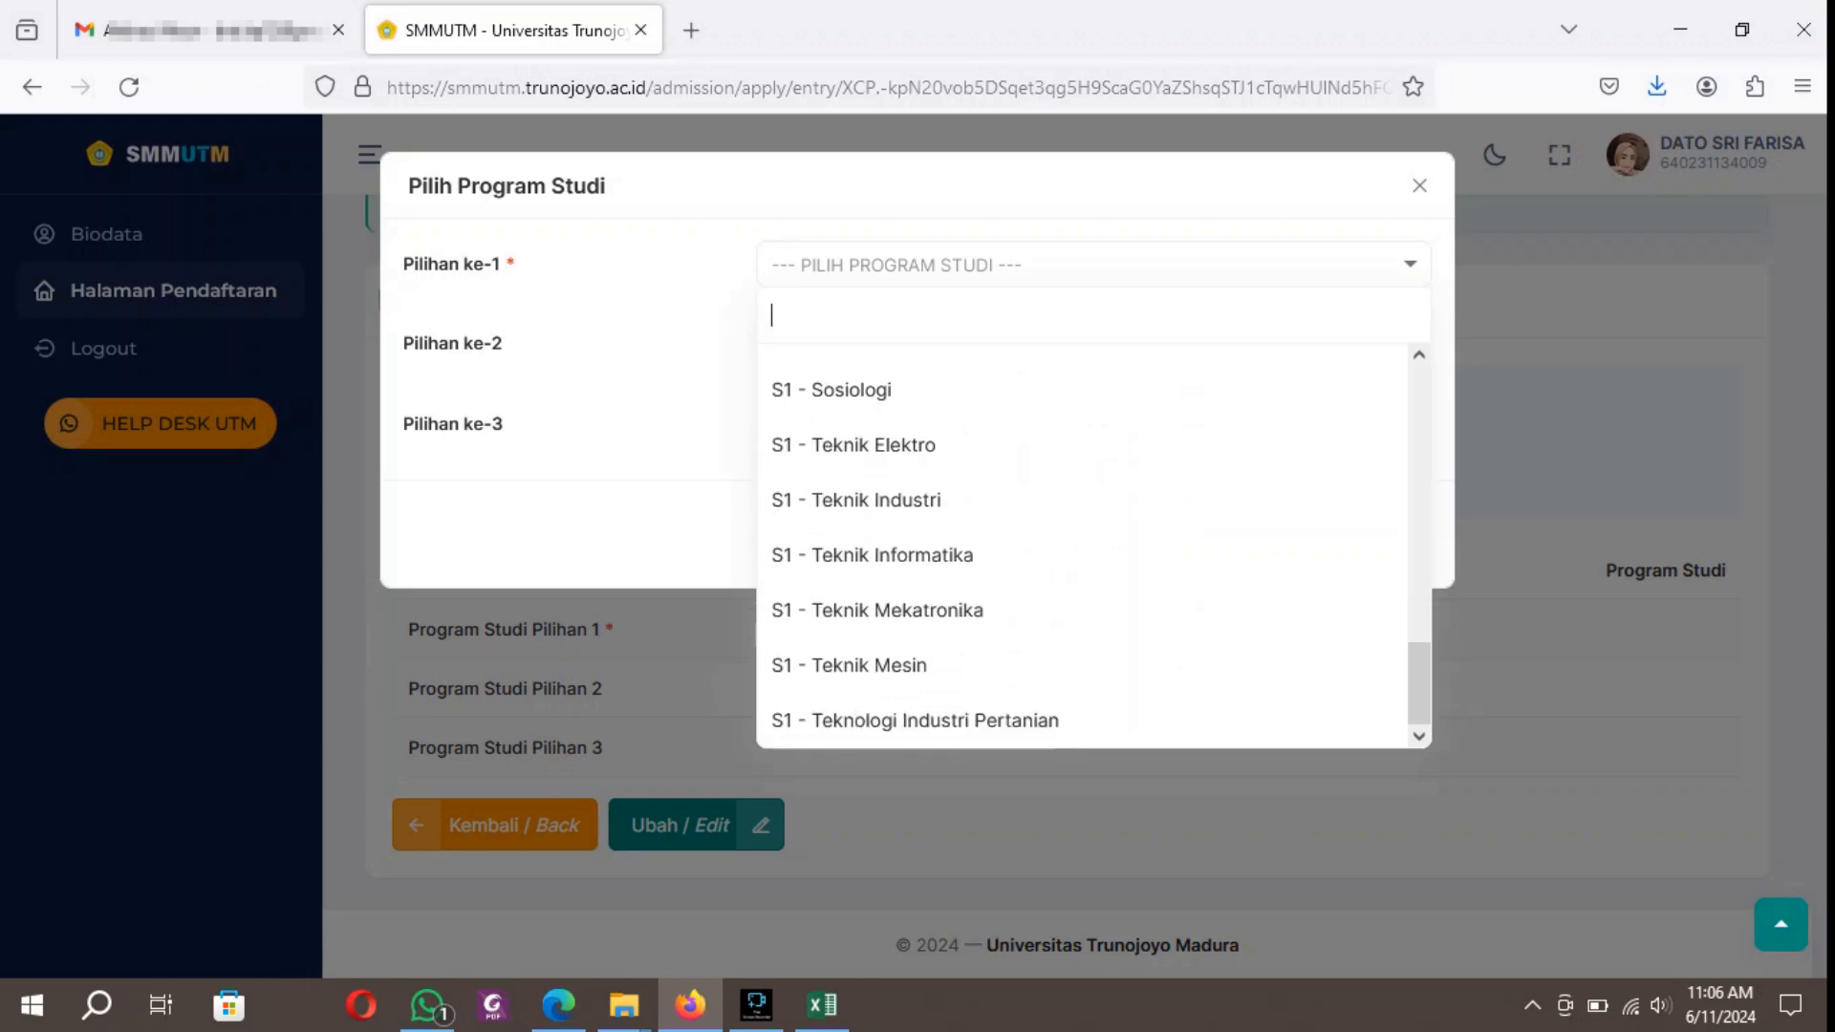
scroll(1082, 550, up, 5)
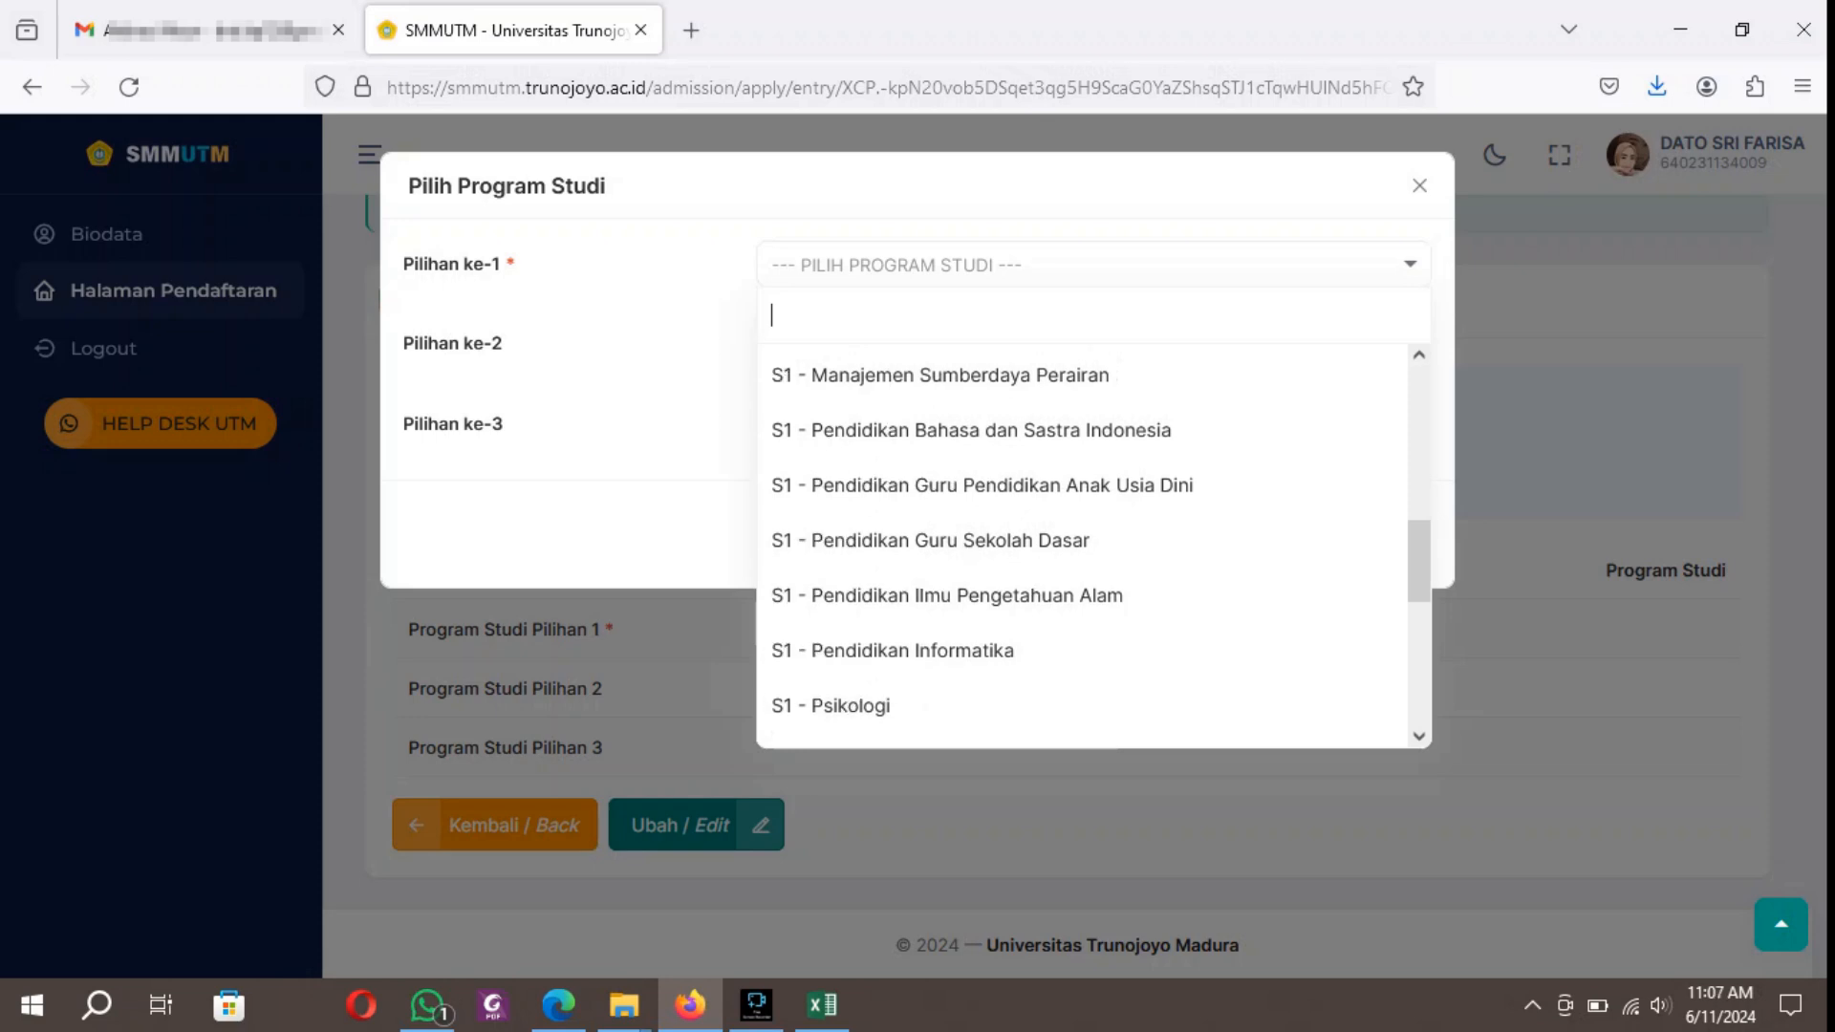
scroll(1082, 550, down, 3)
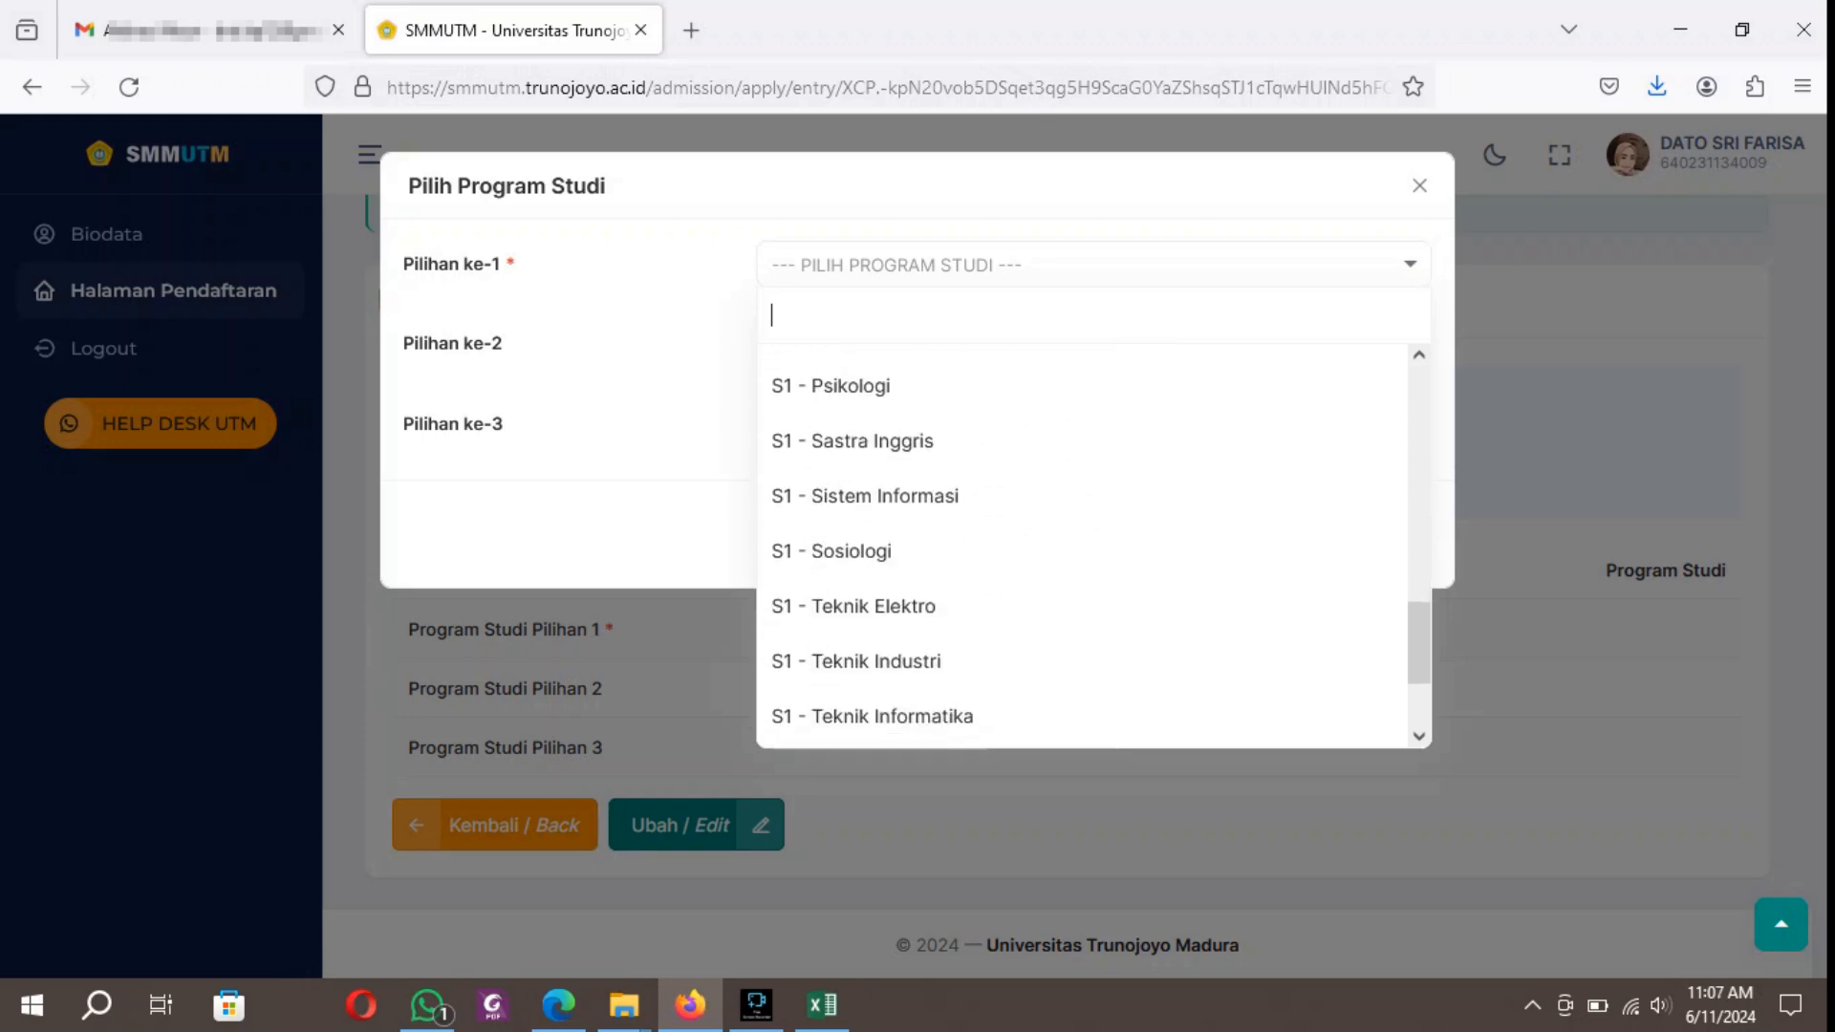
click(872, 441)
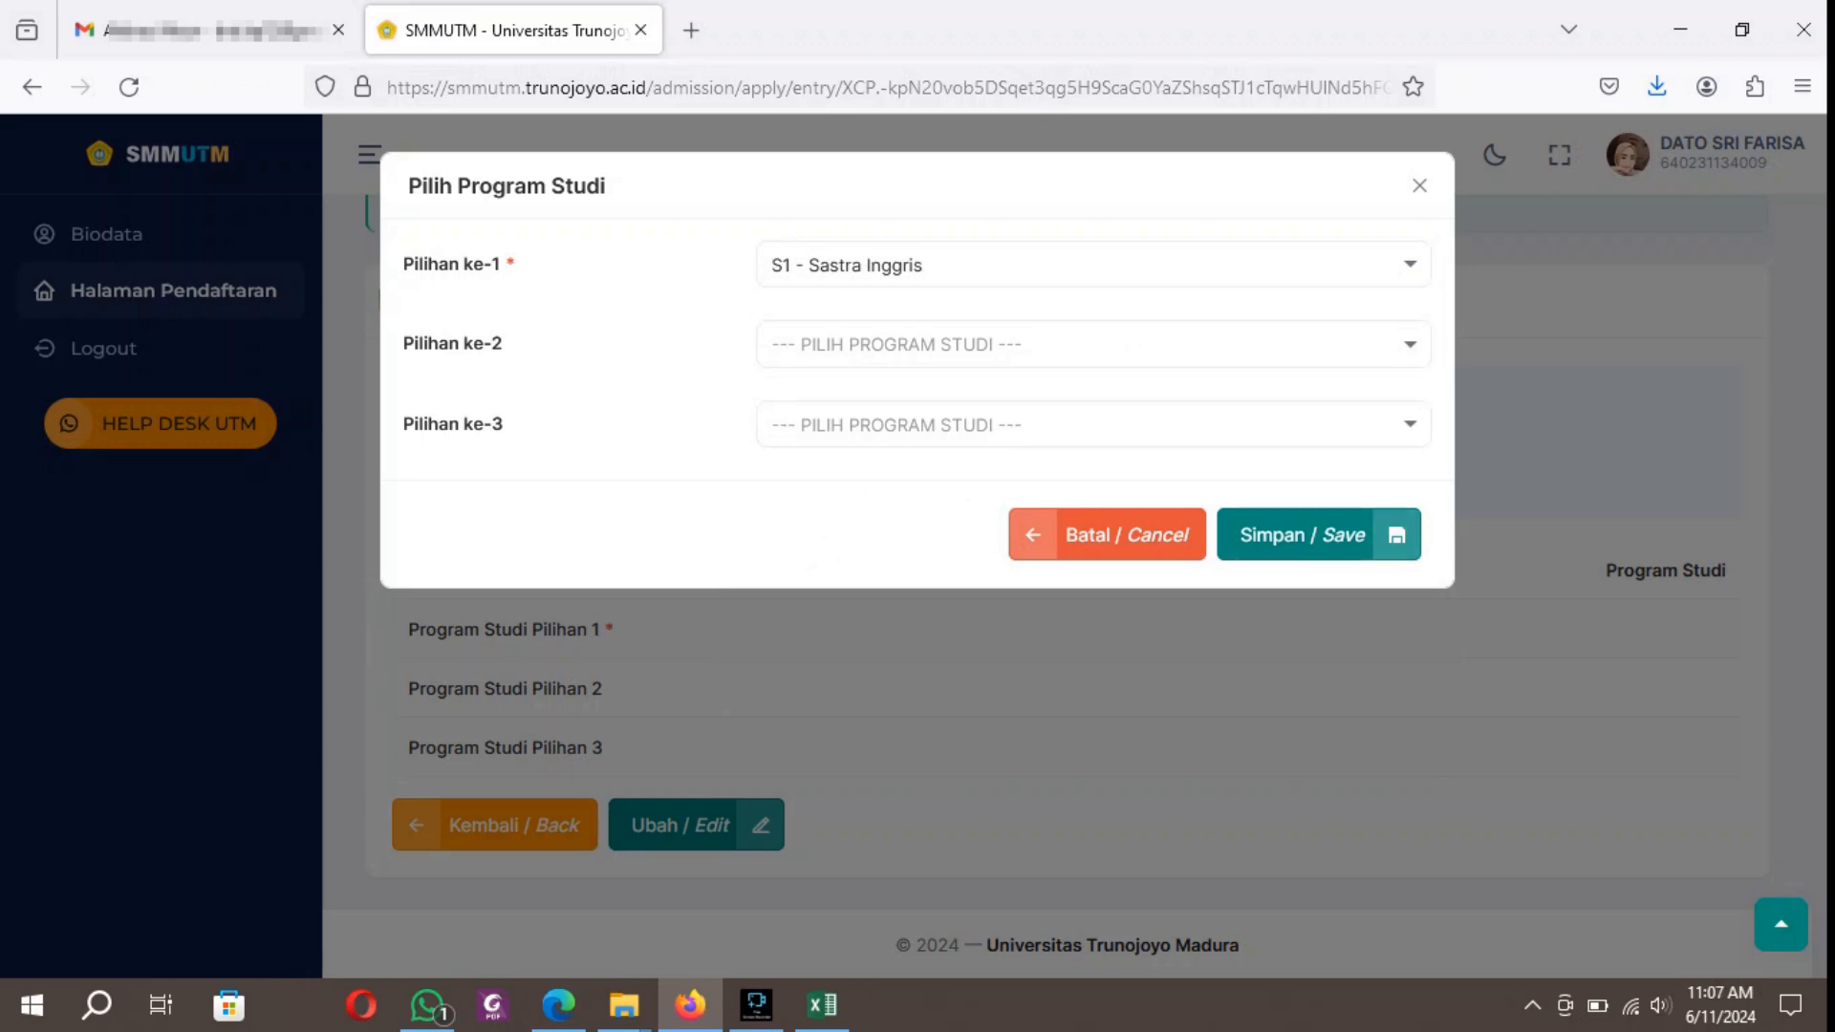
Set Pilihan ke-2 to S1 - Psikologi and save the study program choices.
click(1083, 345)
scroll(1082, 626, down, 5)
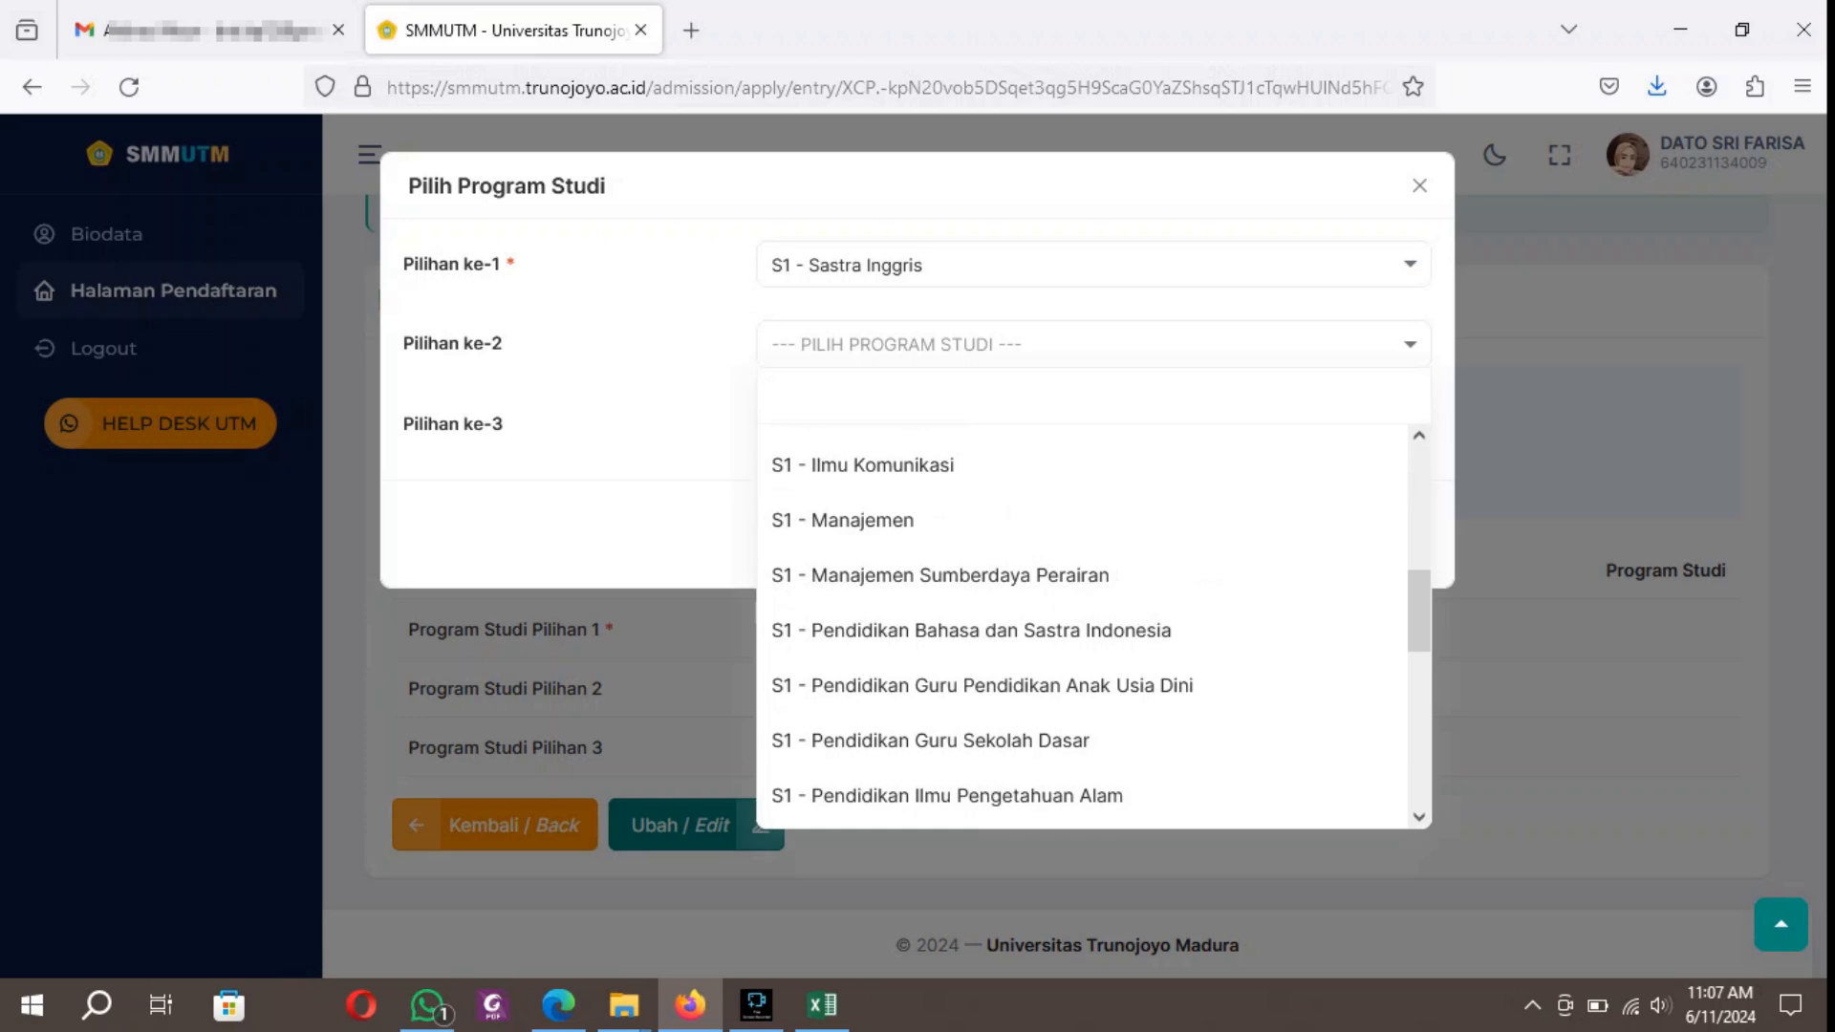
scroll(1082, 626, down, 2)
click(879, 744)
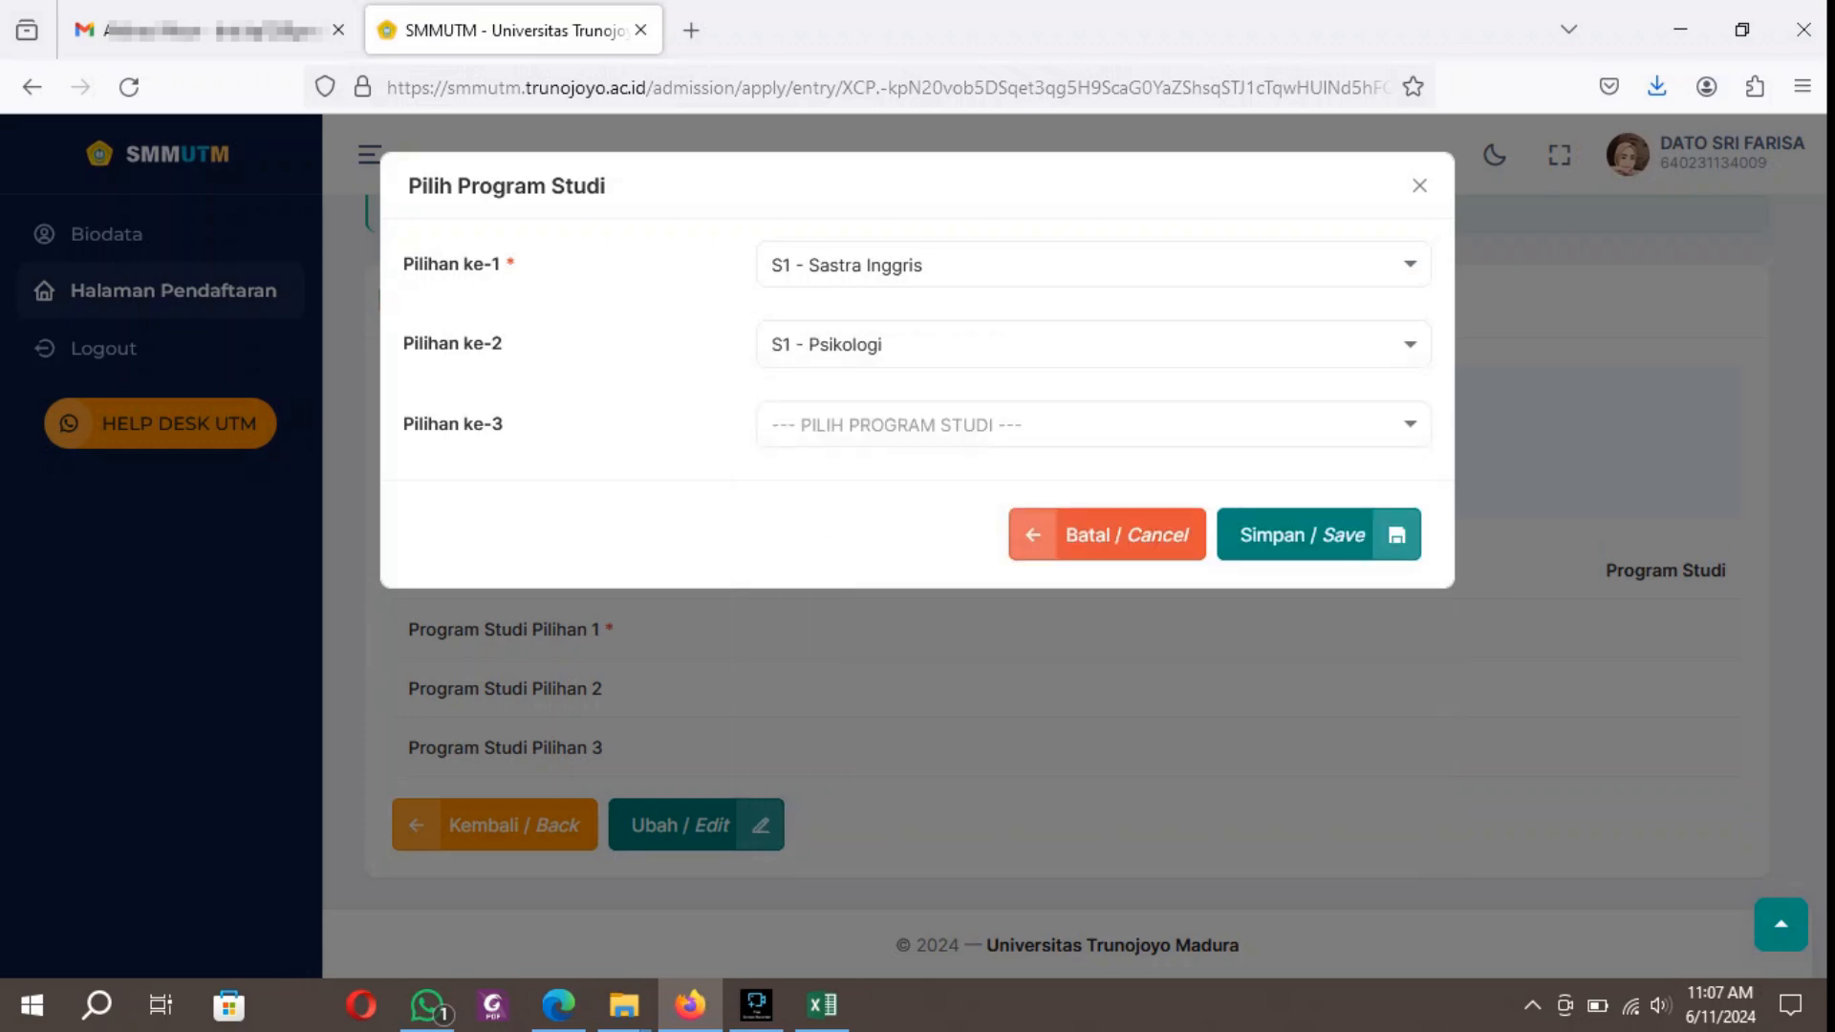
click(1319, 536)
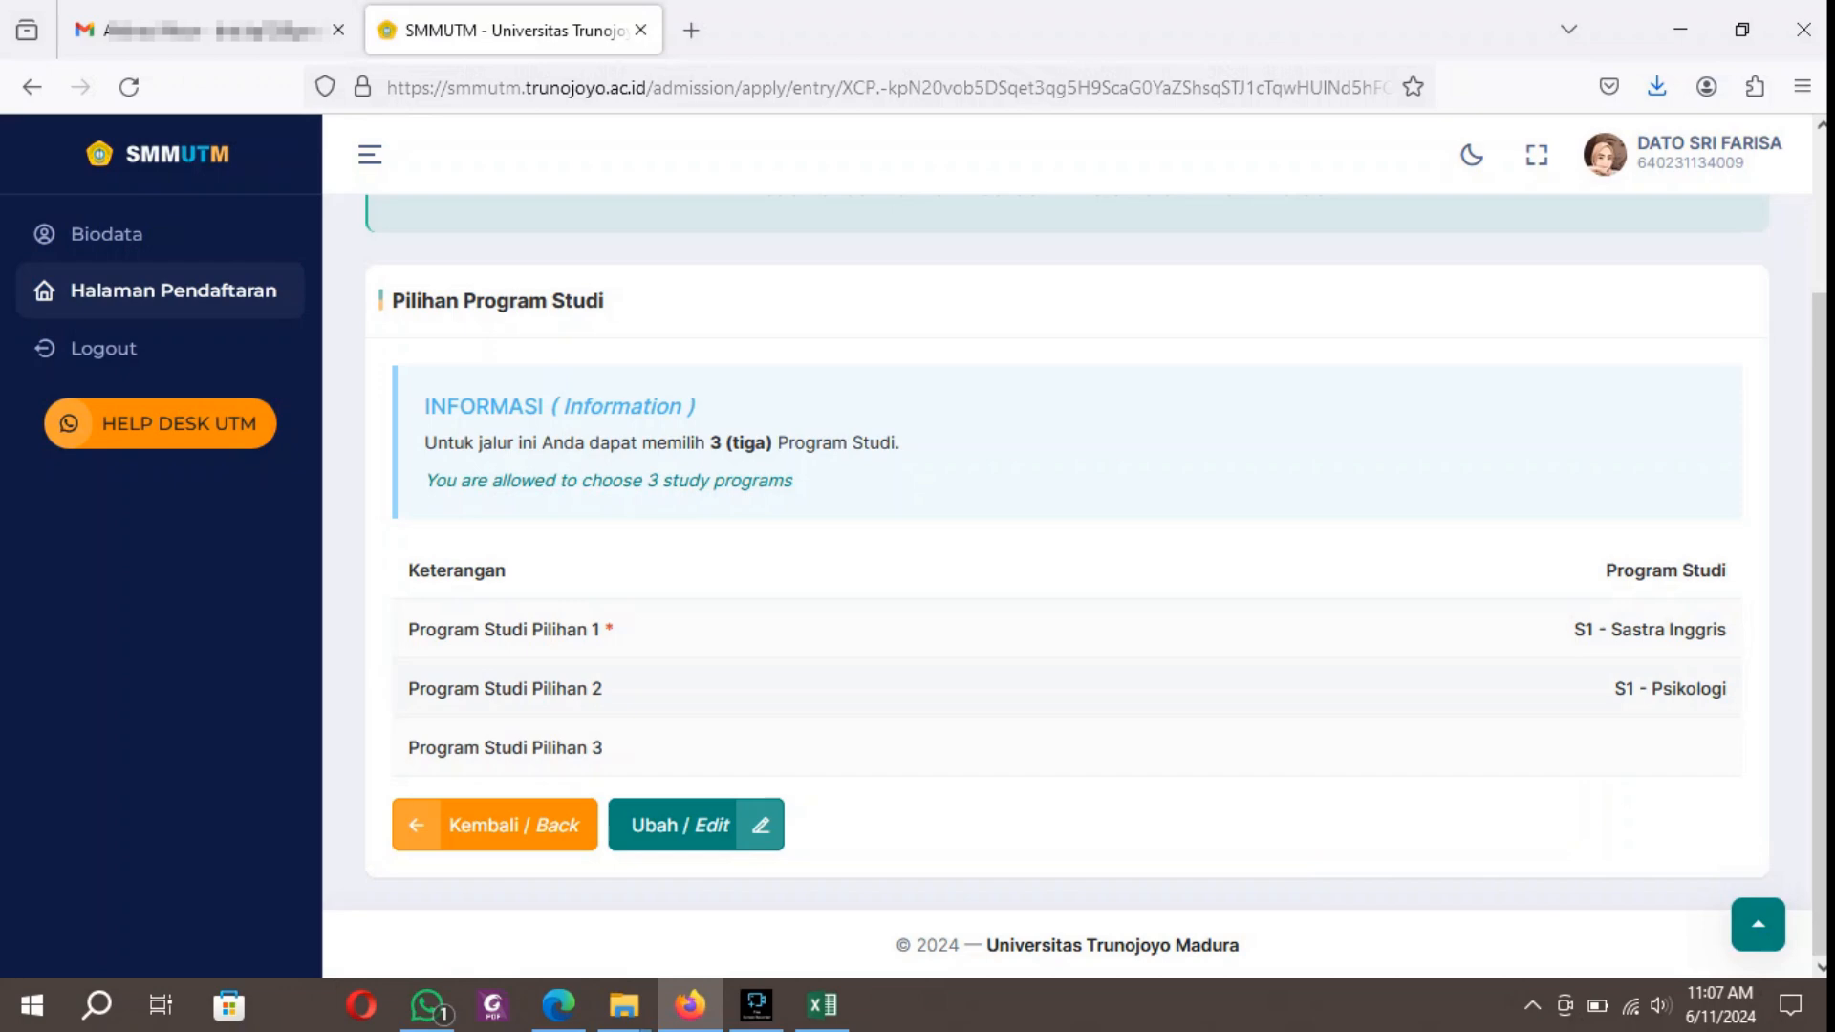
Return to the timeline, review the document list in the Upload Dokumen (Documents Upload) stage, and go back.
click(495, 825)
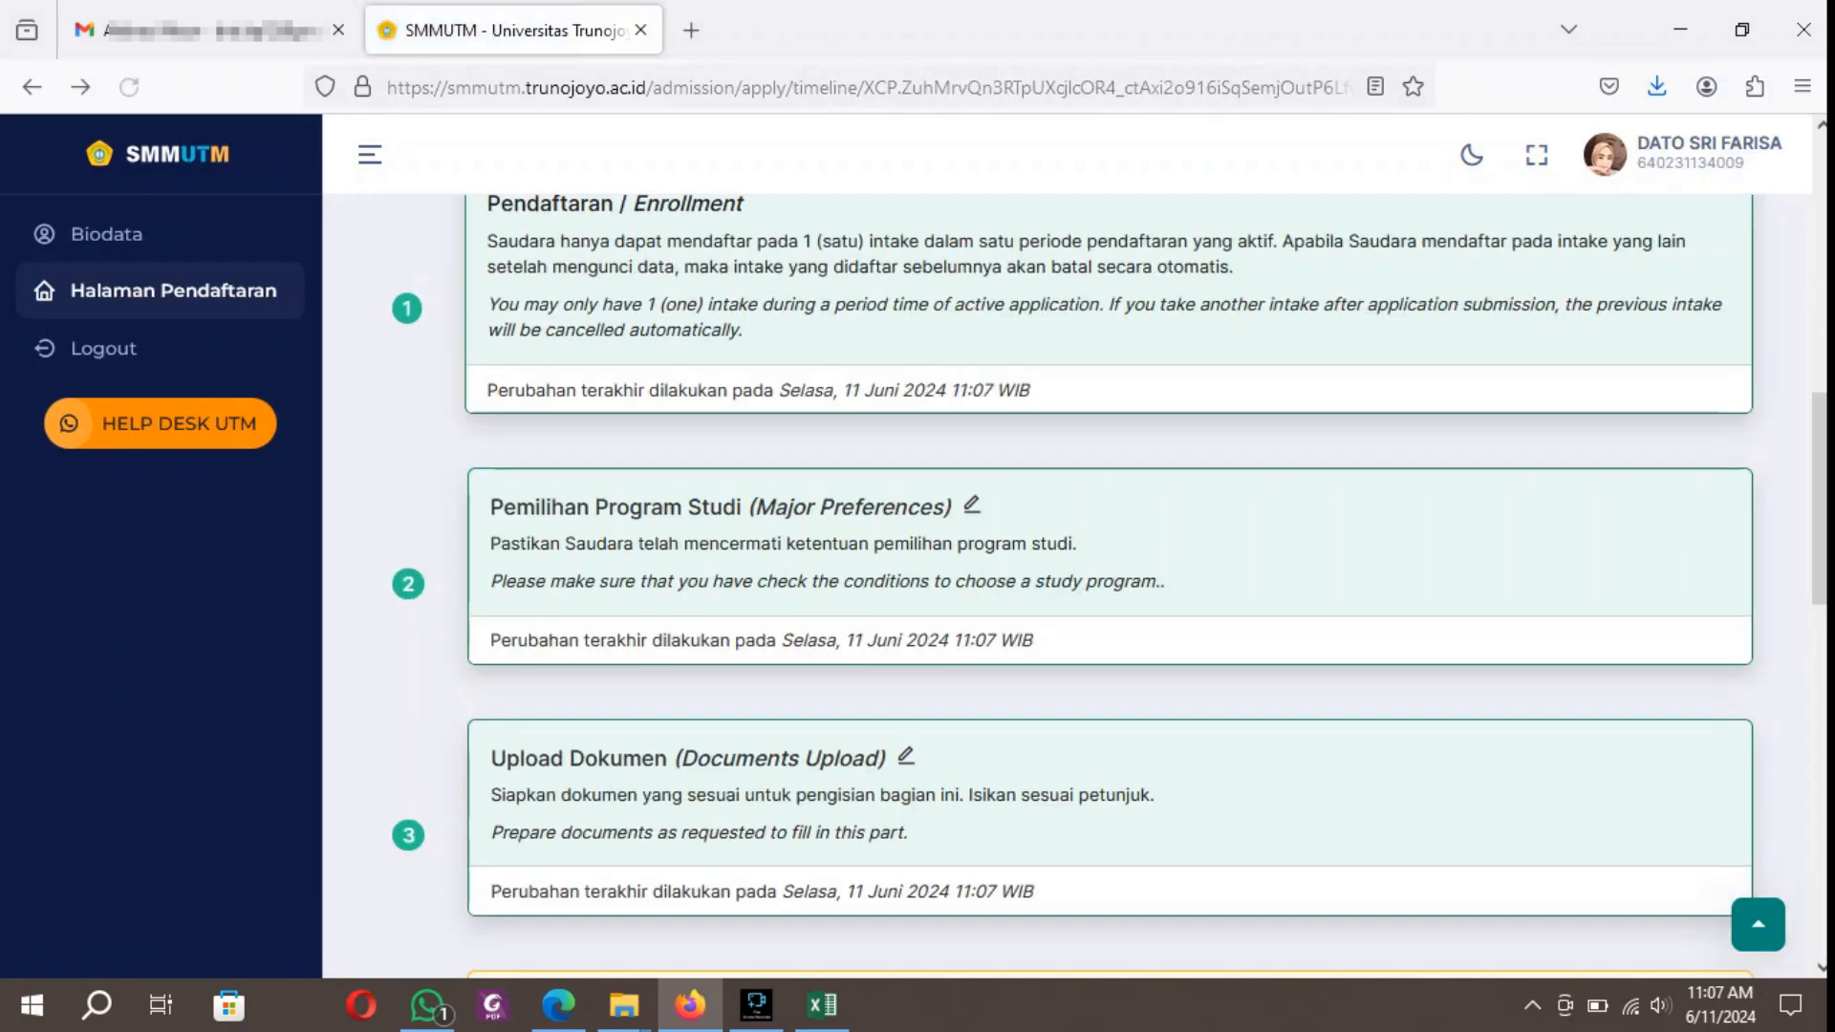
scroll(1067, 586, down, 2)
scroll(1068, 586, down, 2)
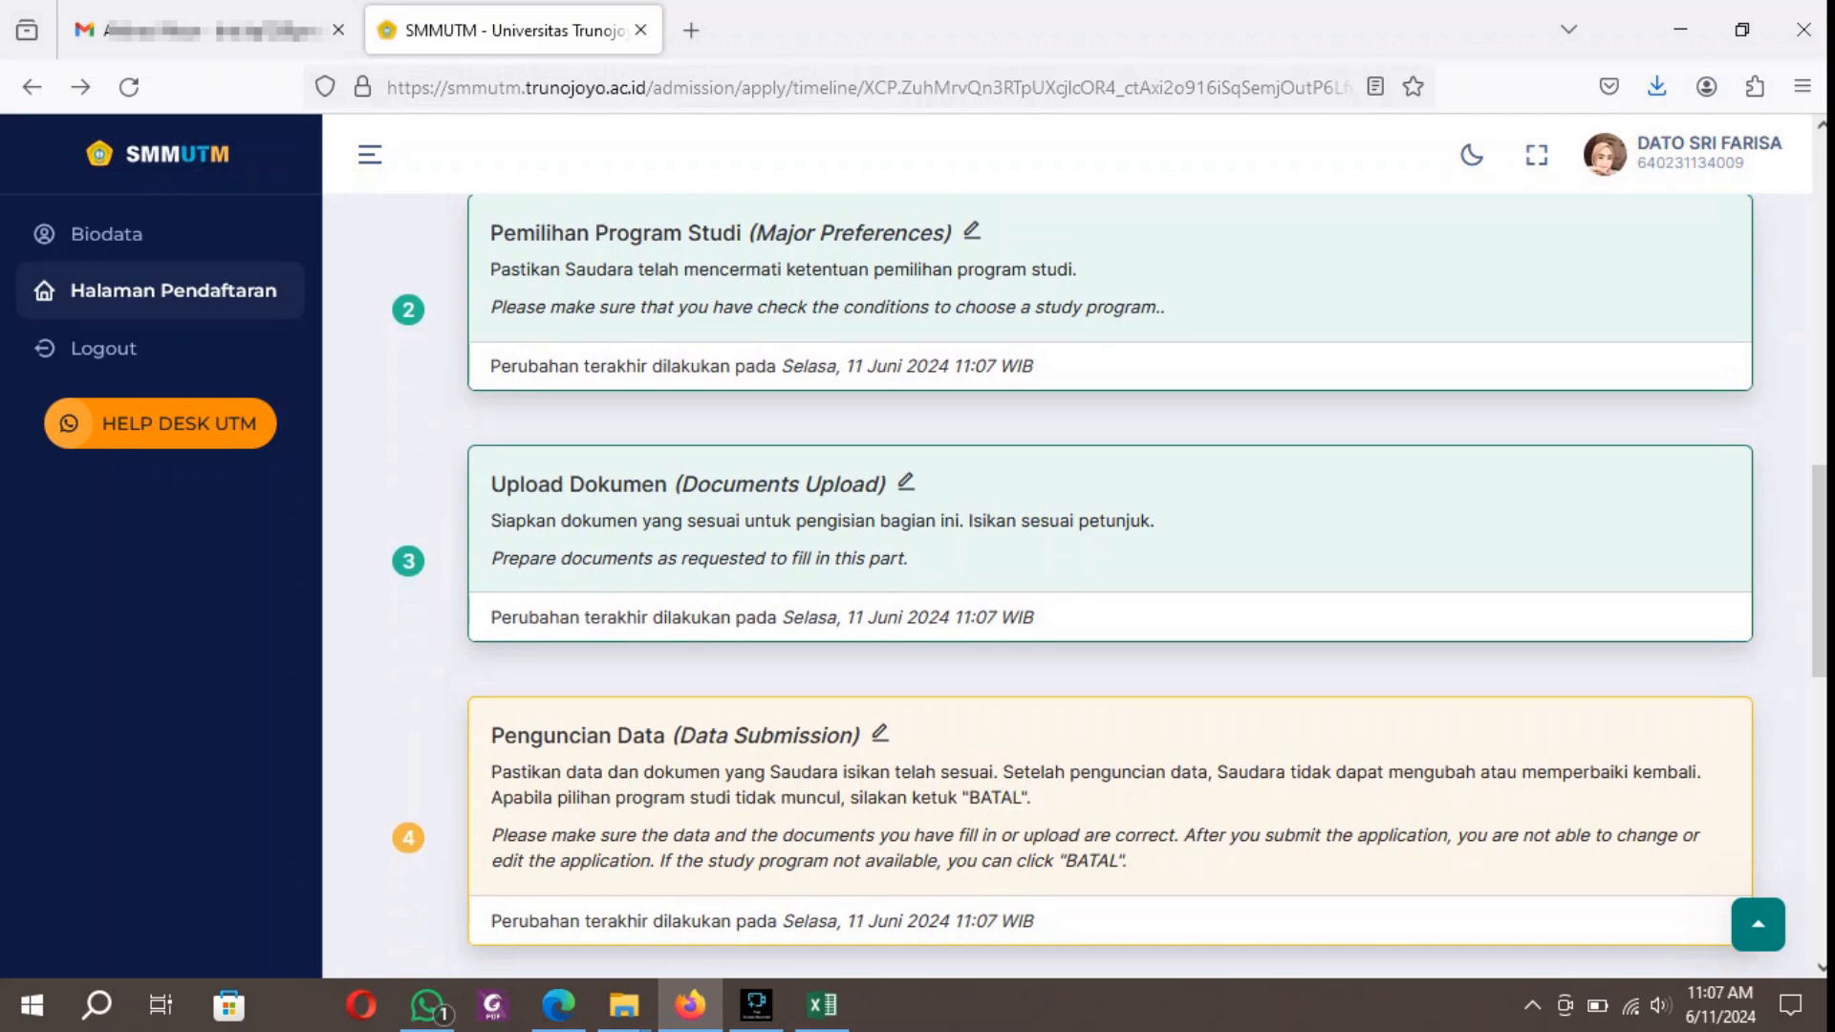
scroll(1068, 586, down, 2)
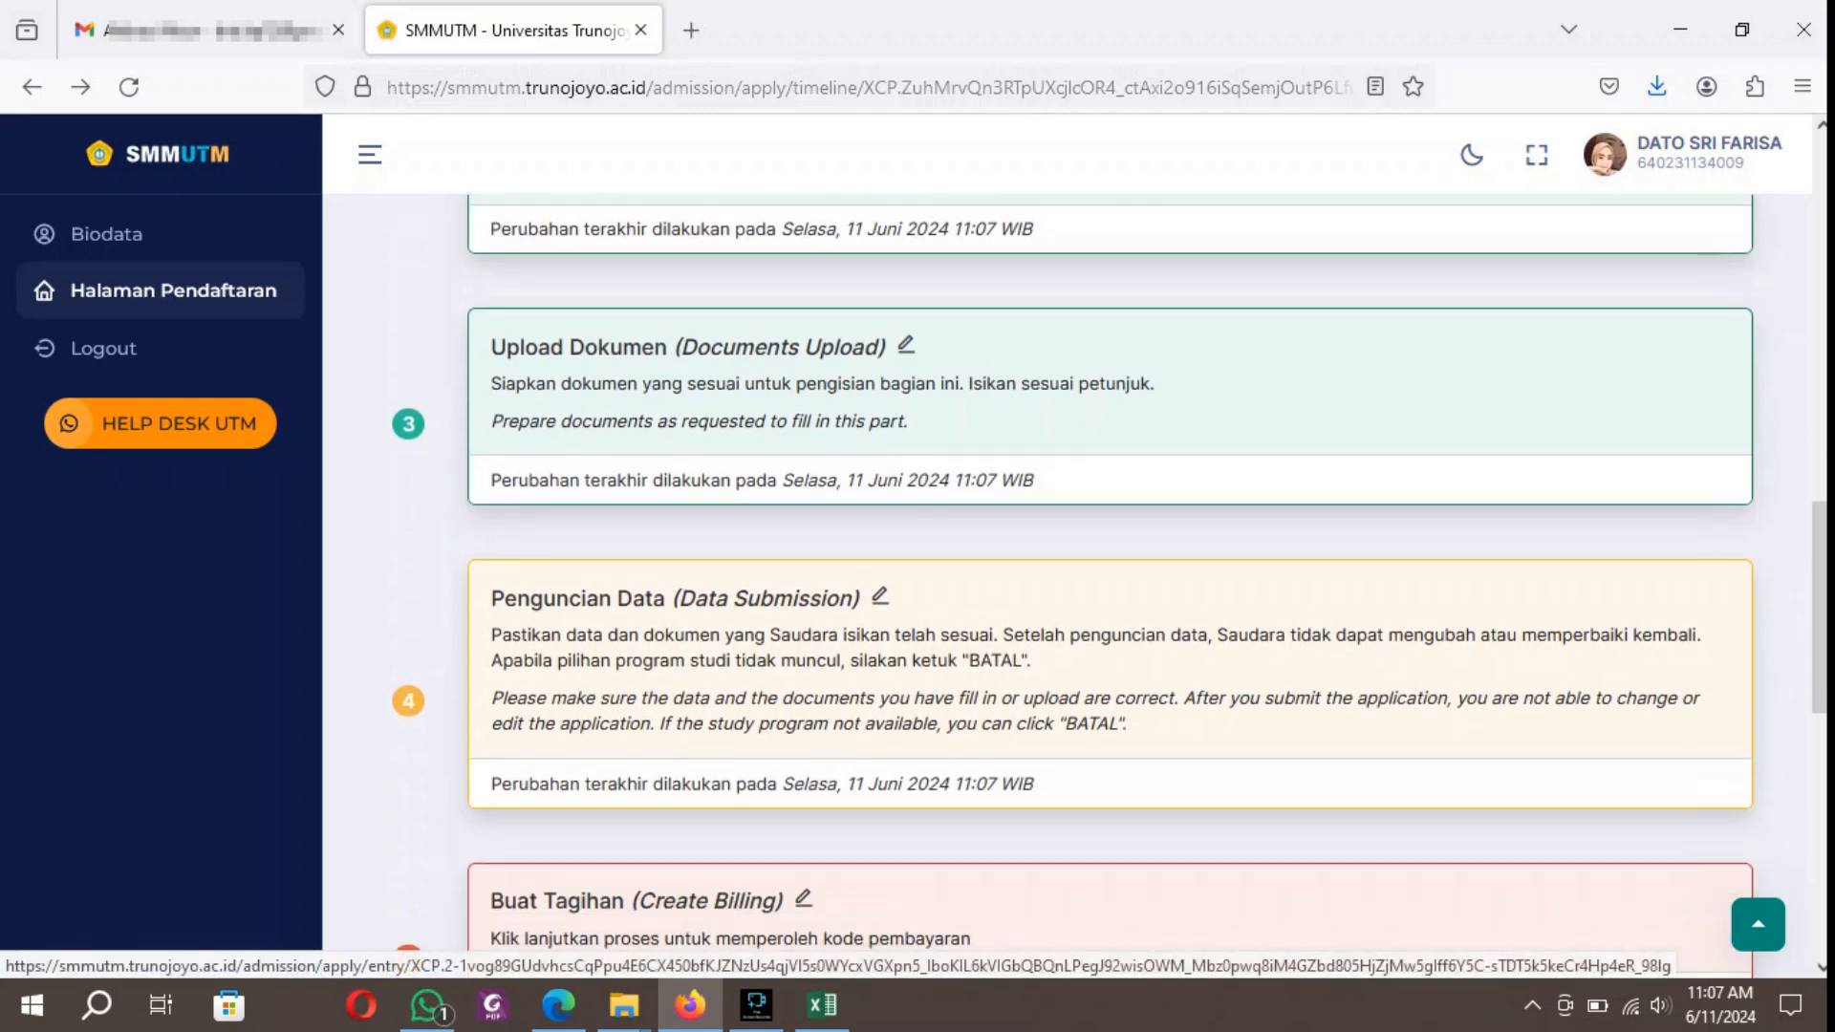
click(906, 345)
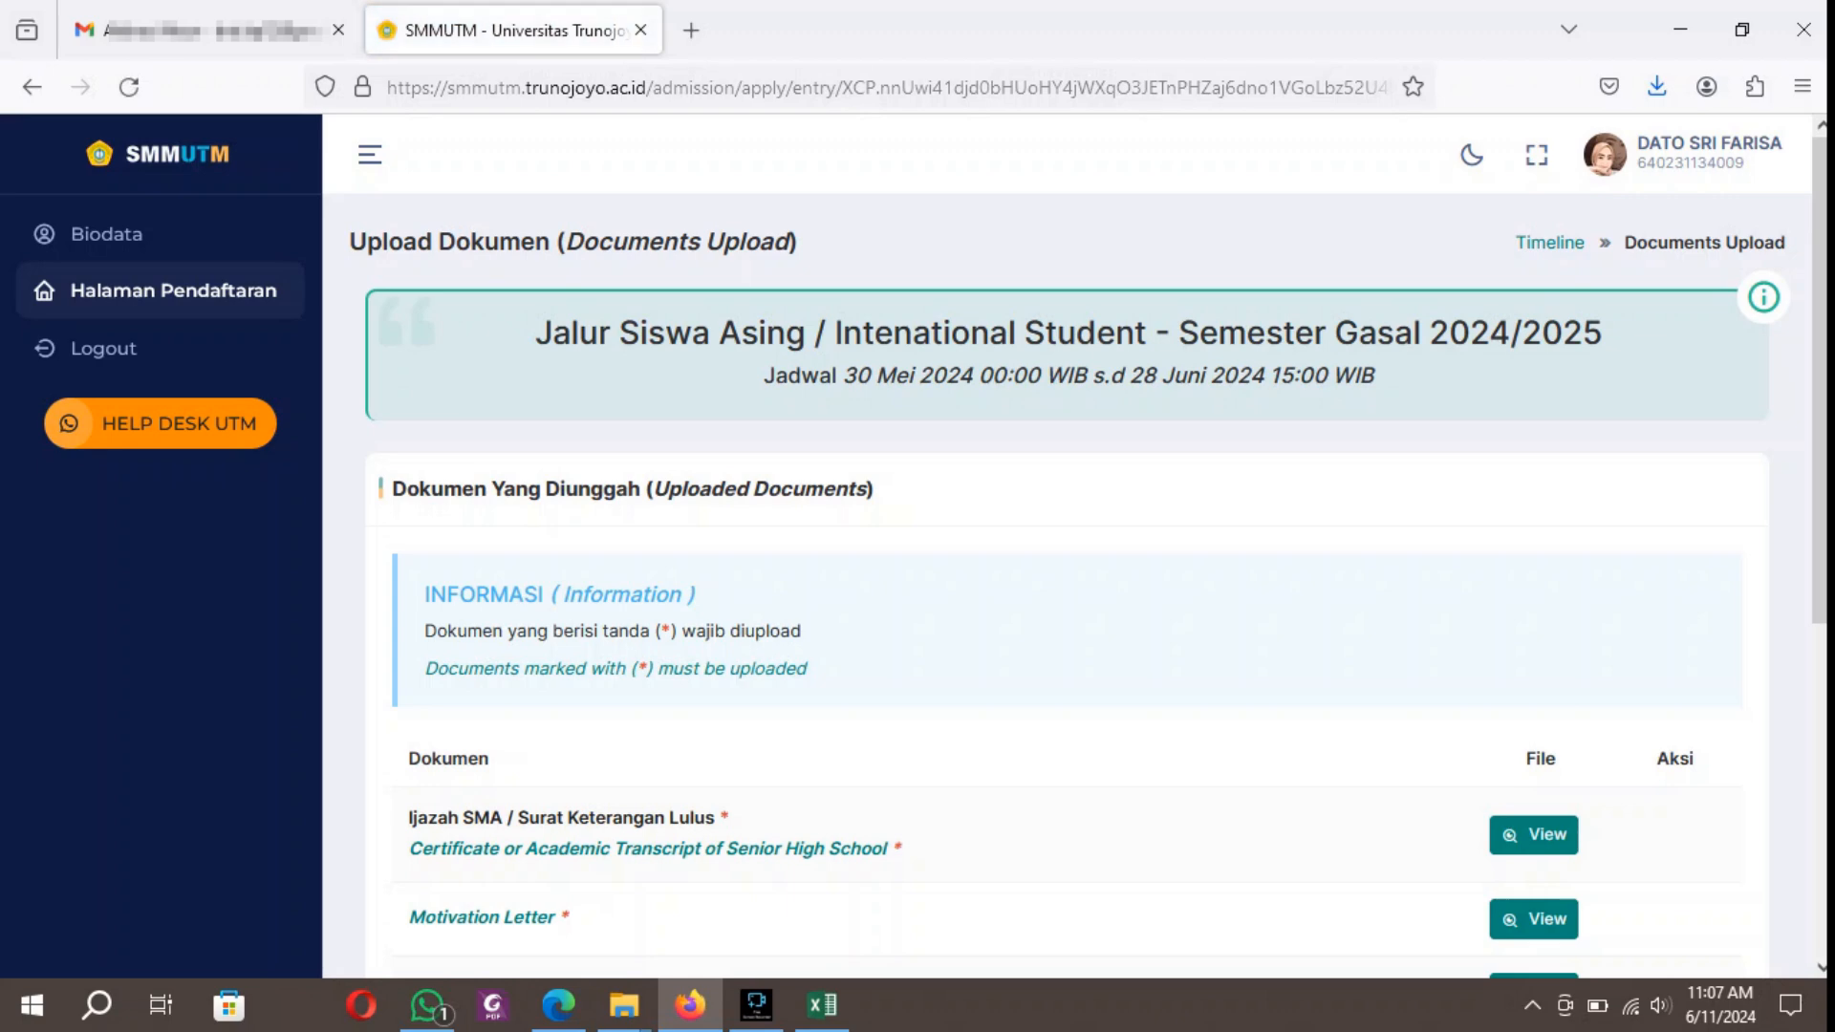
scroll(1067, 573, down, 5)
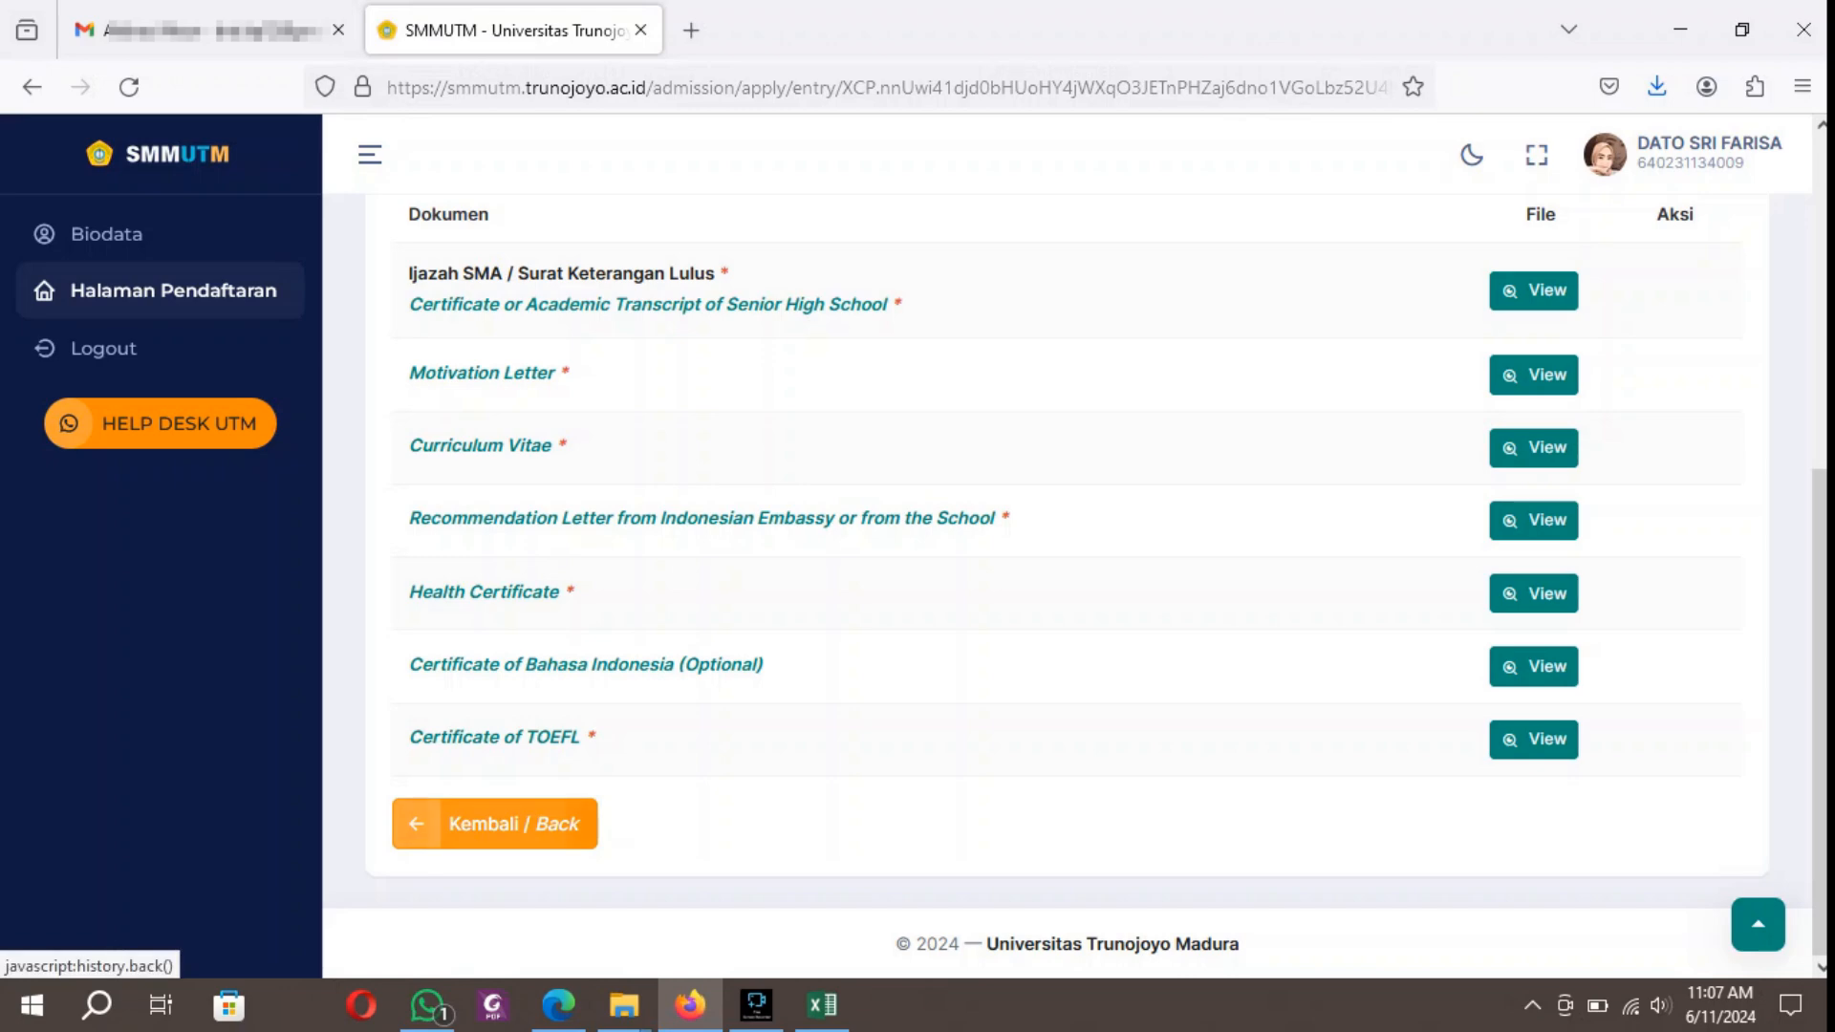
click(494, 823)
Open the Penguncian Data (Data Submission) stage, agree to the Permanen Data declaration, and lock the application data.
click(573, 713)
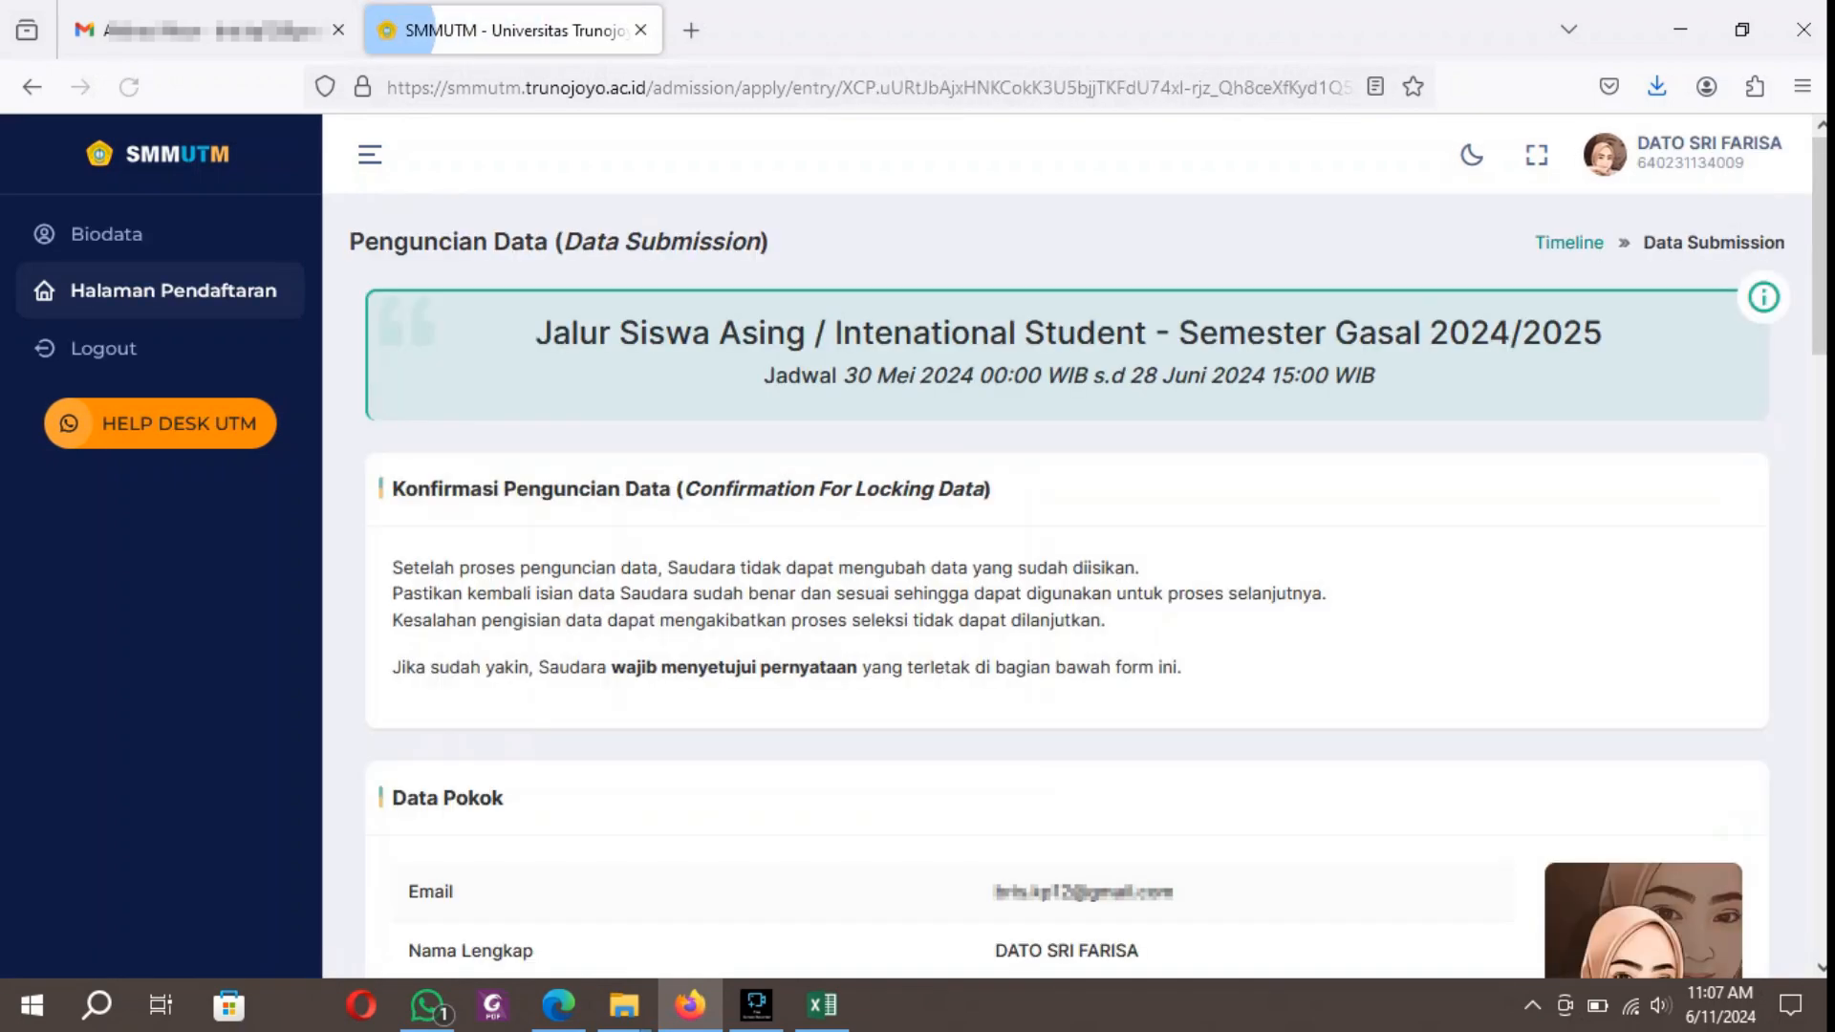
scroll(1067, 573, down, 4)
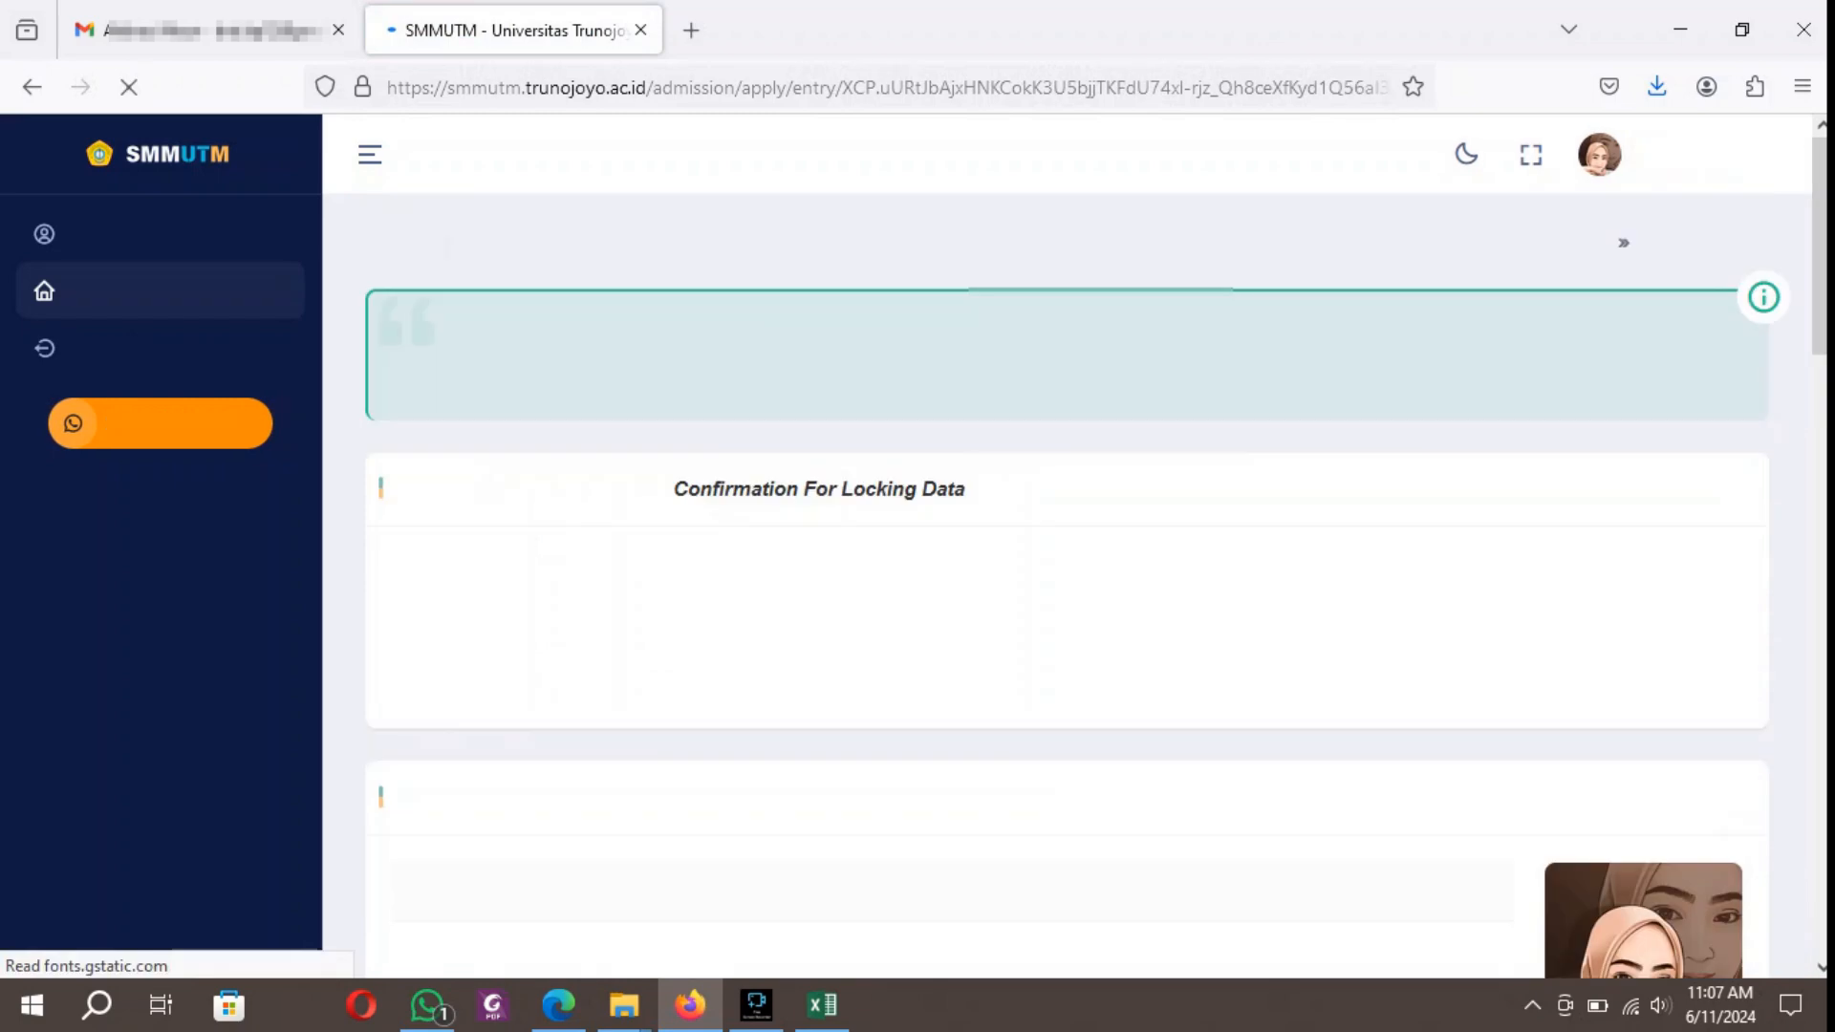
scroll(1068, 574, down, 7)
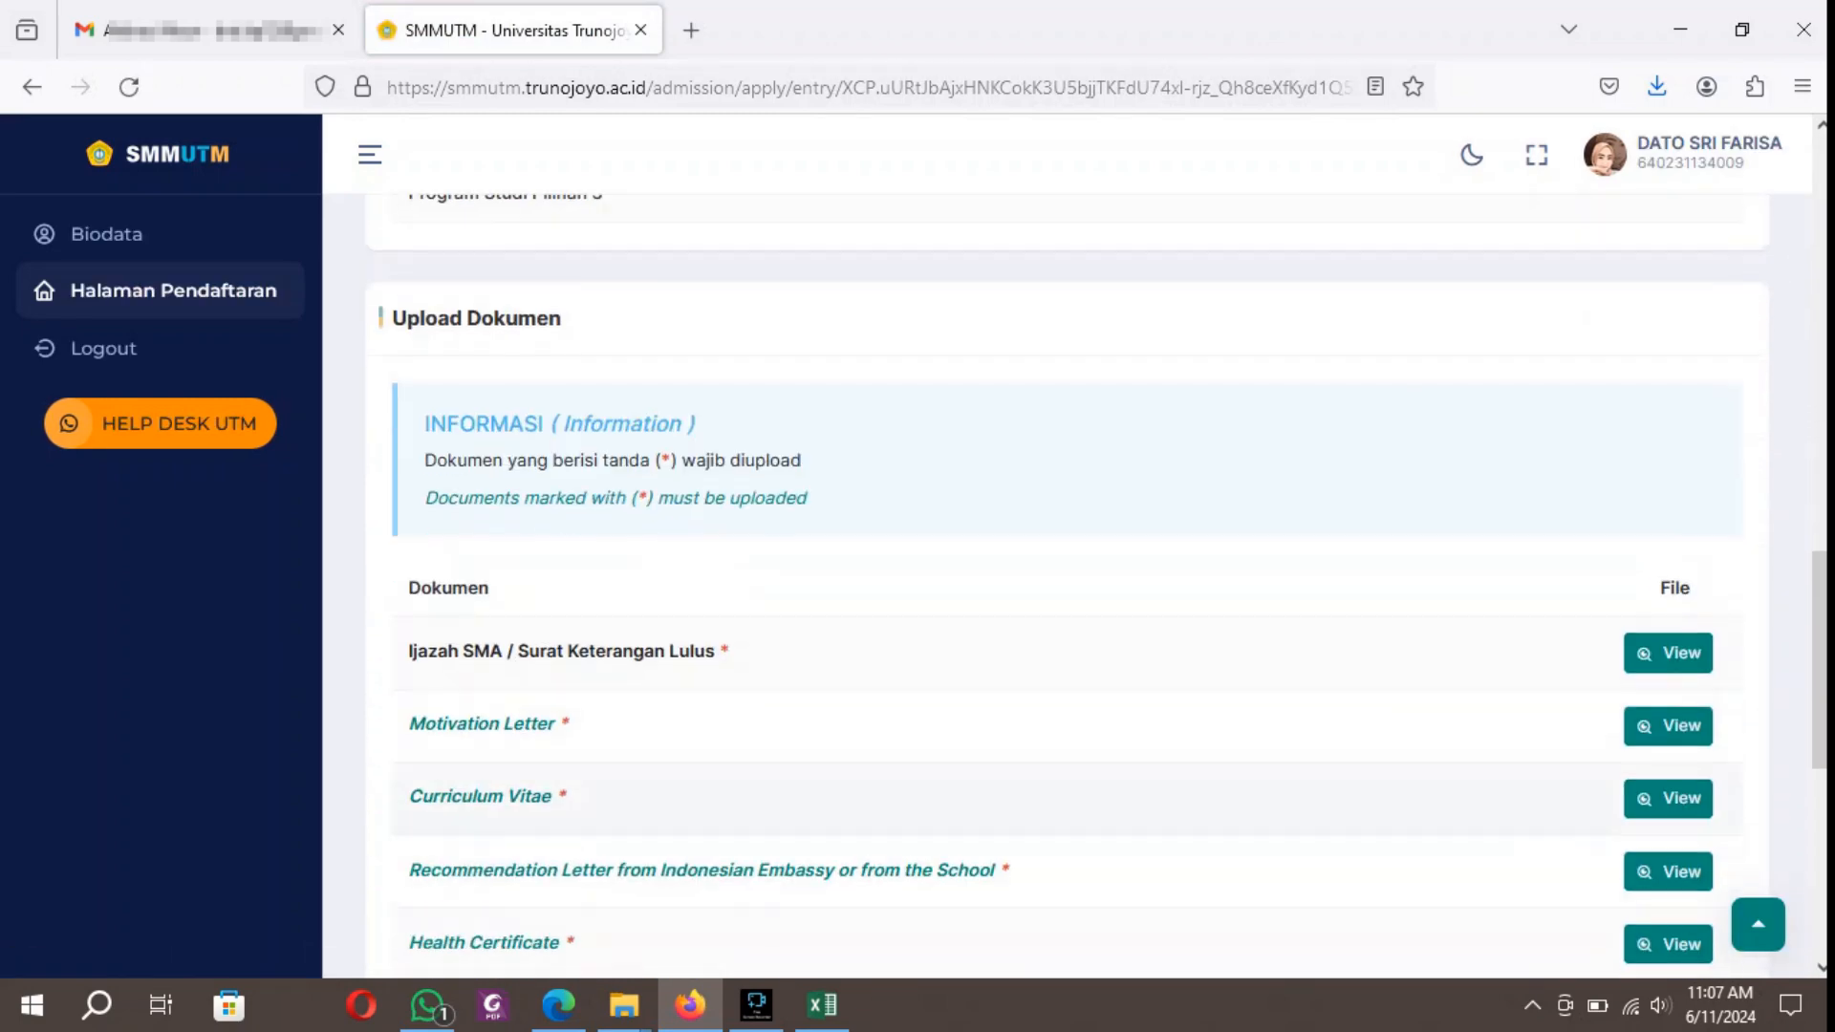
scroll(1067, 573, down, 7)
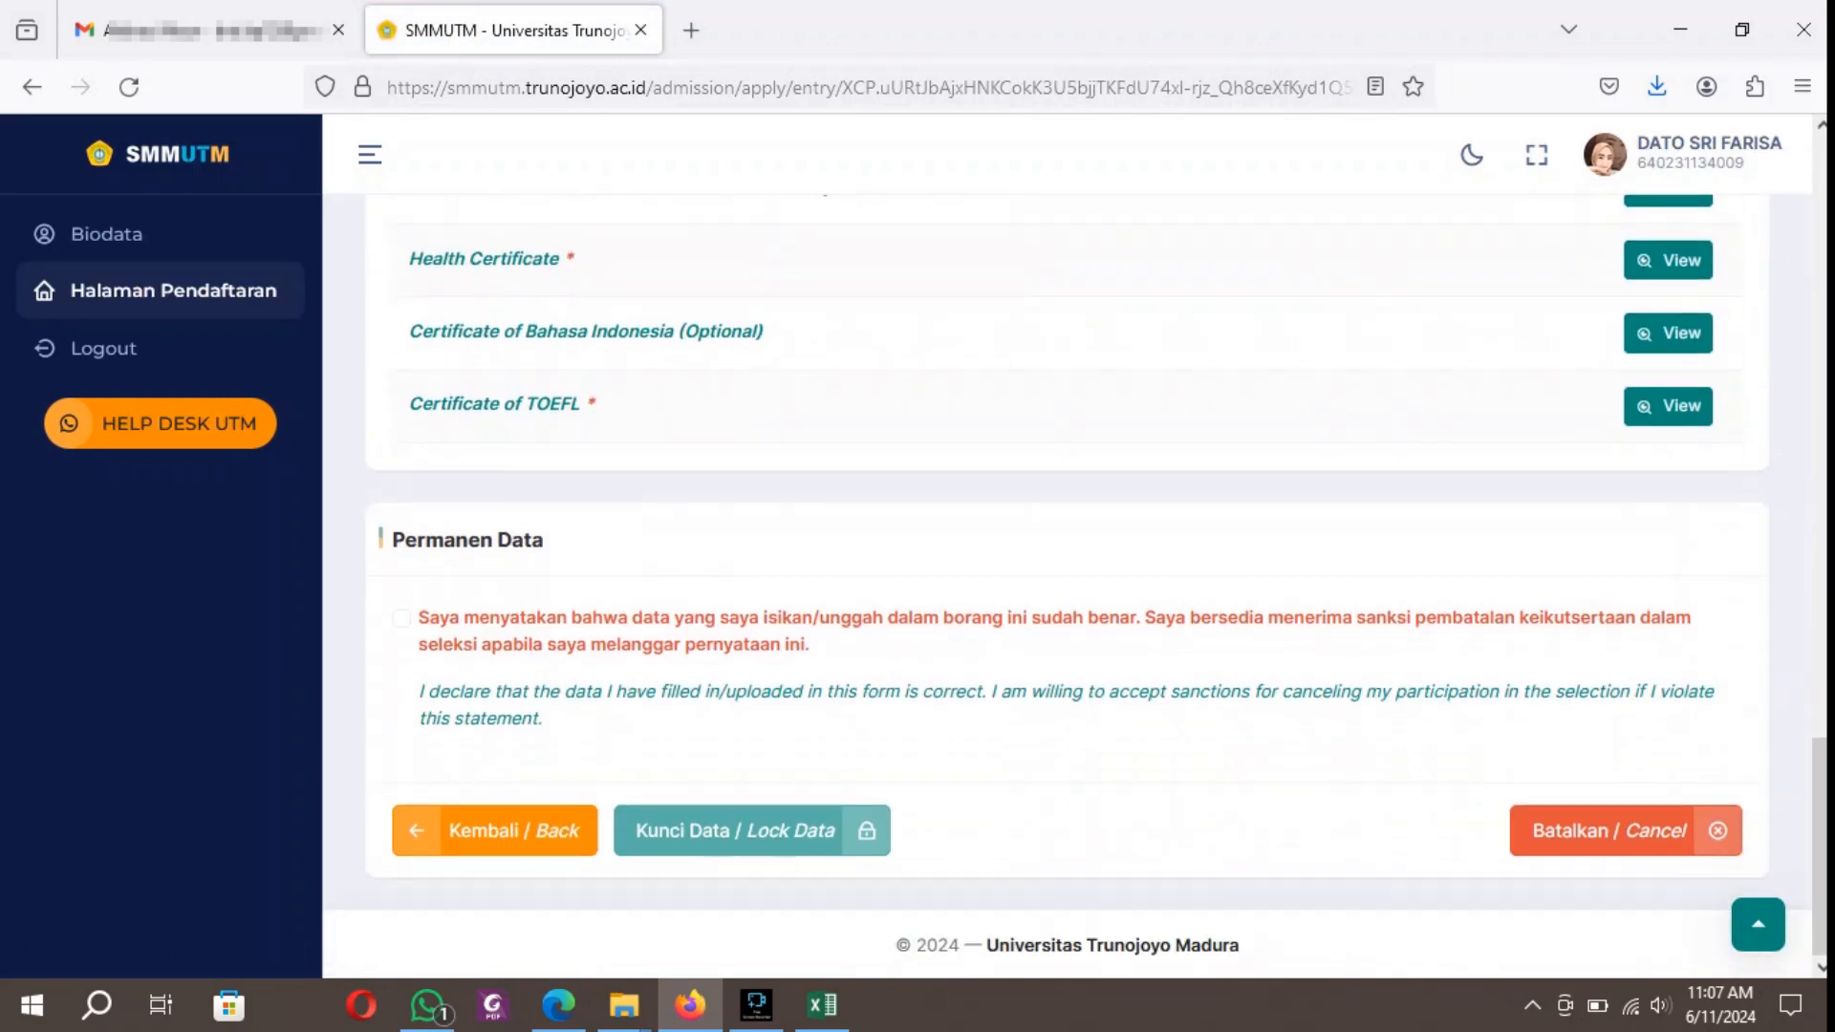
click(401, 618)
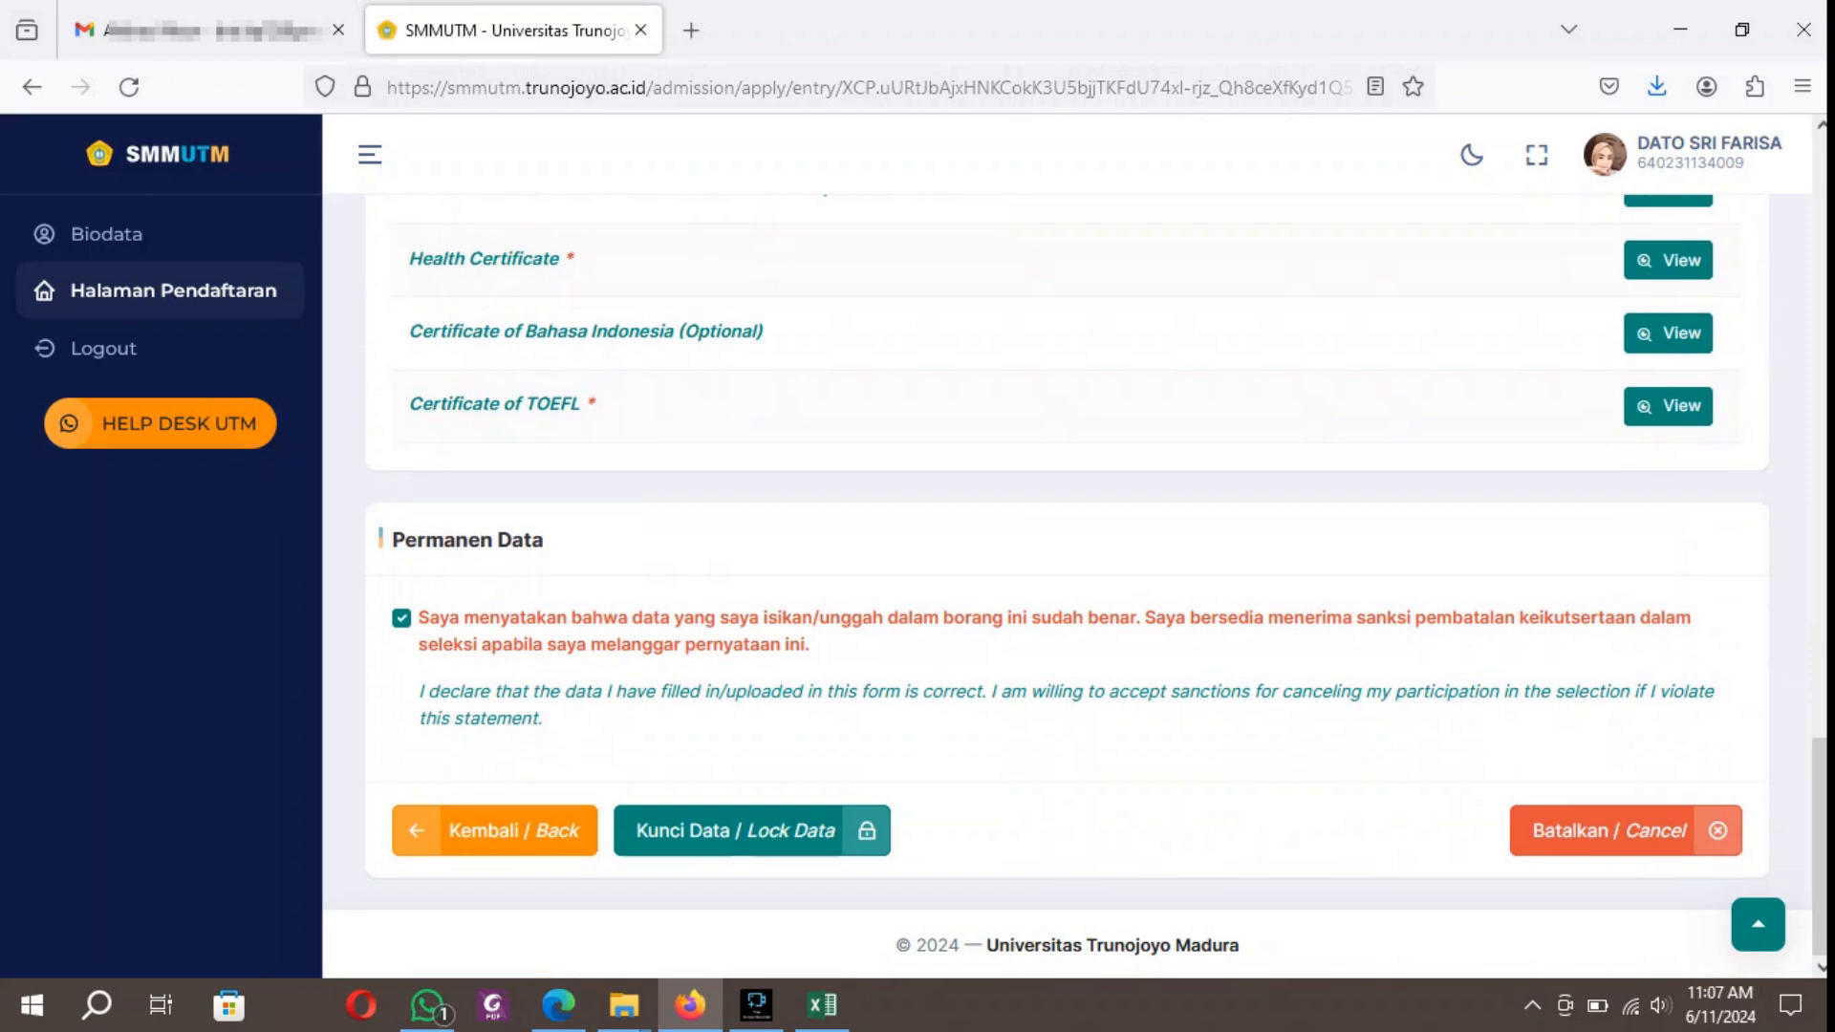
click(752, 831)
click(988, 660)
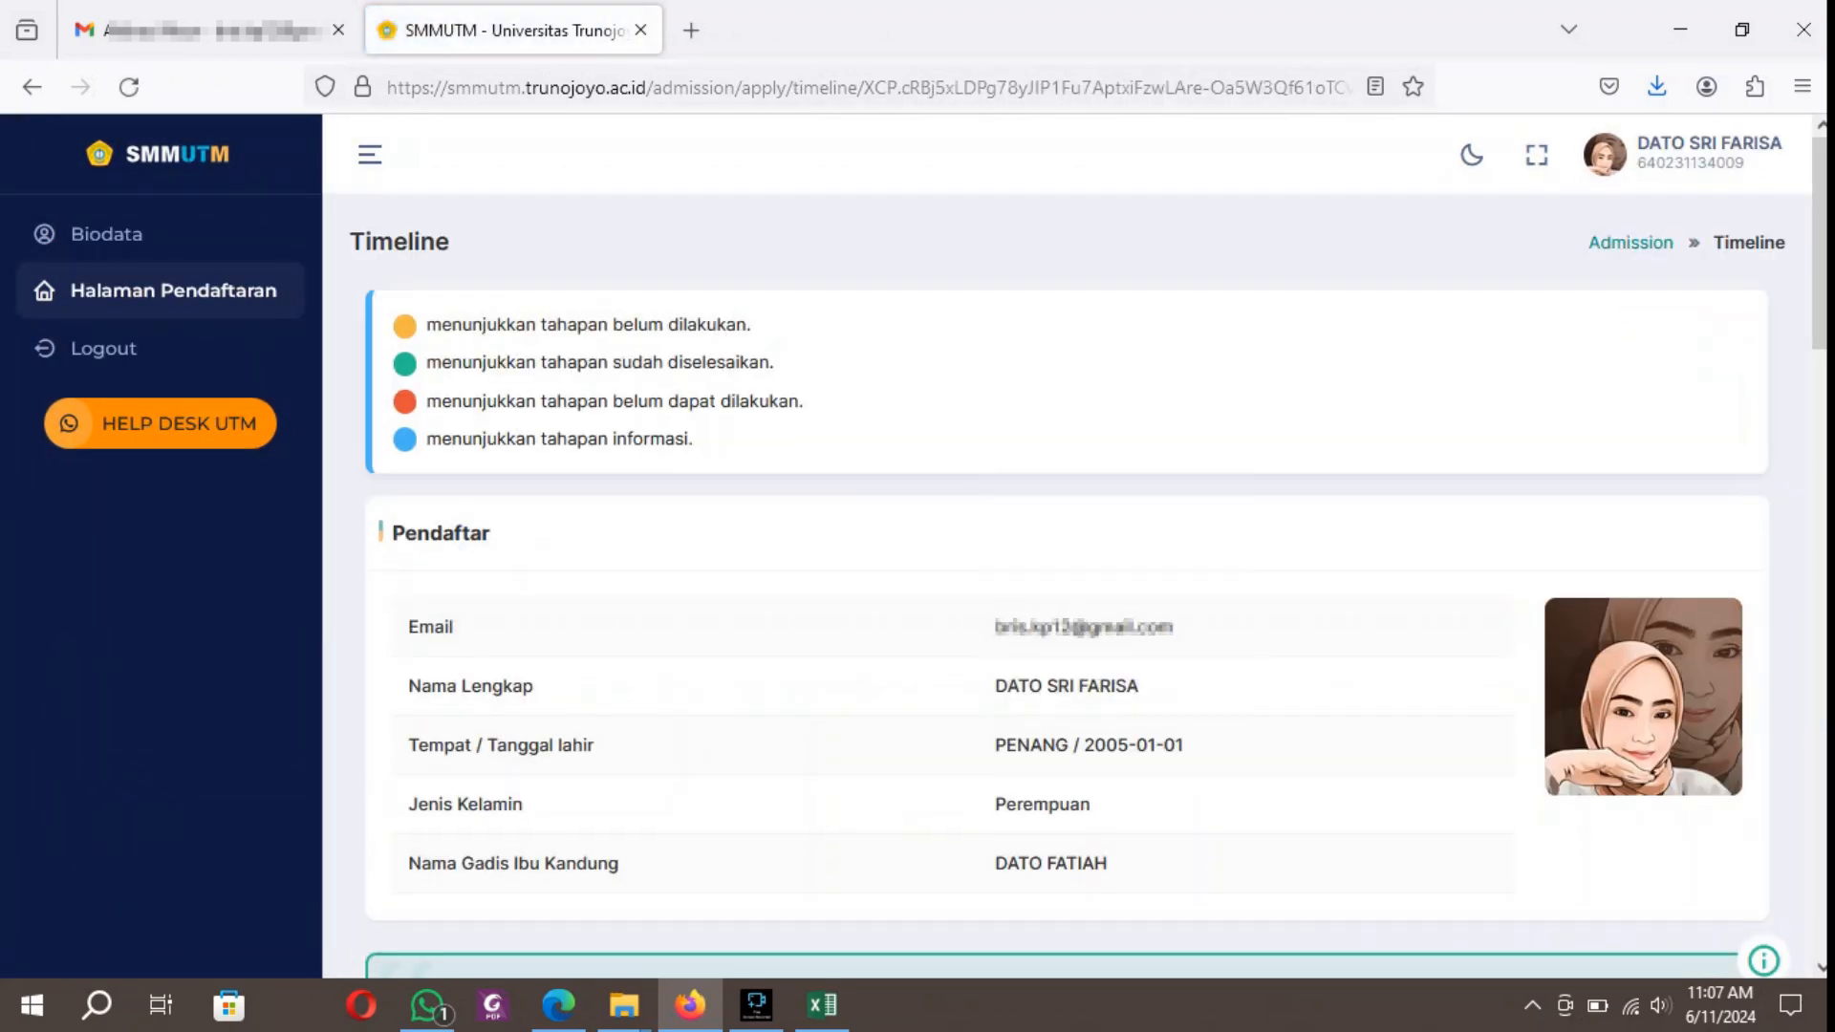
Review the timeline stages and the Buat Tagihan (Create Billing) page, and return to the timeline.
scroll(1061, 574, down, 15)
scroll(1109, 574, down, 5)
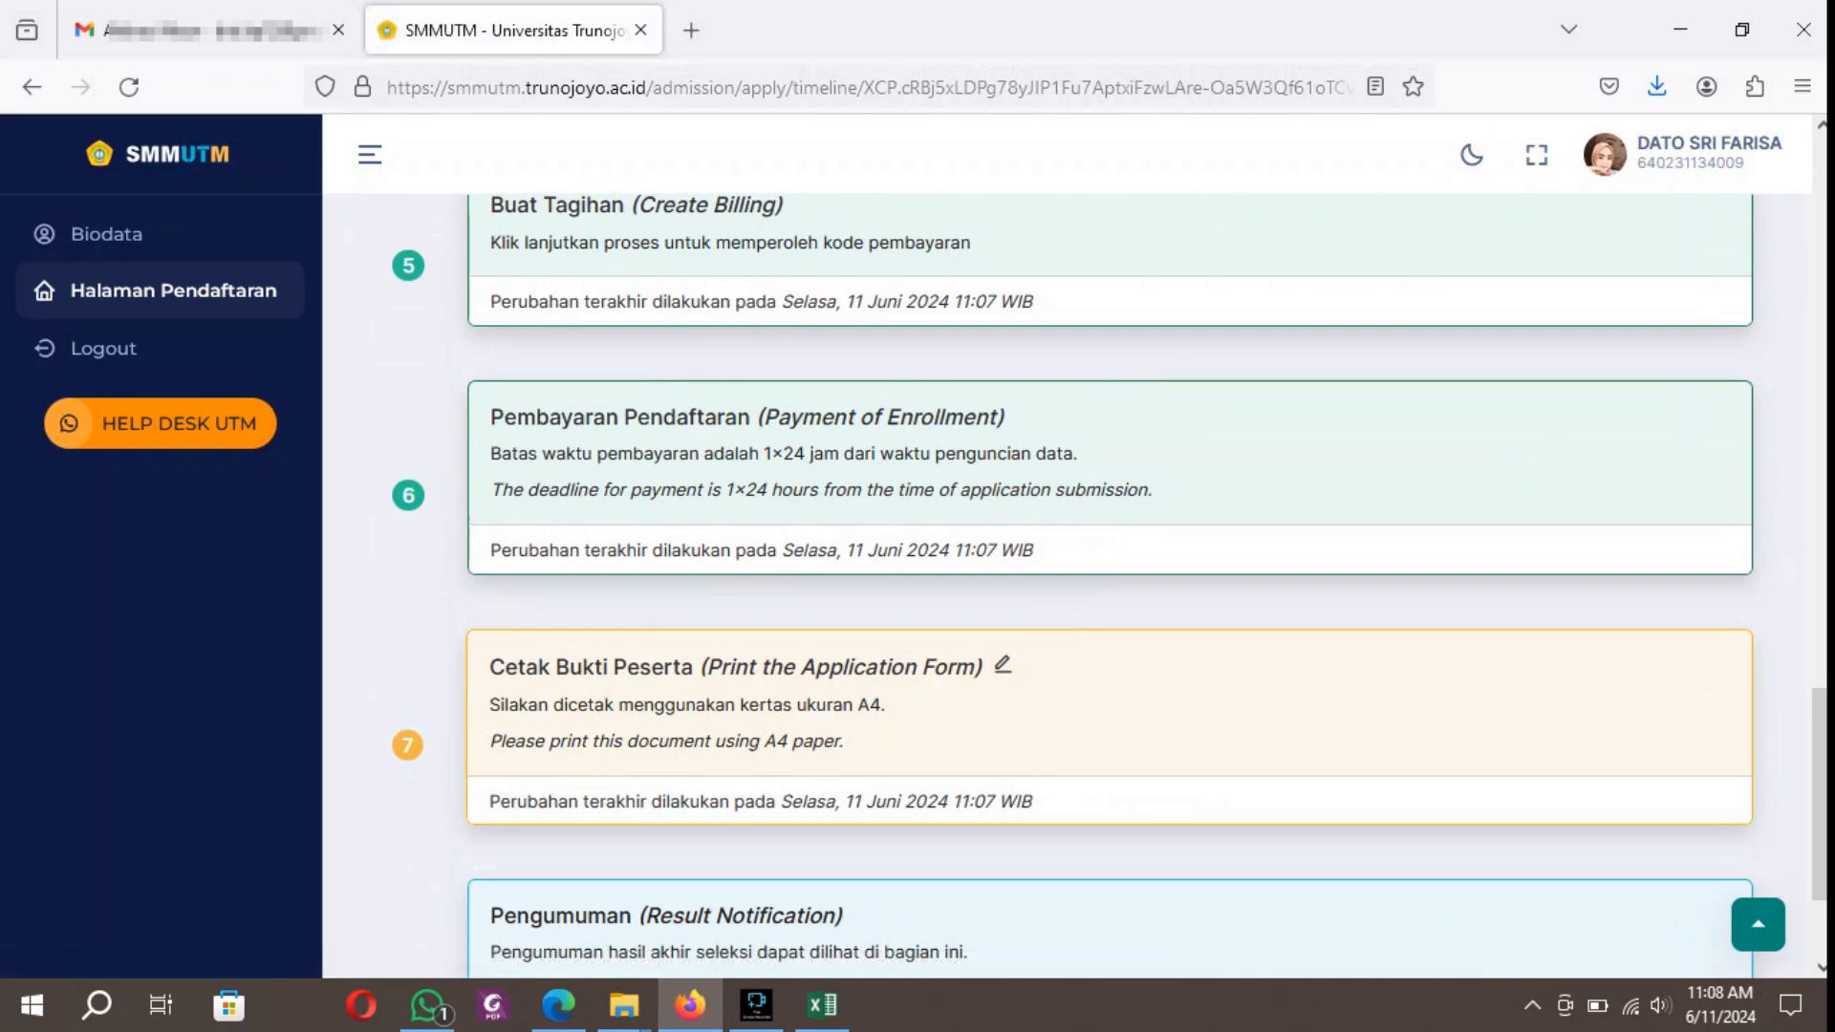
scroll(1109, 583, up, 3)
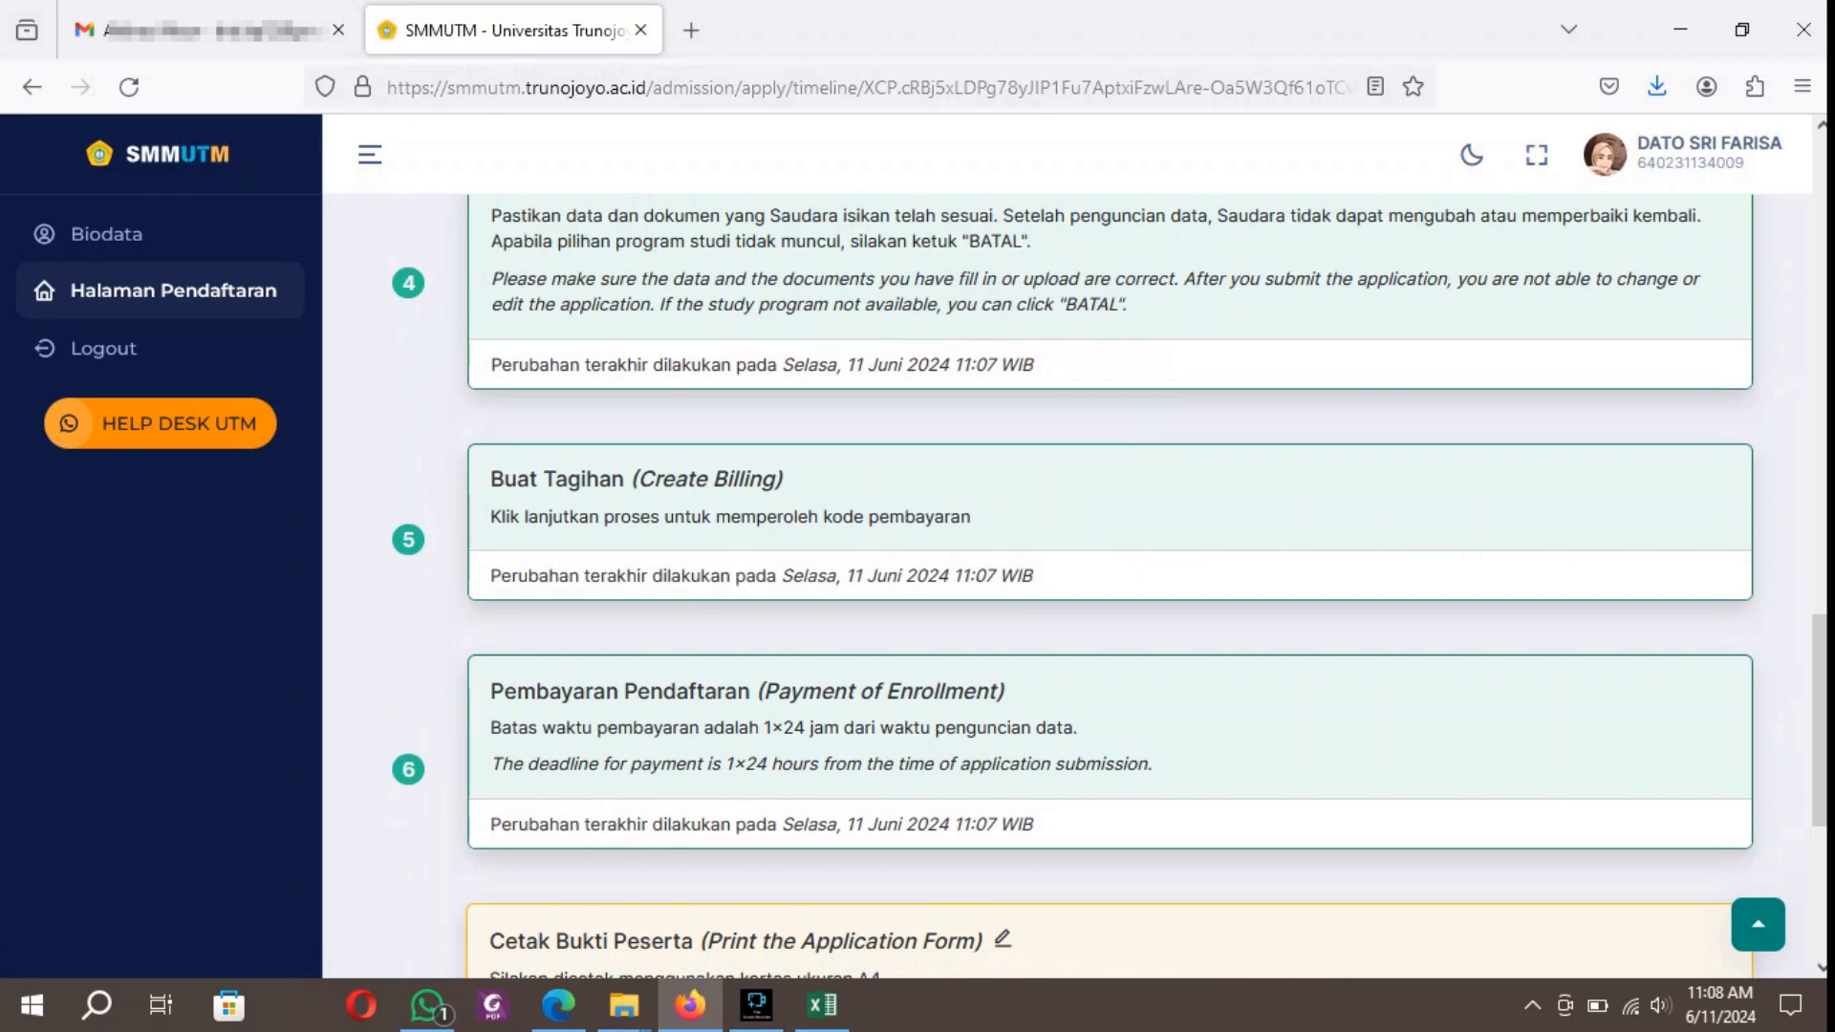
click(636, 479)
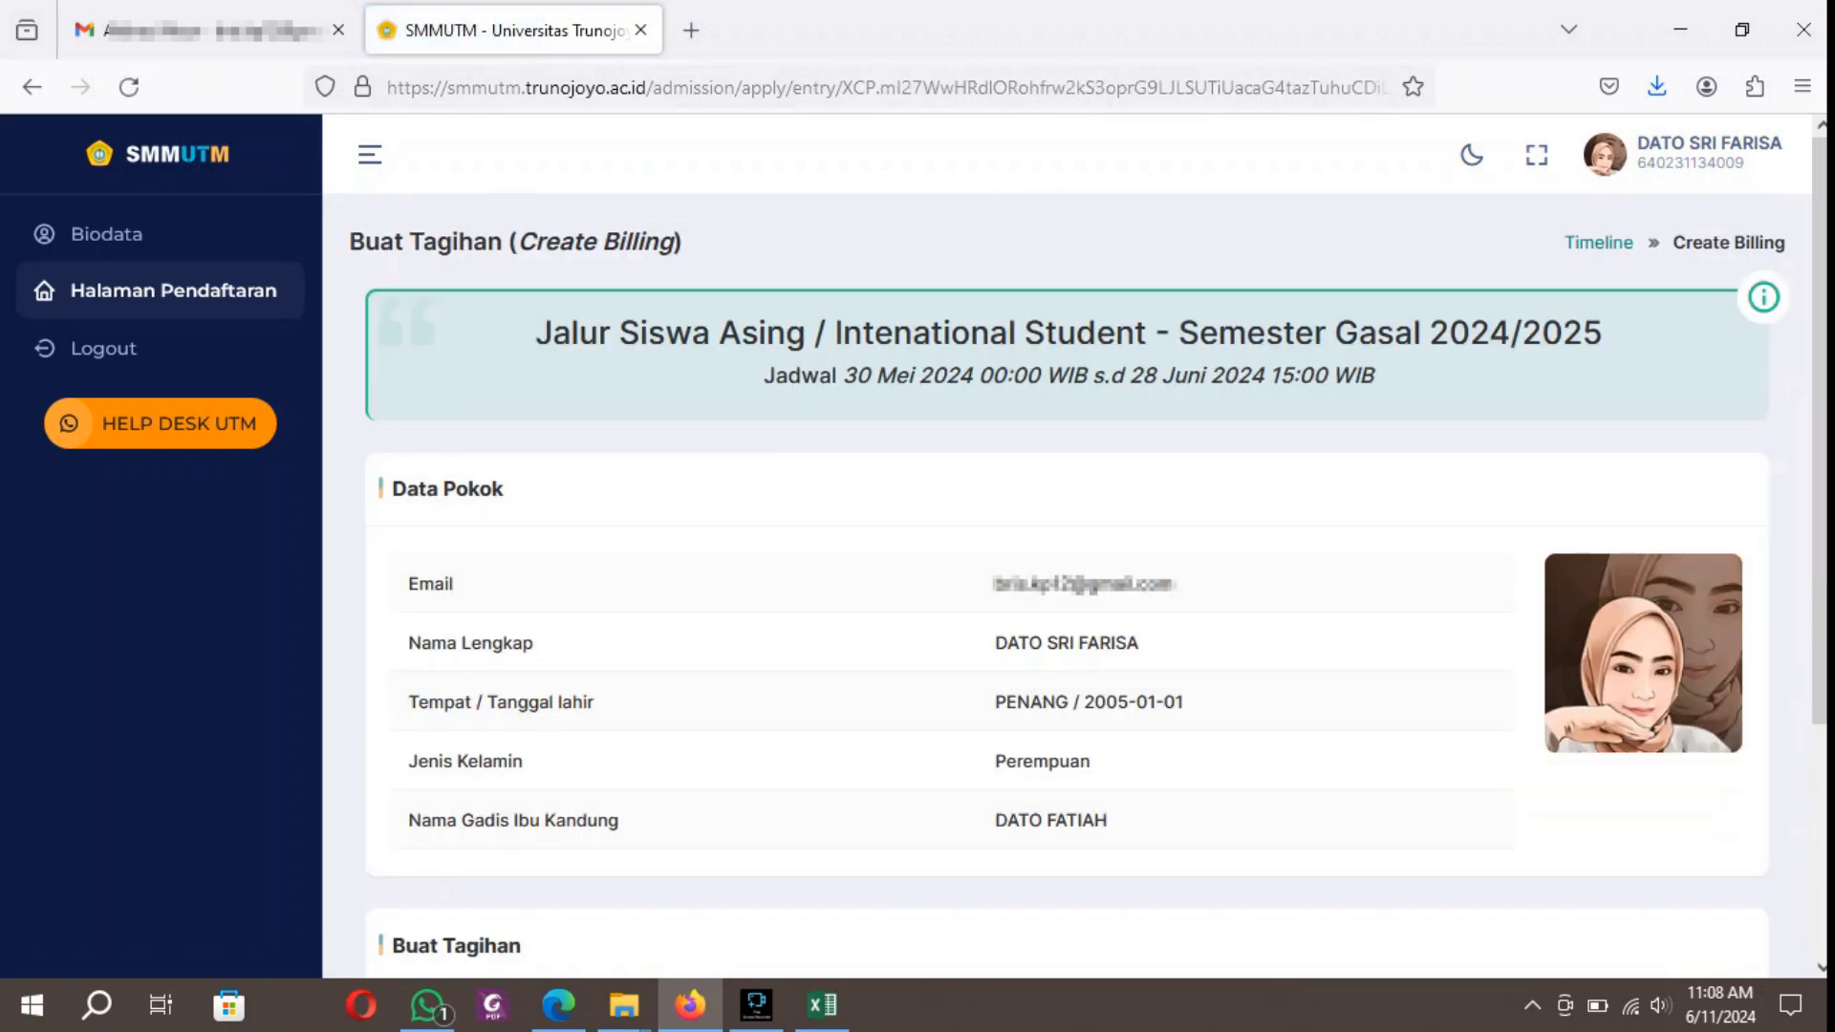
scroll(1066, 574, down, 3)
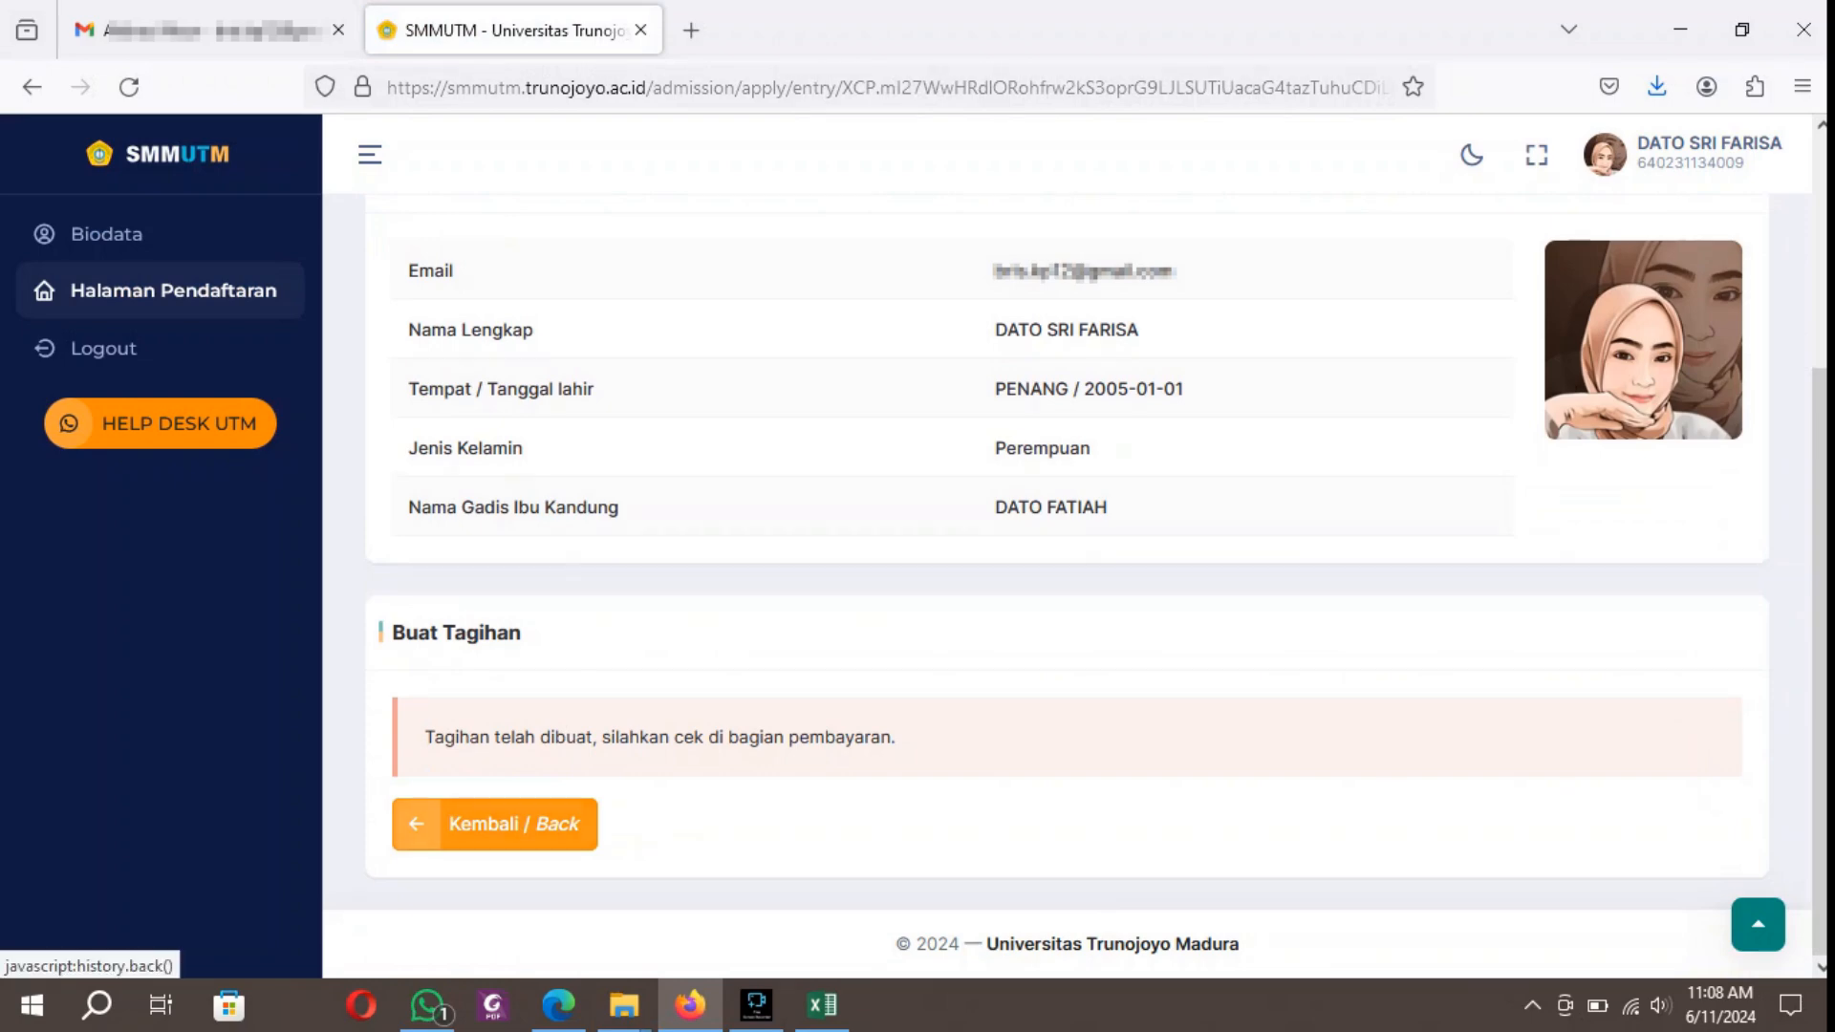
click(419, 839)
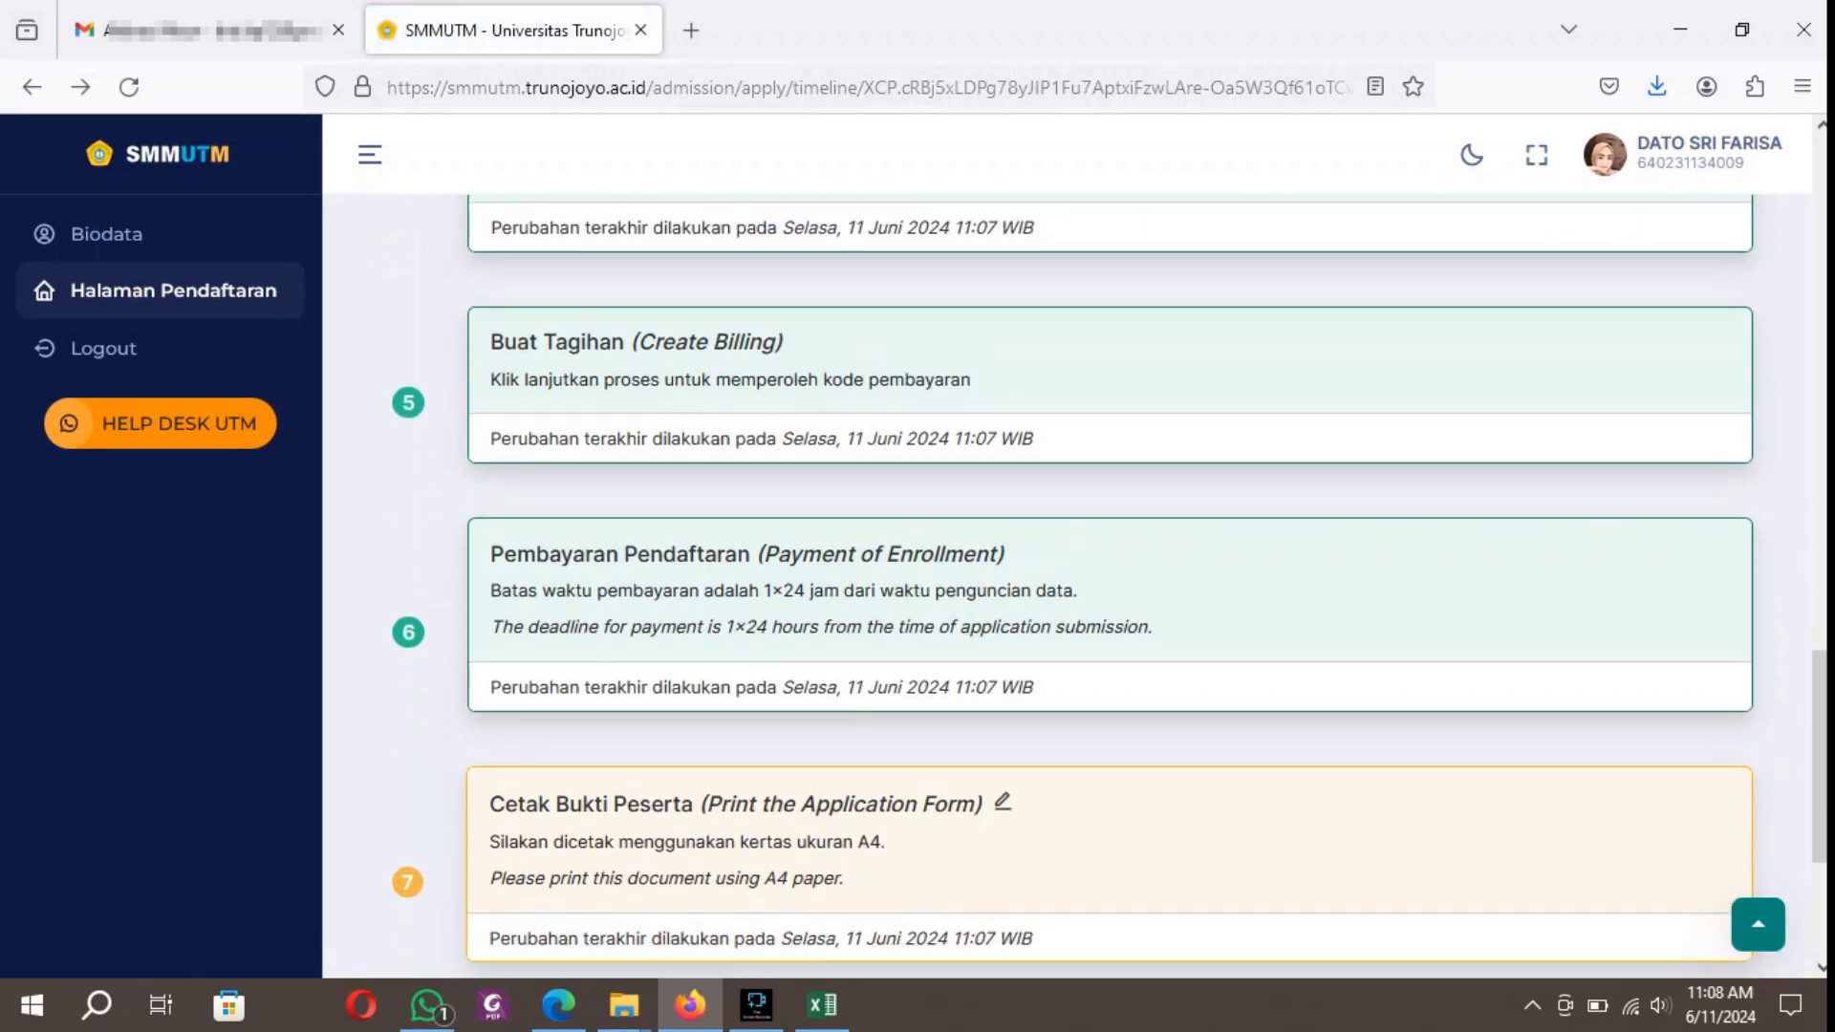
Open the Pembayaran Pendaftaran (Payment of Enrollment) stage and review its payment data, payment status and BRI information.
click(748, 555)
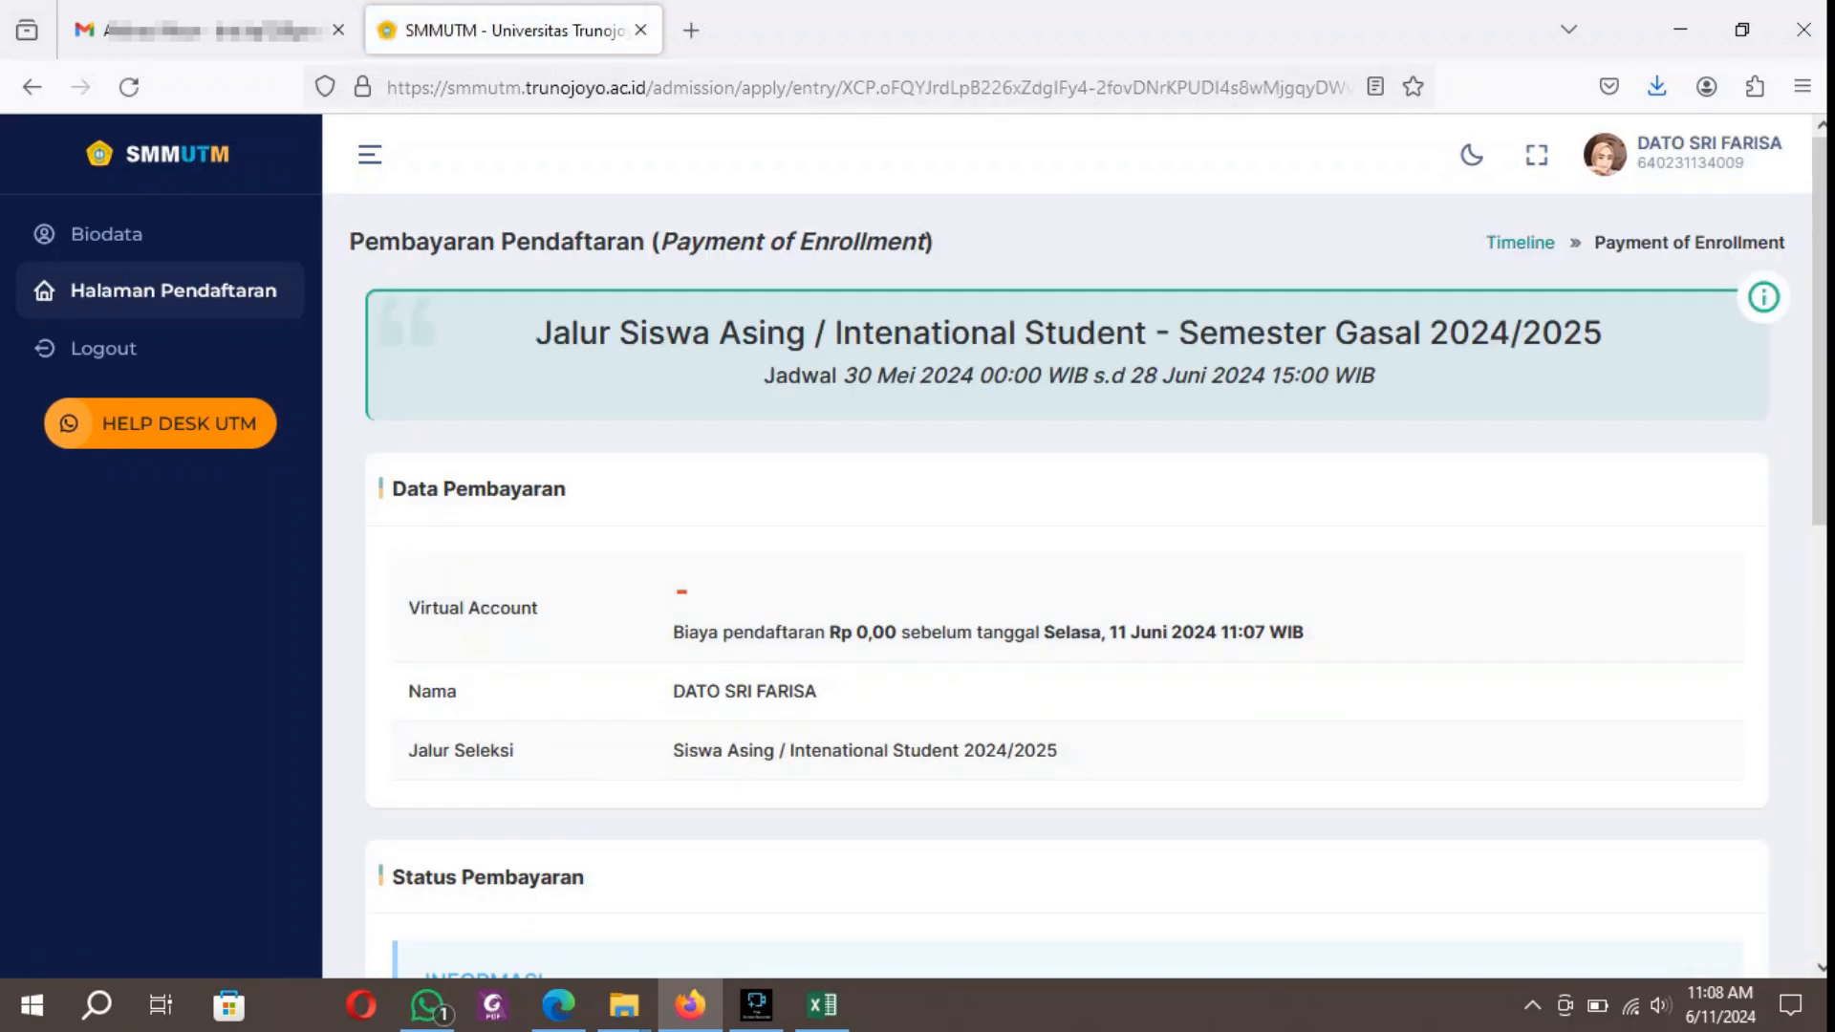
scroll(1067, 574, down, 3)
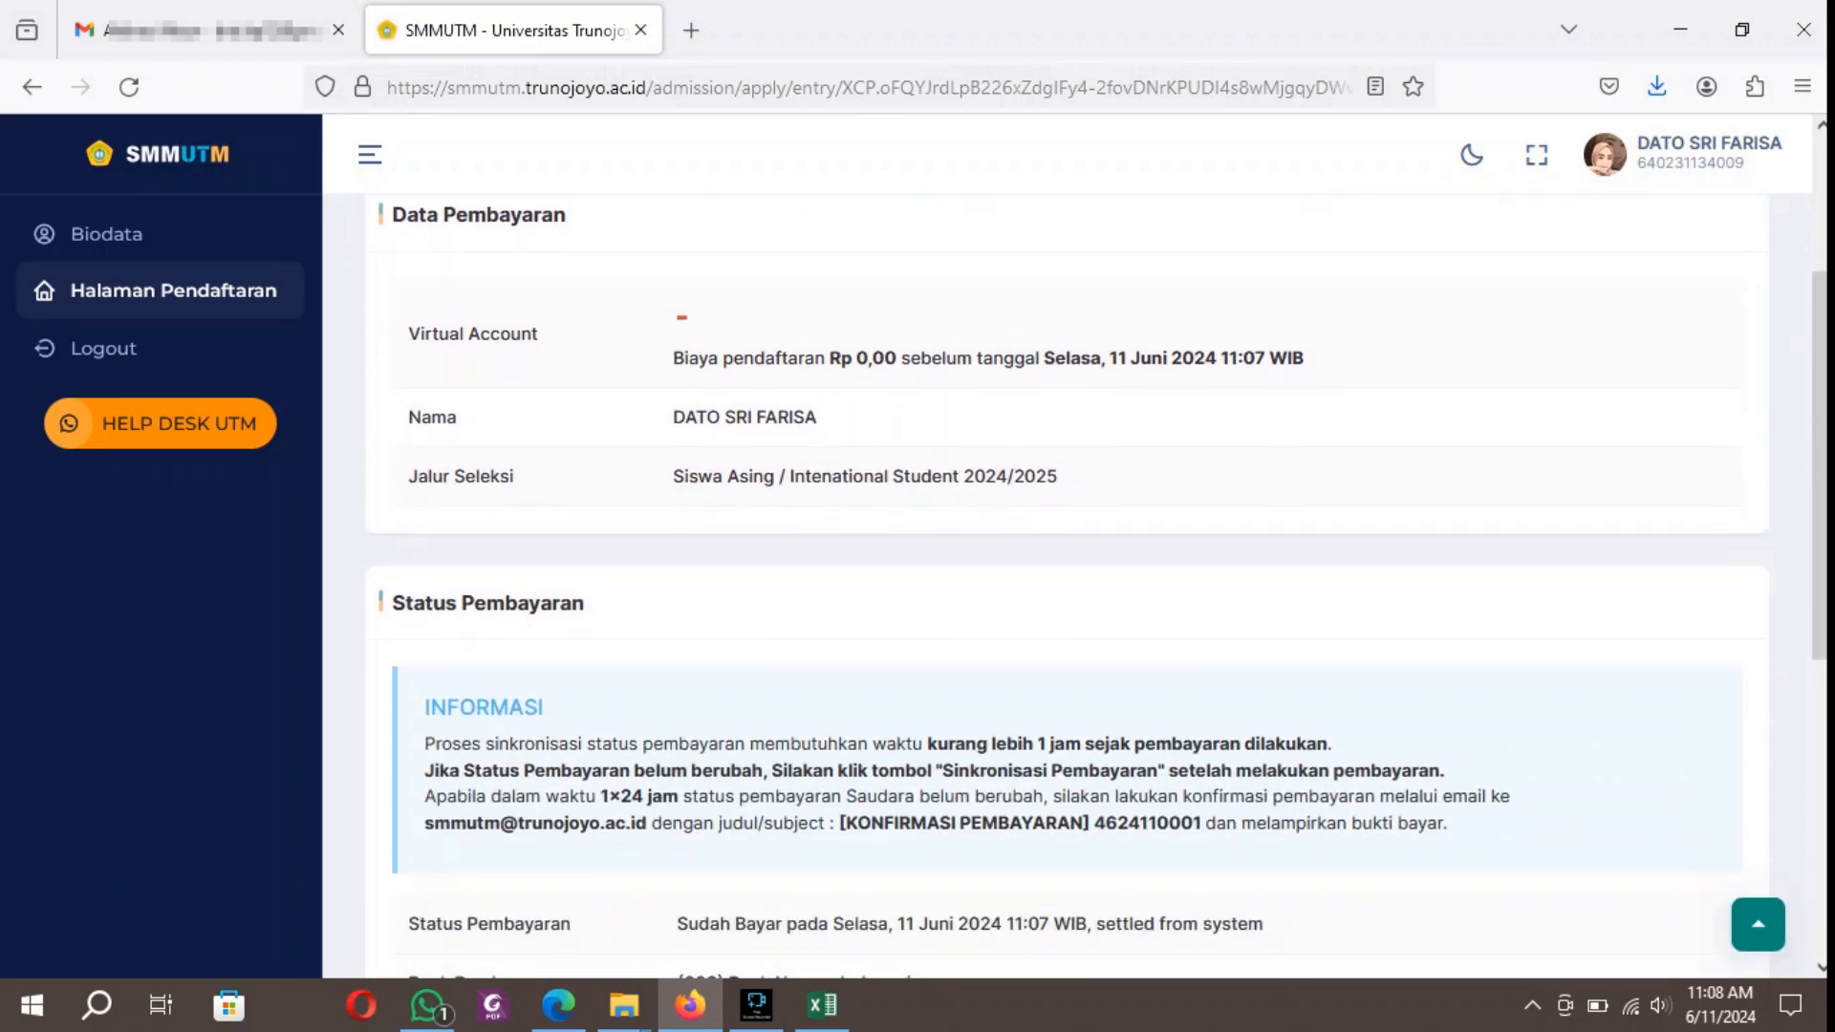
scroll(1067, 574, down, 3)
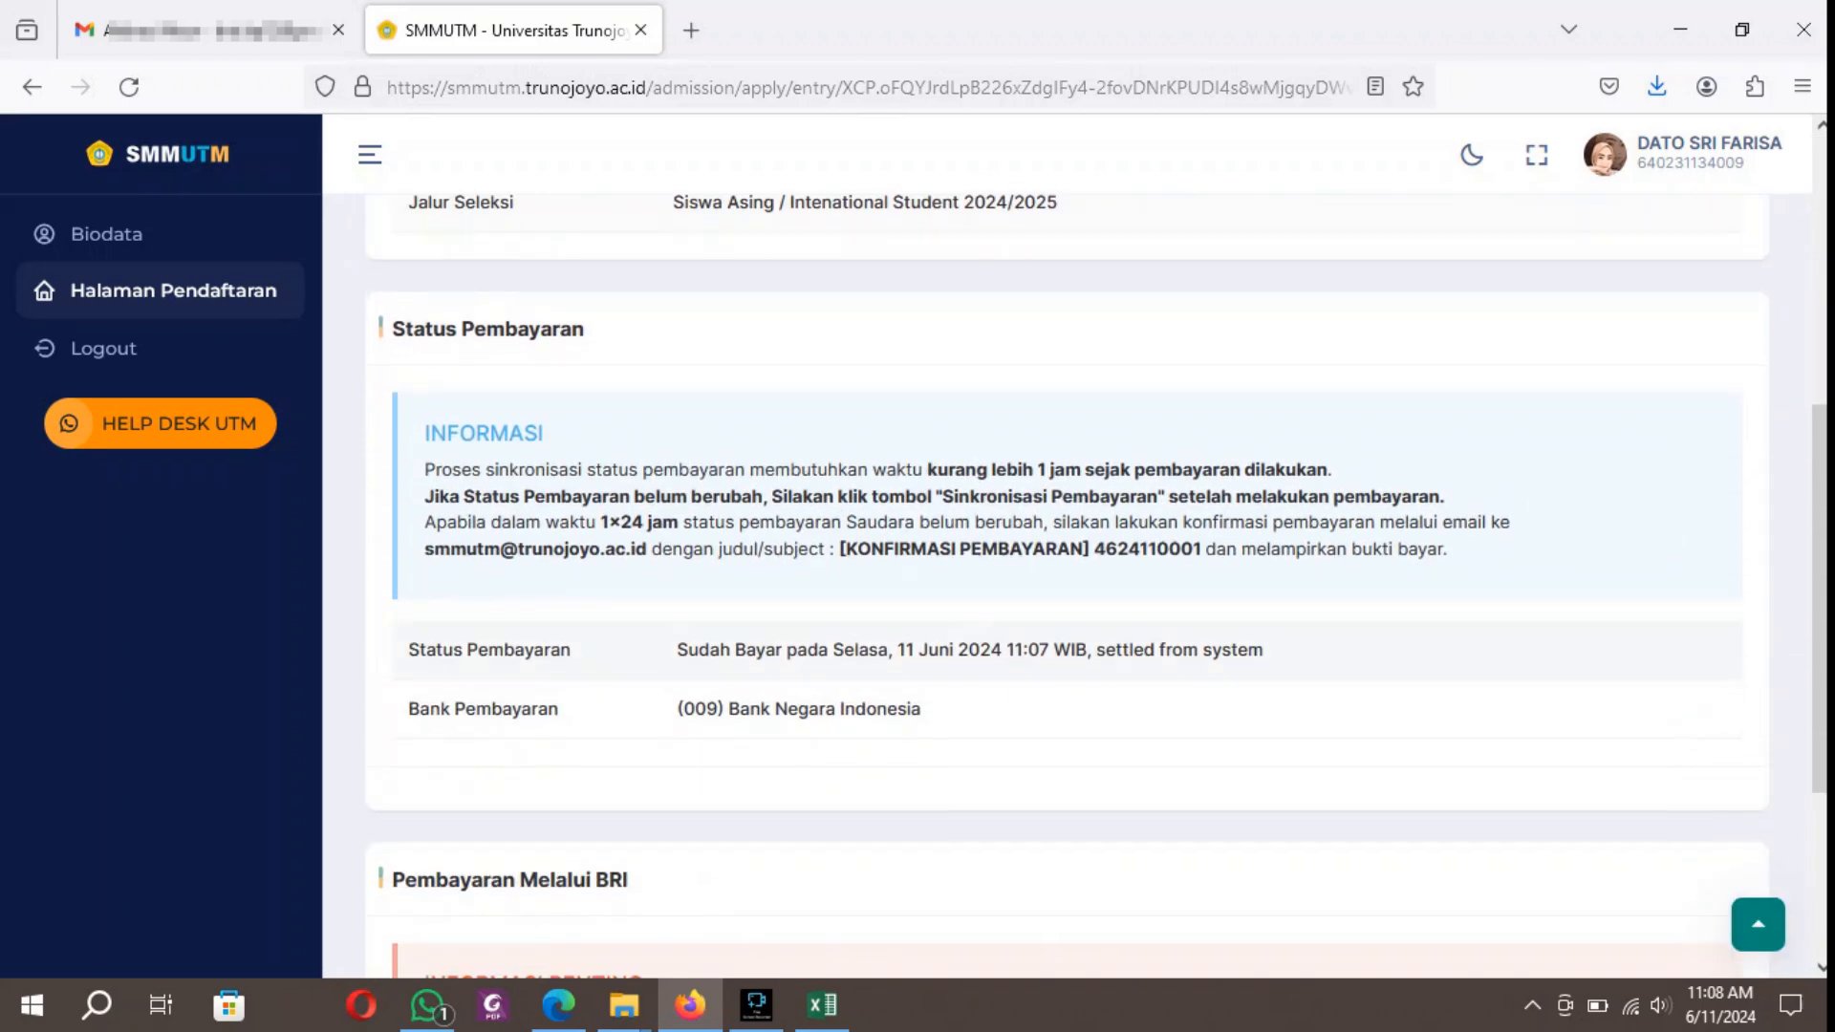
scroll(1067, 574, down, 3)
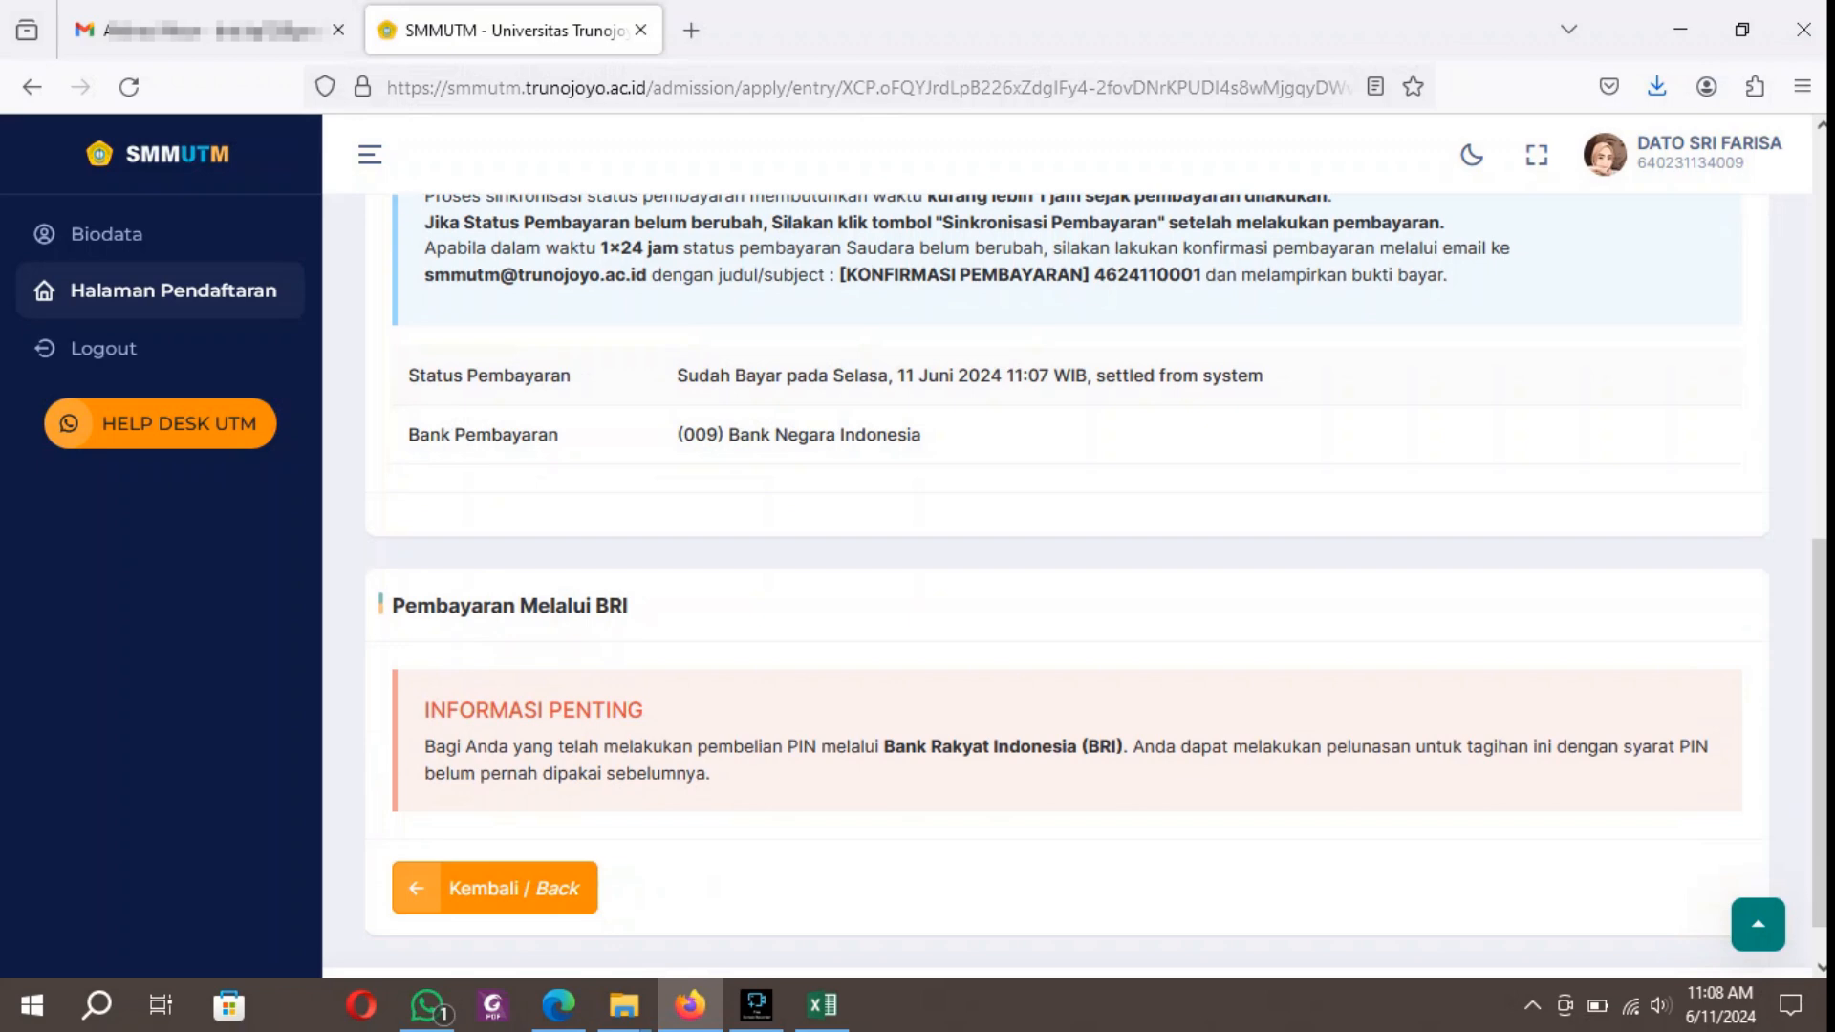
Recheck the payment status and the BRI payment information, and return to the timeline.
scroll(1067, 574, up, 3)
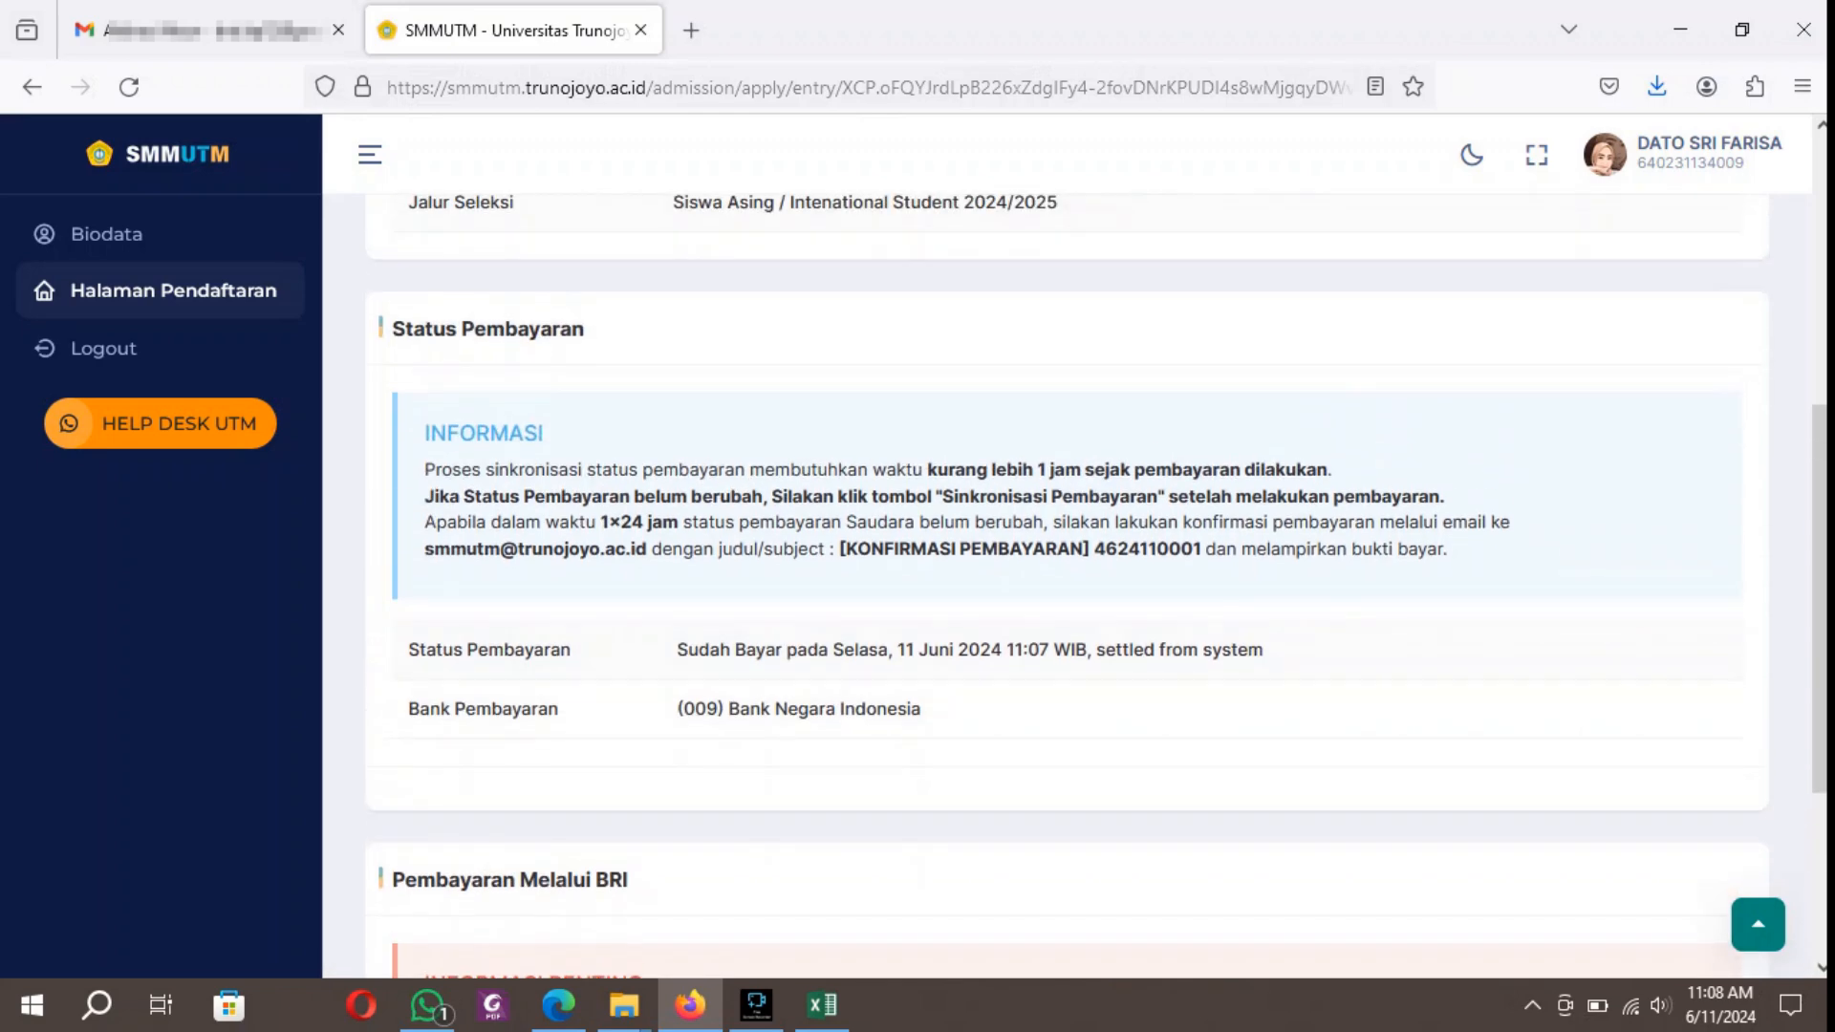
scroll(1067, 573, down, 3)
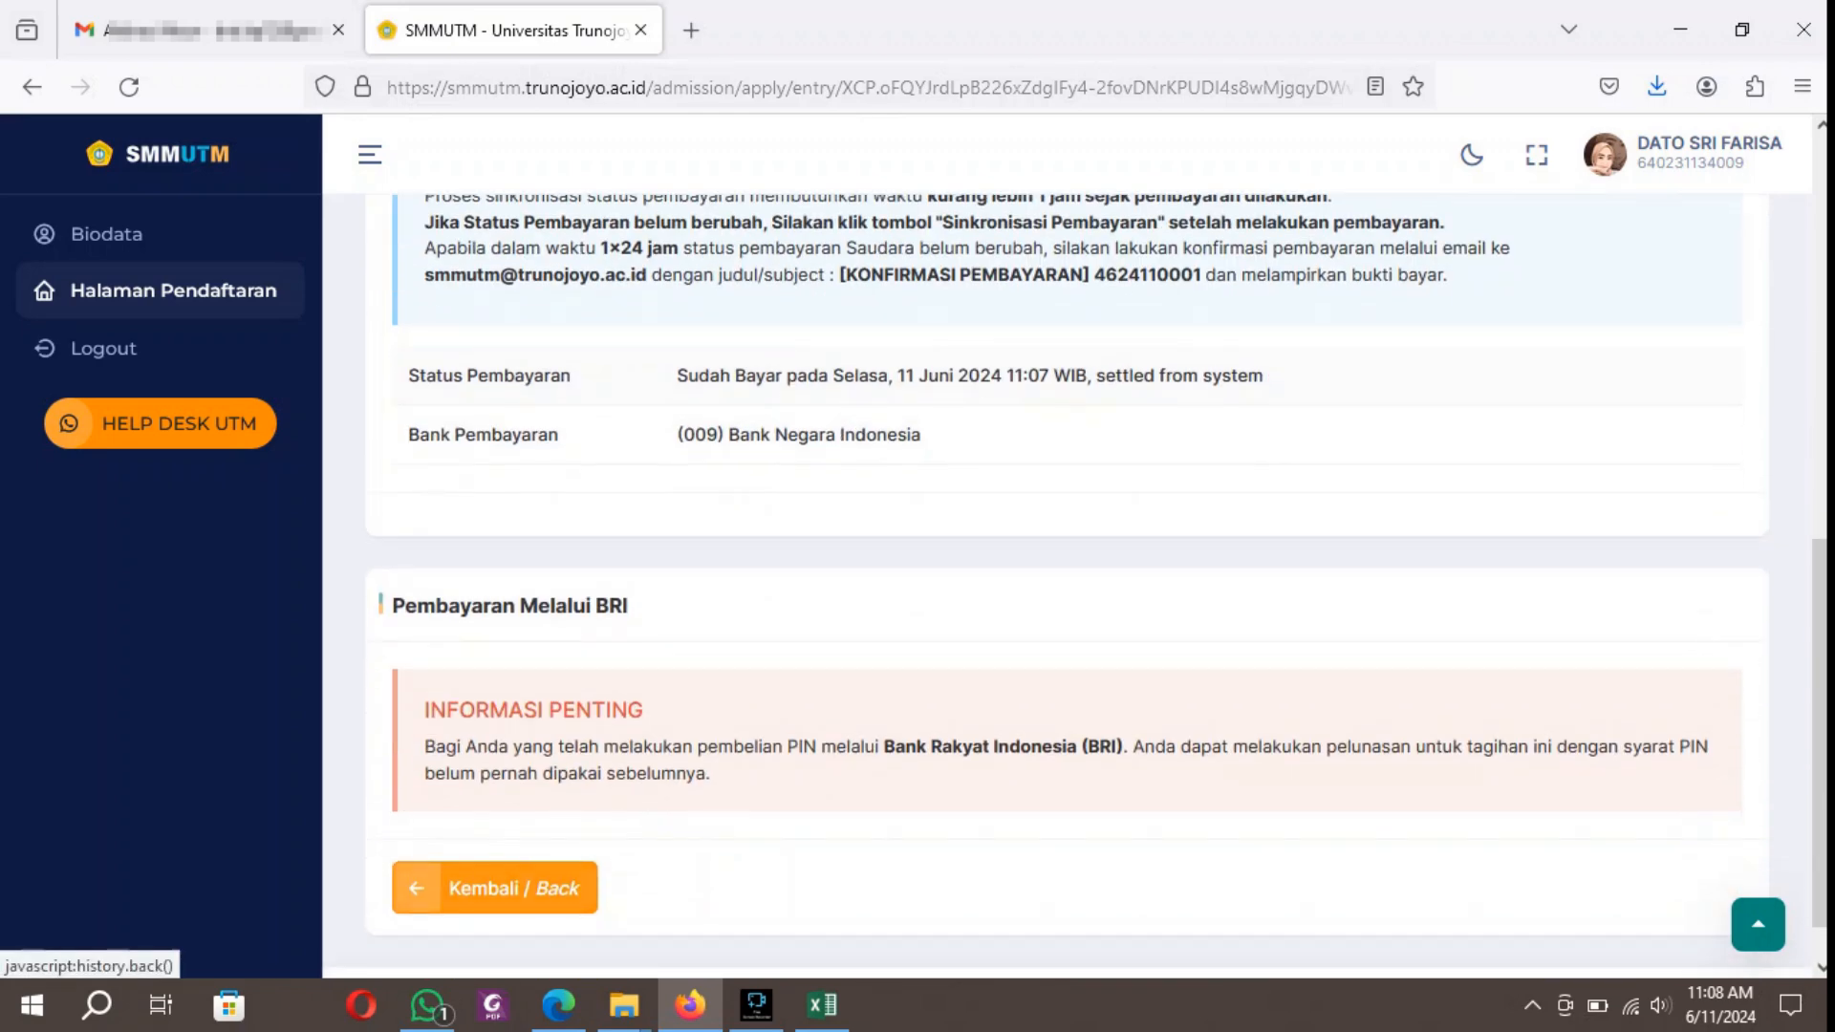
click(588, 887)
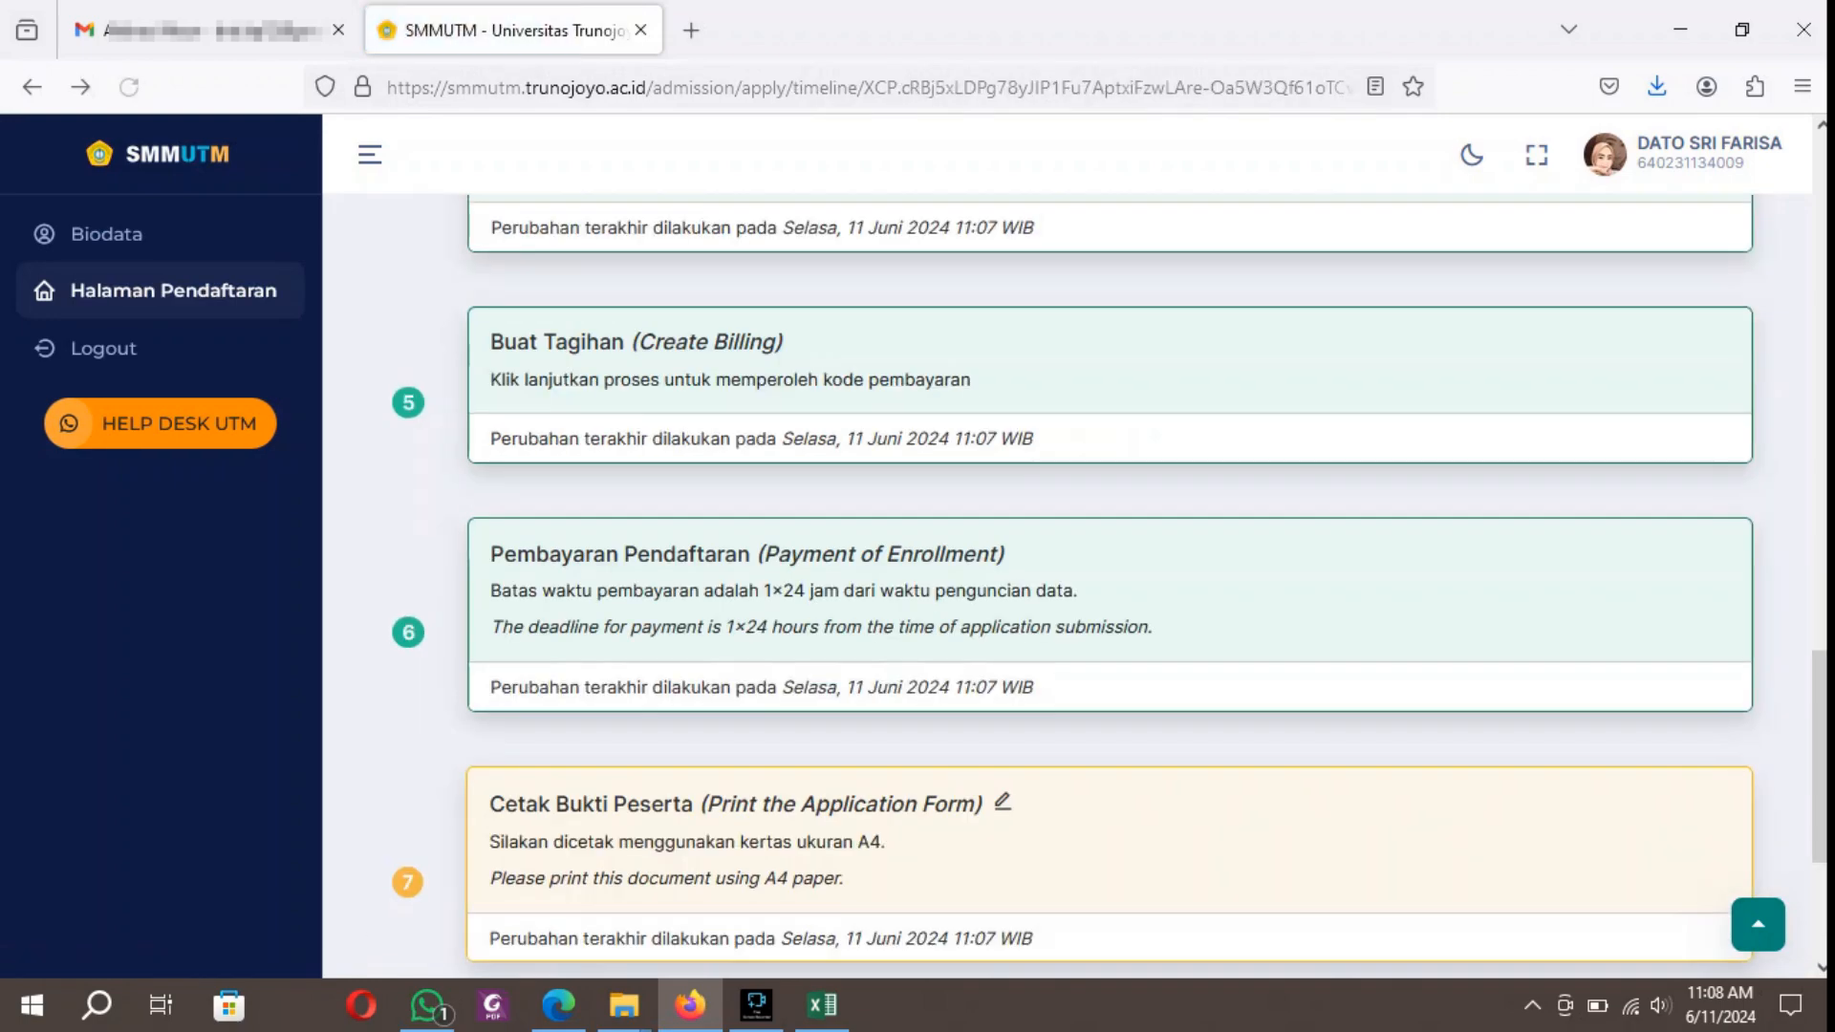
Open the Cetak Bukti Peserta (Print the Application Form) stage and review the applicant's registration proof.
scroll(588, 887, down, 3)
click(1002, 528)
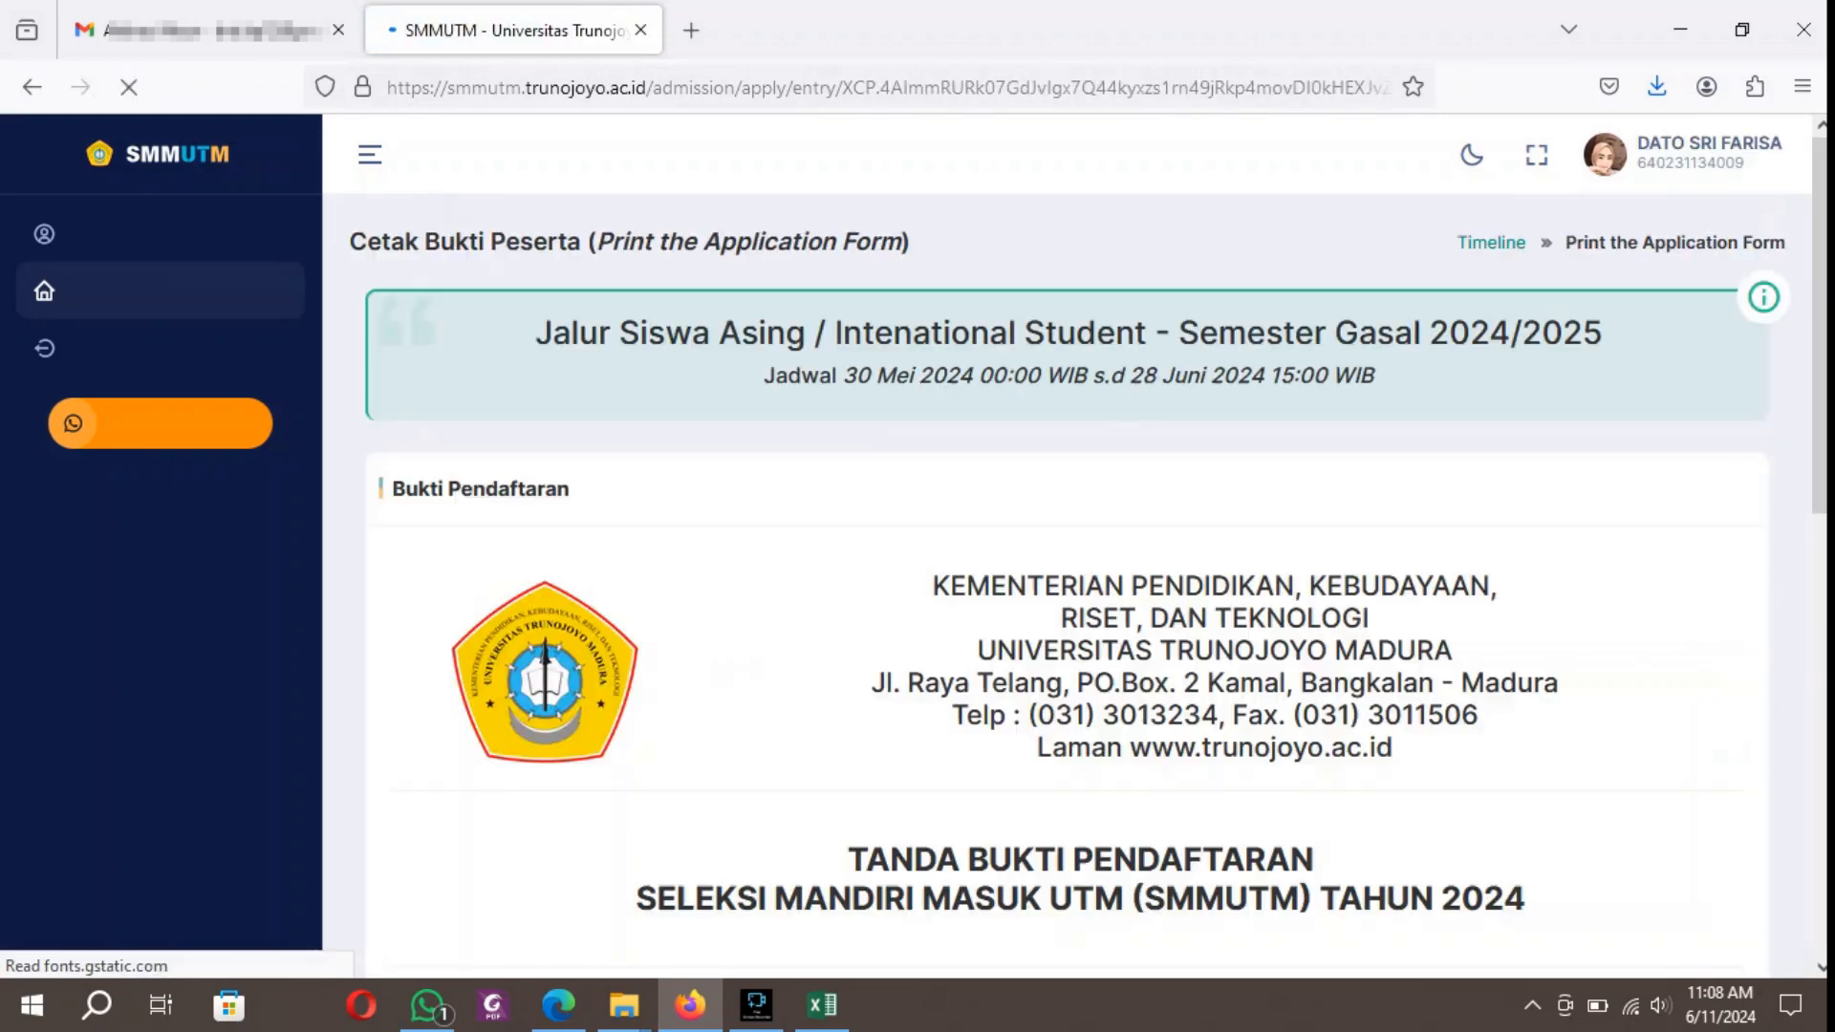
scroll(1001, 527, down, 5)
scroll(1067, 536, down, 7)
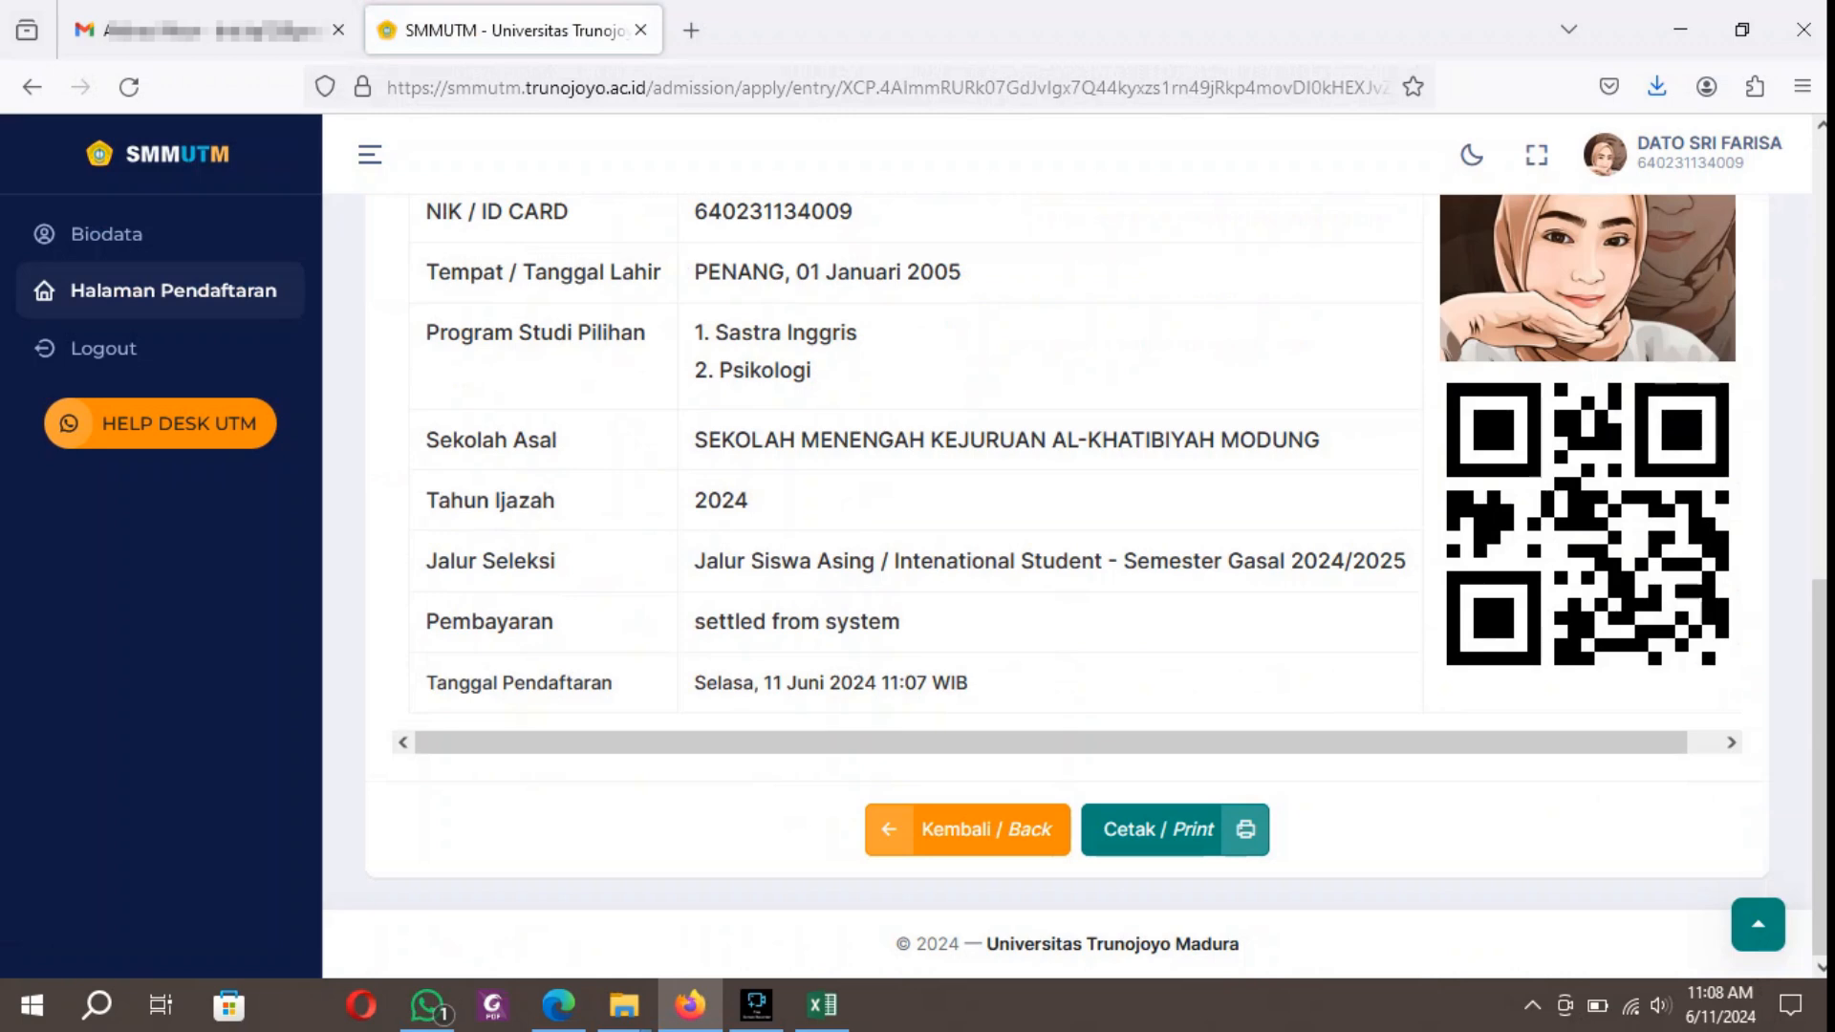
Preview the registration proof for printing on A4, cancel the print and close its window, and return to the timeline.
click(1176, 823)
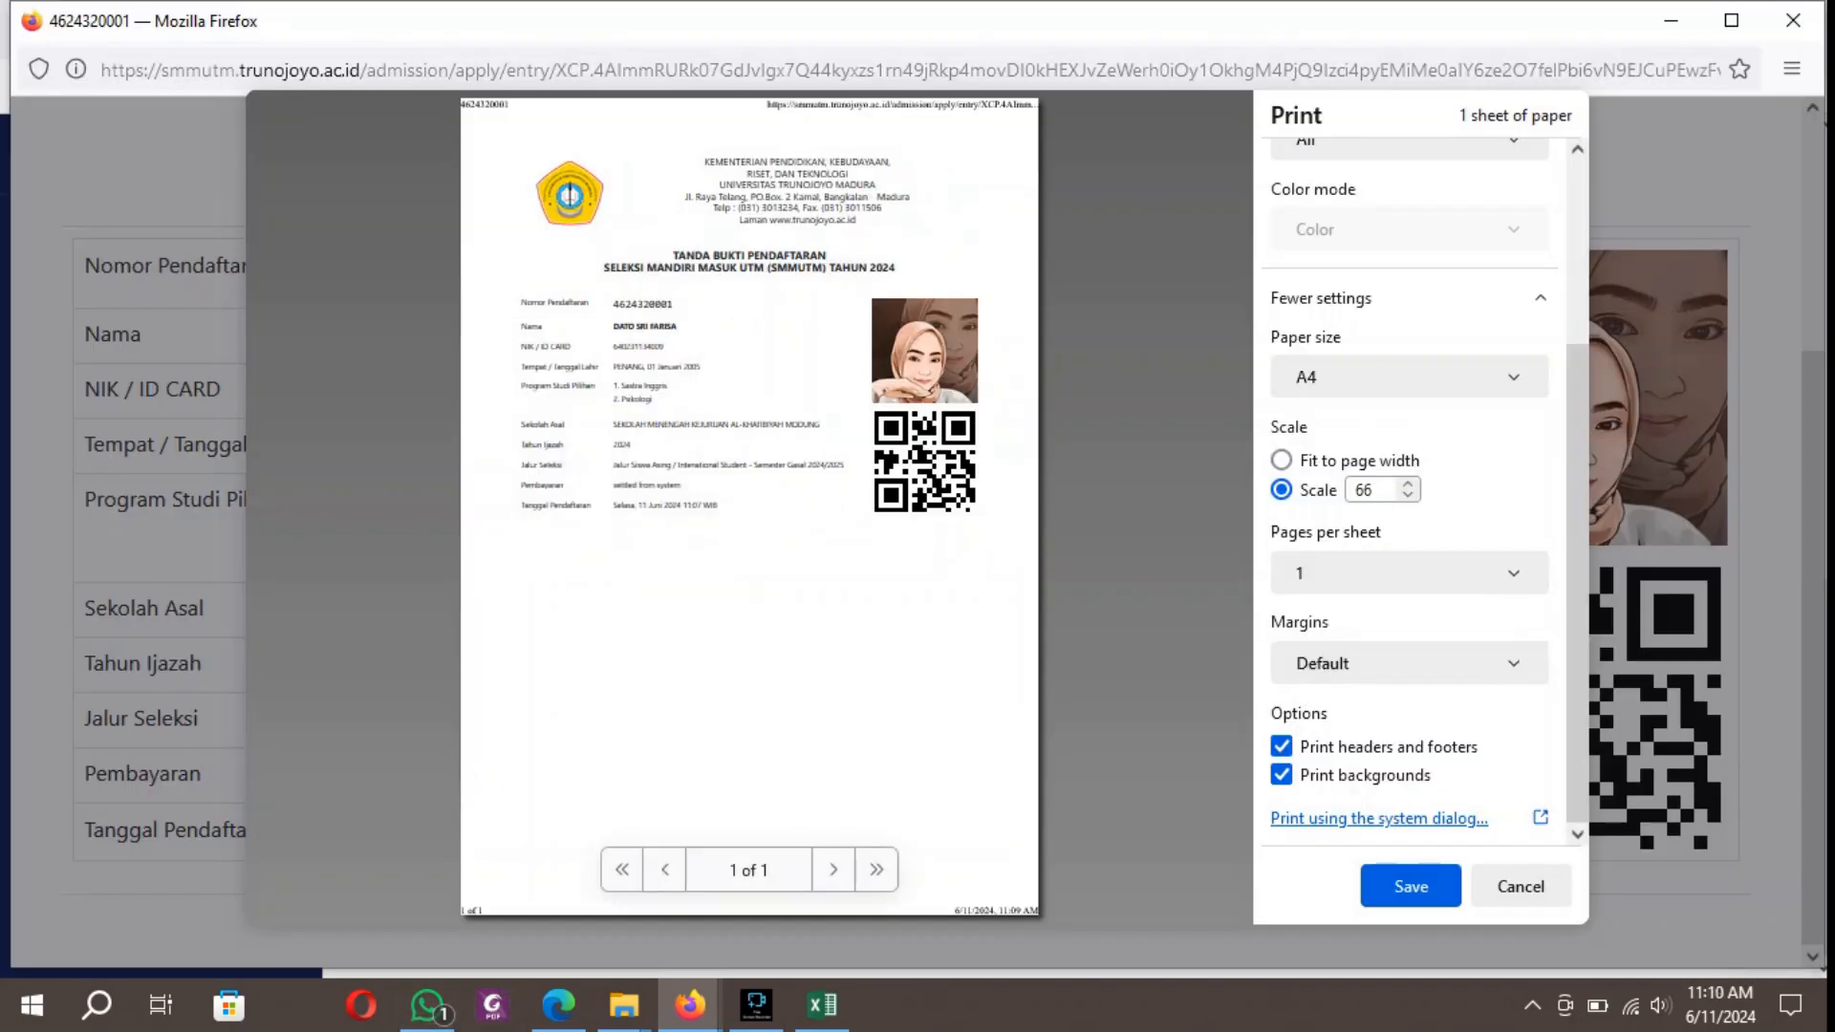
click(1520, 886)
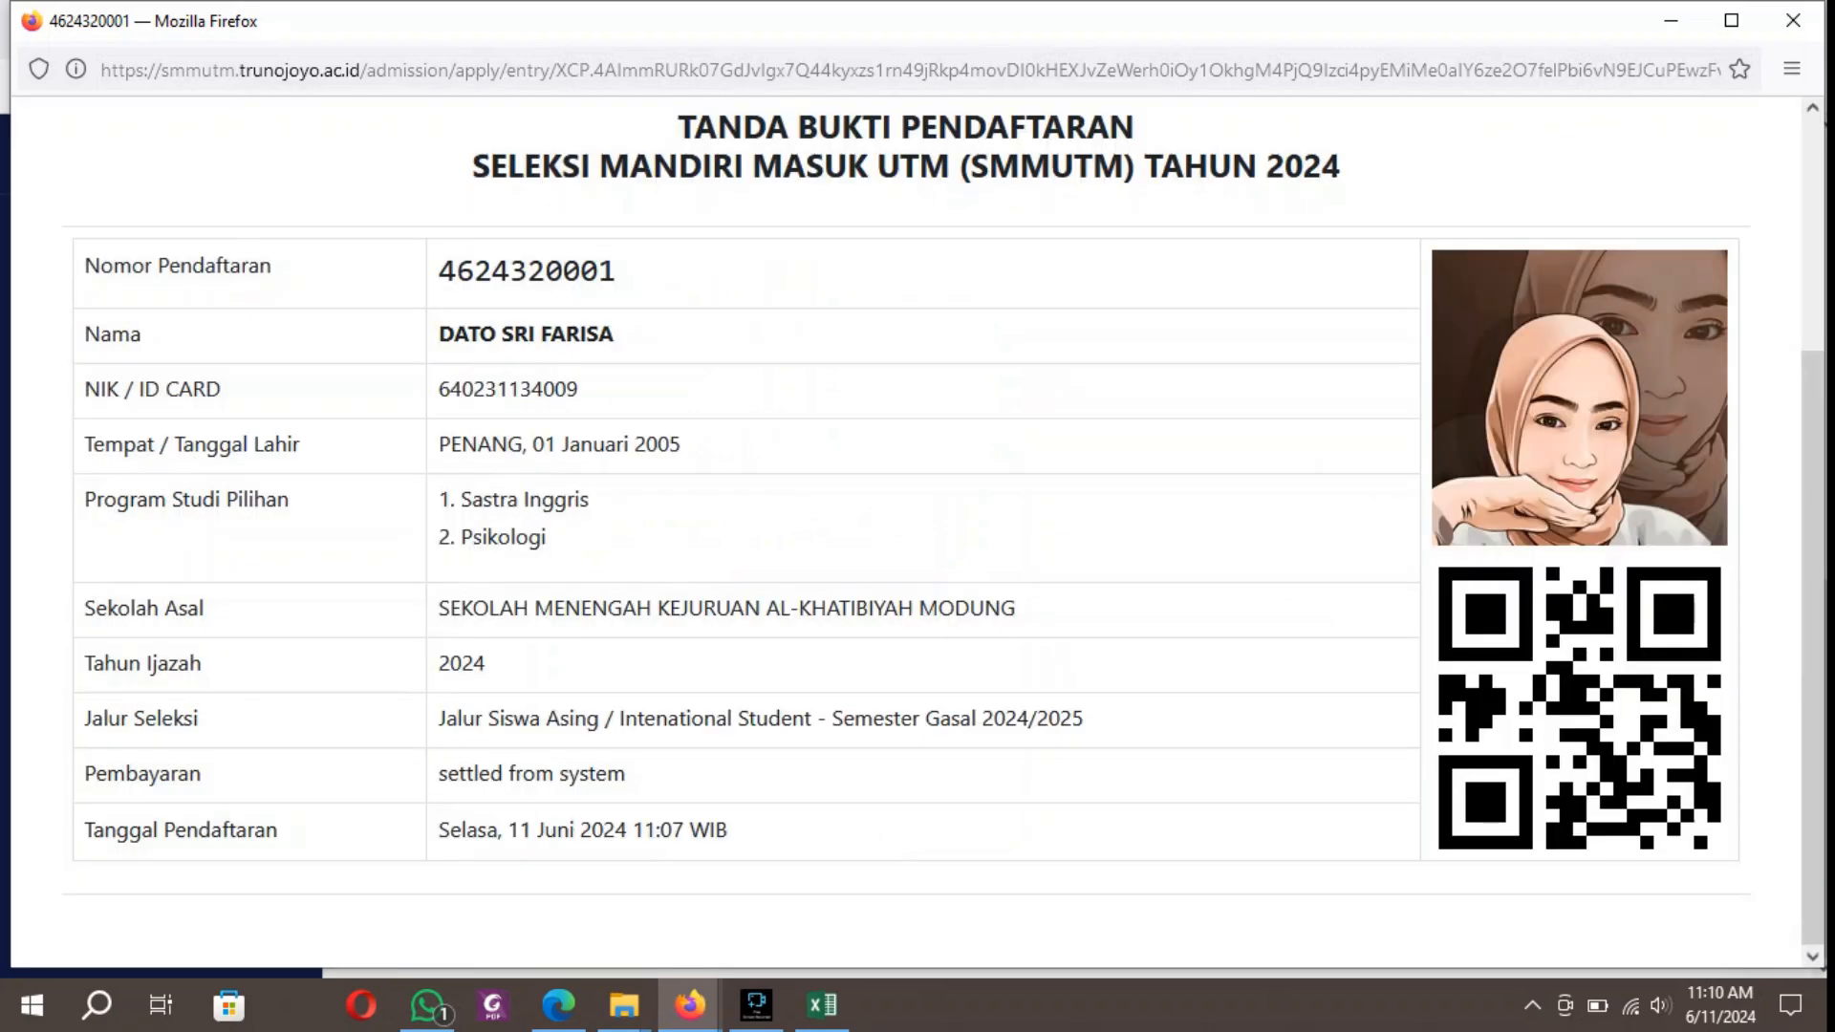
click(1793, 20)
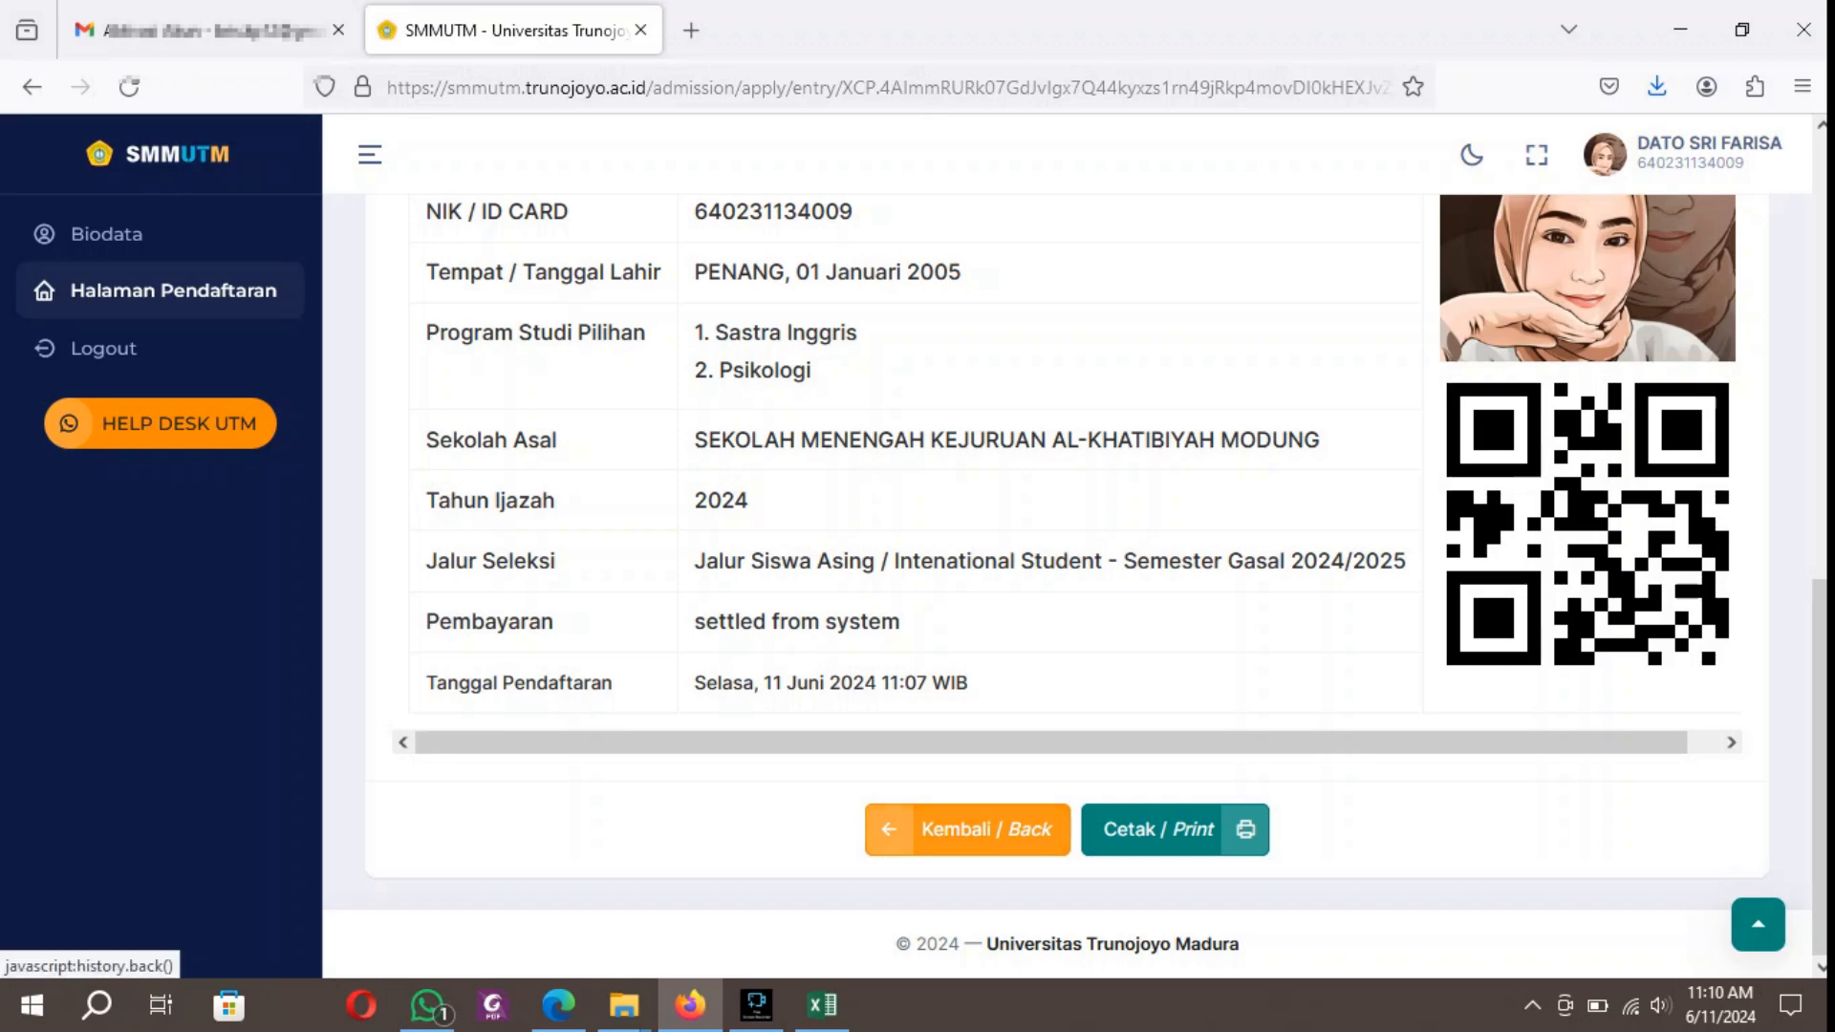
click(967, 829)
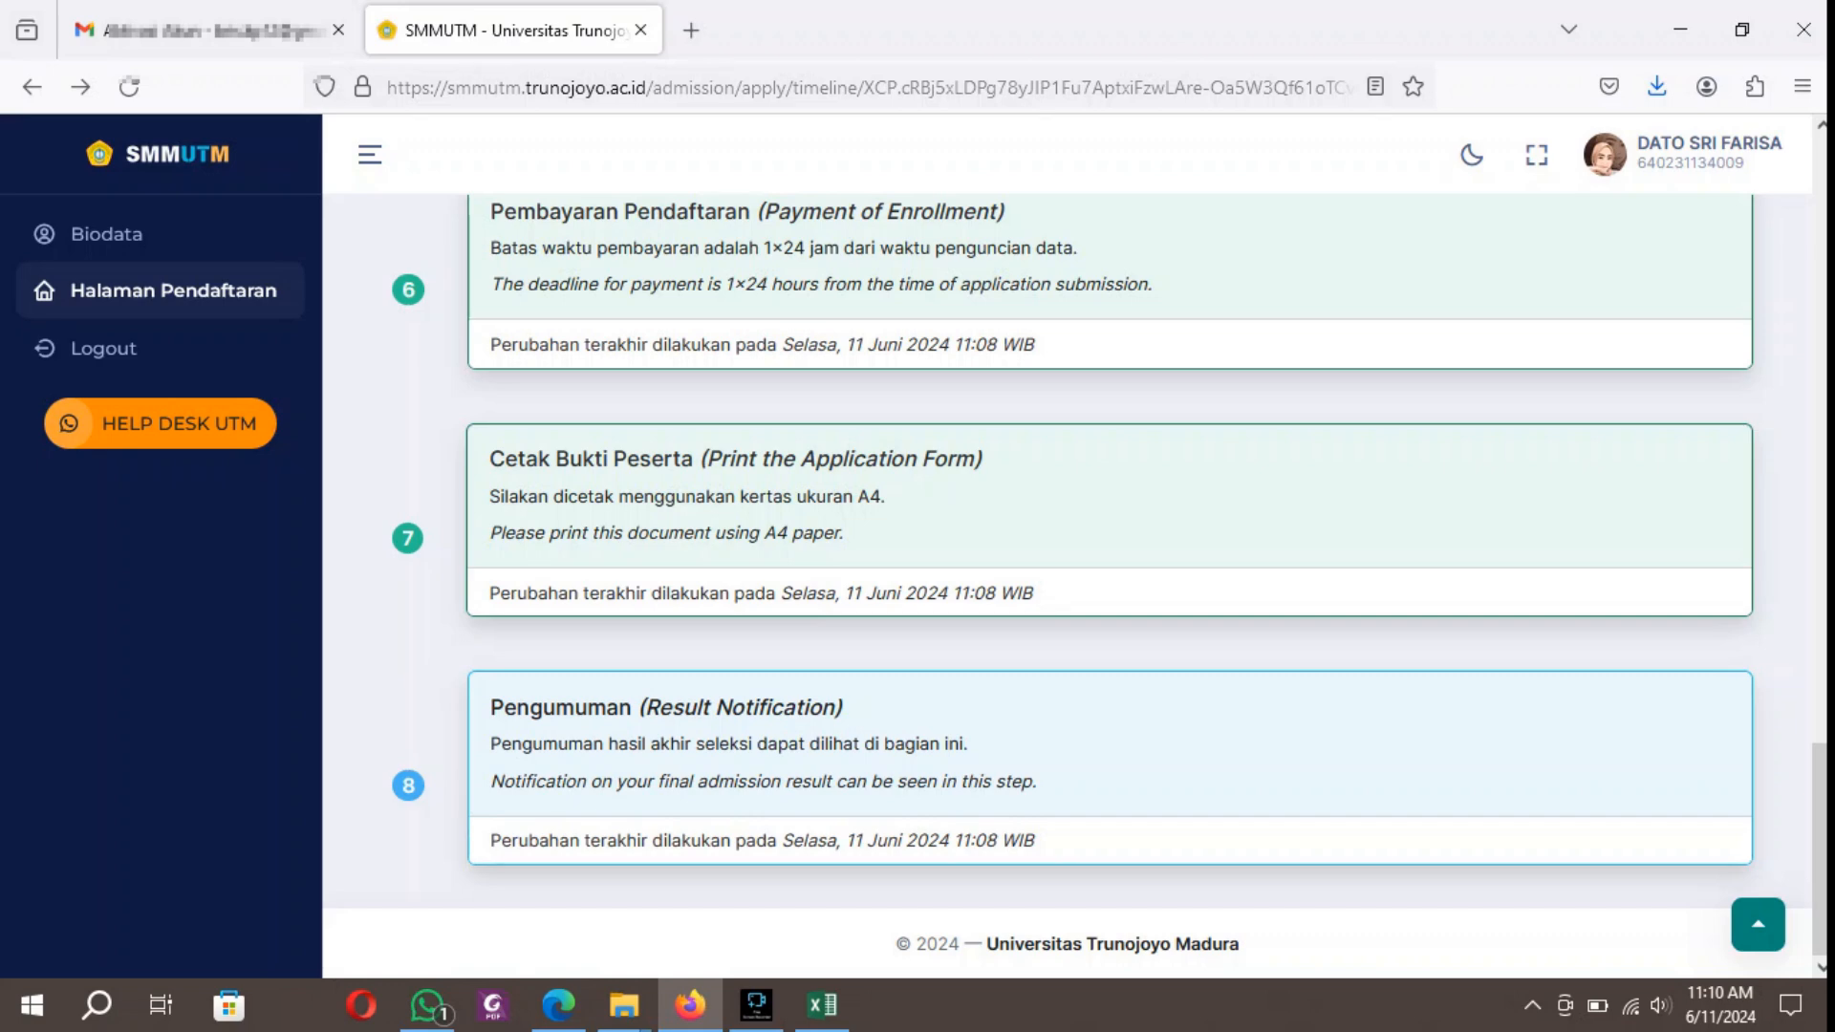
Return to the Halaman Pendaftaran (Admission Page), open the HELP DESK UTM WhatsApp contact, and log out of the applicant account.
scroll(1109, 588, up, 10)
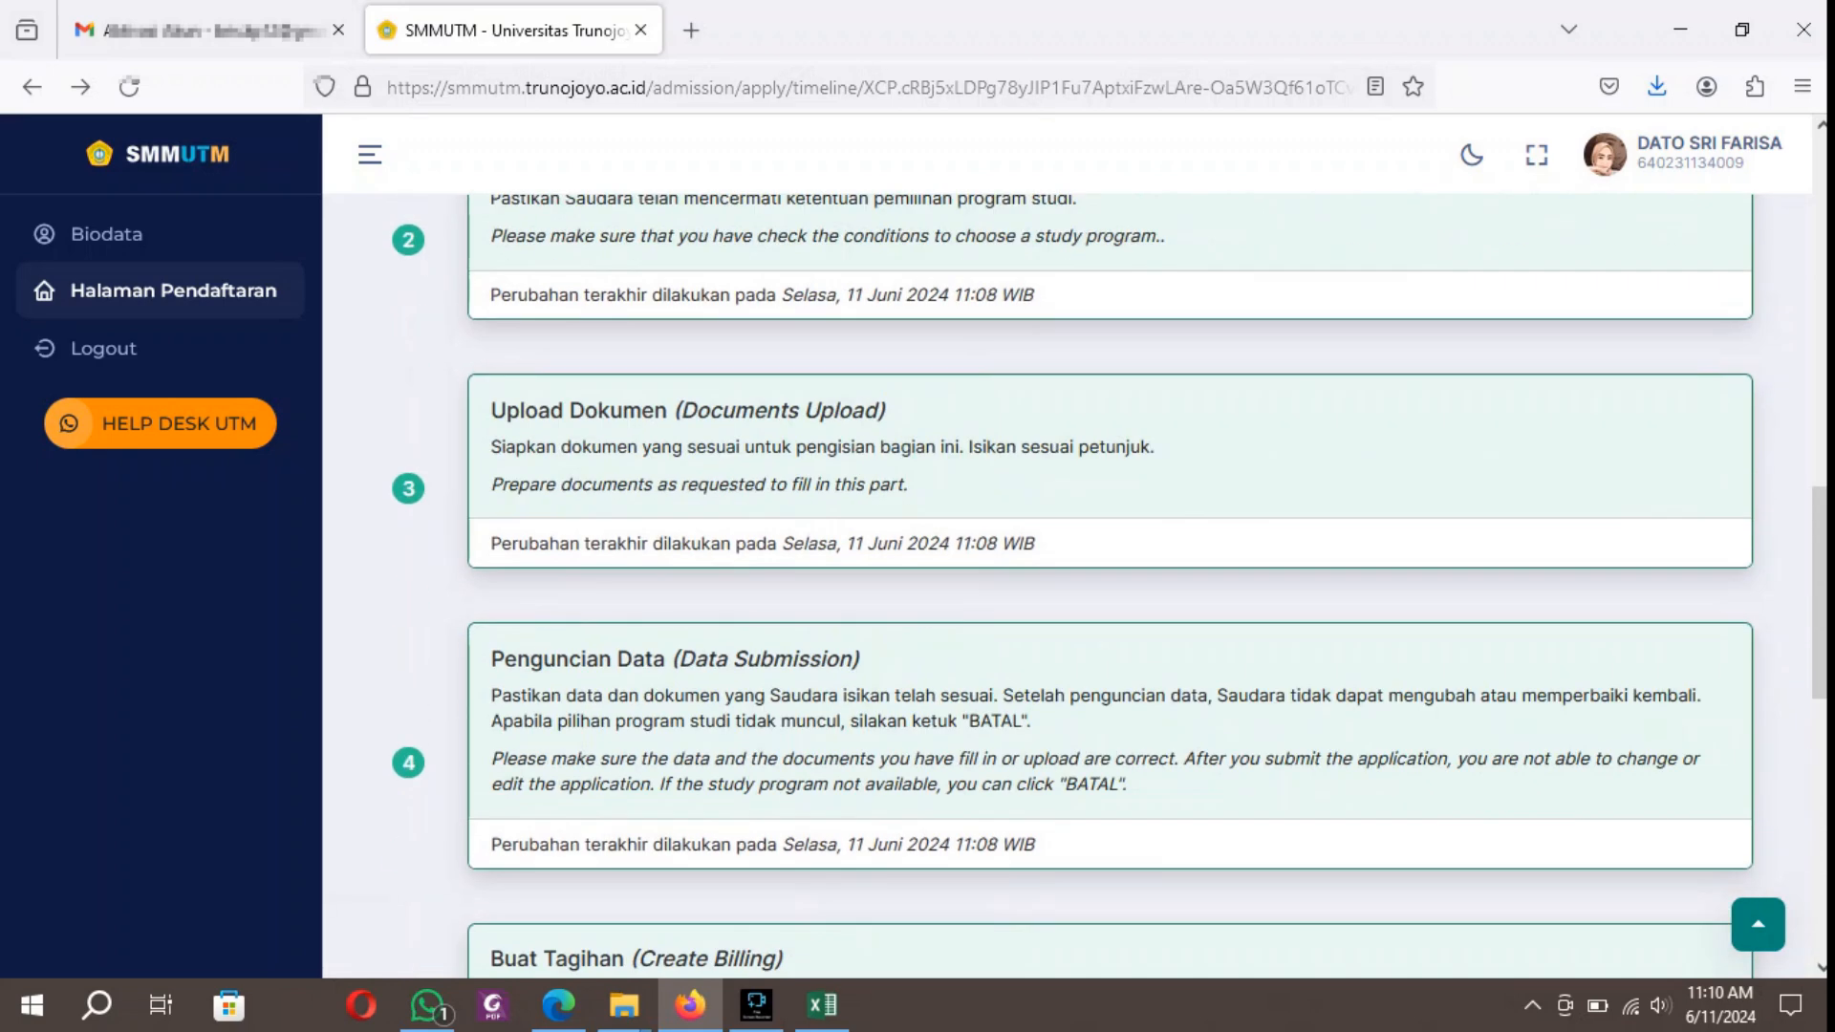
click(172, 290)
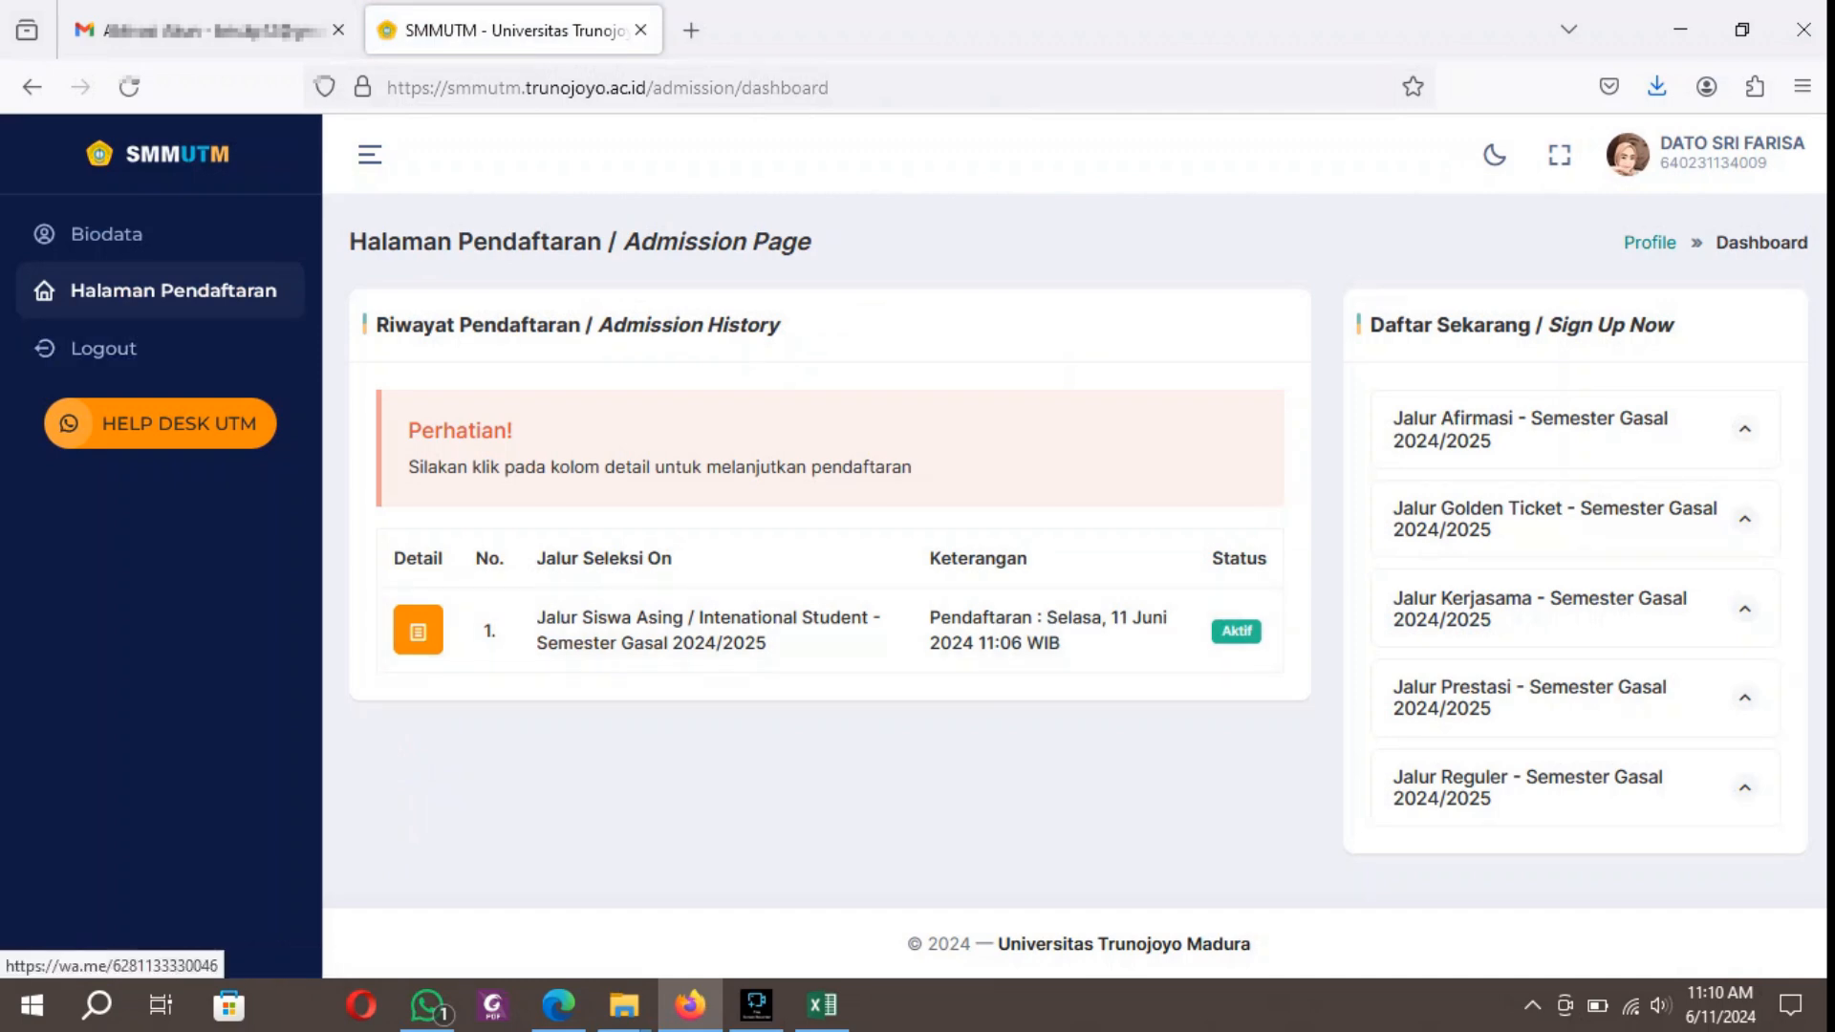
click(161, 424)
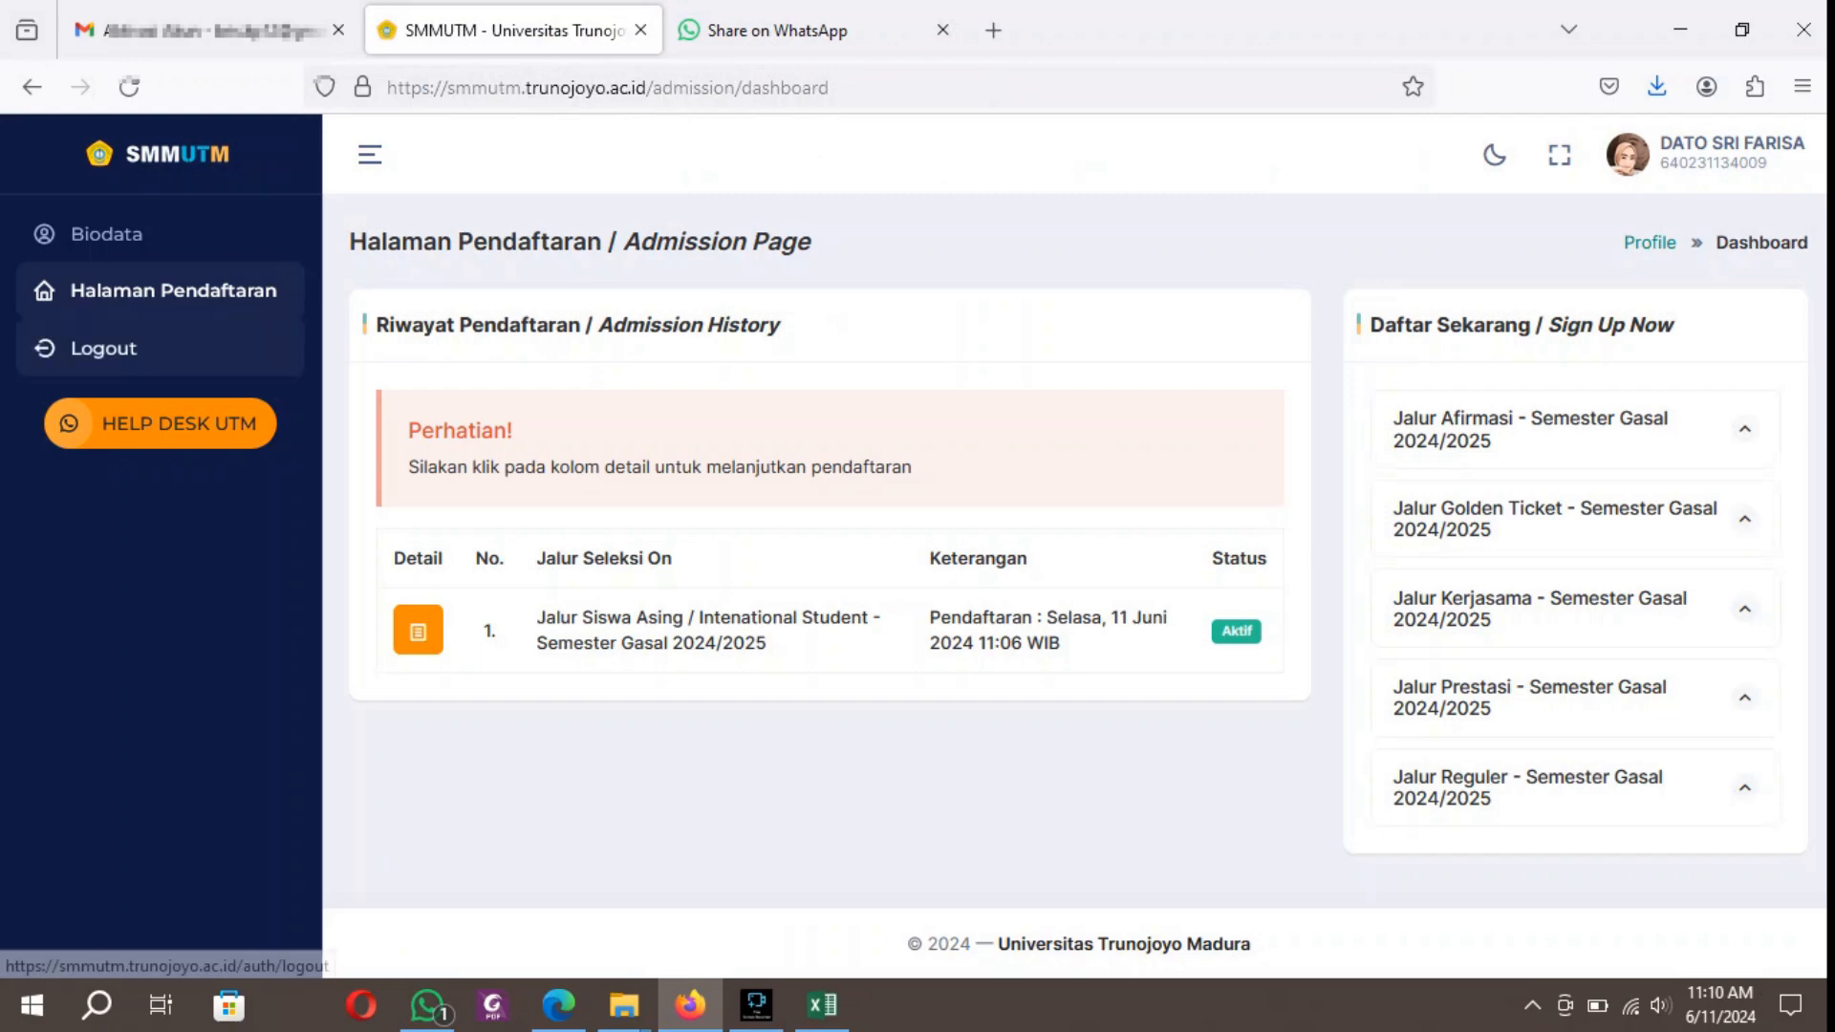
click(103, 348)
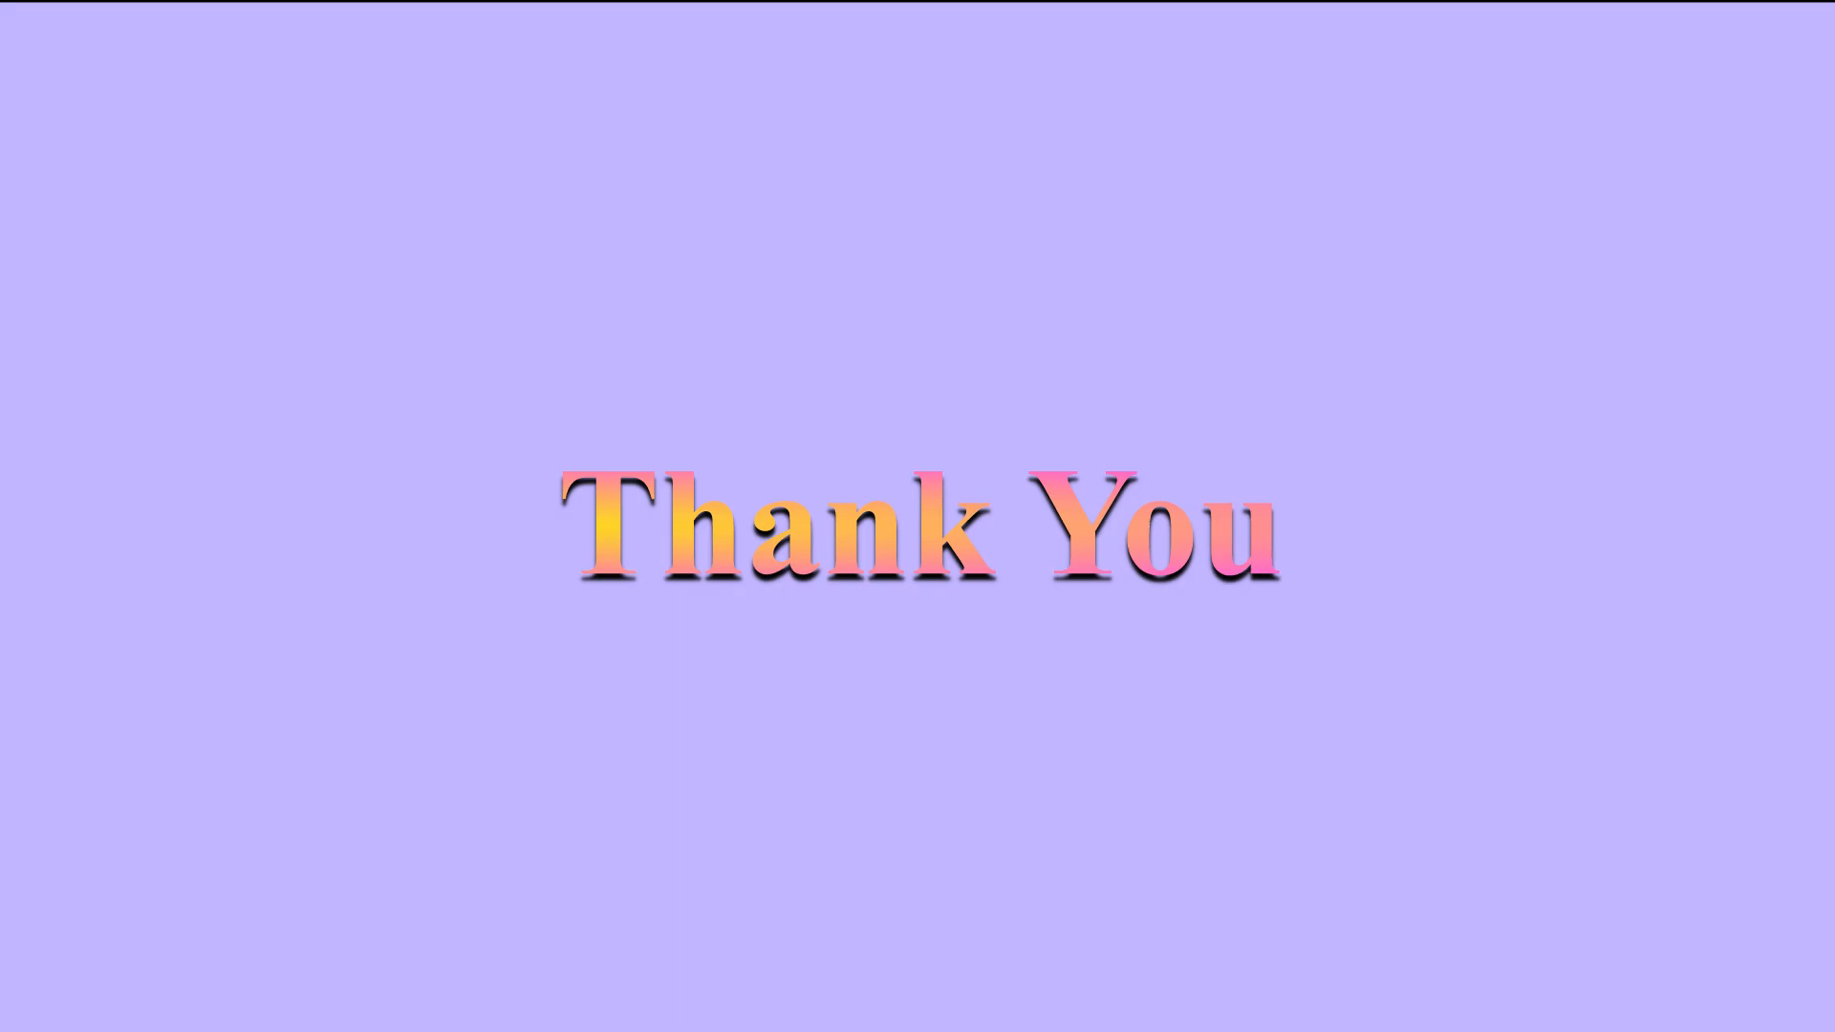